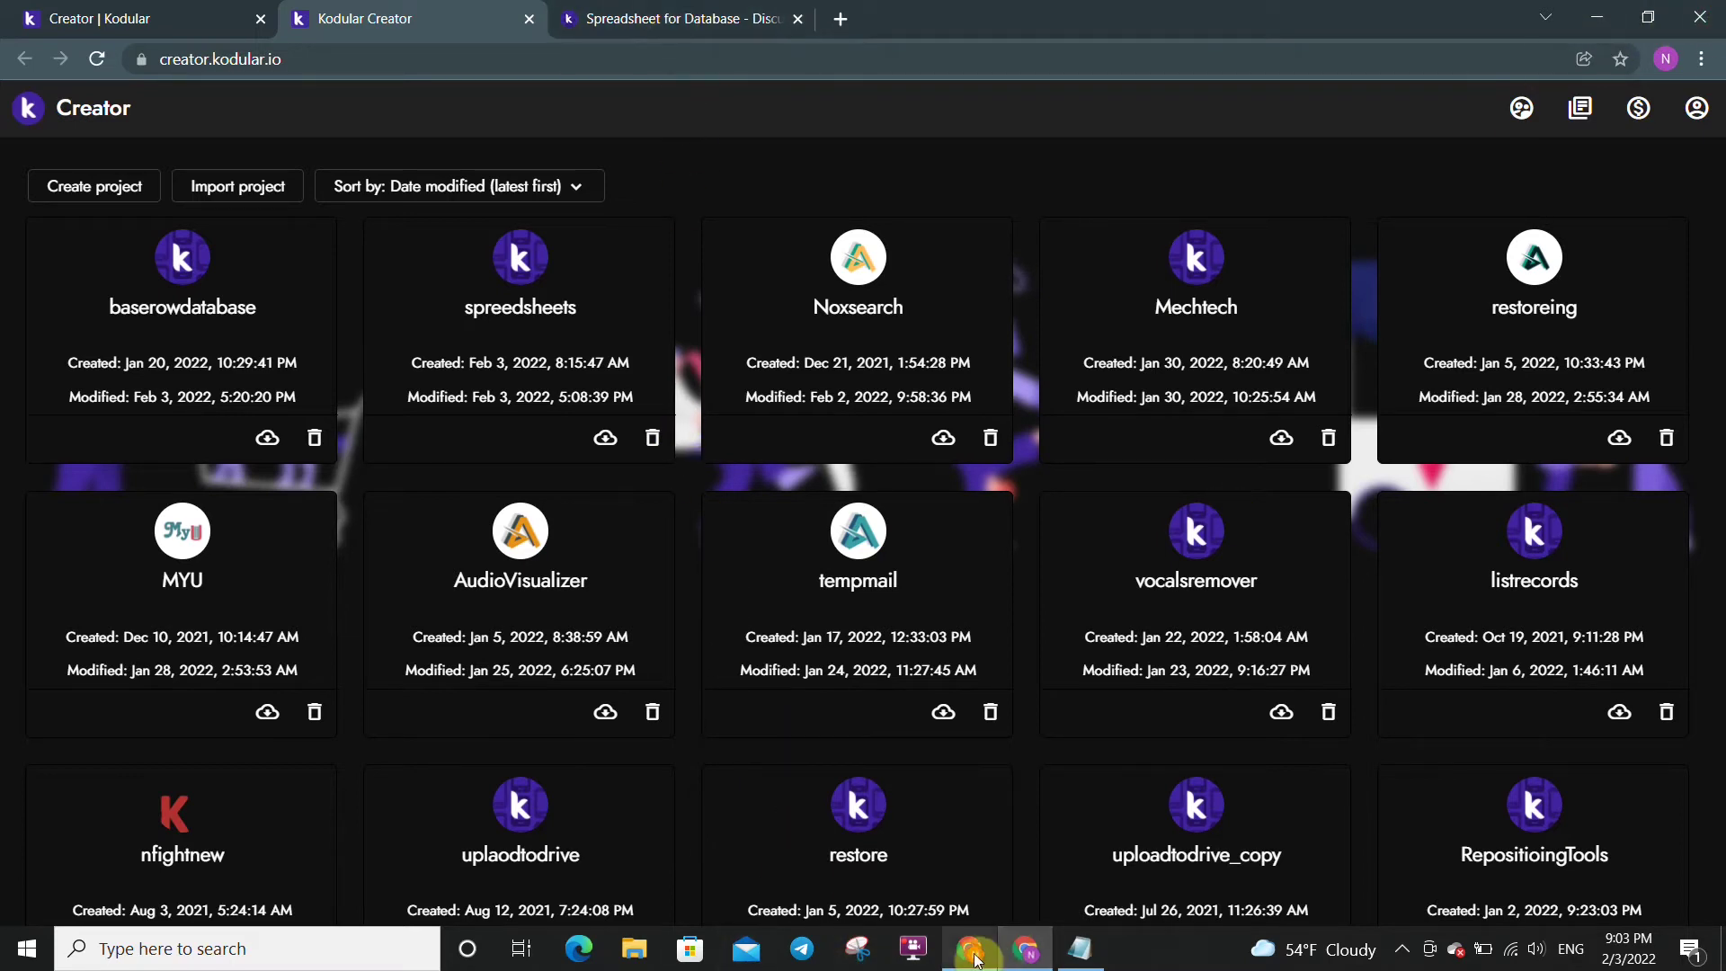
Create a new Kodular project named 'spreedbase' with default settings
{"action": "left_click", "coordinate": [1016, 949]}
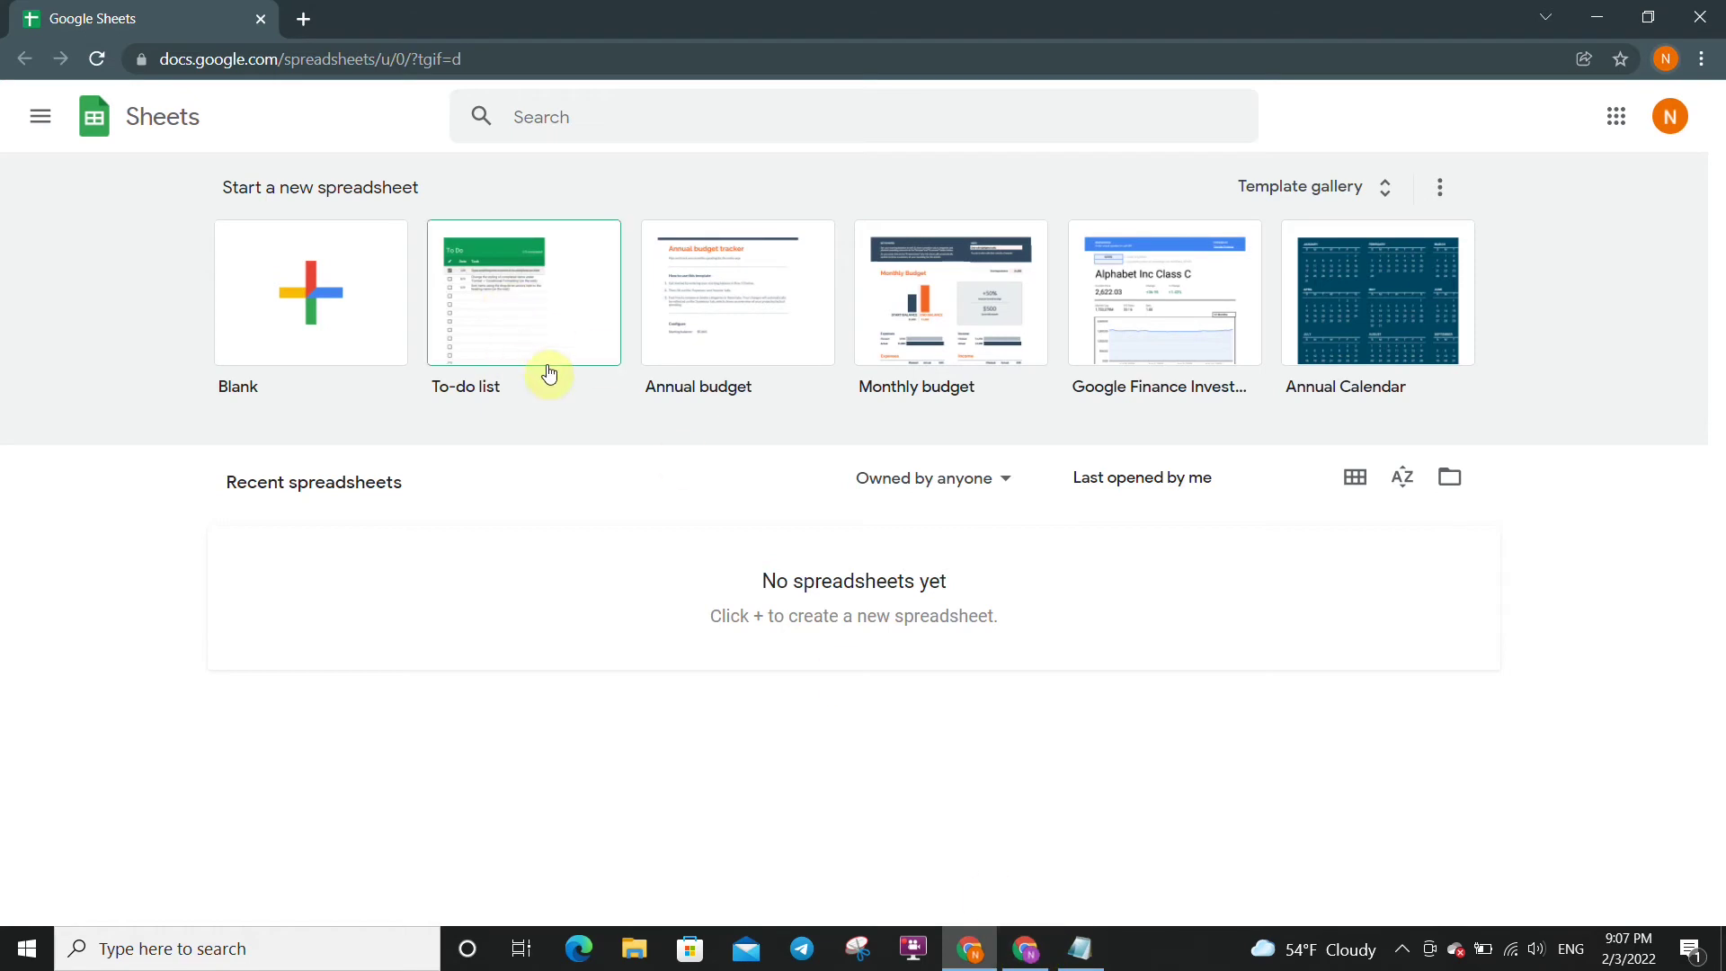
{"action": "left_click", "coordinate": [1034, 951]}
{"action": "left_click", "coordinate": [118, 205]}
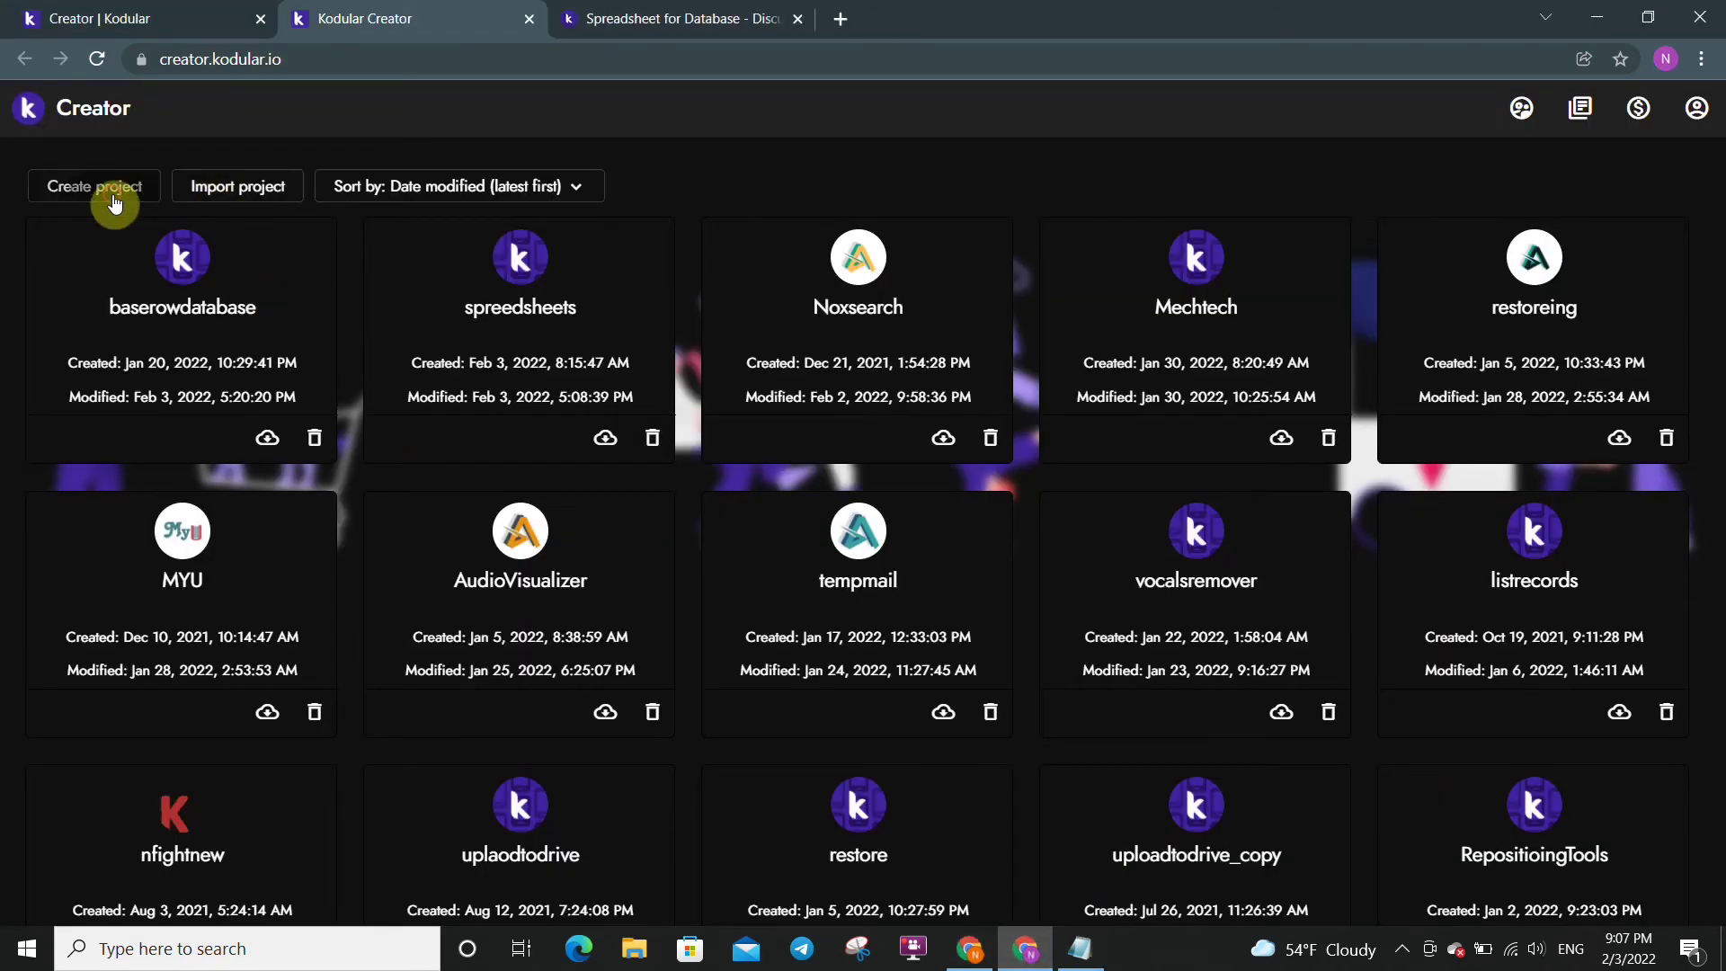
{"action": "left_click", "coordinate": [724, 626]}
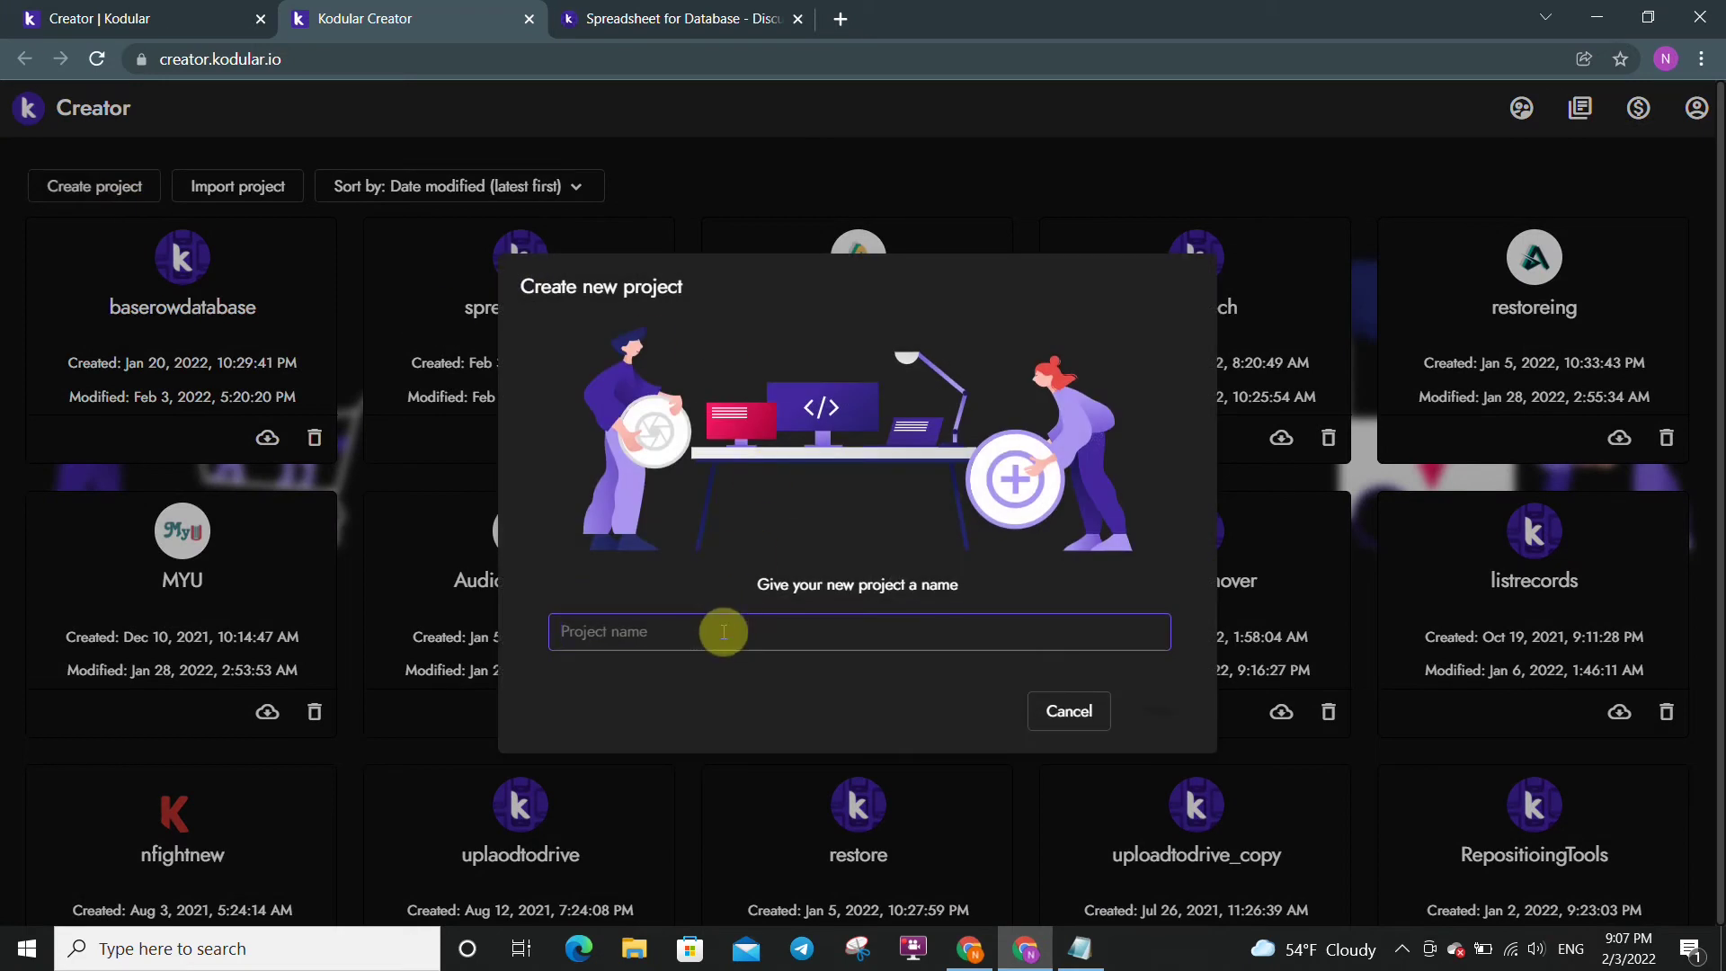
{"action": "type", "text": "SPR"}
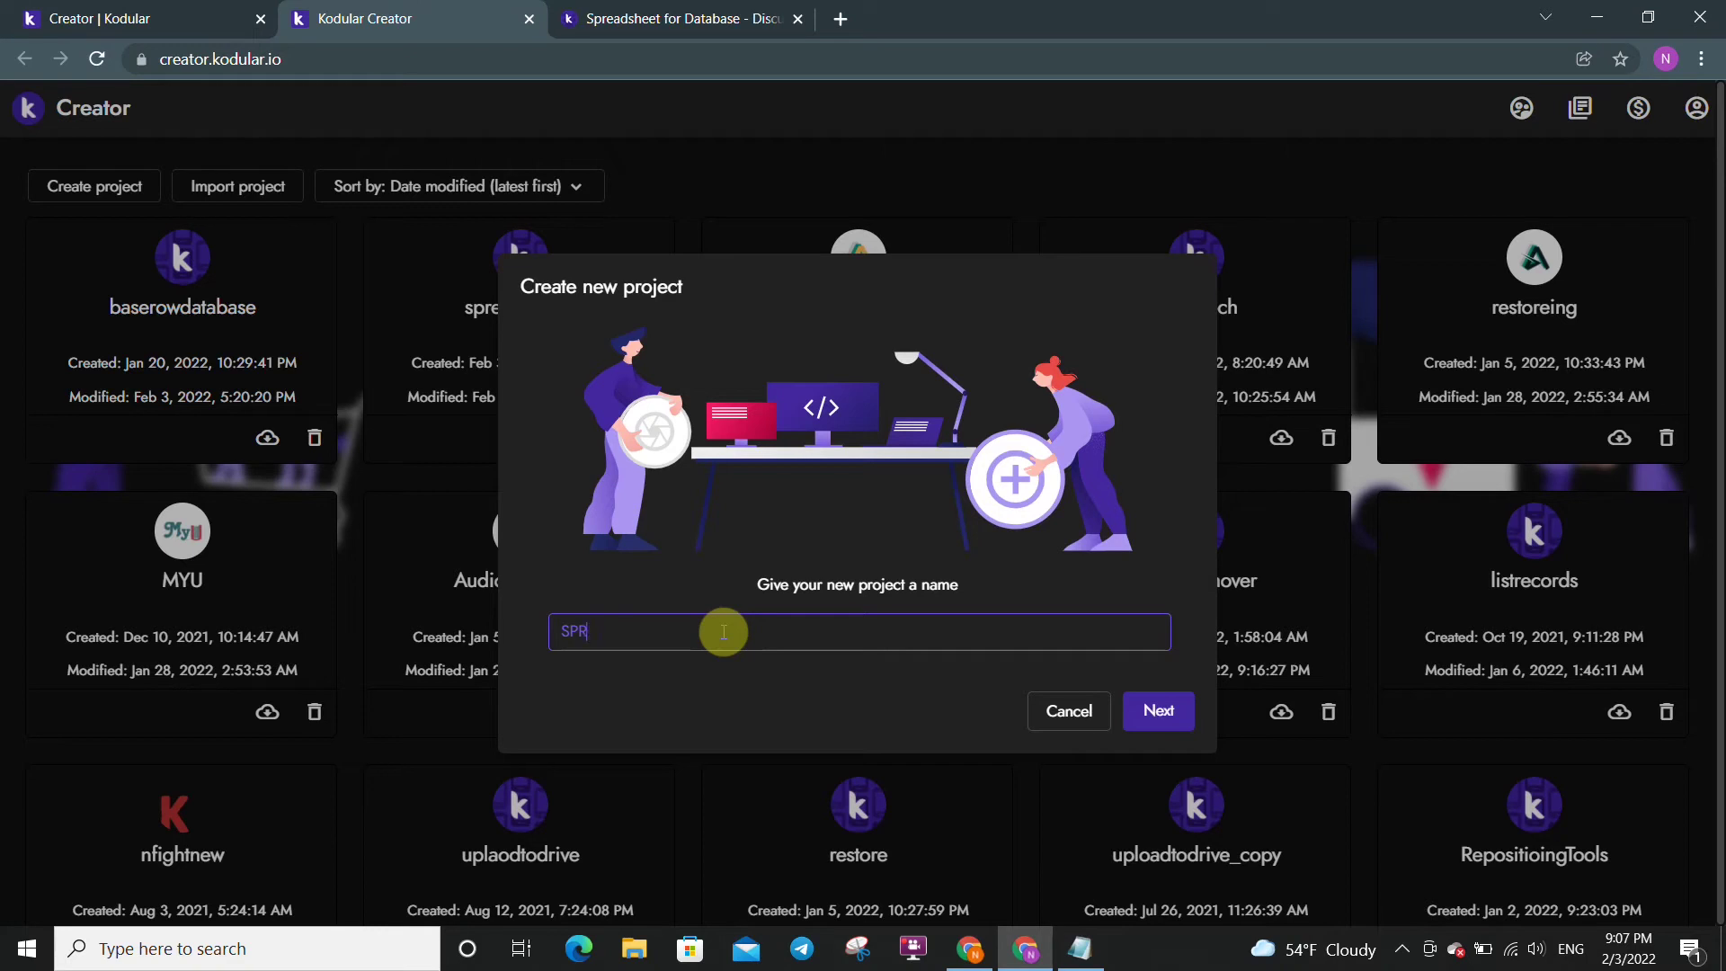
{"action": "key", "text": "BackSpace"}
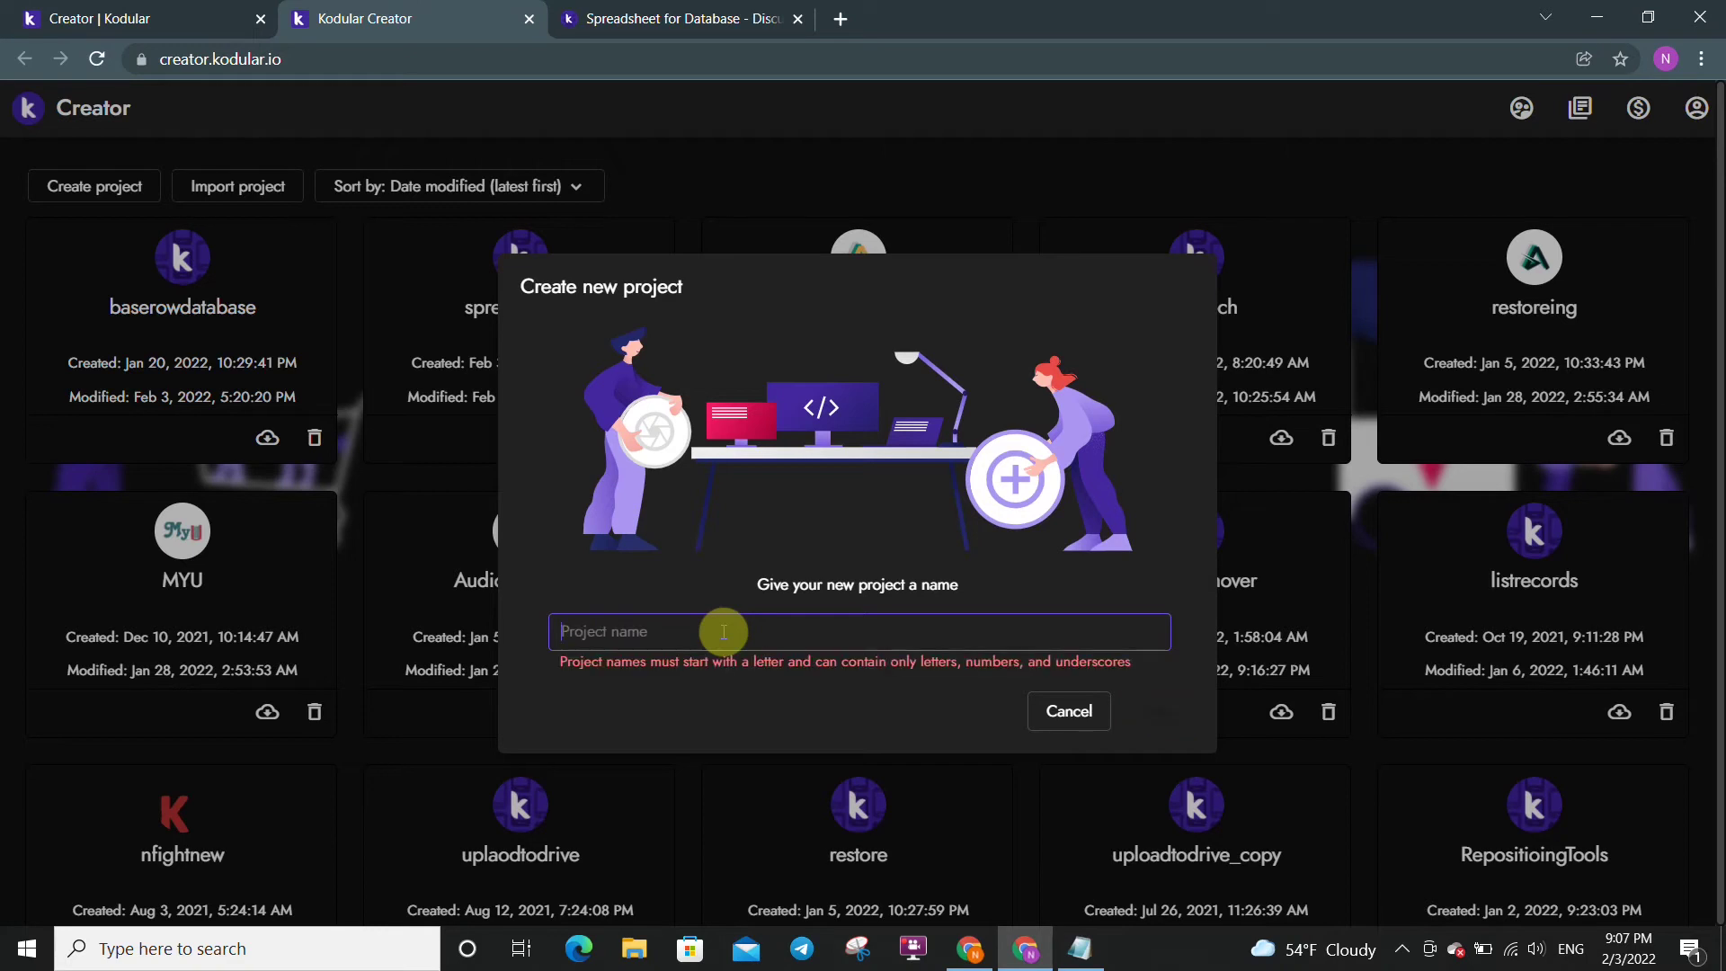
{"action": "type", "text": "spreed"}
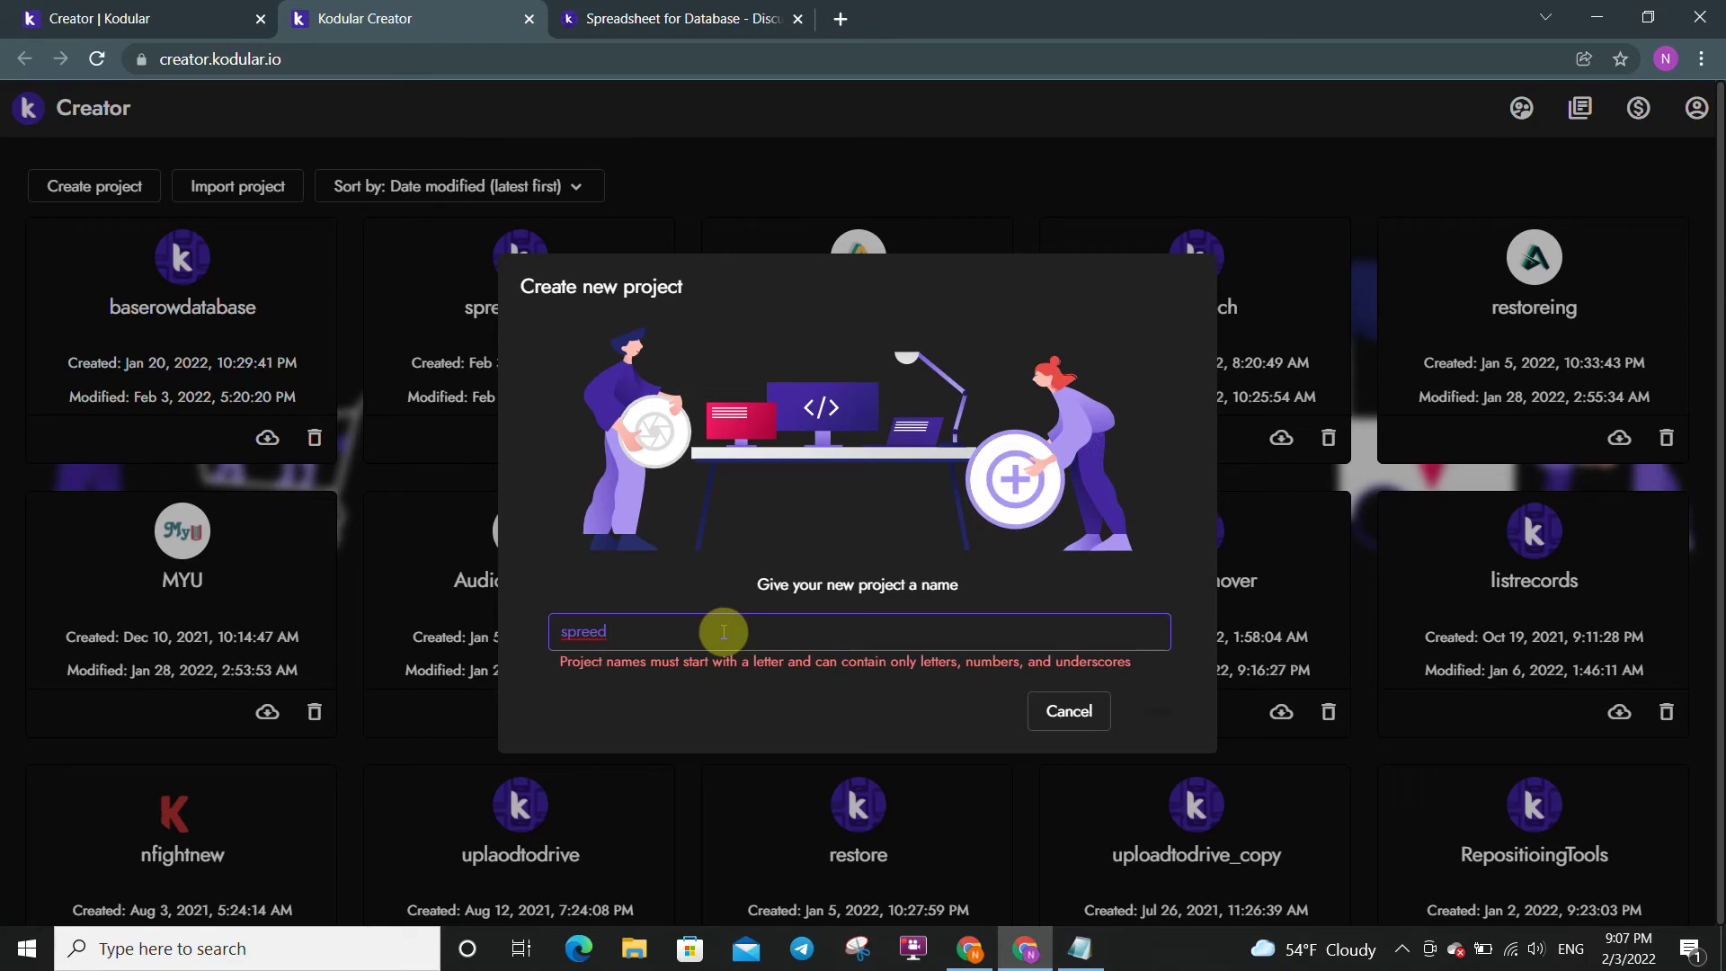
{"action": "key", "text": "BackSpace"}
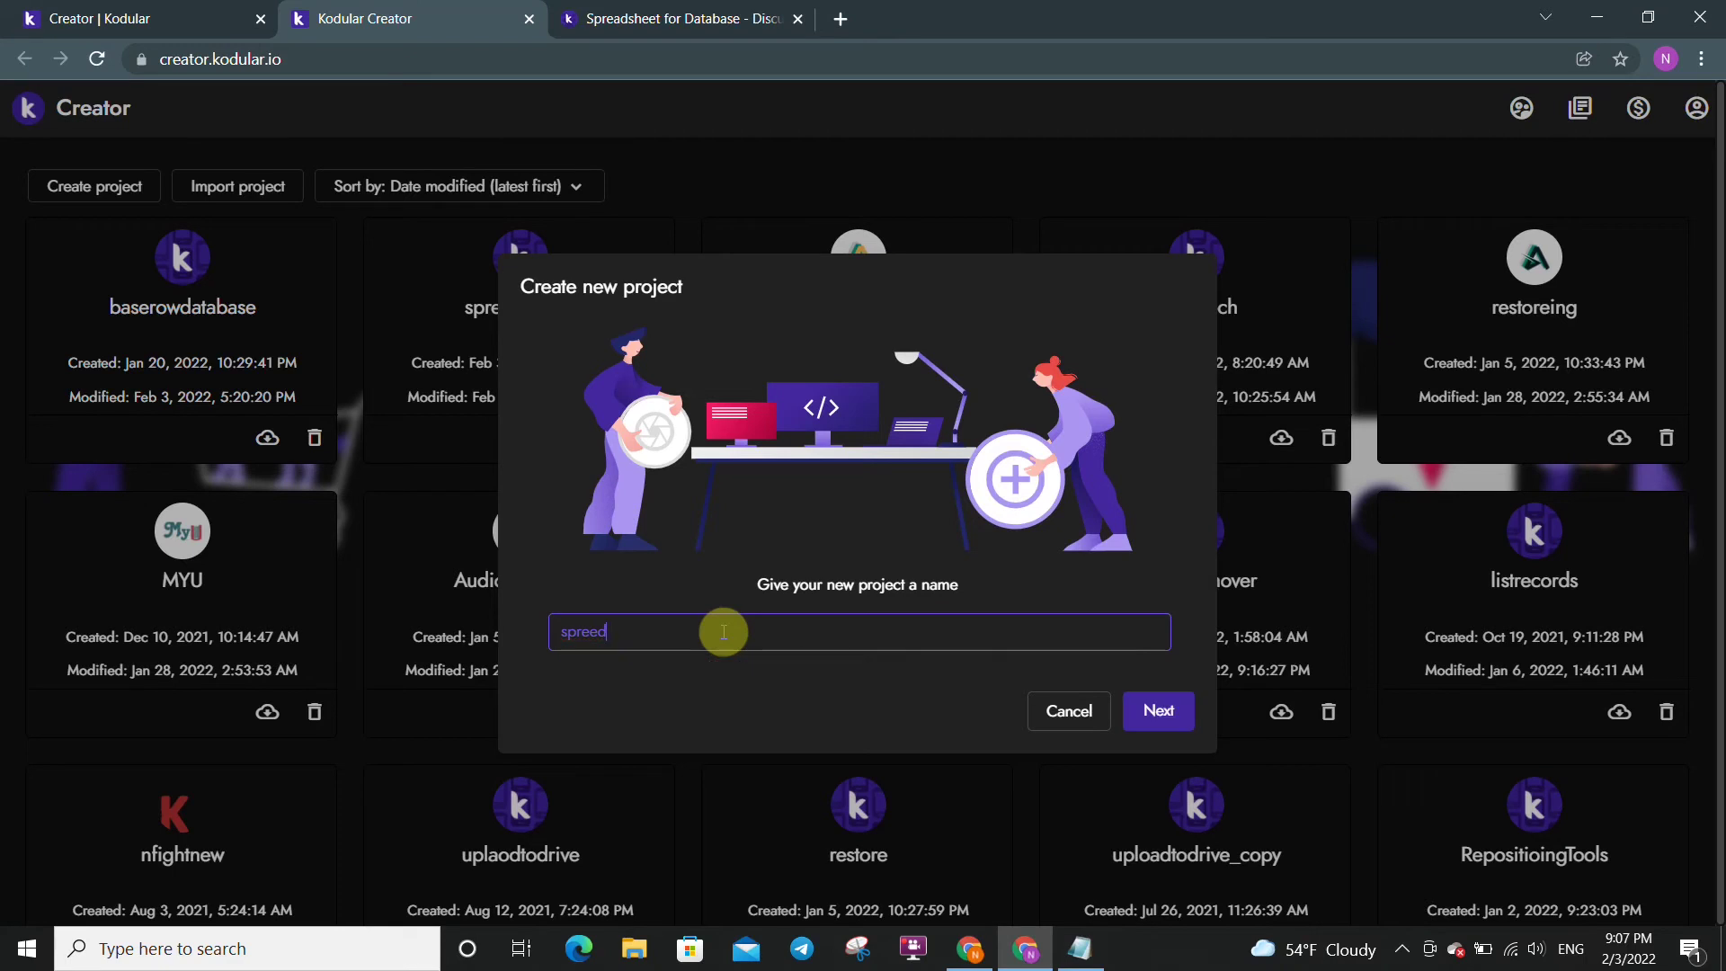
{"action": "left_click", "coordinate": [1166, 723]}
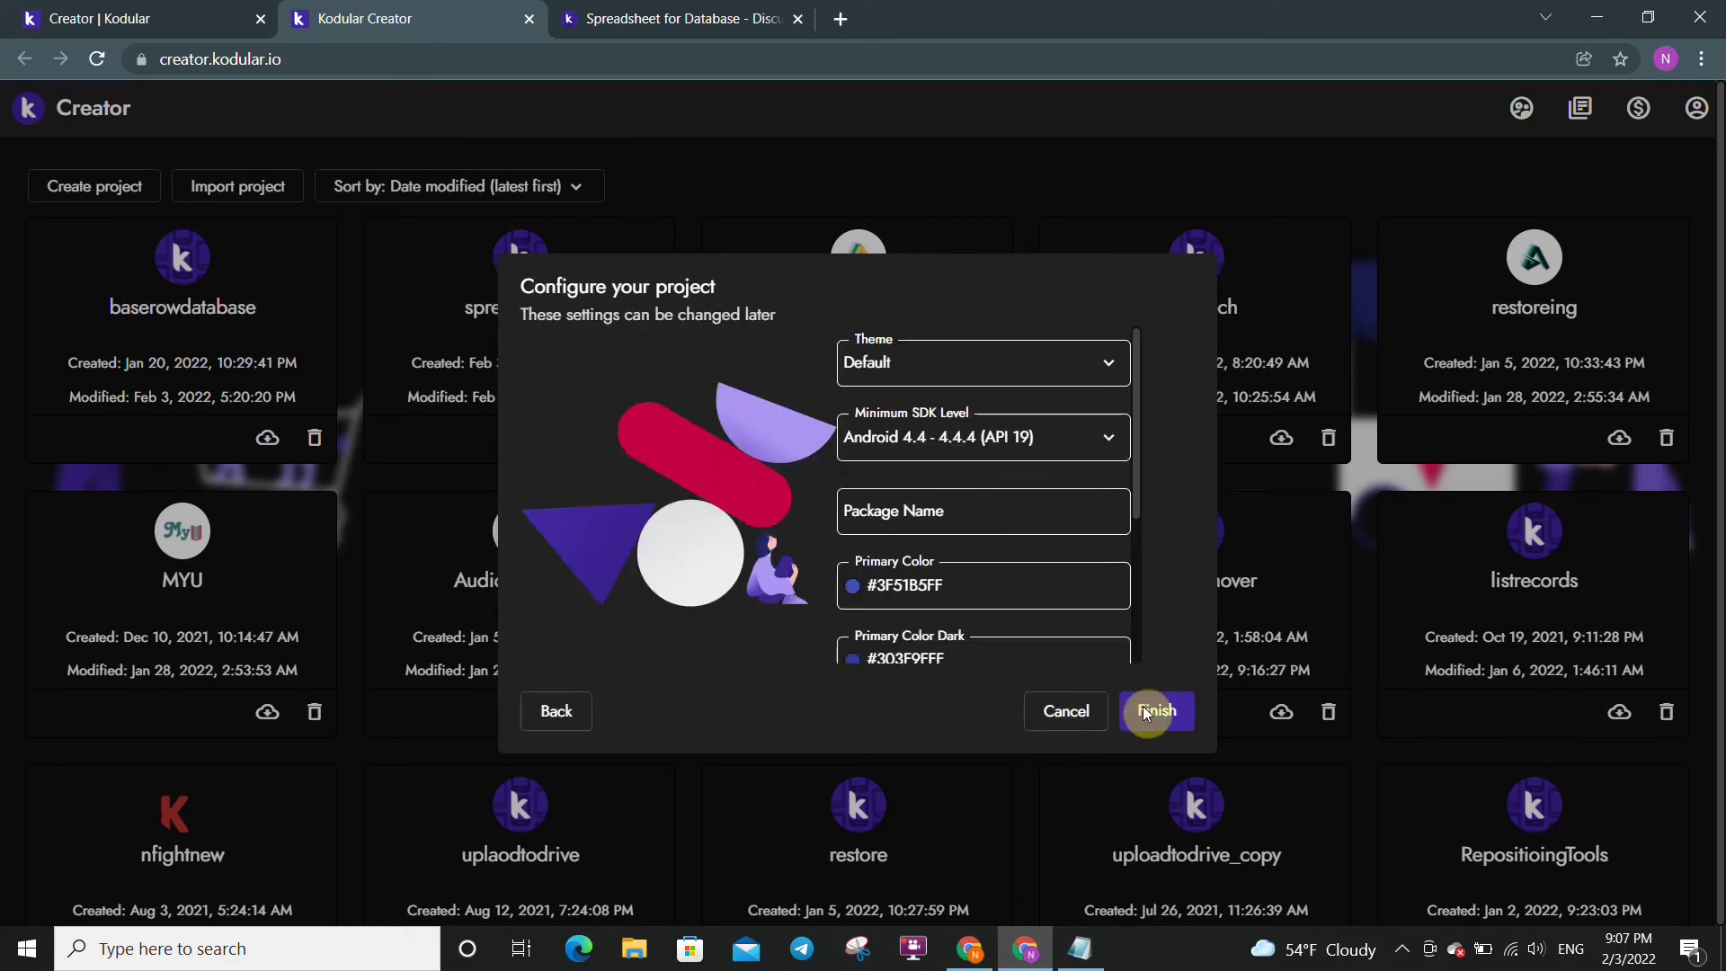
{"action": "left_click", "coordinate": [1151, 710]}
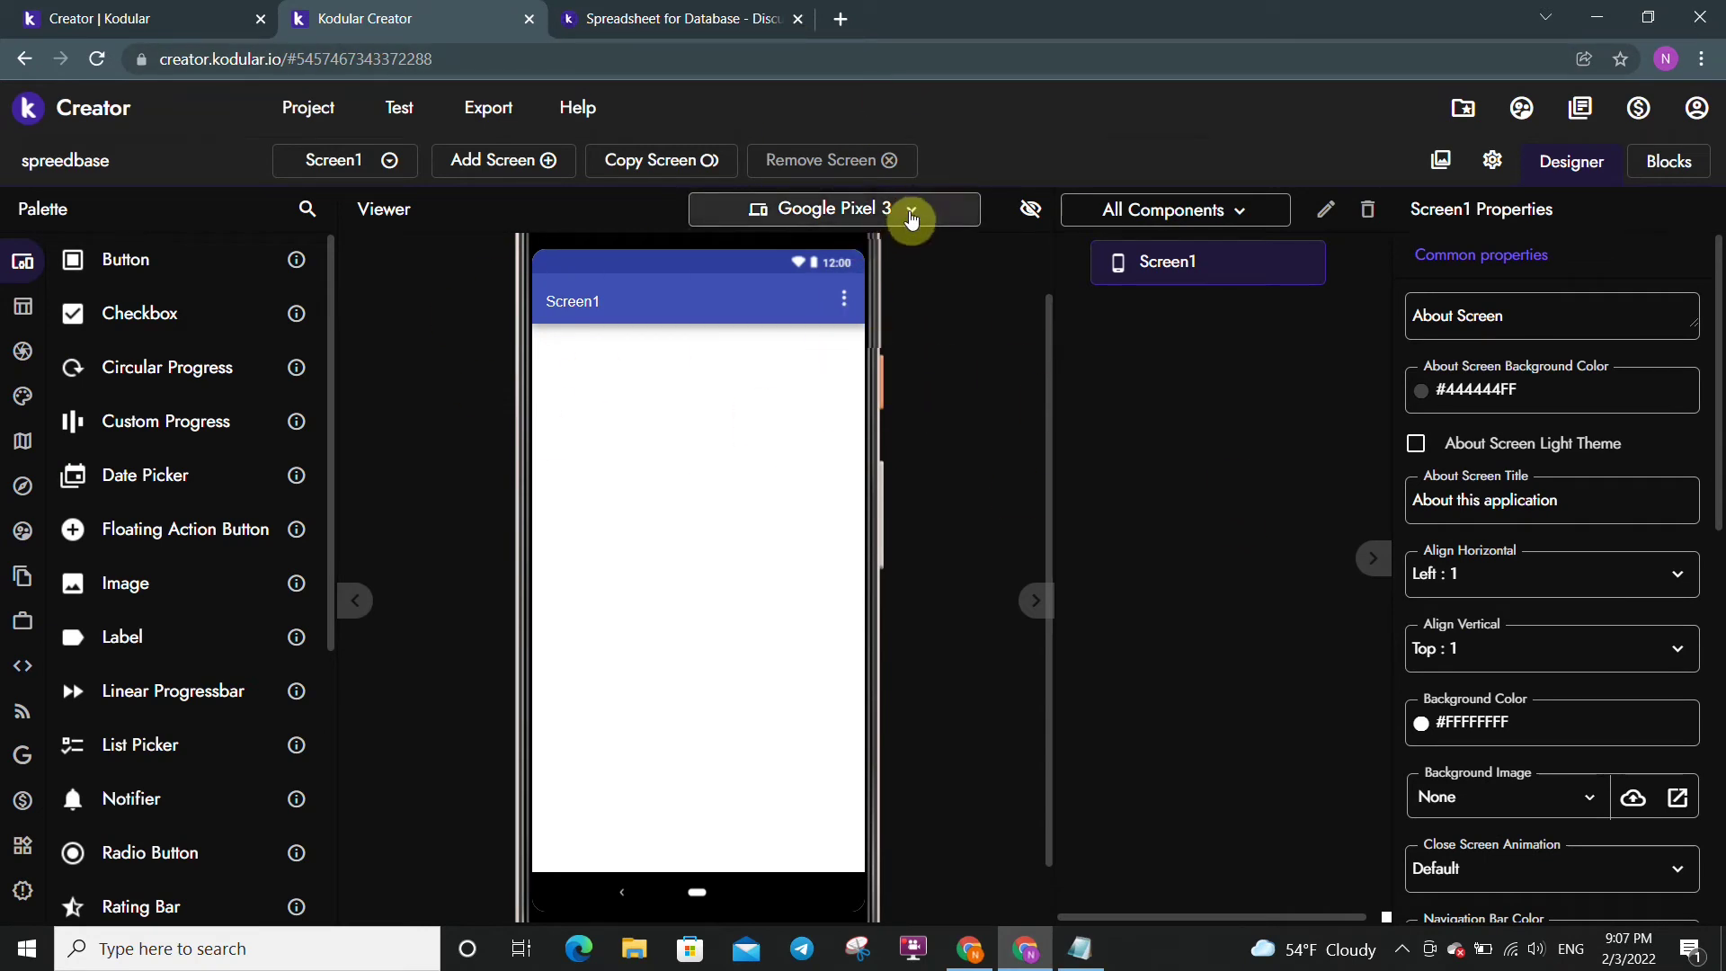
Preview on a Samsung Galaxy S9, zoom out and go full screen, and show User Interface components
{"action": "left_click", "coordinate": [909, 210]}
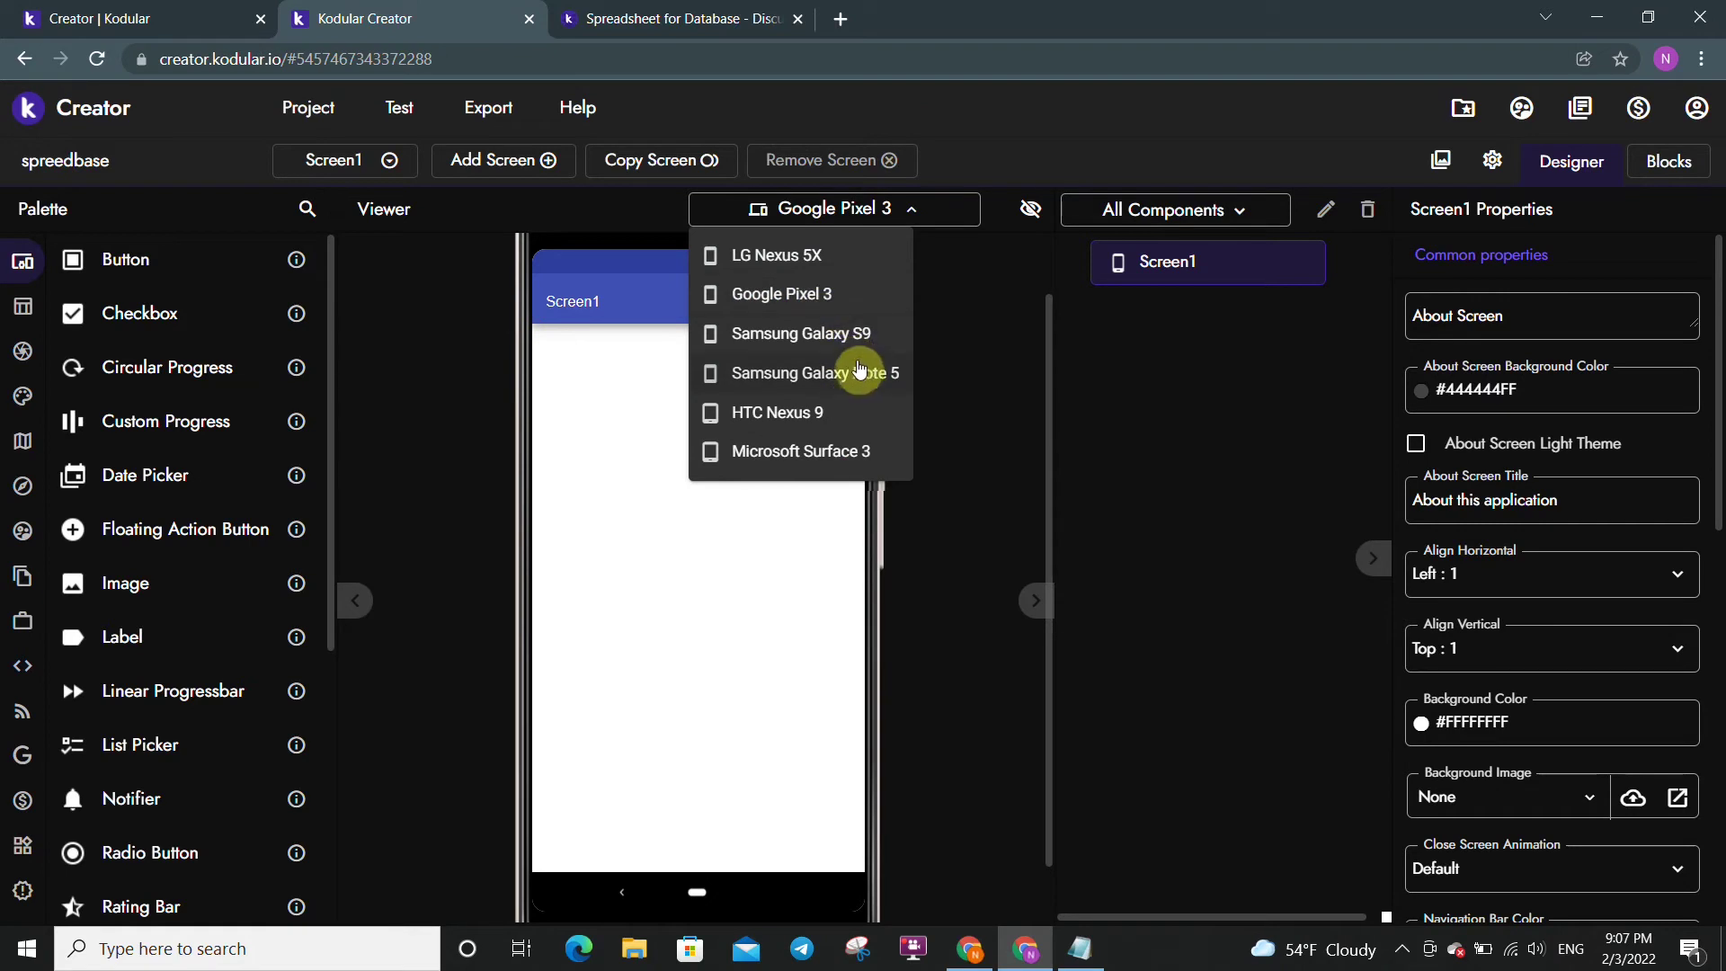
{"action": "left_click", "coordinate": [854, 341]}
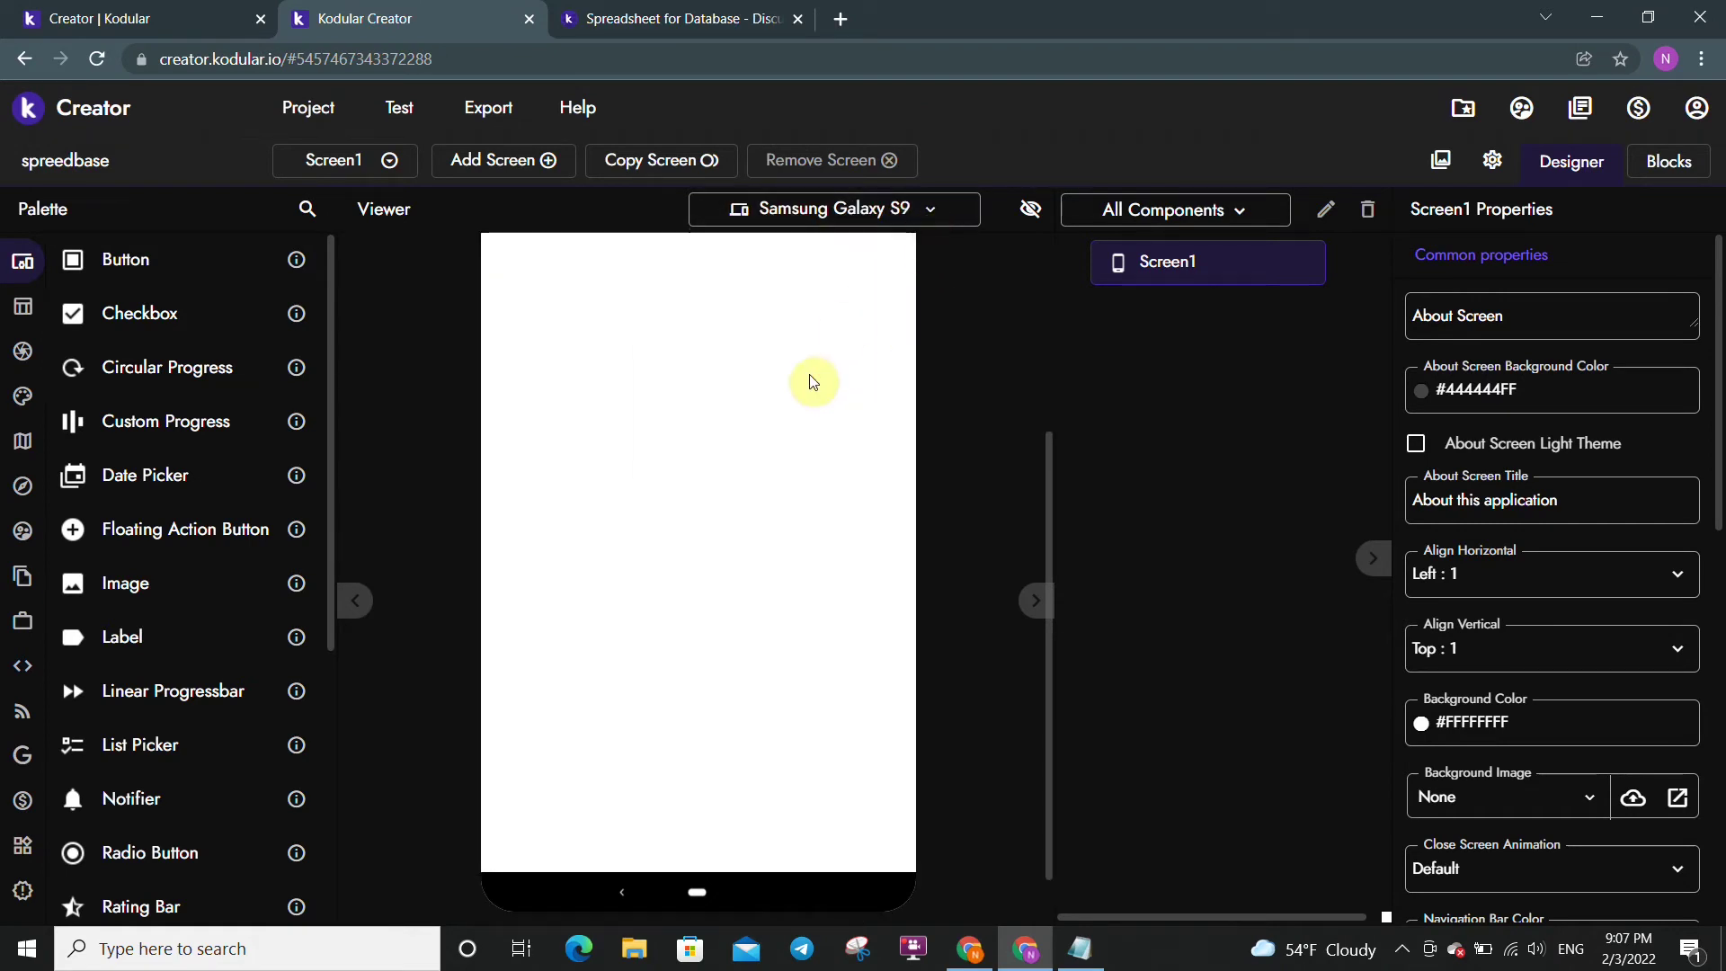
{"action": "key", "text": "ctrl+minus"}
{"action": "key", "text": "ctrl+minus"}
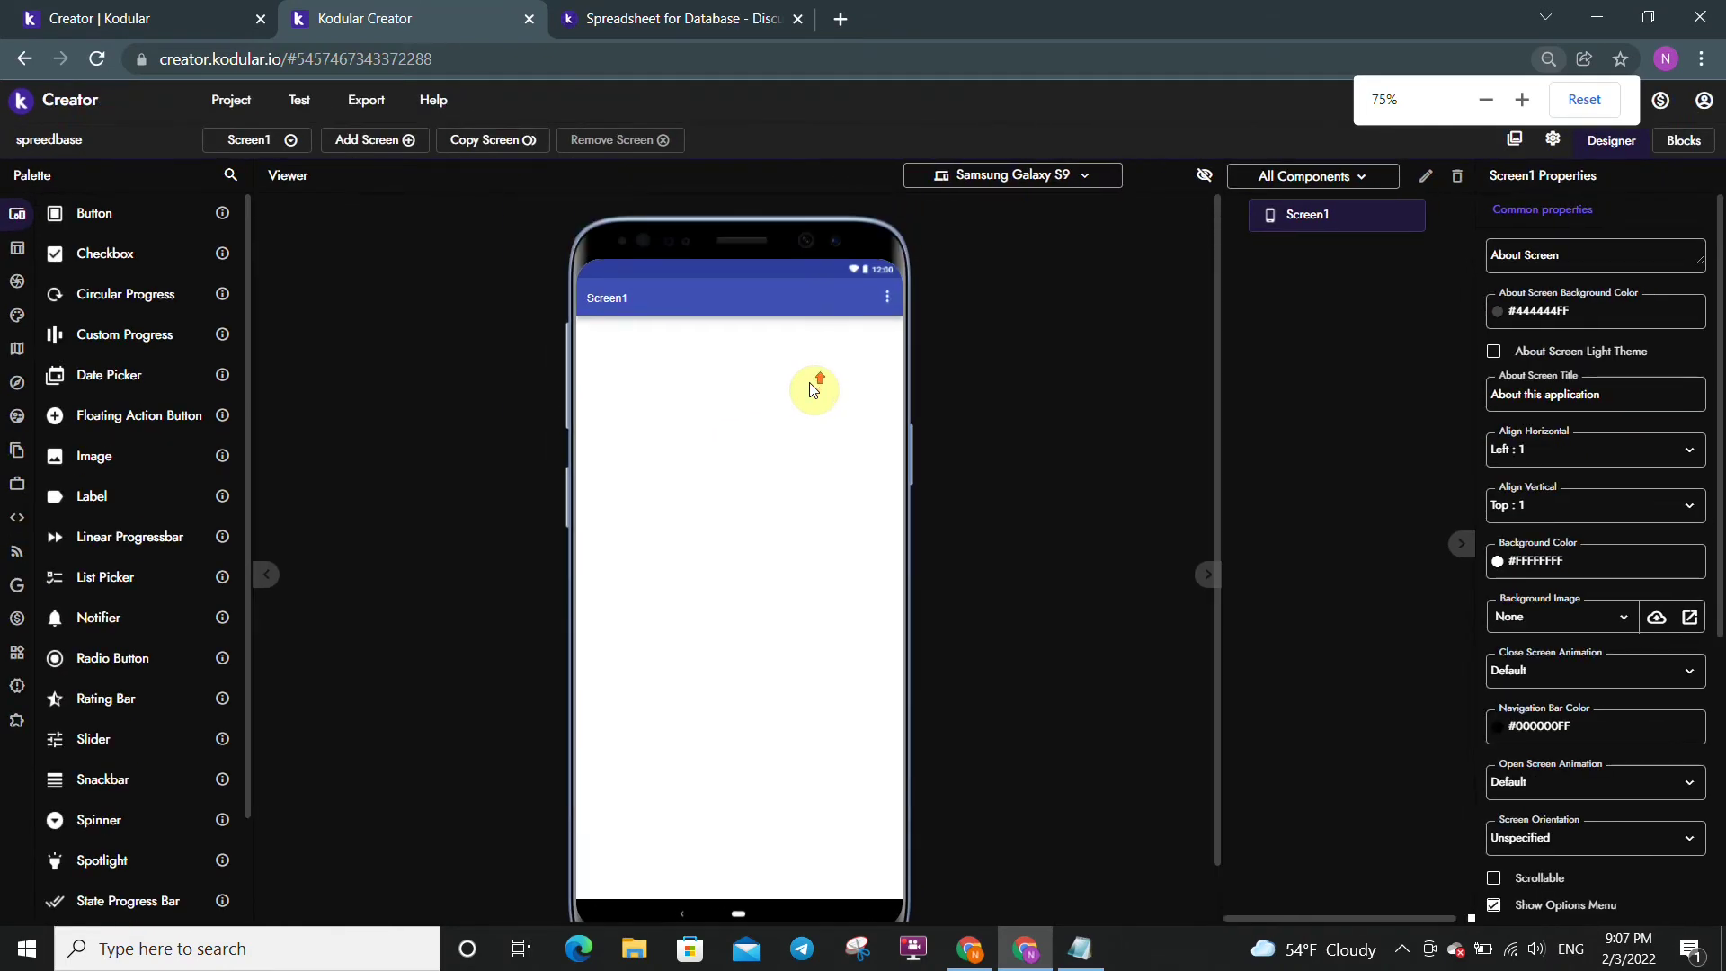
{"action": "key", "text": "F11"}
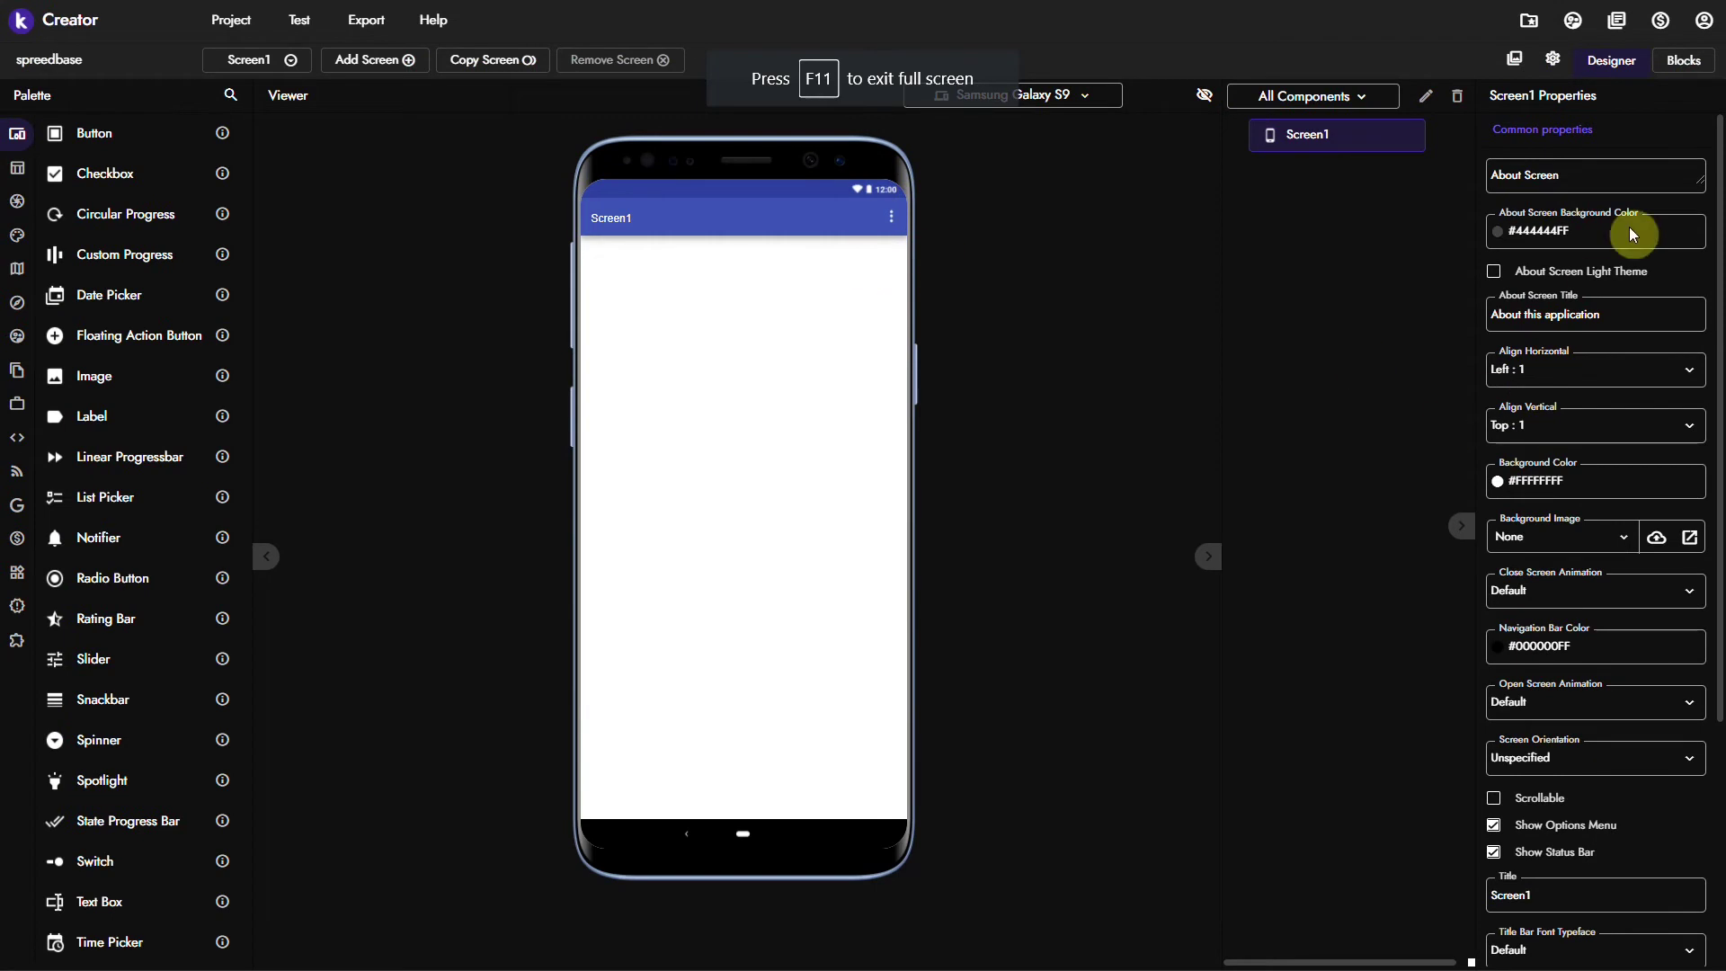
{"action": "left_click", "coordinate": [230, 95]}
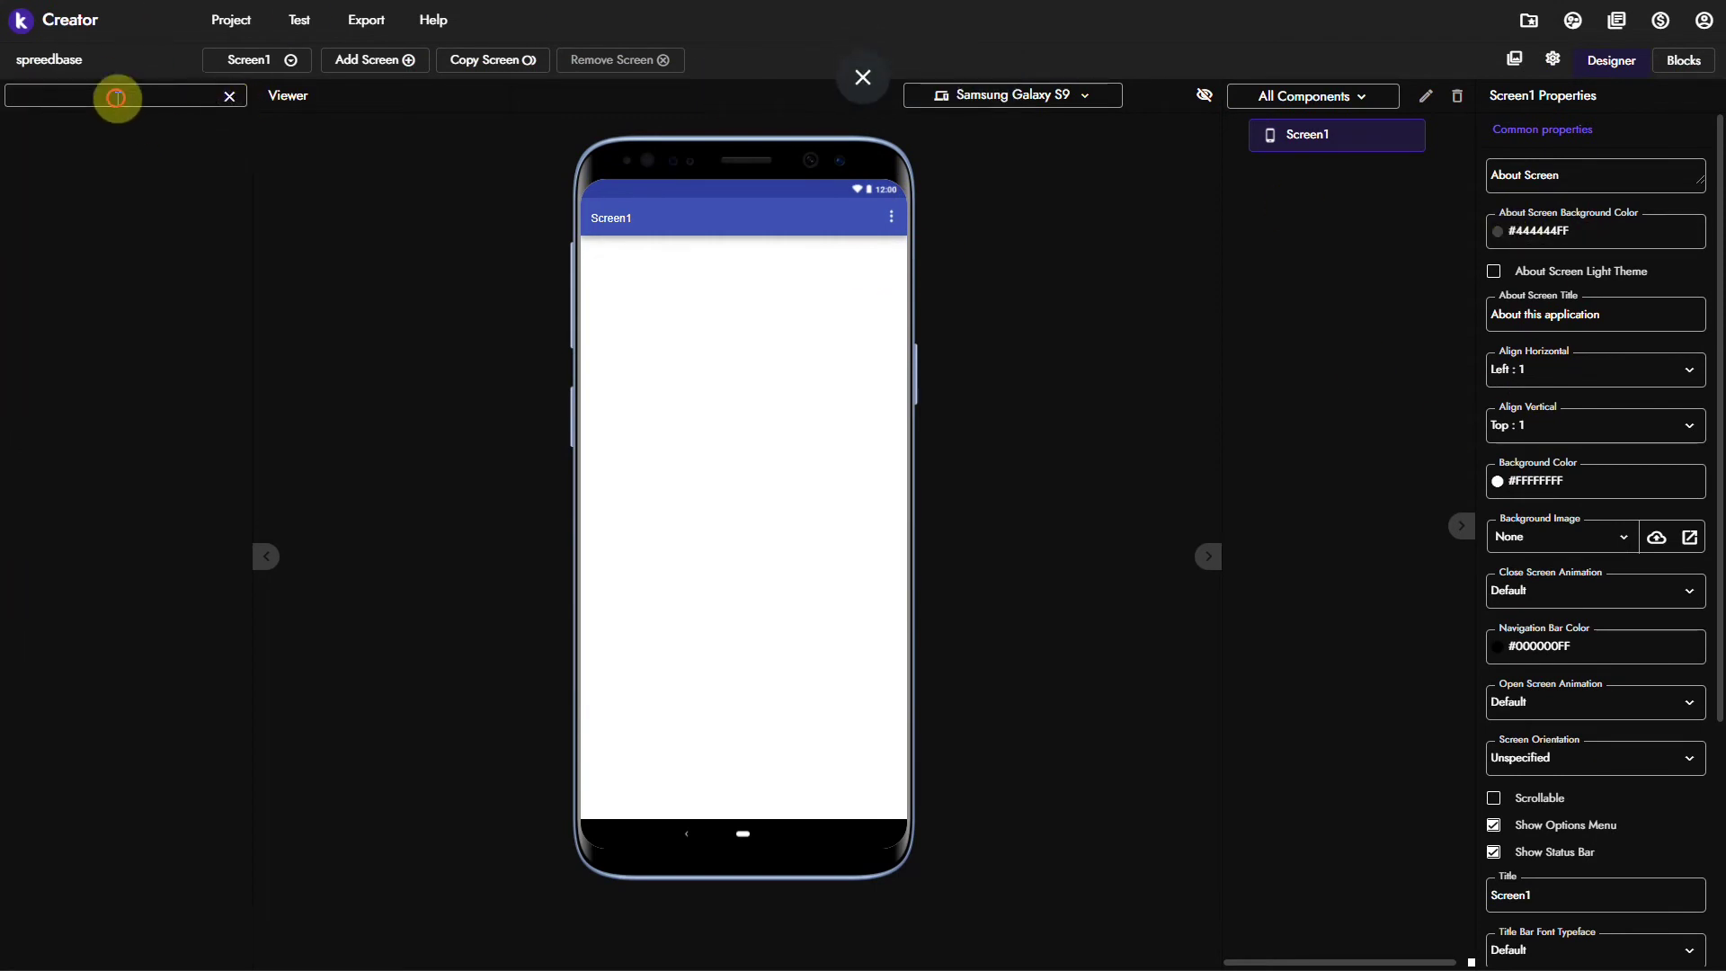
{"action": "left_click", "coordinate": [229, 96]}
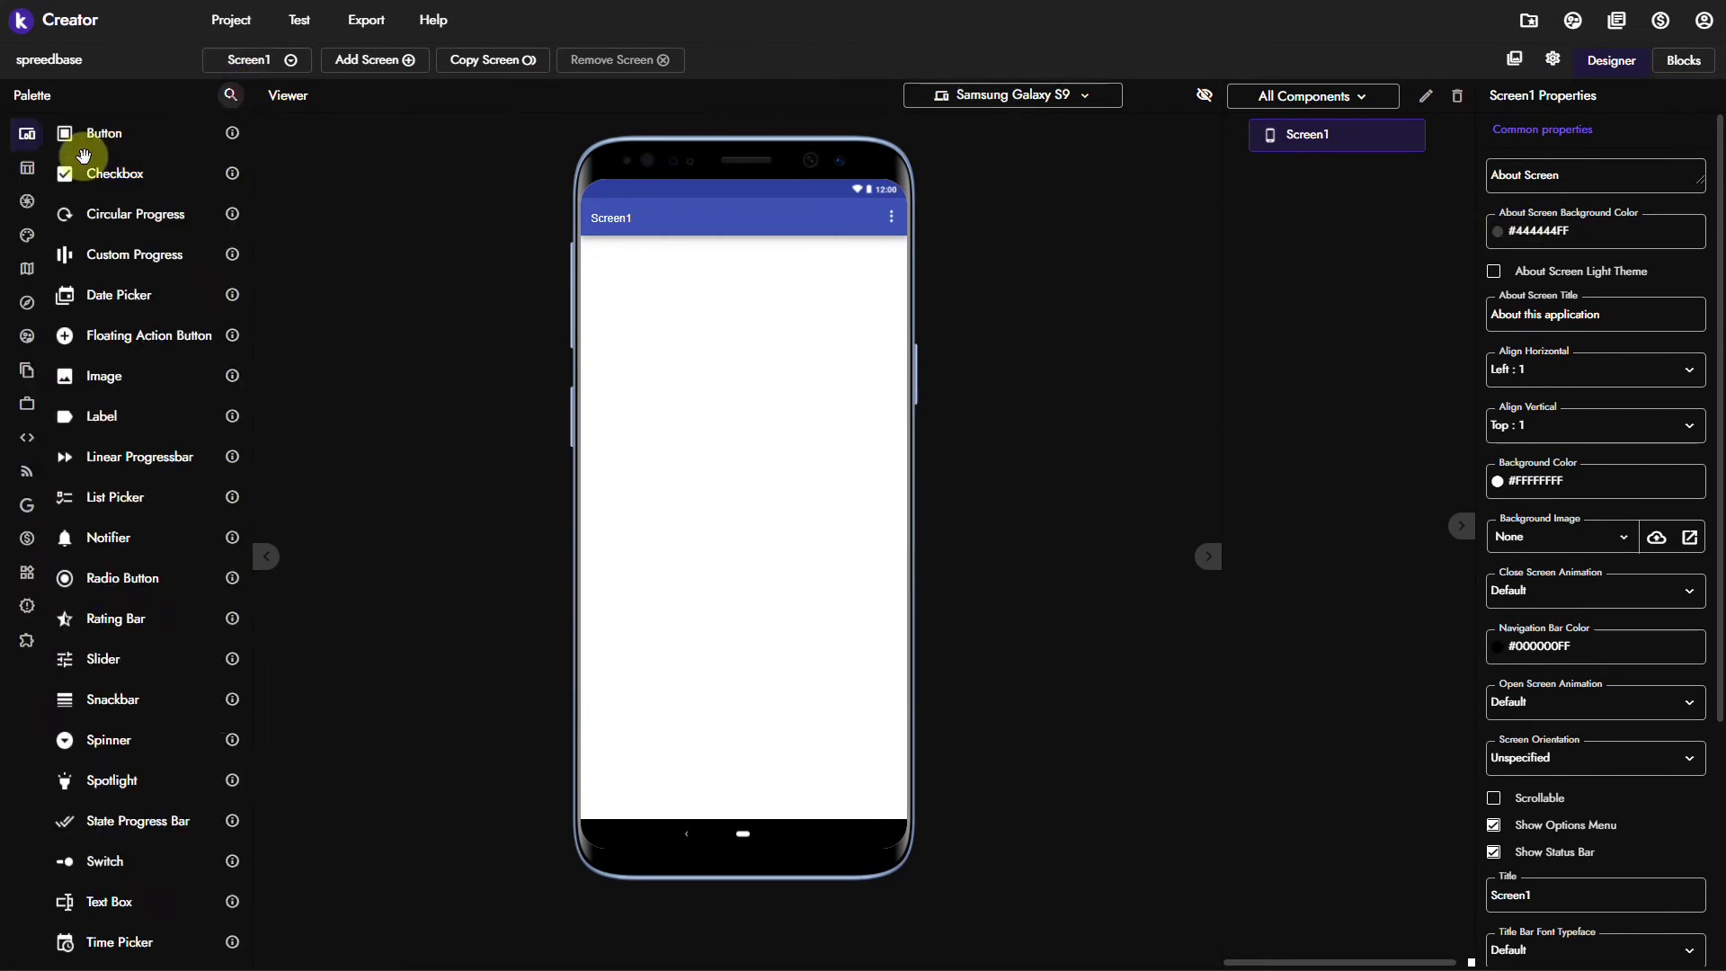
{"action": "left_click", "coordinate": [87, 148]}
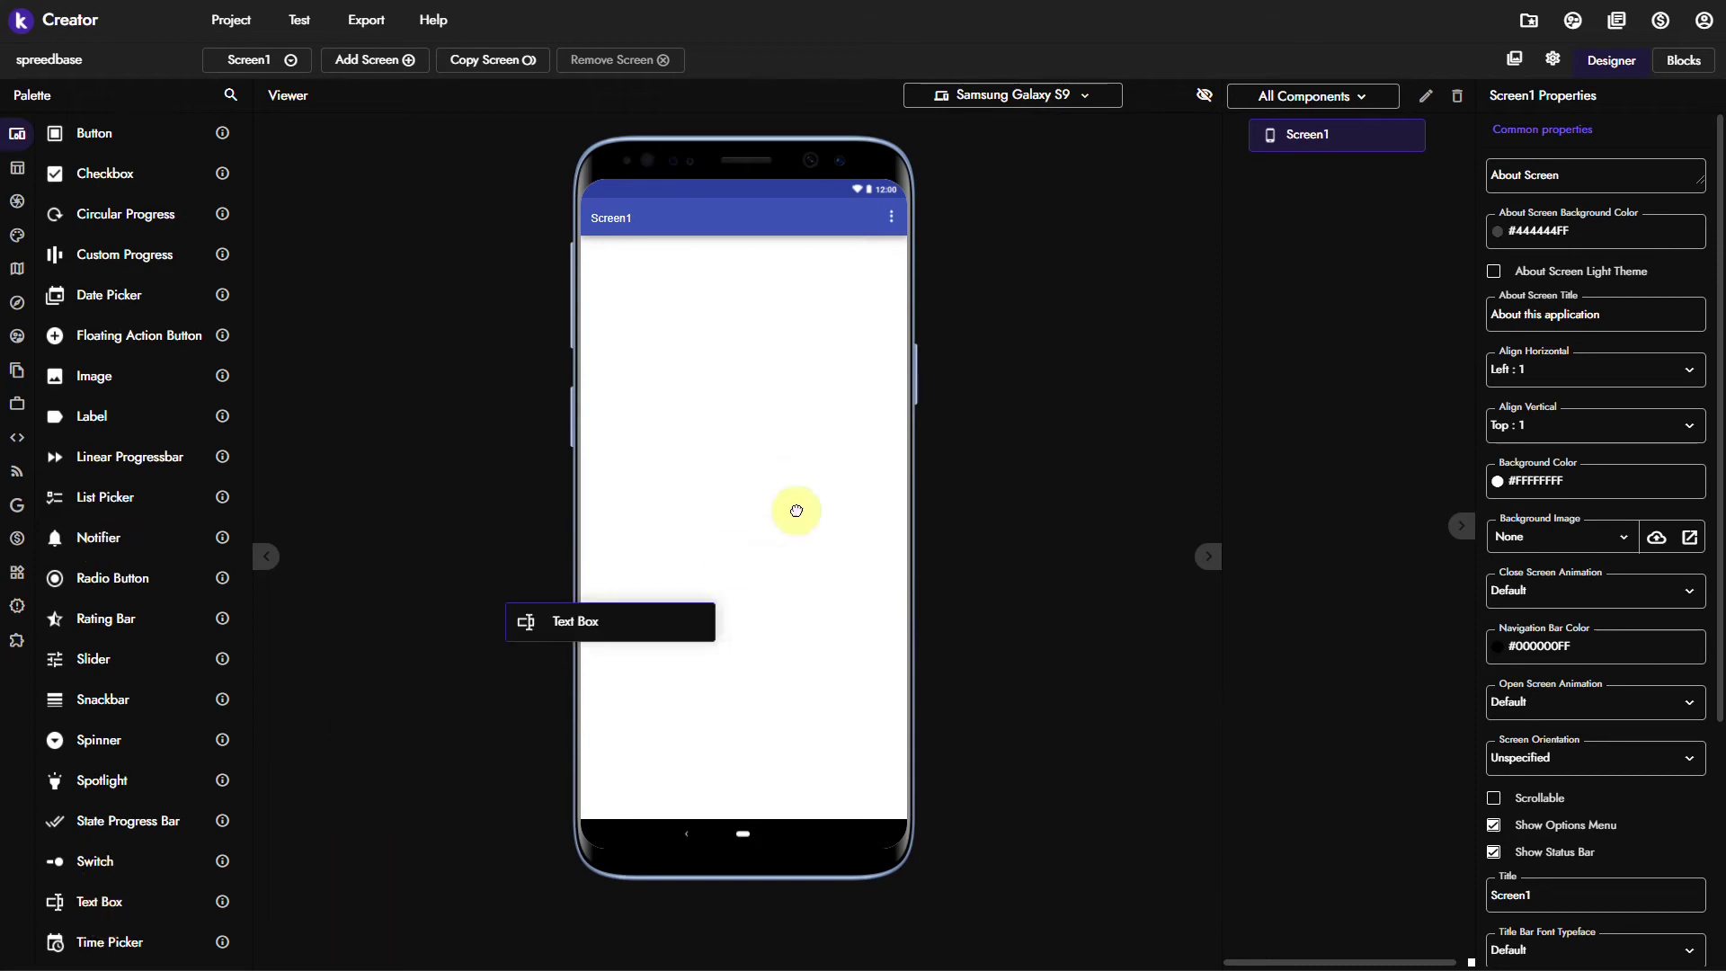
Place two Text Boxes on Screen1
{"action": "left_click_drag", "start_coordinate": [105, 914], "coordinate": [782, 389]}
{"action": "left_click_drag", "start_coordinate": [109, 914], "coordinate": [656, 340]}
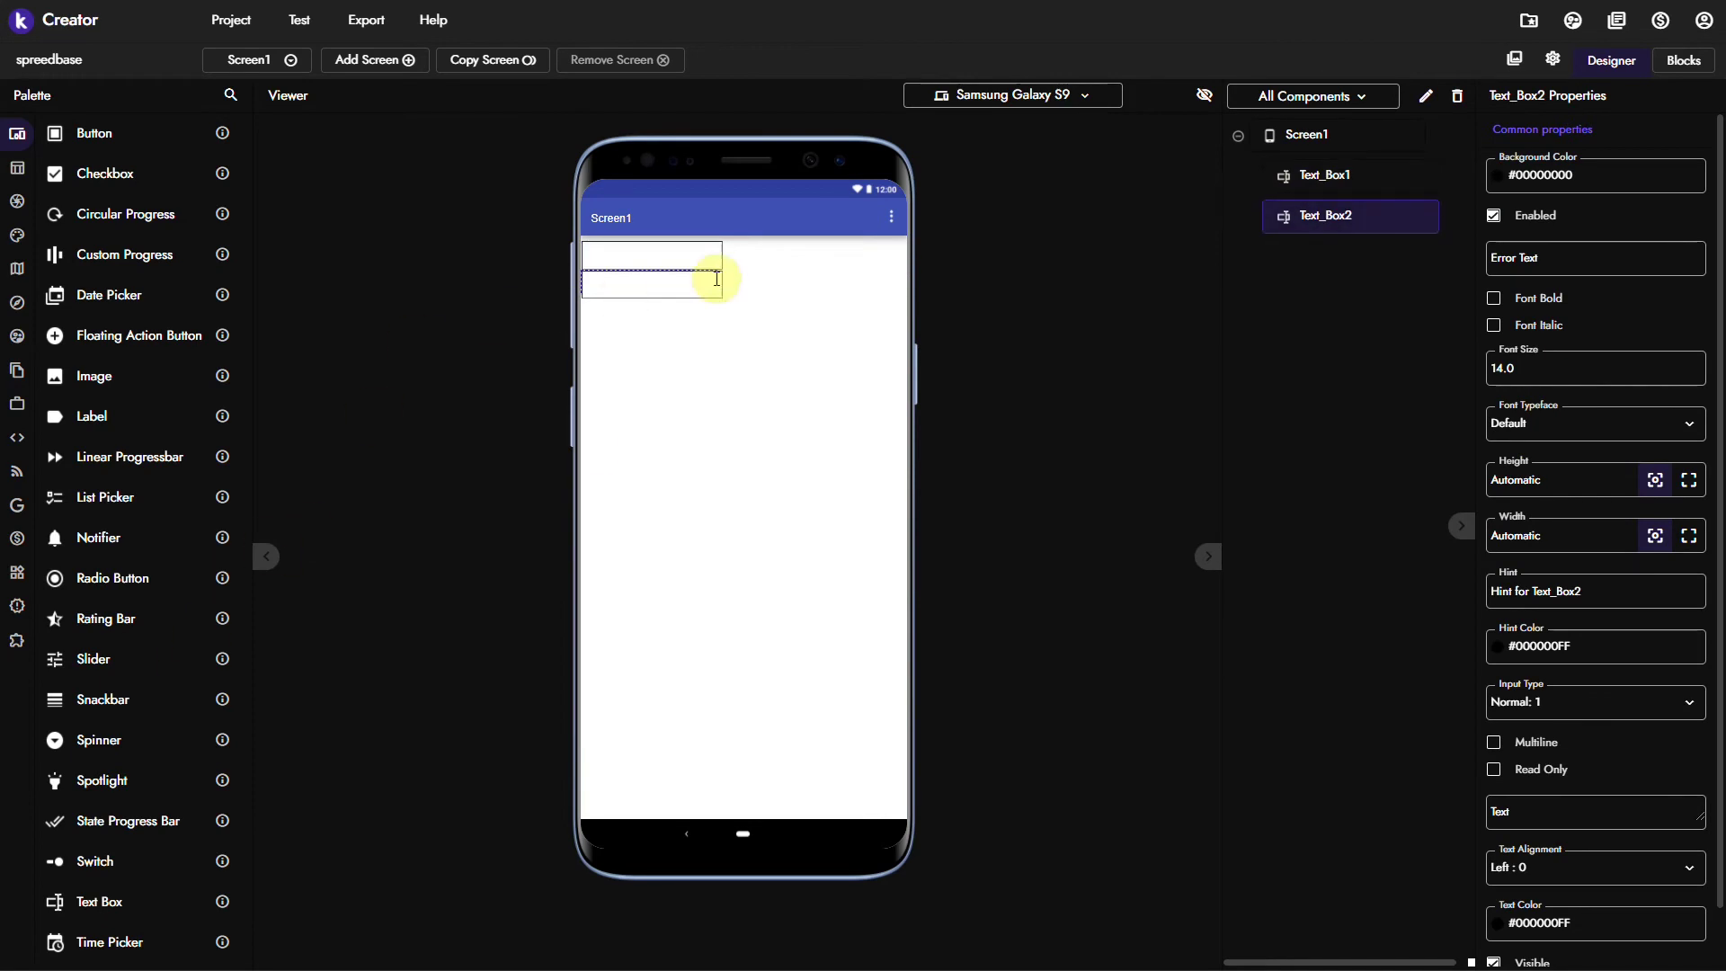
{"action": "left_click", "coordinate": [774, 362]}
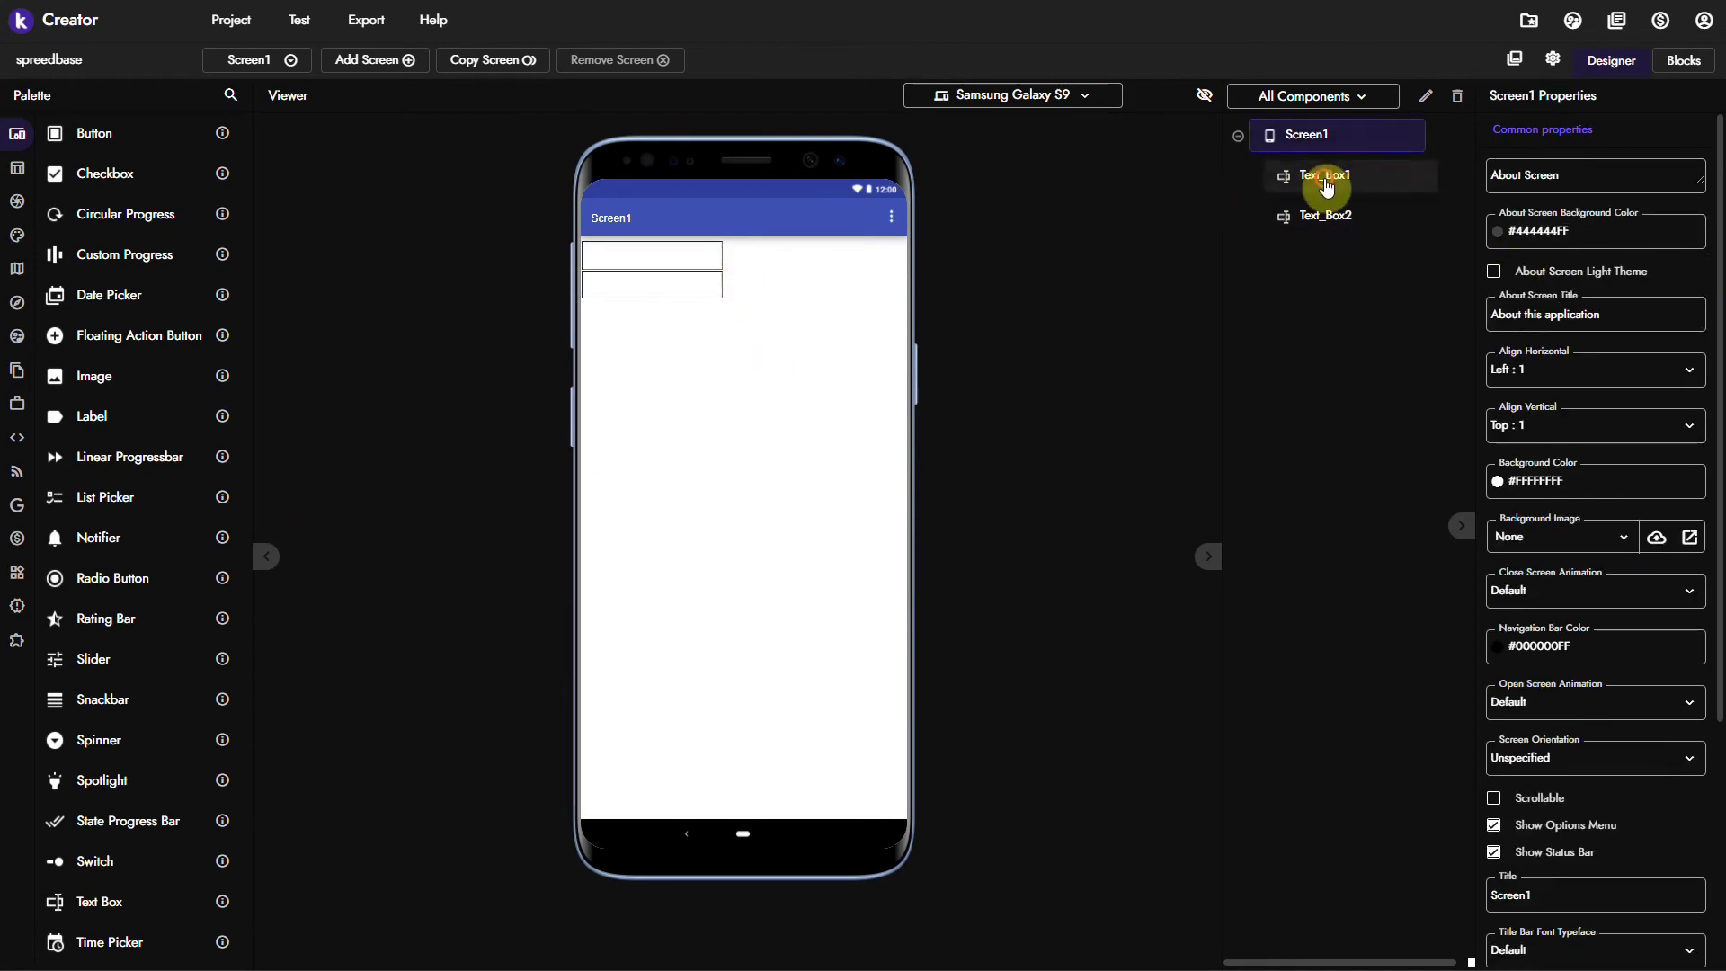
Set Text_Box1's hint to 'Enter your name' and Text_Box2's hint to 'enter your age'
{"action": "left_click", "coordinate": [1322, 176]}
{"action": "double_click", "coordinate": [1550, 593]}
{"action": "triple_click", "coordinate": [1550, 593]}
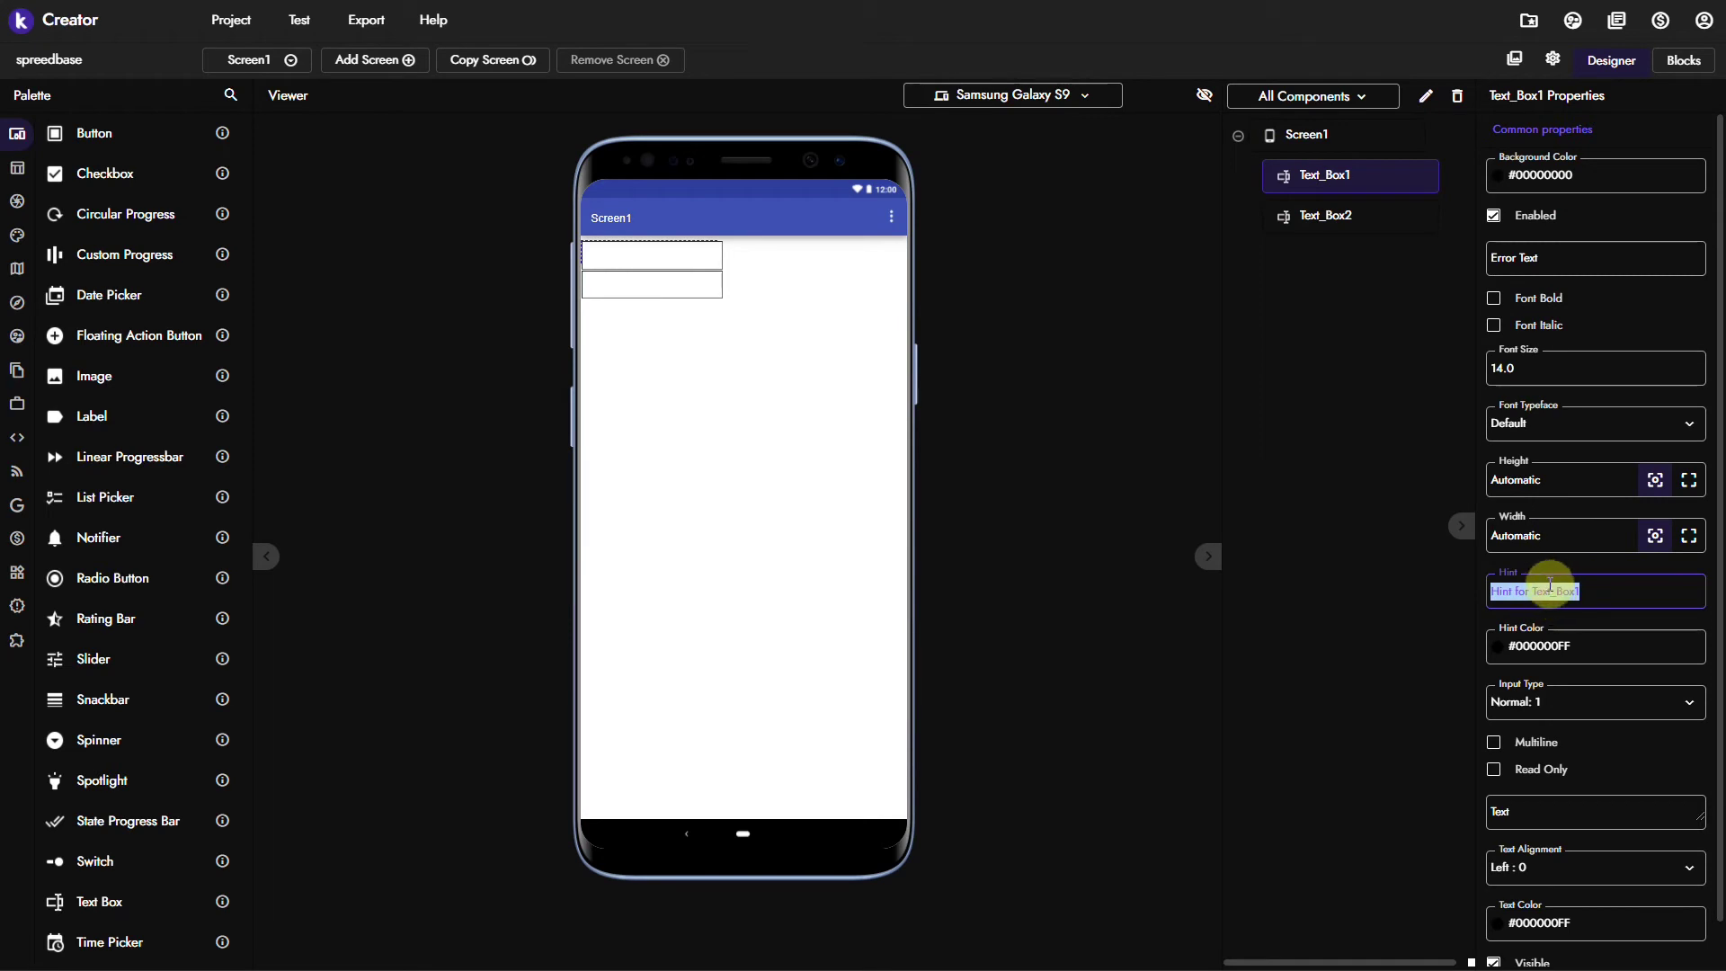
{"action": "type", "text": "Enter your name"}
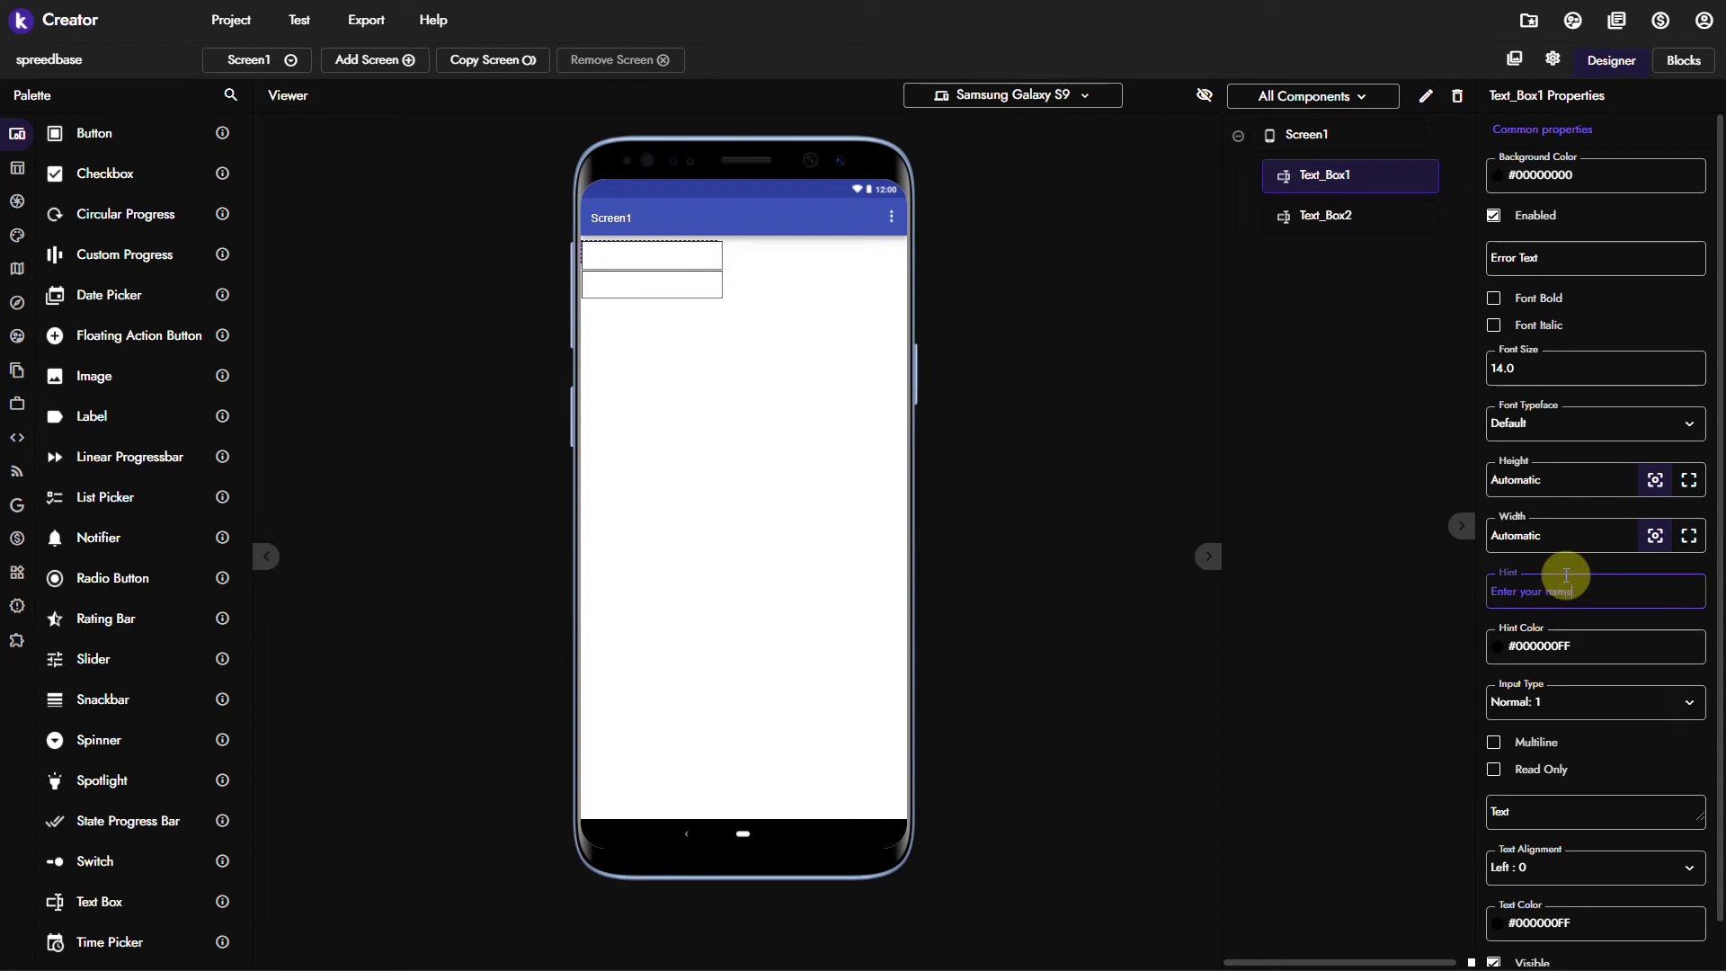
{"action": "key", "text": "Return"}
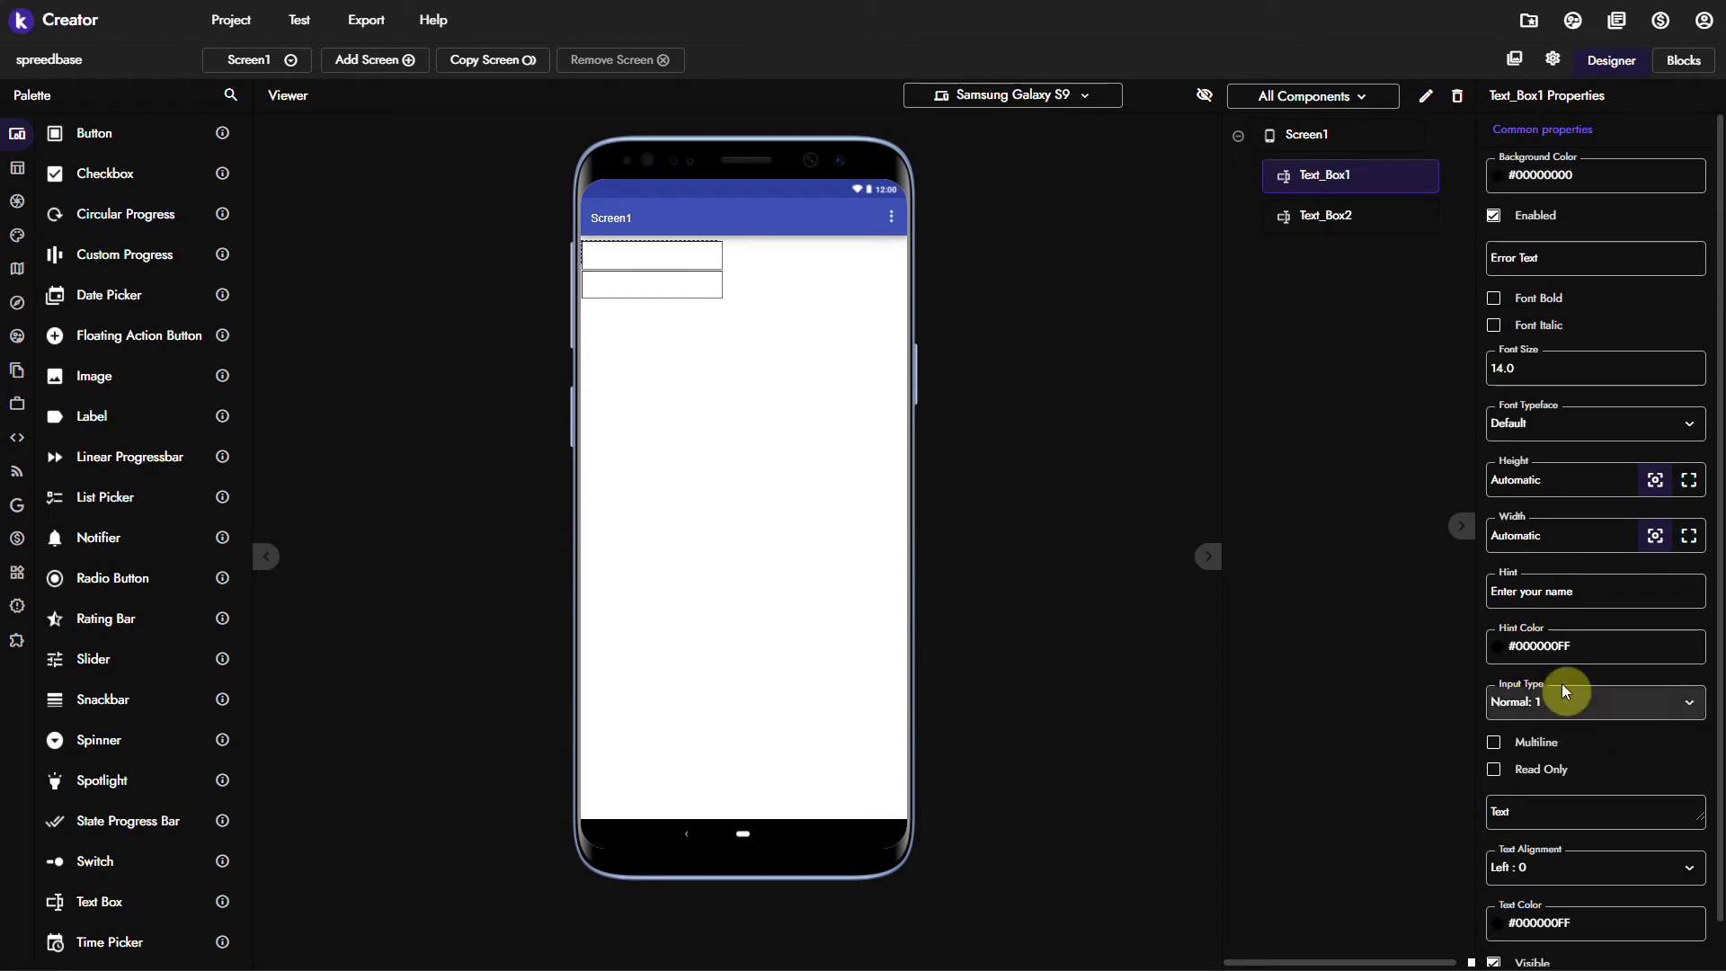
{"action": "left_click", "coordinate": [677, 286]}
{"action": "triple_click", "coordinate": [1538, 588]}
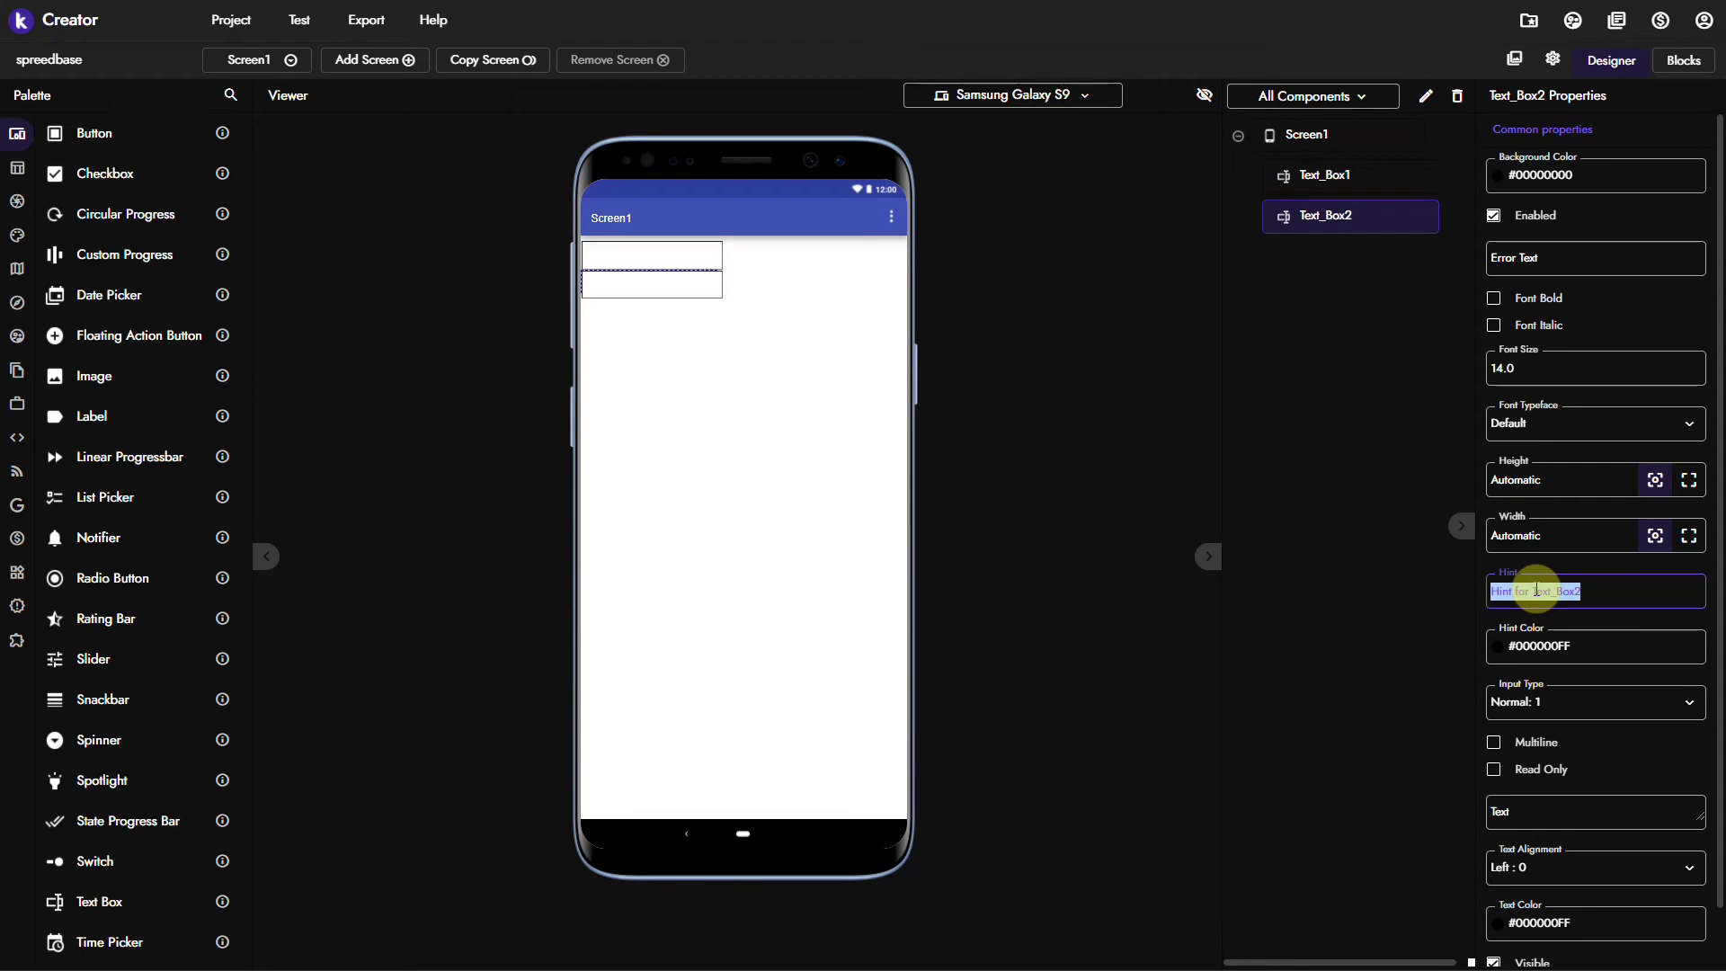
{"action": "type", "text": "enter your age"}
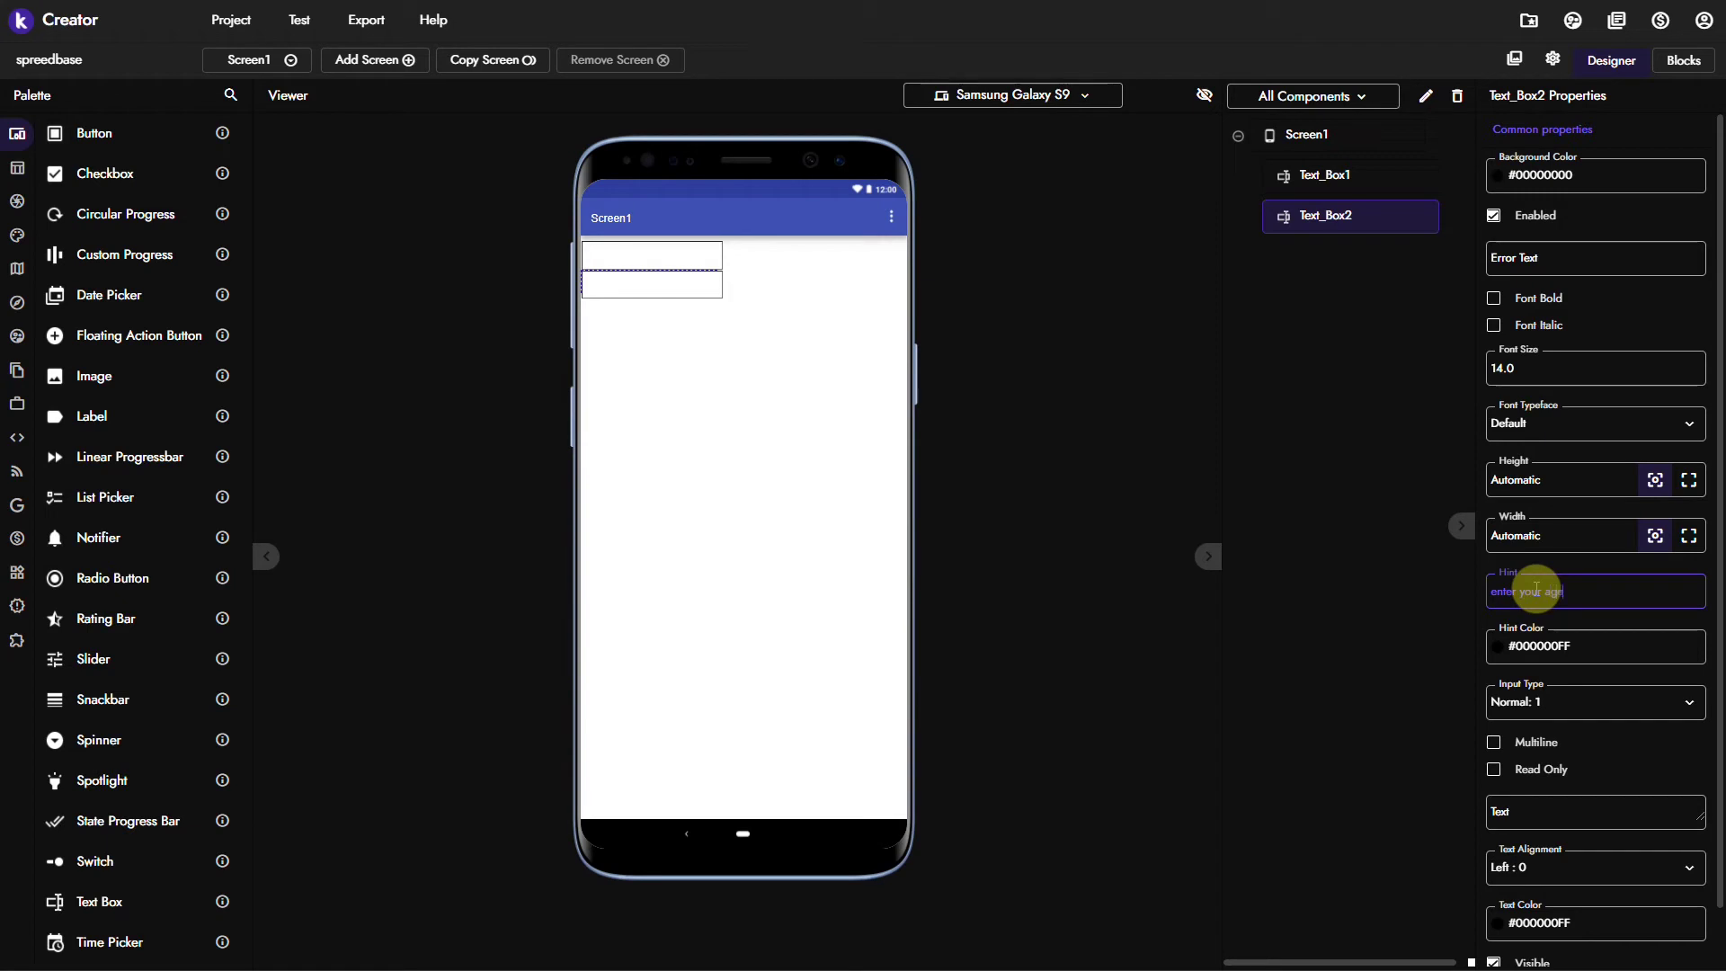
{"action": "key", "text": "Return"}
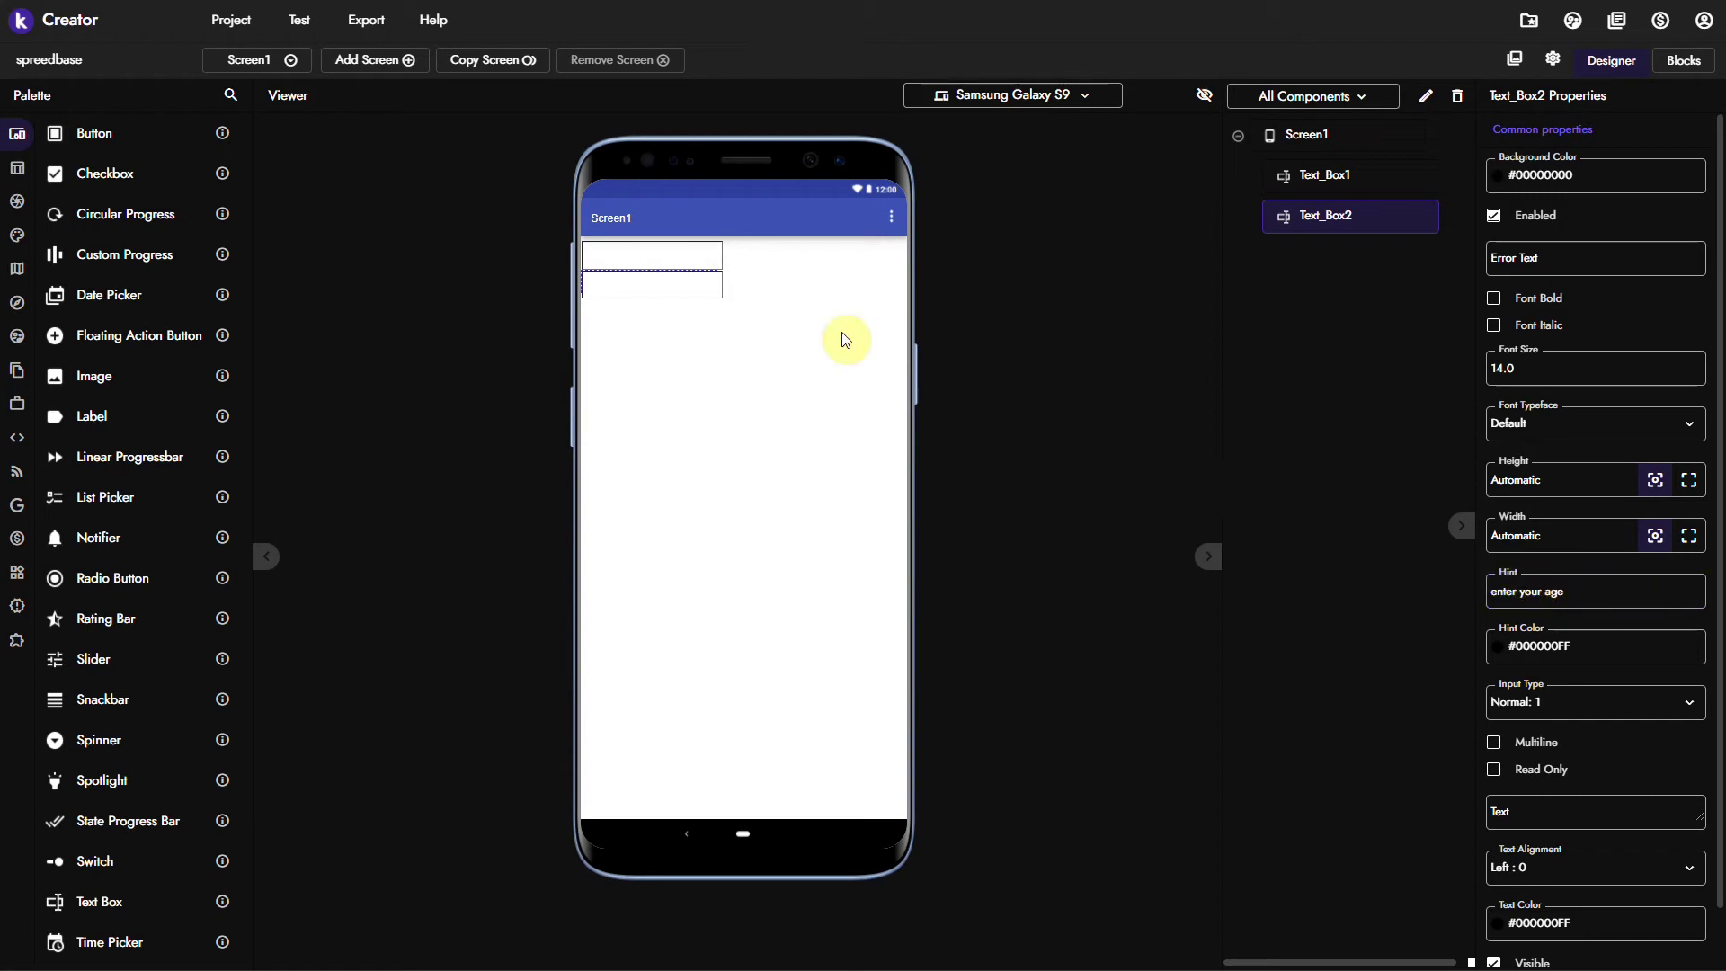
Set Text_Box2's input type to Number
{"action": "left_click", "coordinate": [674, 258]}
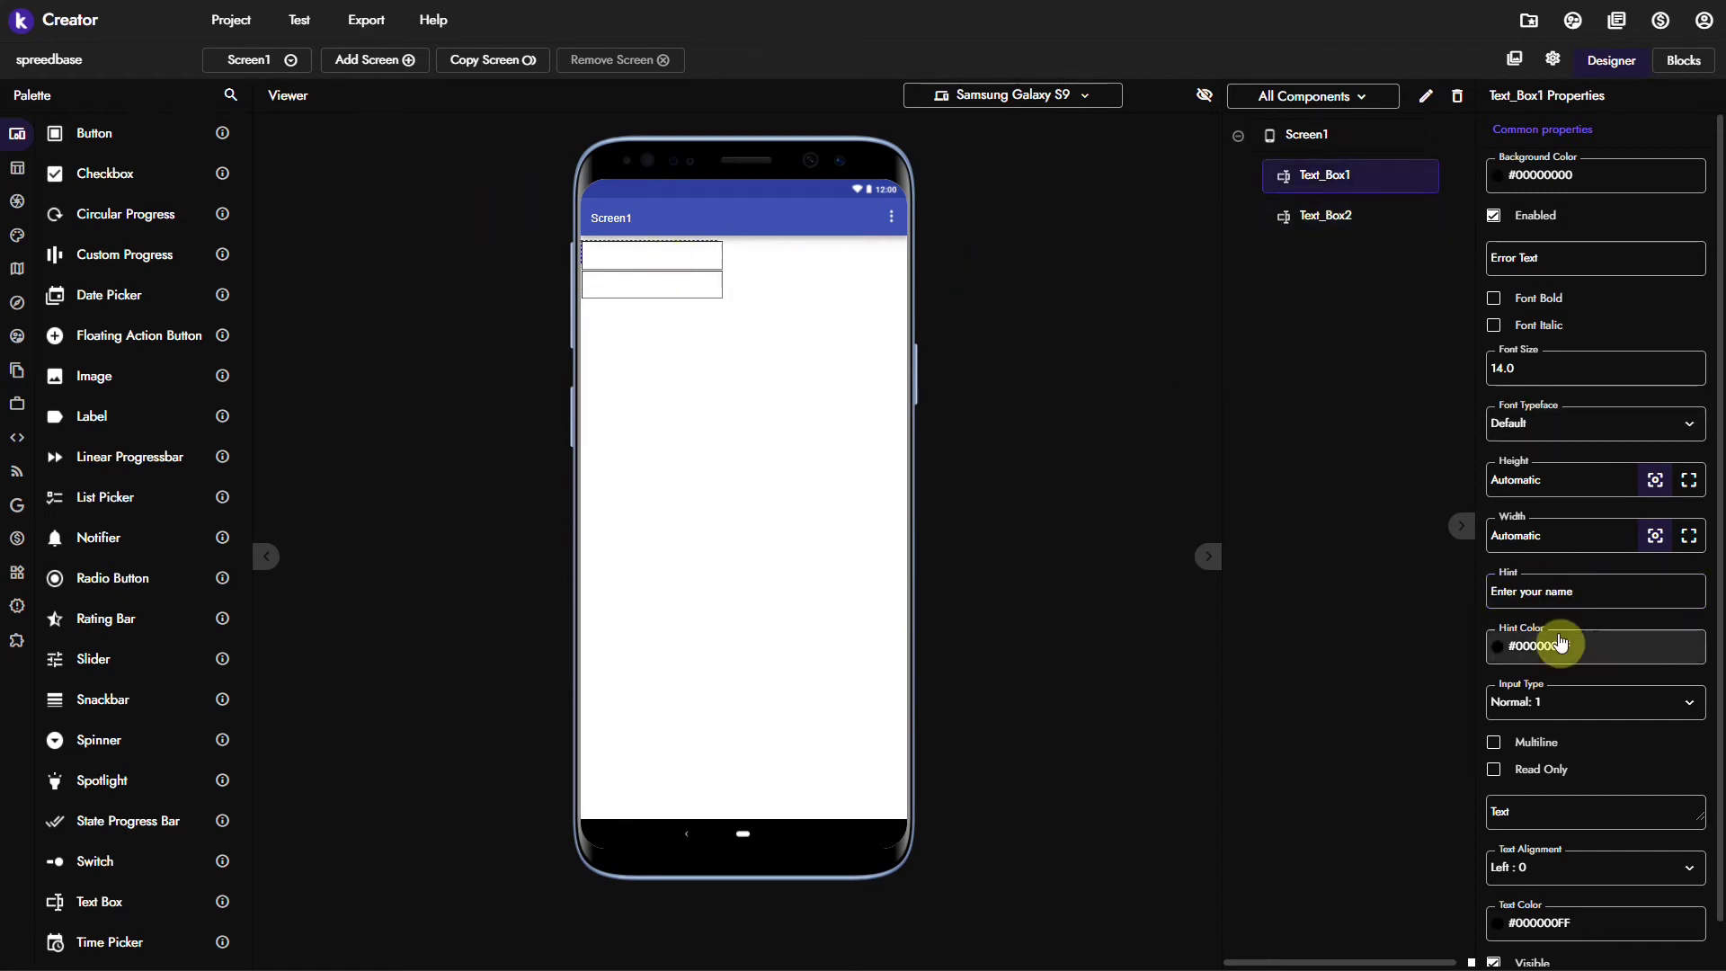
{"action": "left_click", "coordinate": [651, 284]}
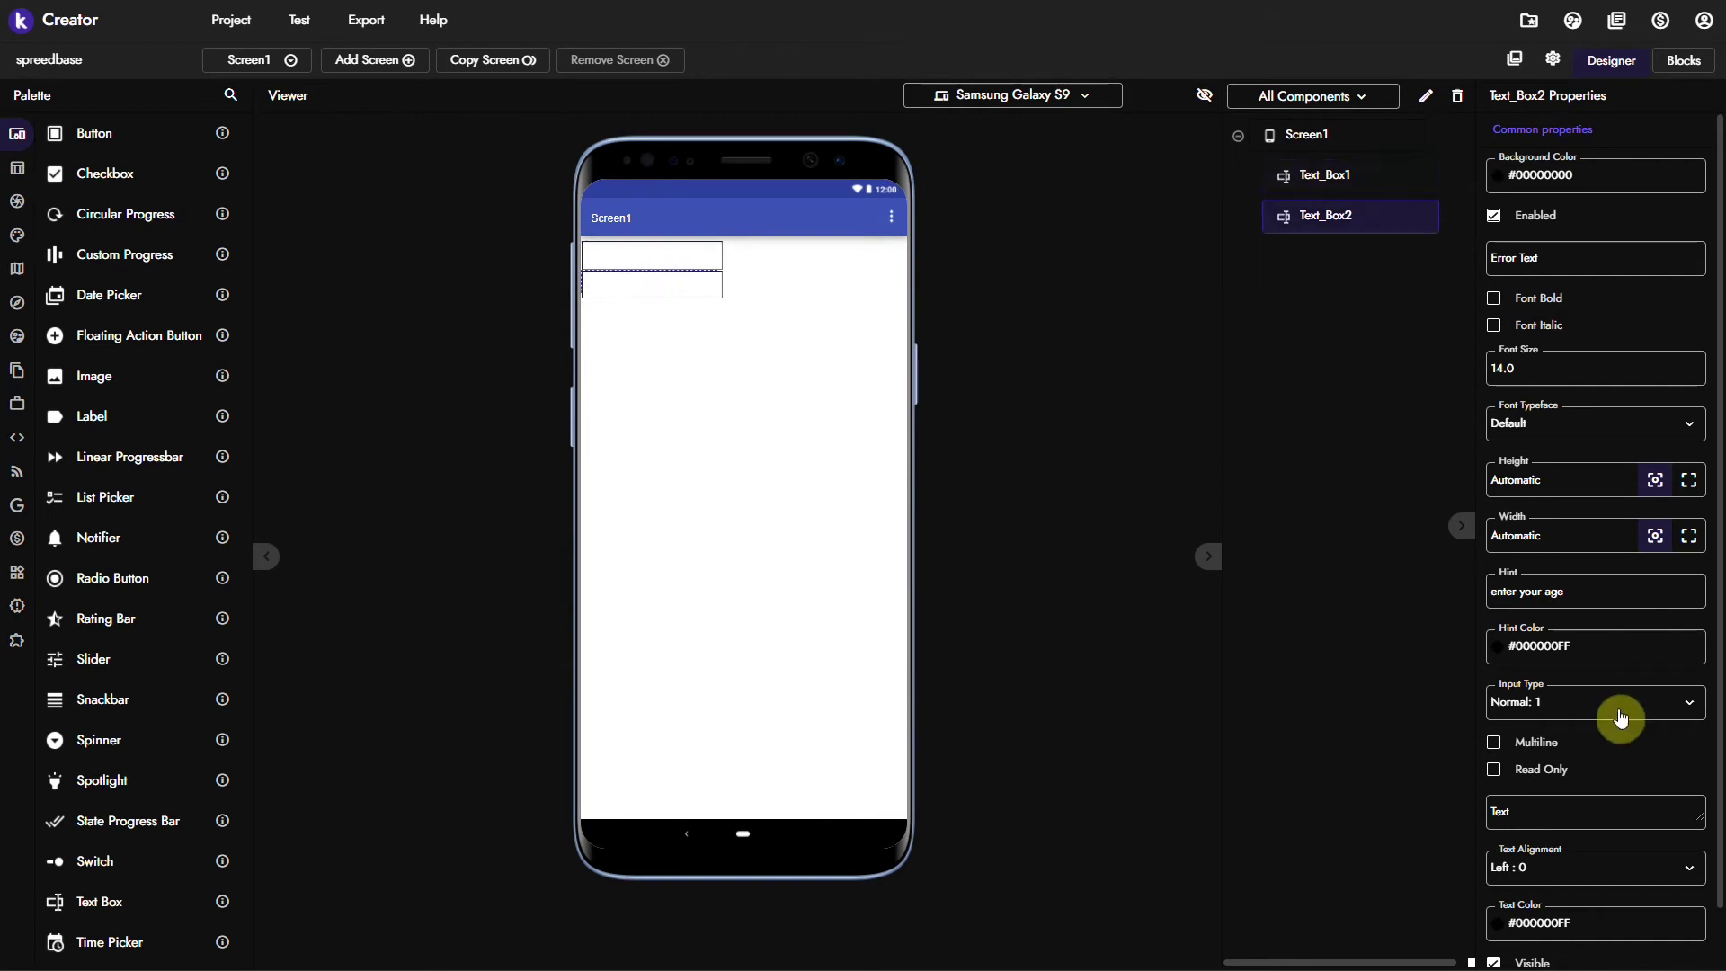
{"action": "left_click", "coordinate": [1594, 710]}
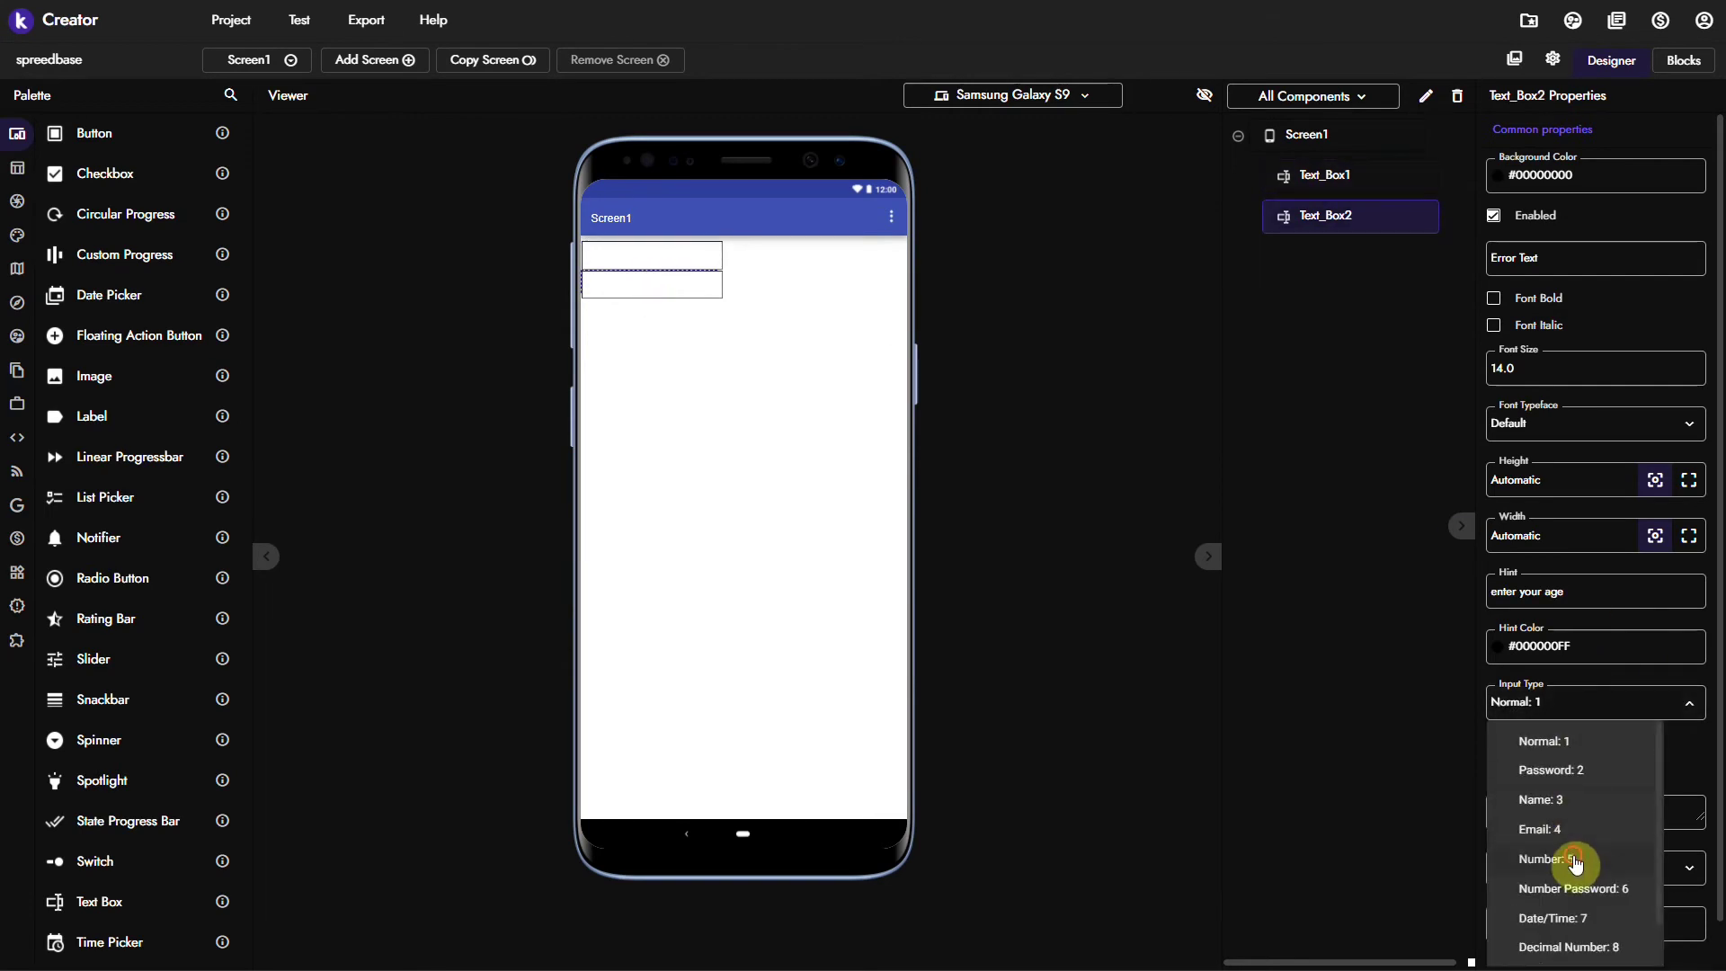
{"action": "left_click", "coordinate": [1575, 859]}
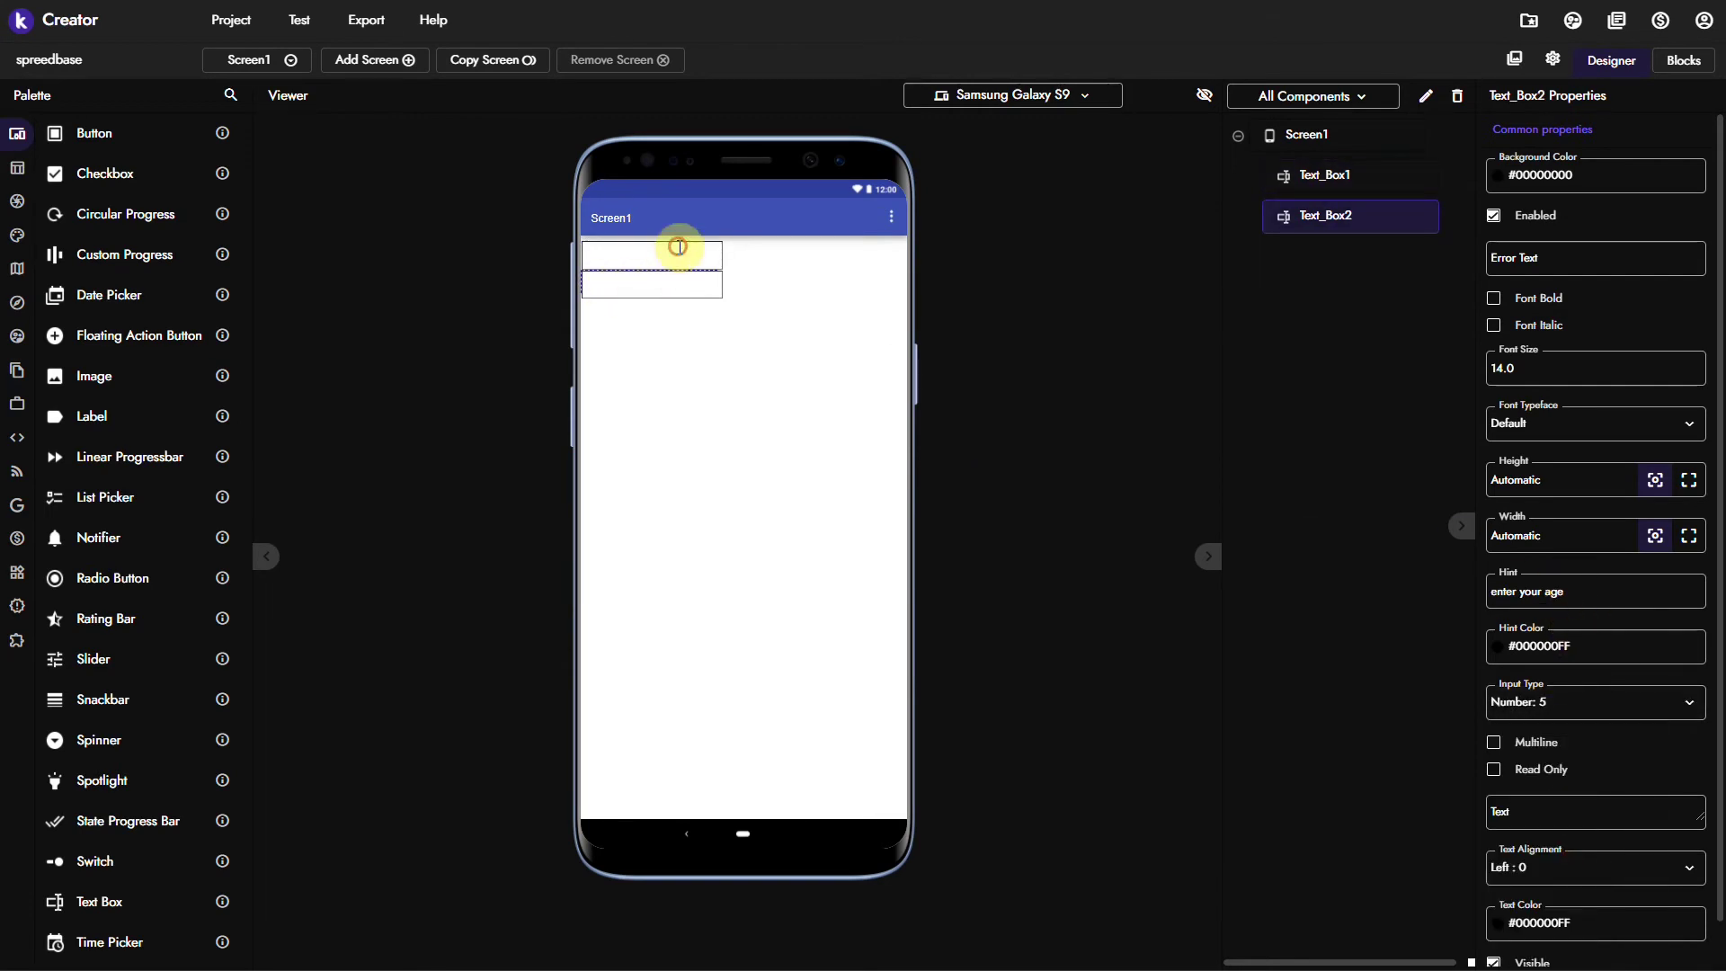
Set Screen1's horizontal alignment to Center
{"action": "left_click", "coordinate": [676, 252]}
{"action": "left_click", "coordinate": [840, 343]}
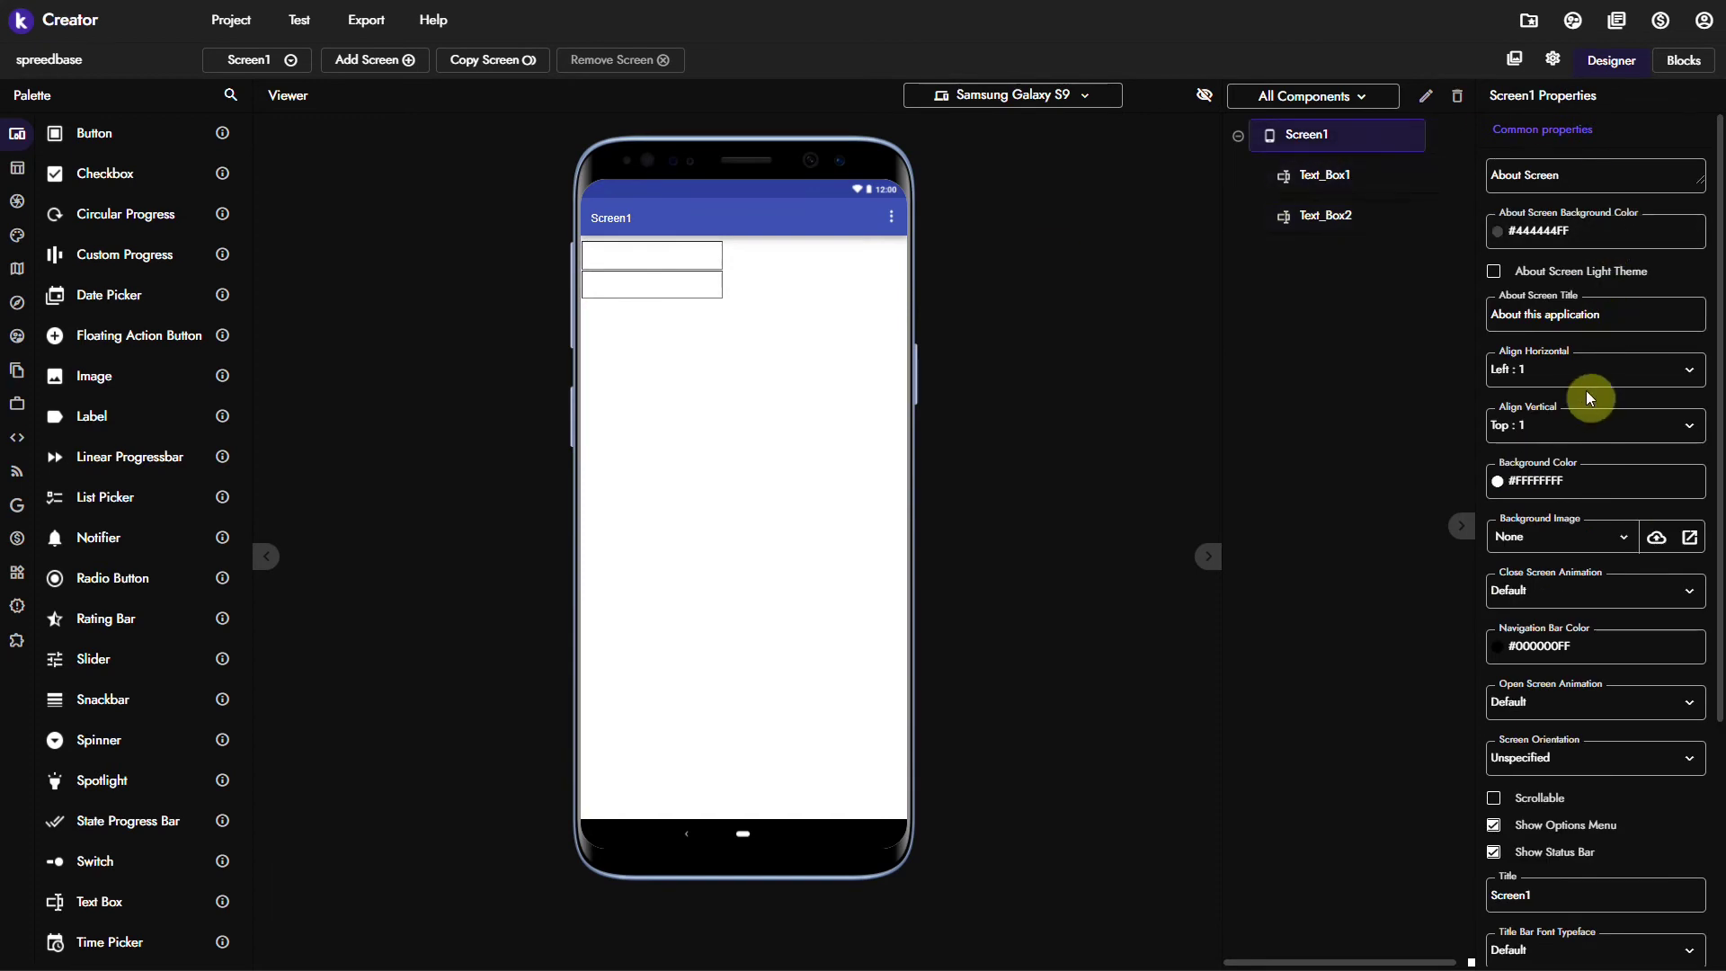
{"action": "left_click", "coordinate": [1569, 371]}
{"action": "left_click", "coordinate": [1582, 440]}
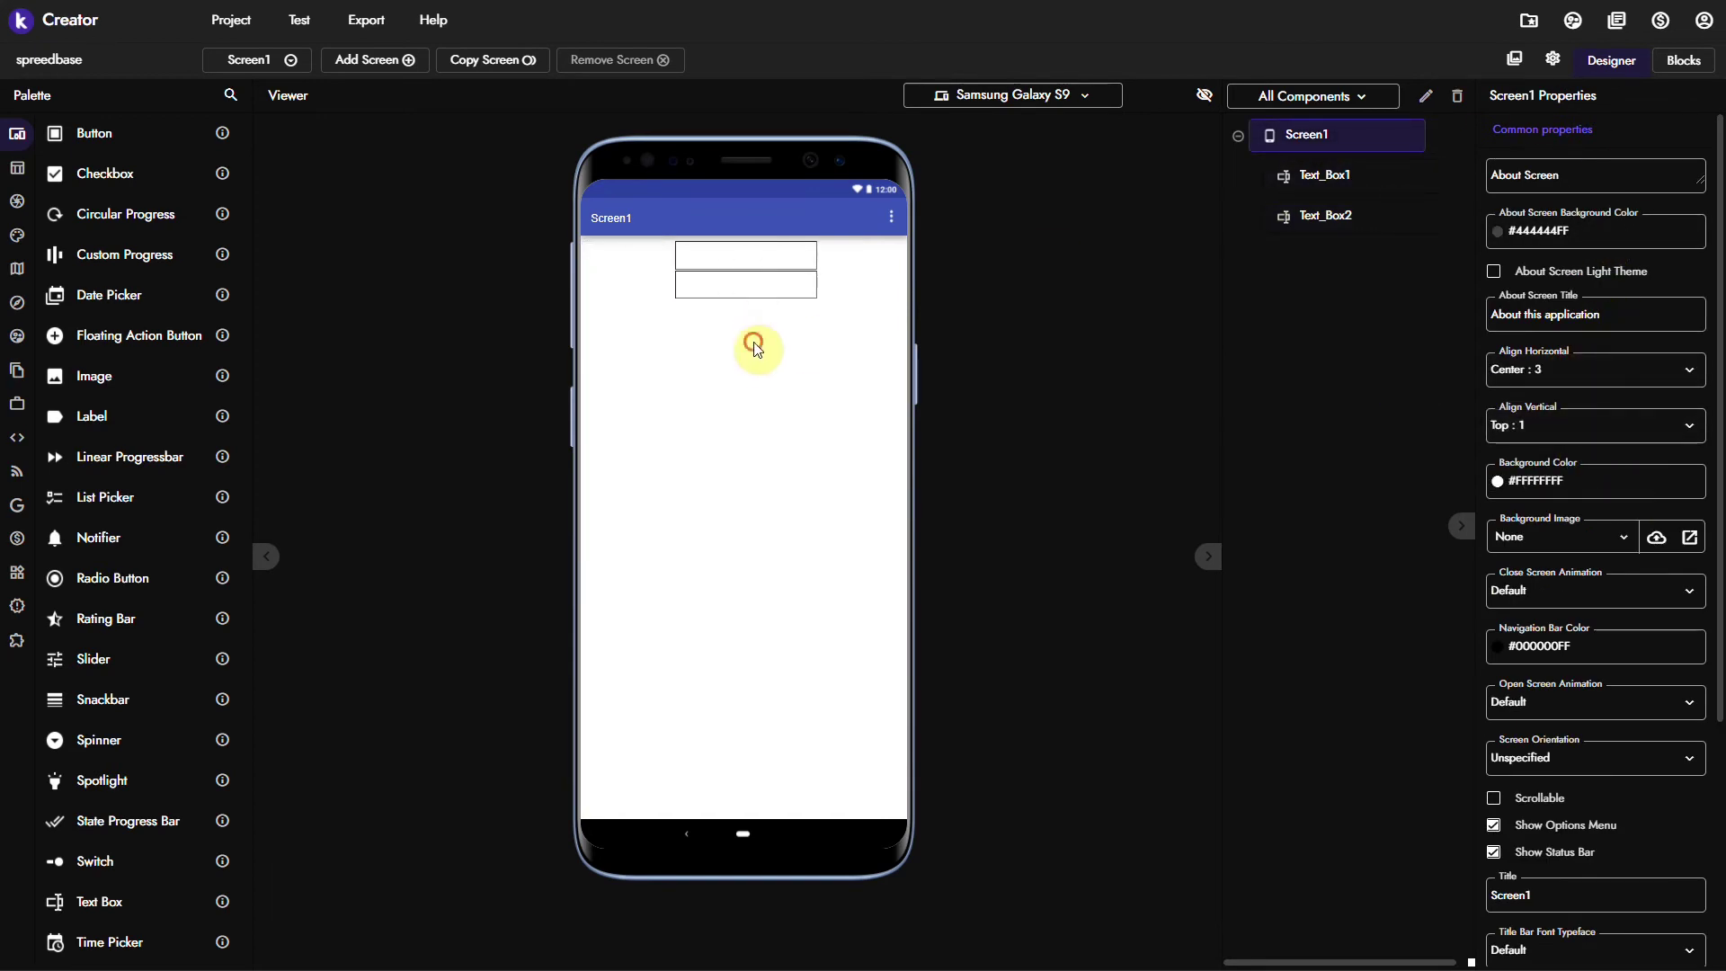
Add a button below the text boxes labelled 'sign me'
{"action": "left_click_drag", "start_coordinate": [81, 135], "coordinate": [755, 310]}
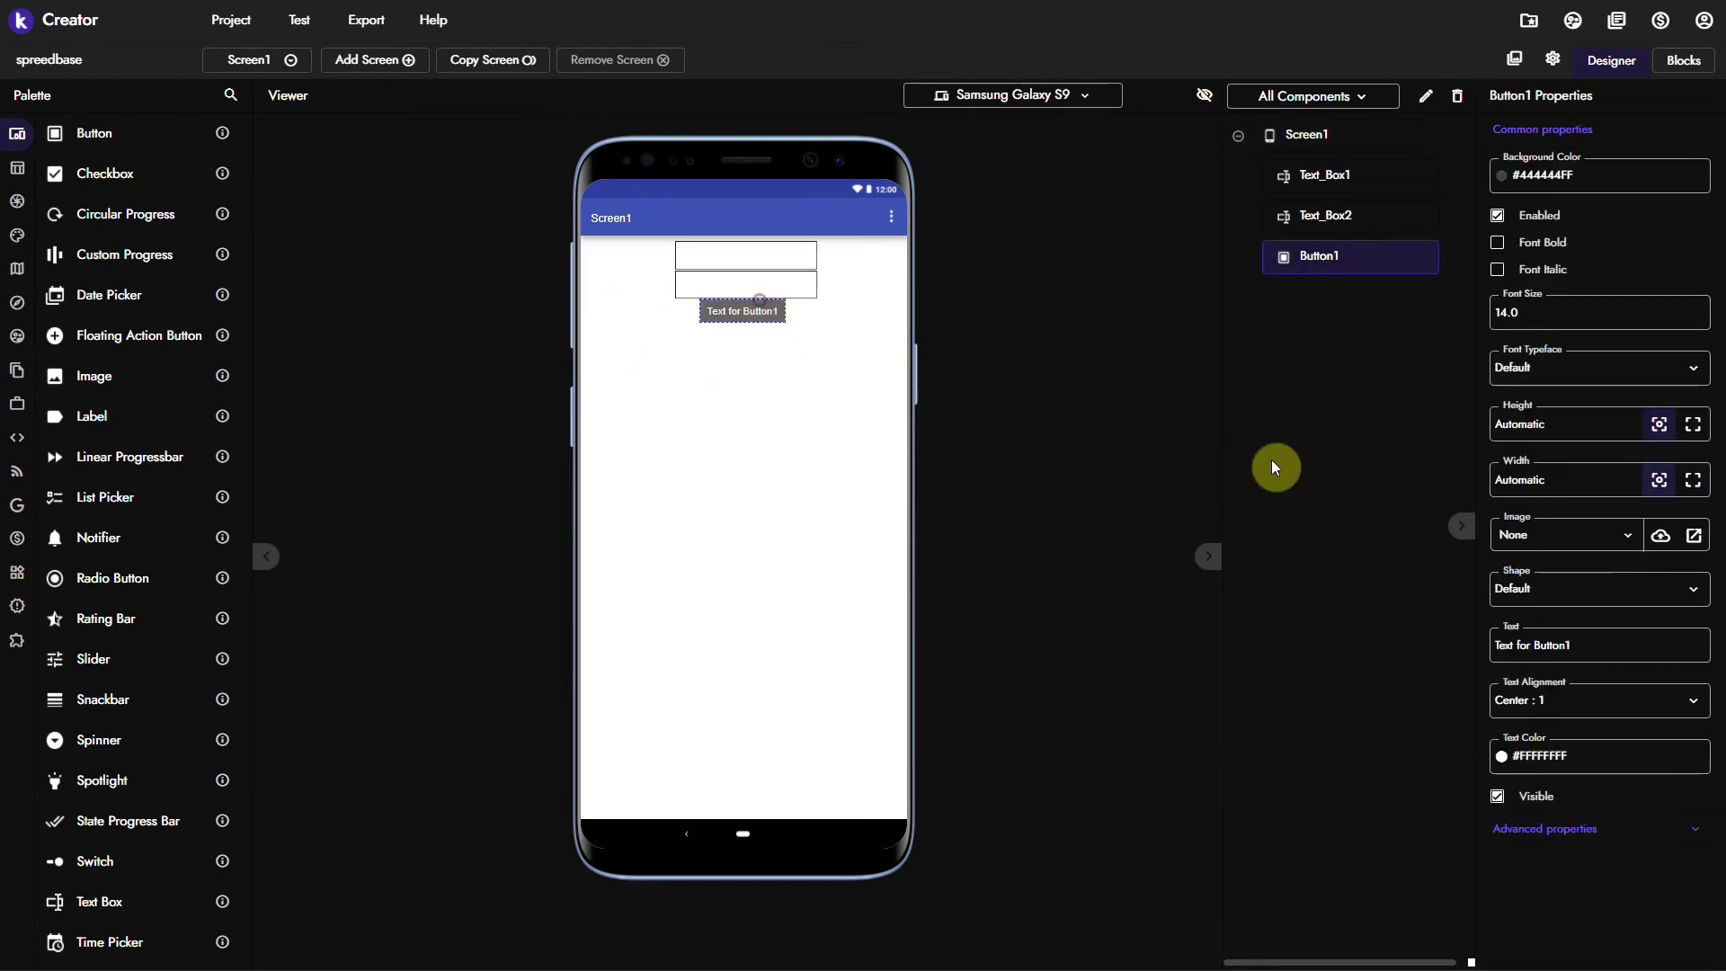
{"action": "triple_click", "coordinate": [1558, 642]}
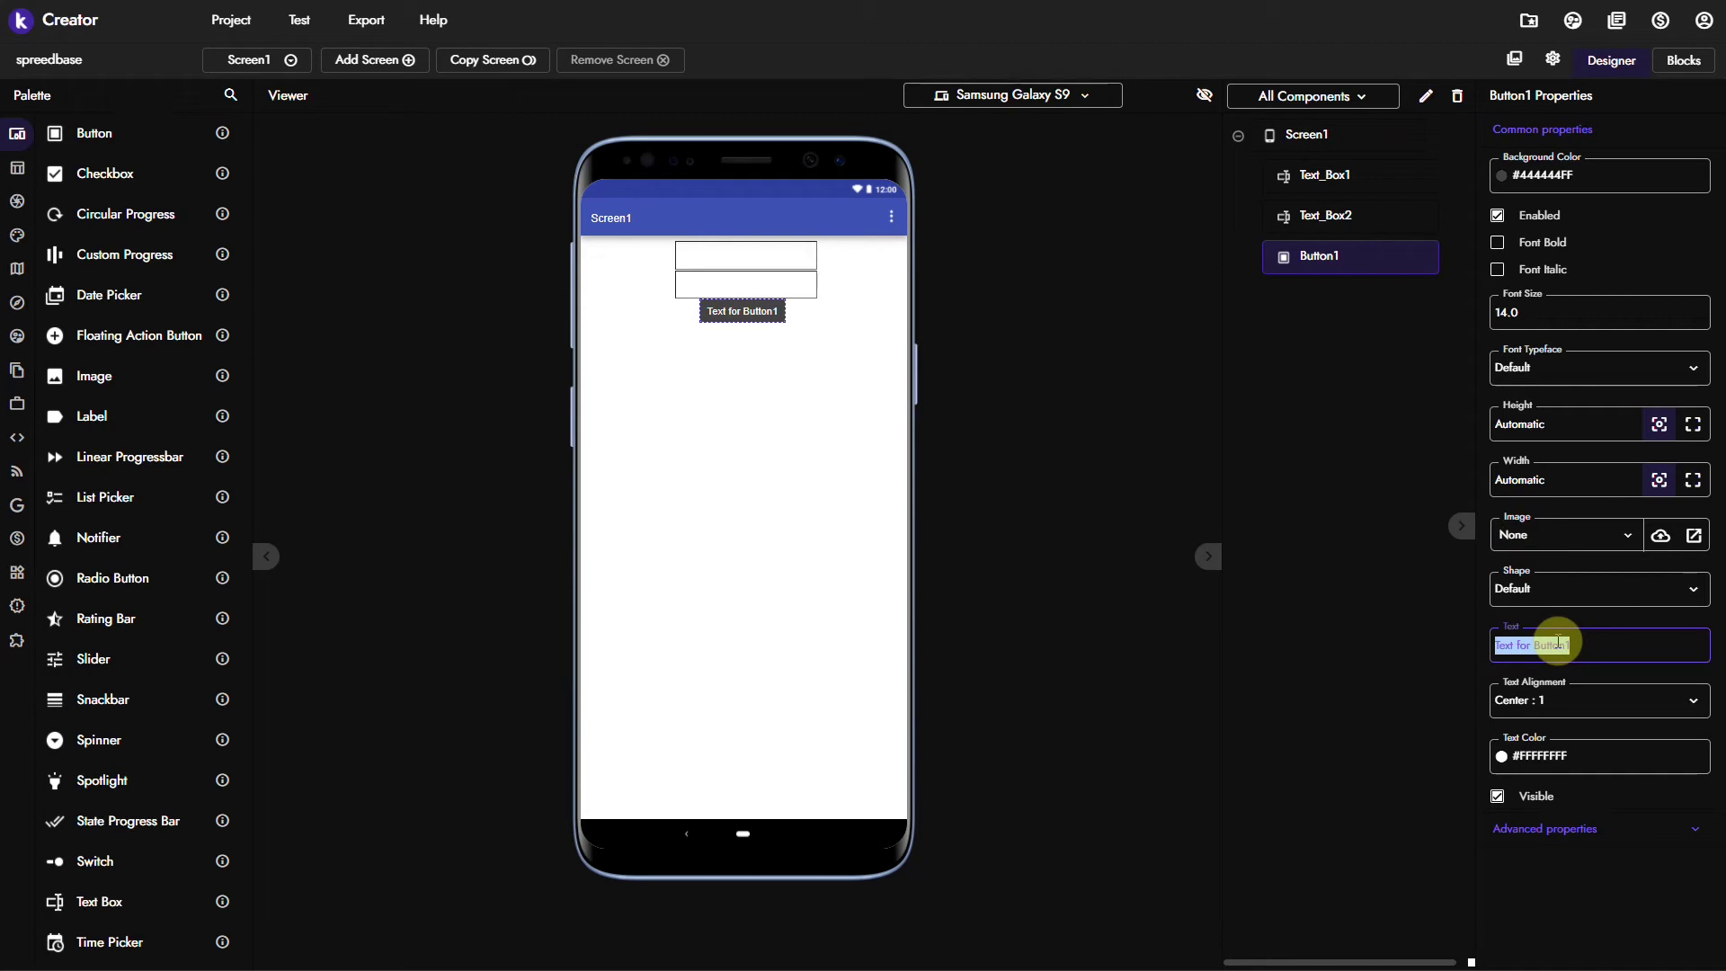
{"action": "type", "text": "s"}
{"action": "key", "text": "Return"}
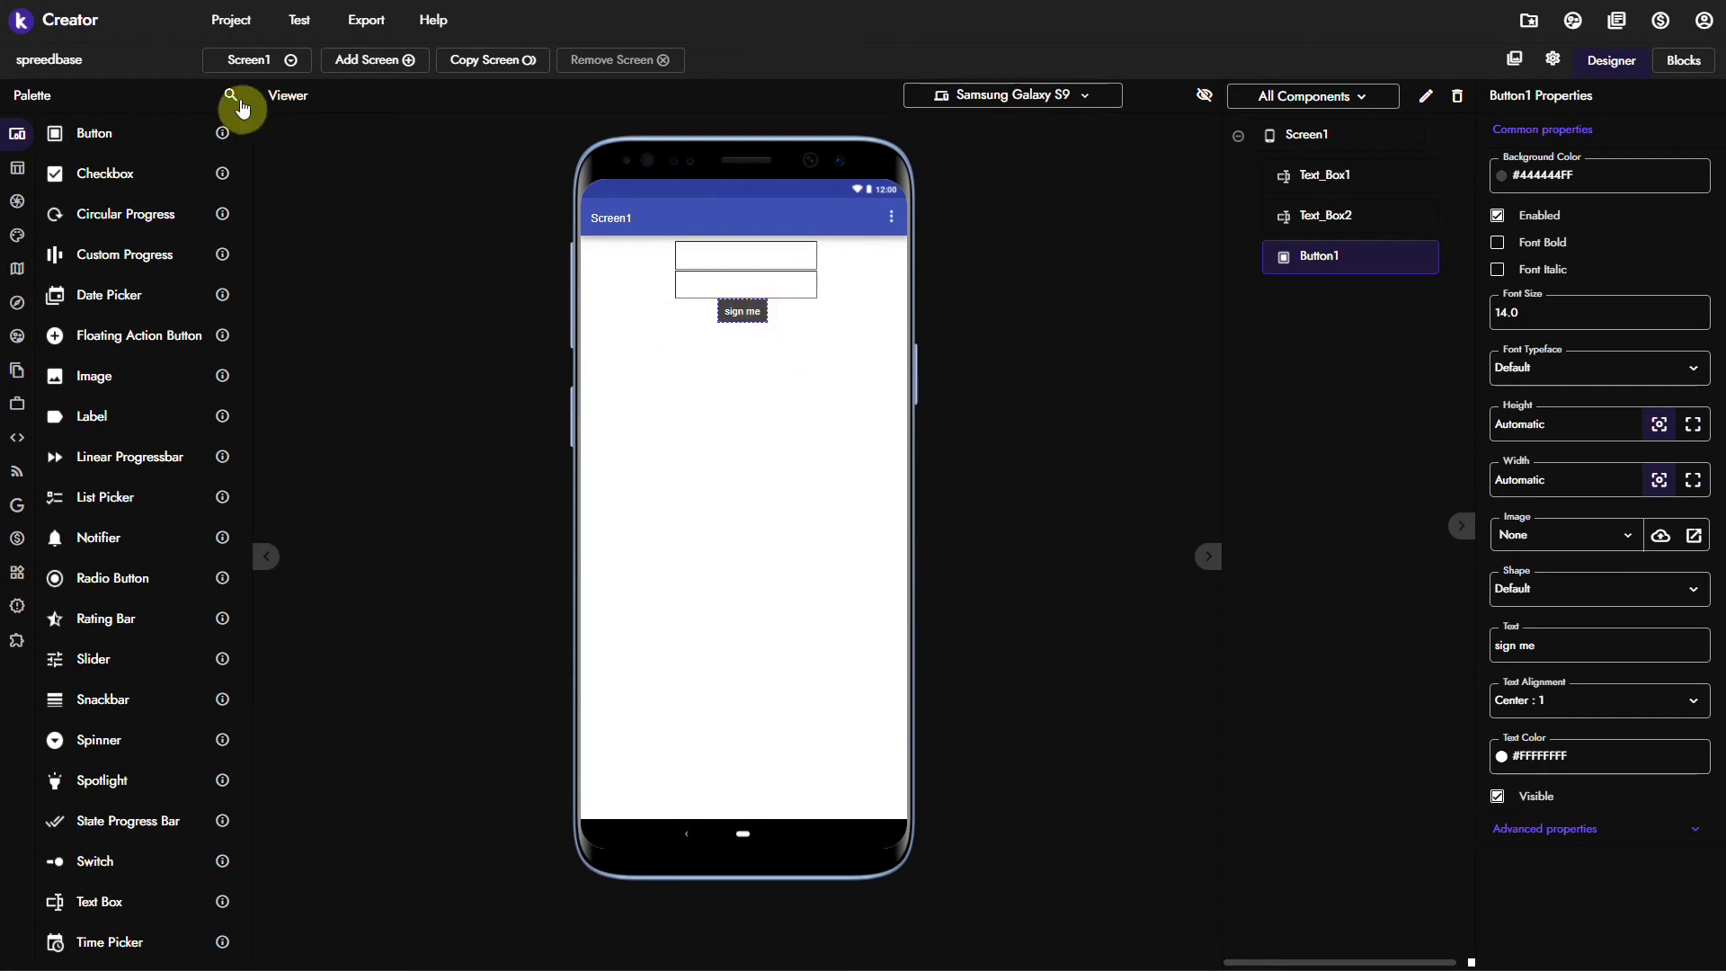
{"action": "left_click", "coordinate": [231, 95]}
Search the palette for 'web' and drop a Web component onto Screen1
{"action": "type", "text": "web"}
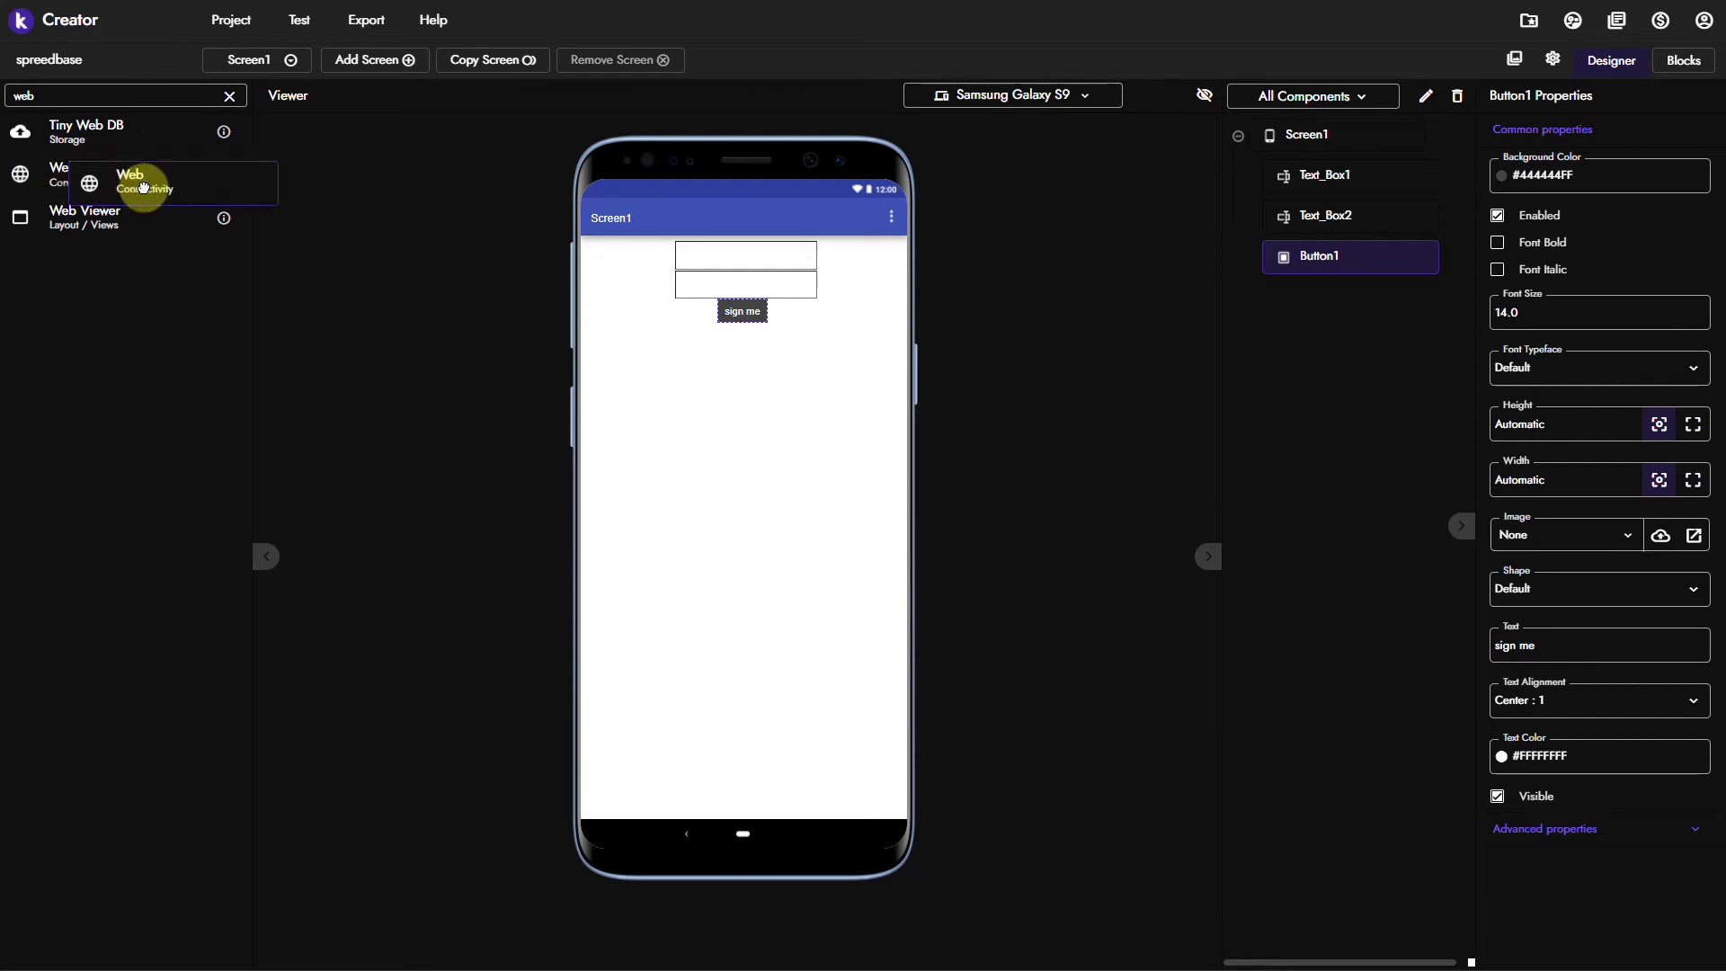
{"action": "left_click_drag", "start_coordinate": [65, 177], "coordinate": [743, 486]}
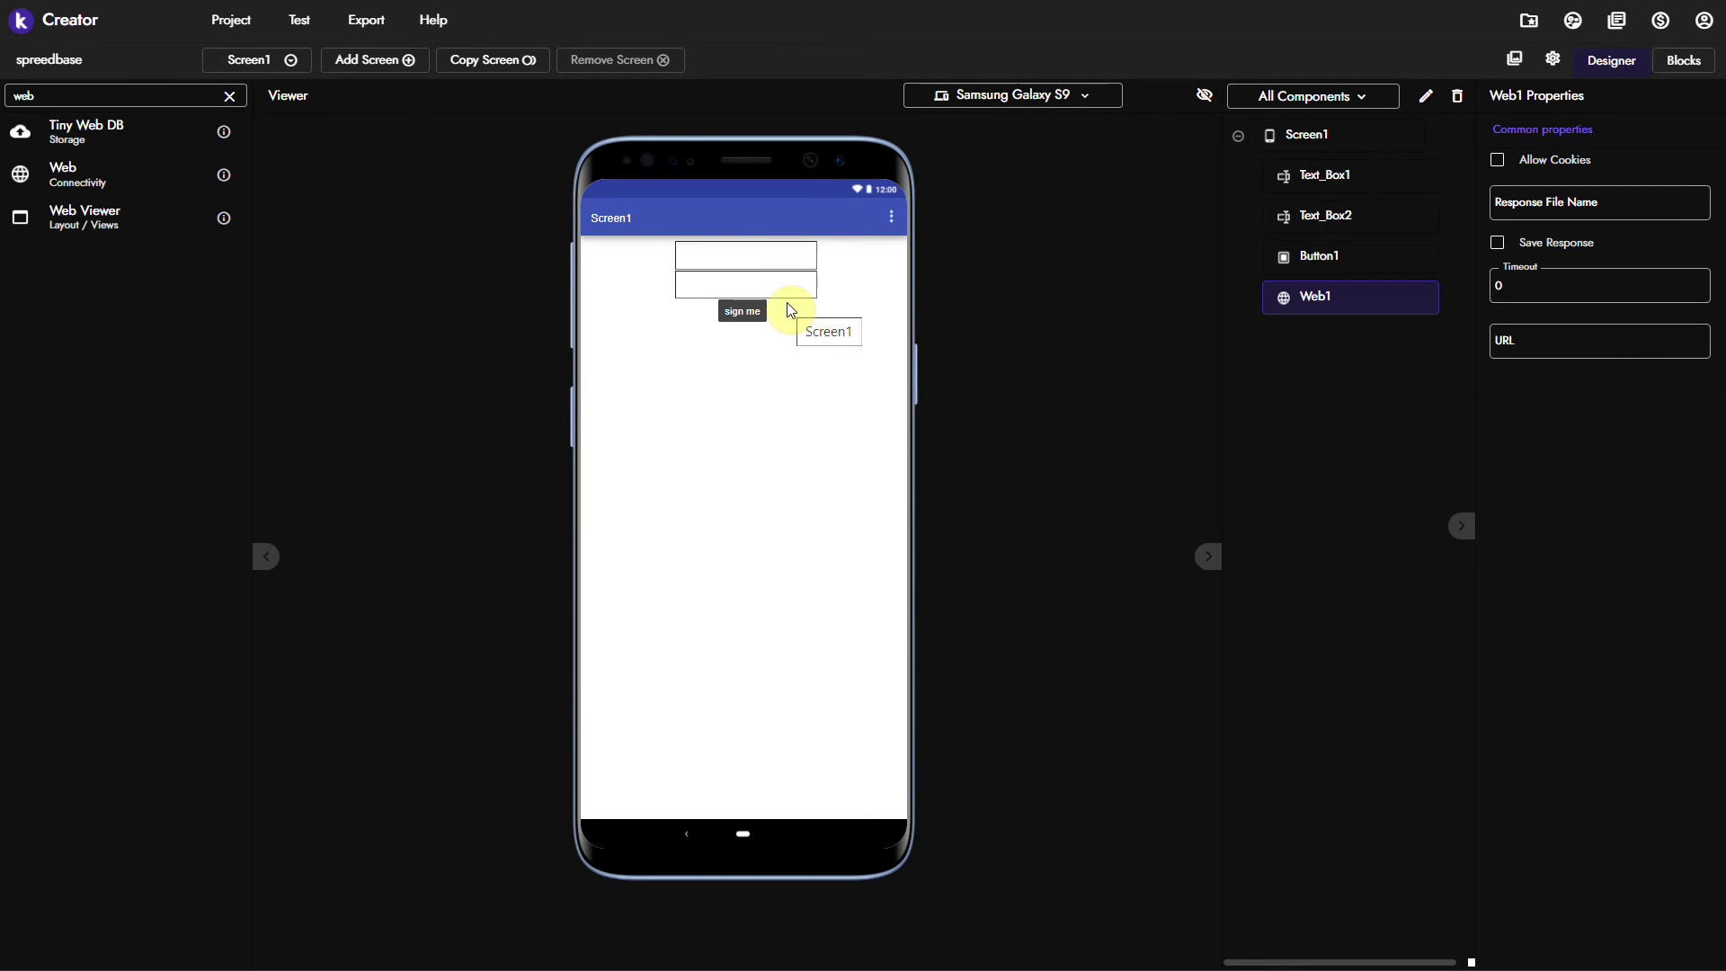
In Blocks, add a when Button1.Click handler that calls Web1.PostText
{"action": "left_click", "coordinate": [1684, 61]}
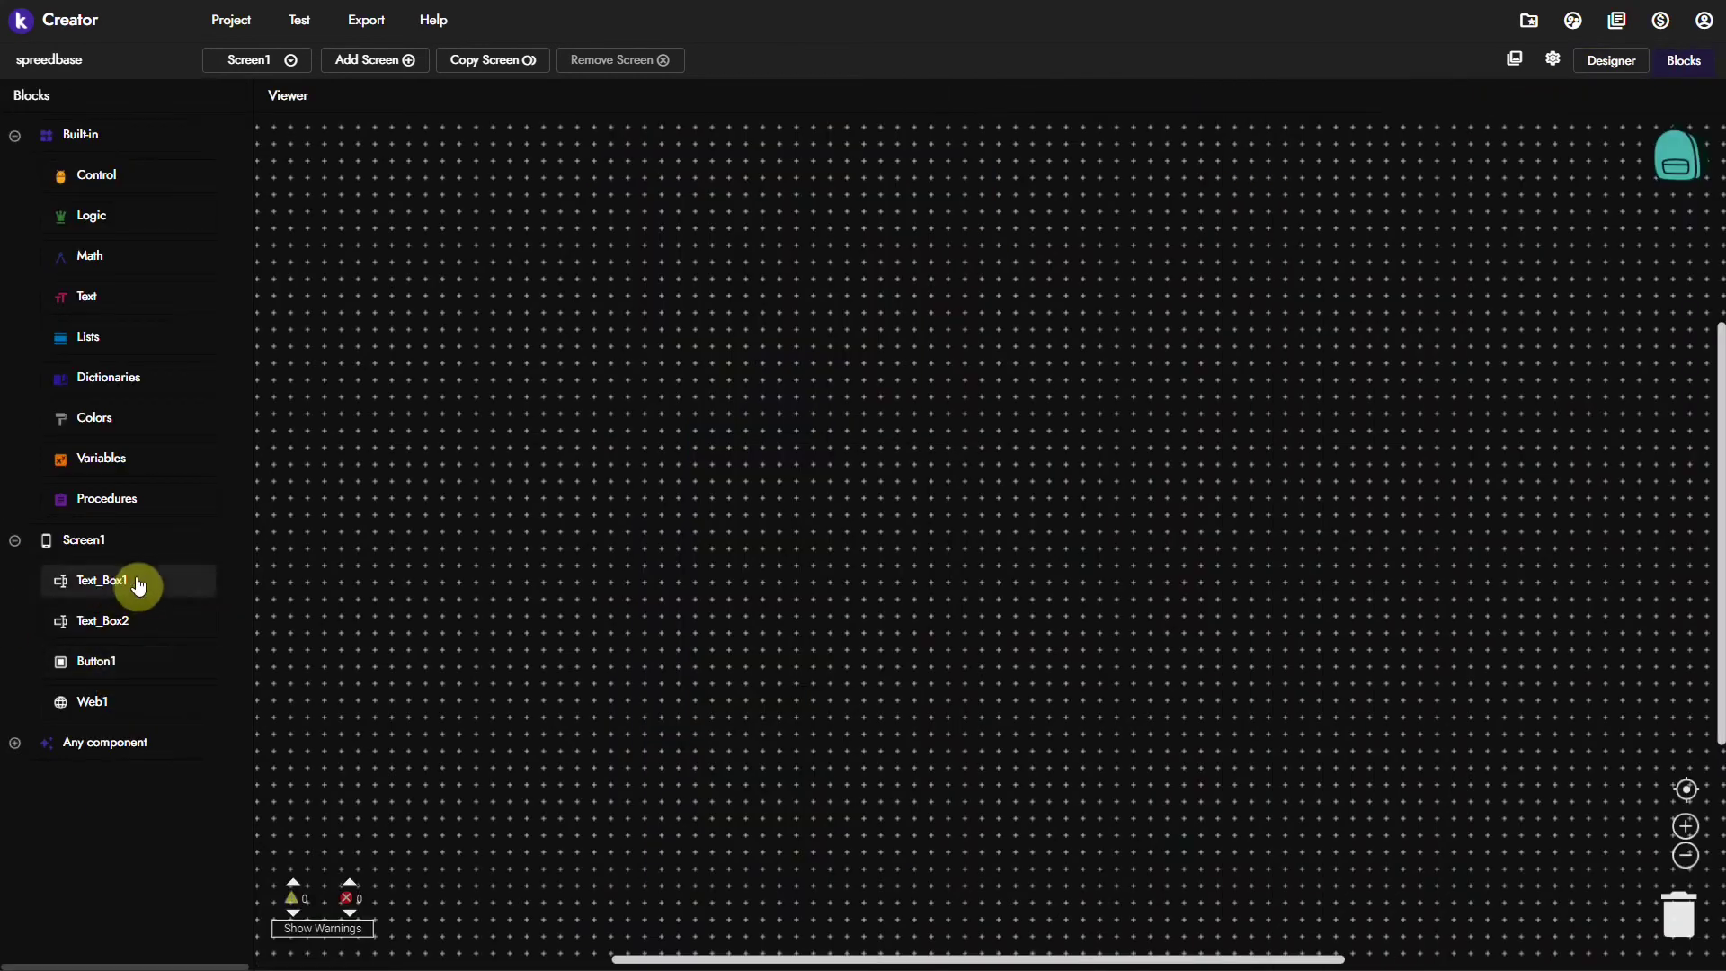
{"action": "left_click", "coordinate": [110, 669]}
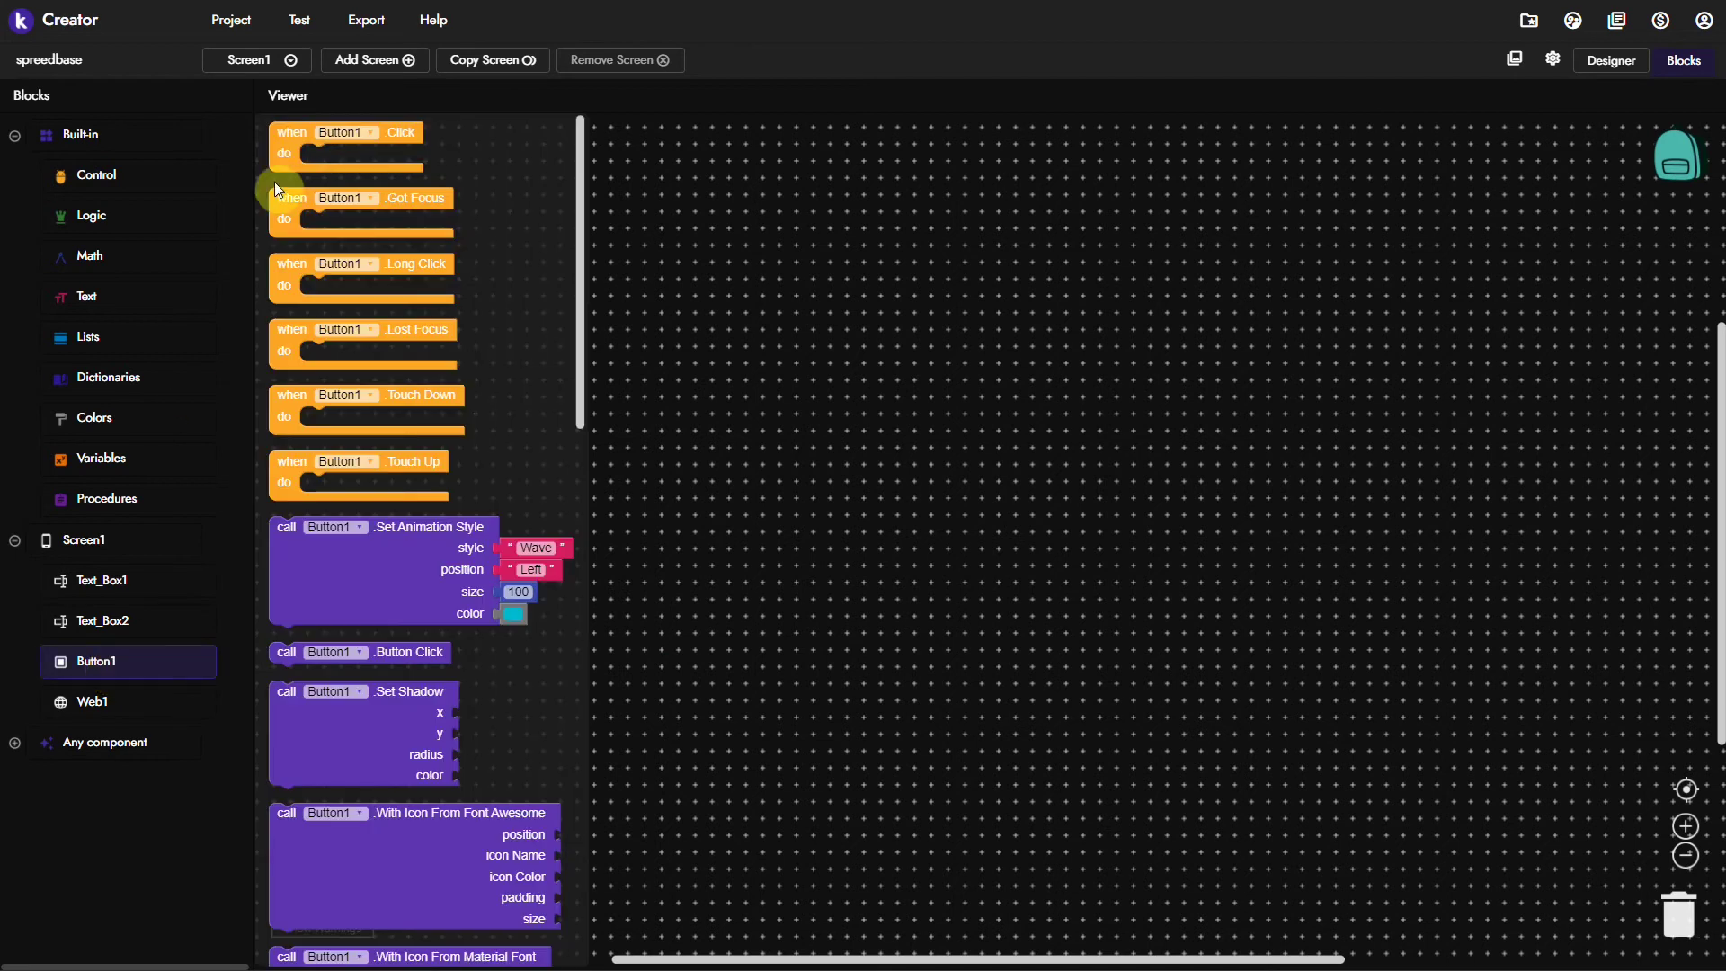
{"action": "left_click_drag", "start_coordinate": [297, 144], "coordinate": [469, 283]}
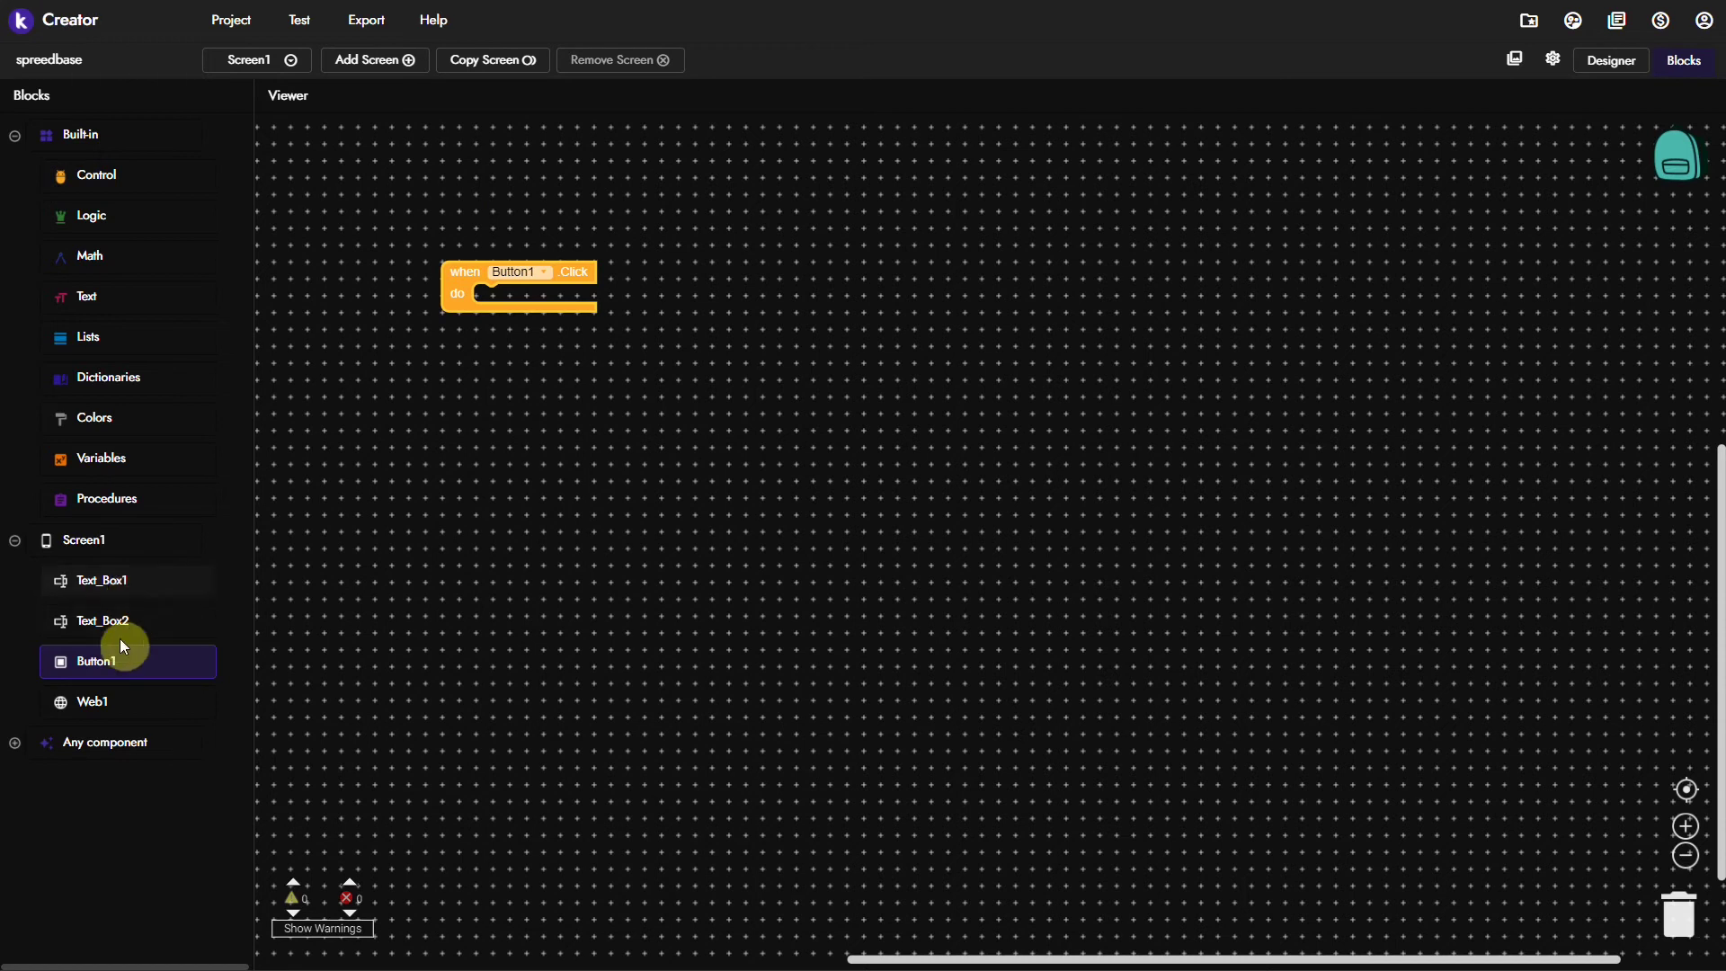
{"action": "left_click", "coordinate": [114, 710]}
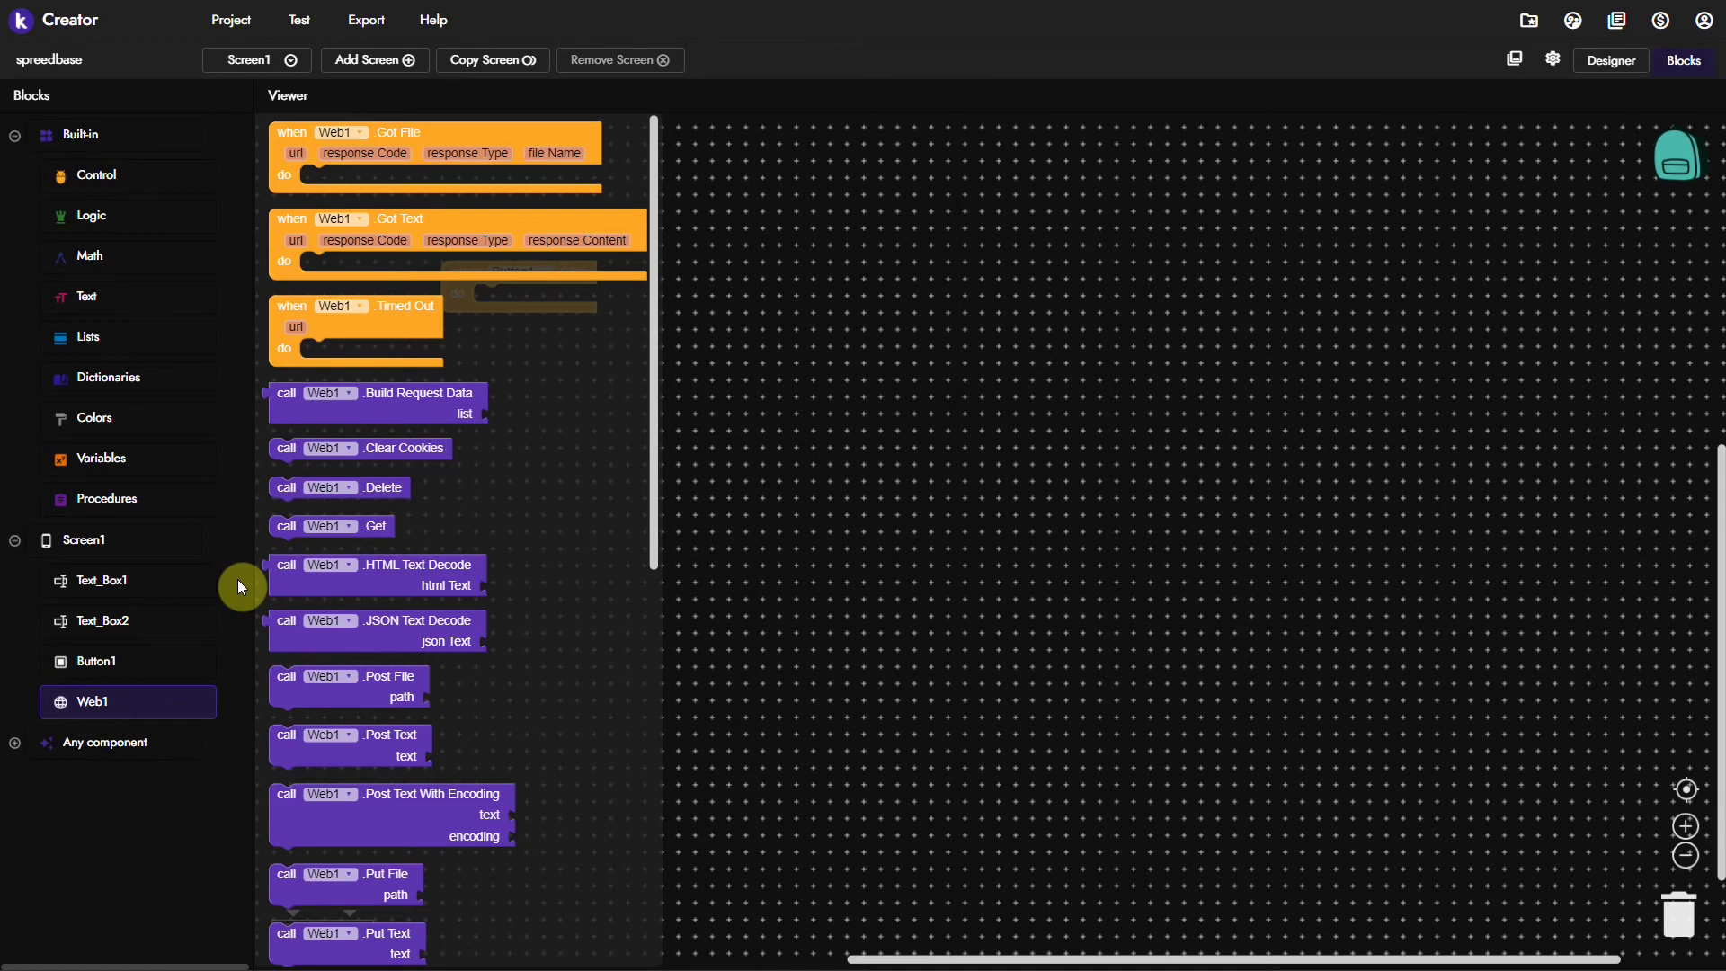
{"action": "left_click", "coordinate": [353, 742]}
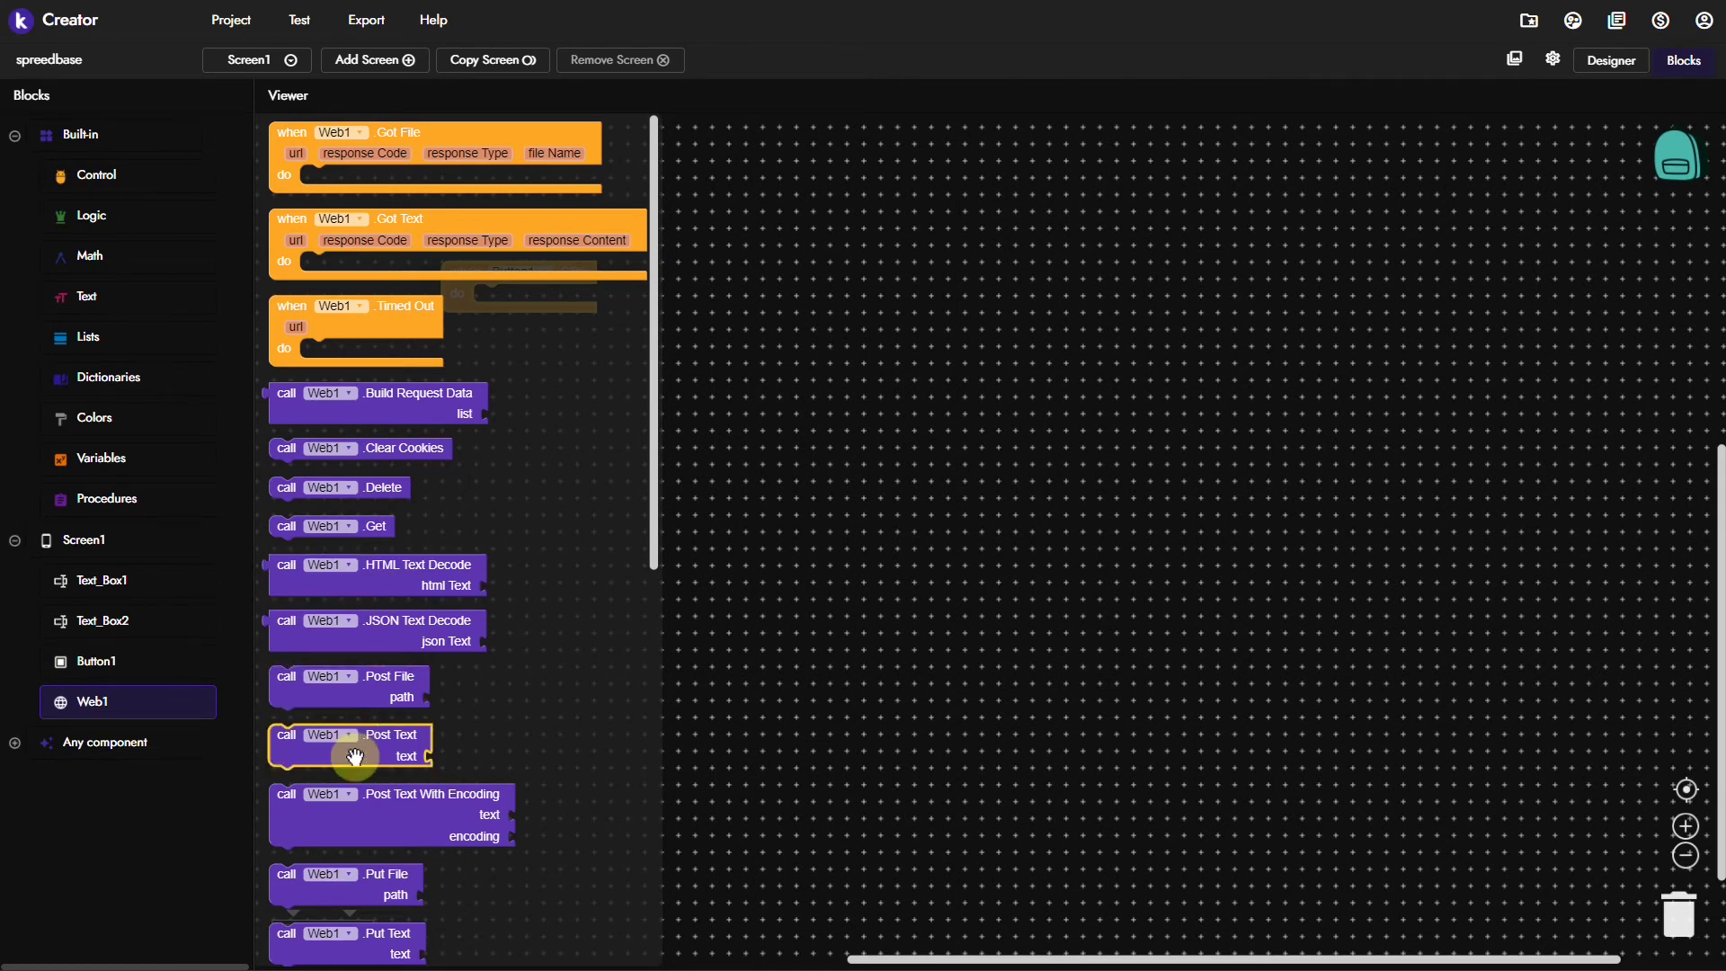
{"action": "left_click_drag", "start_coordinate": [353, 755], "coordinate": [563, 317]}
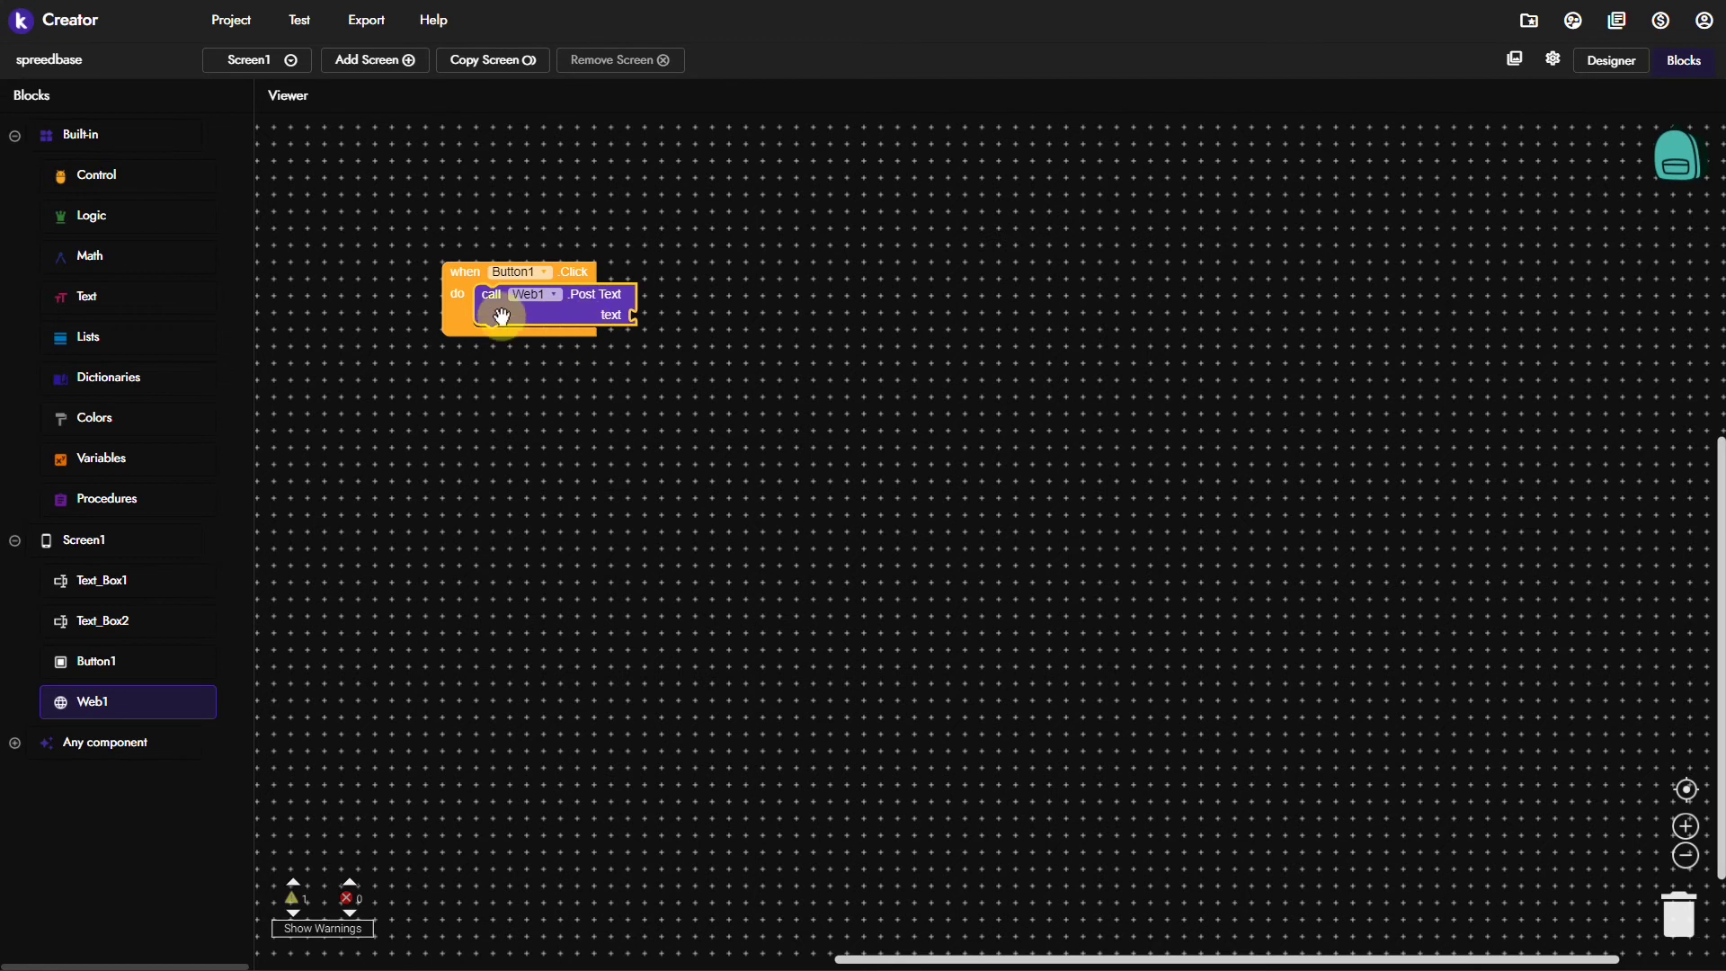
Add a set Web1.URL setter as the first statement in the click handler
{"action": "left_click", "coordinate": [164, 716]}
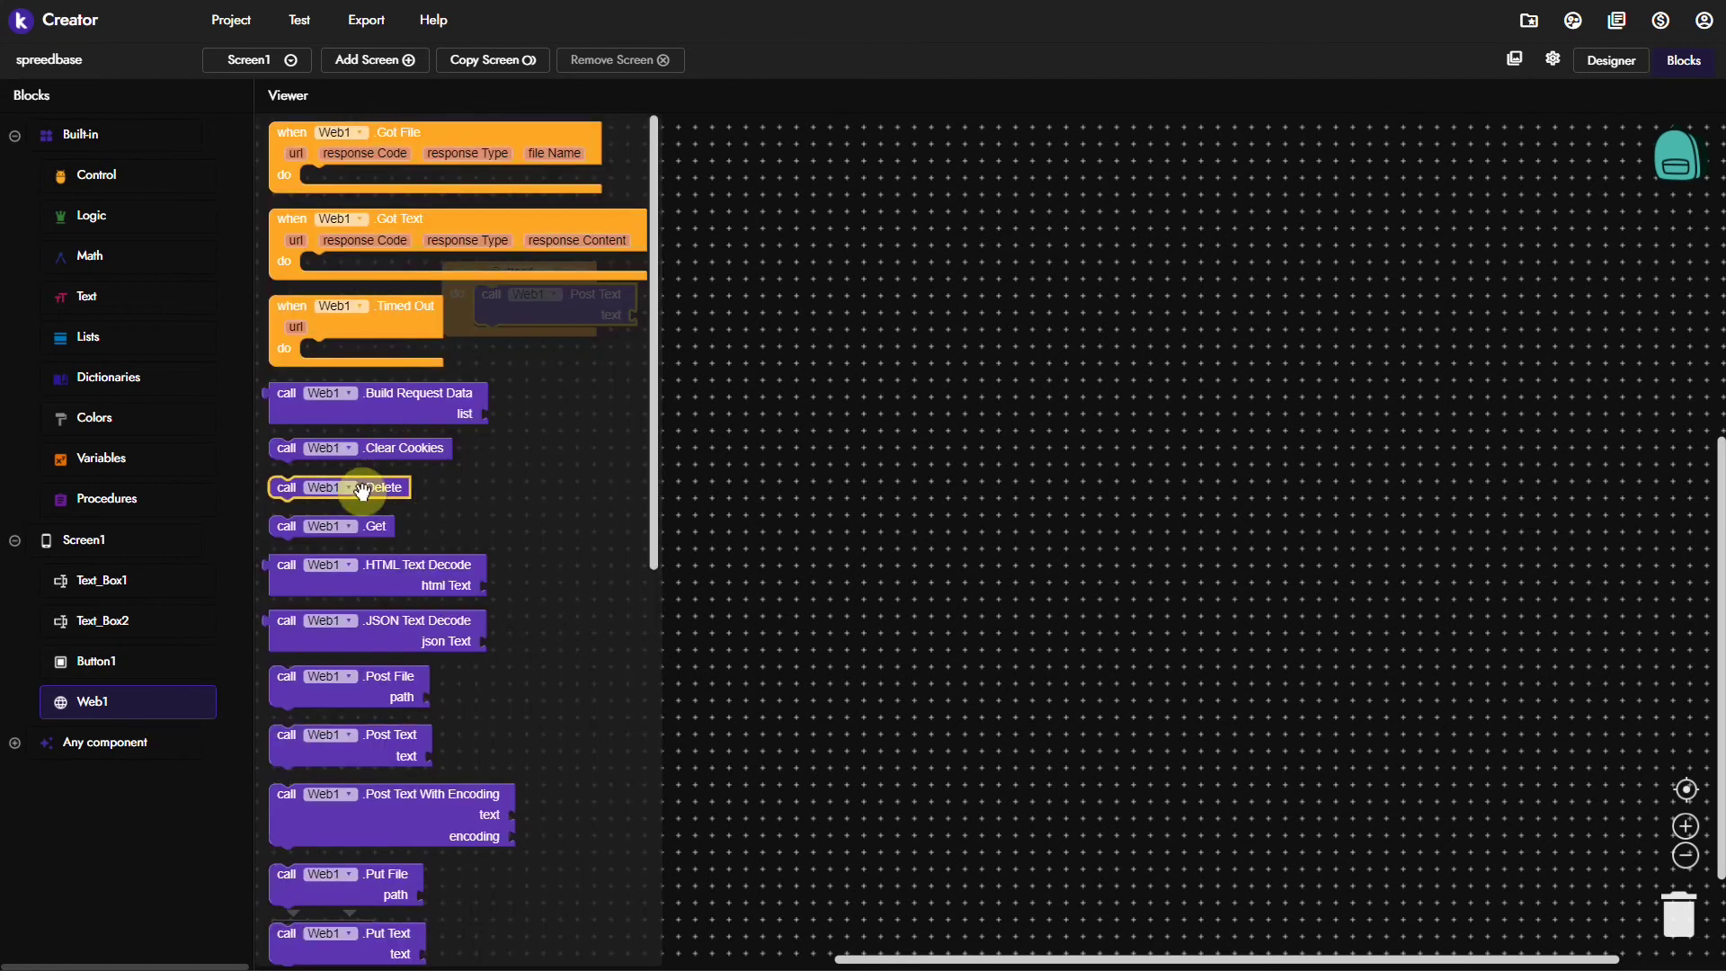
{"action": "scroll", "coordinate": [366, 596], "scroll_direction": "down", "scroll_amount": 5}
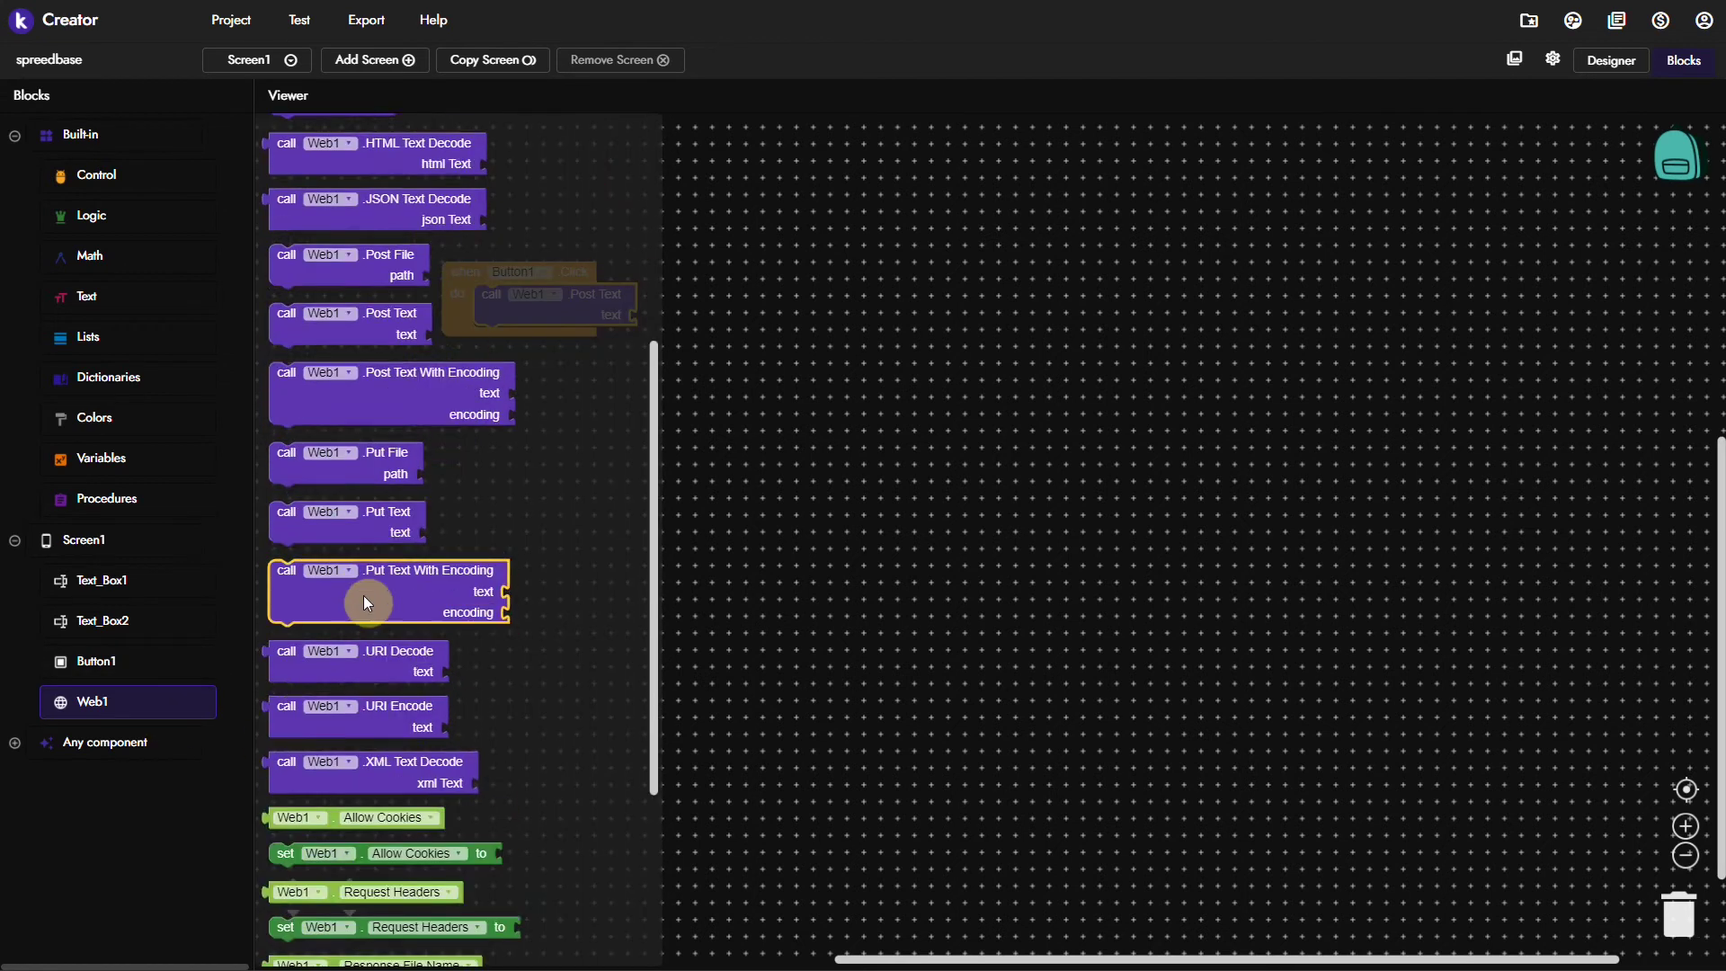
{"action": "scroll", "coordinate": [365, 595], "scroll_direction": "down", "scroll_amount": 3}
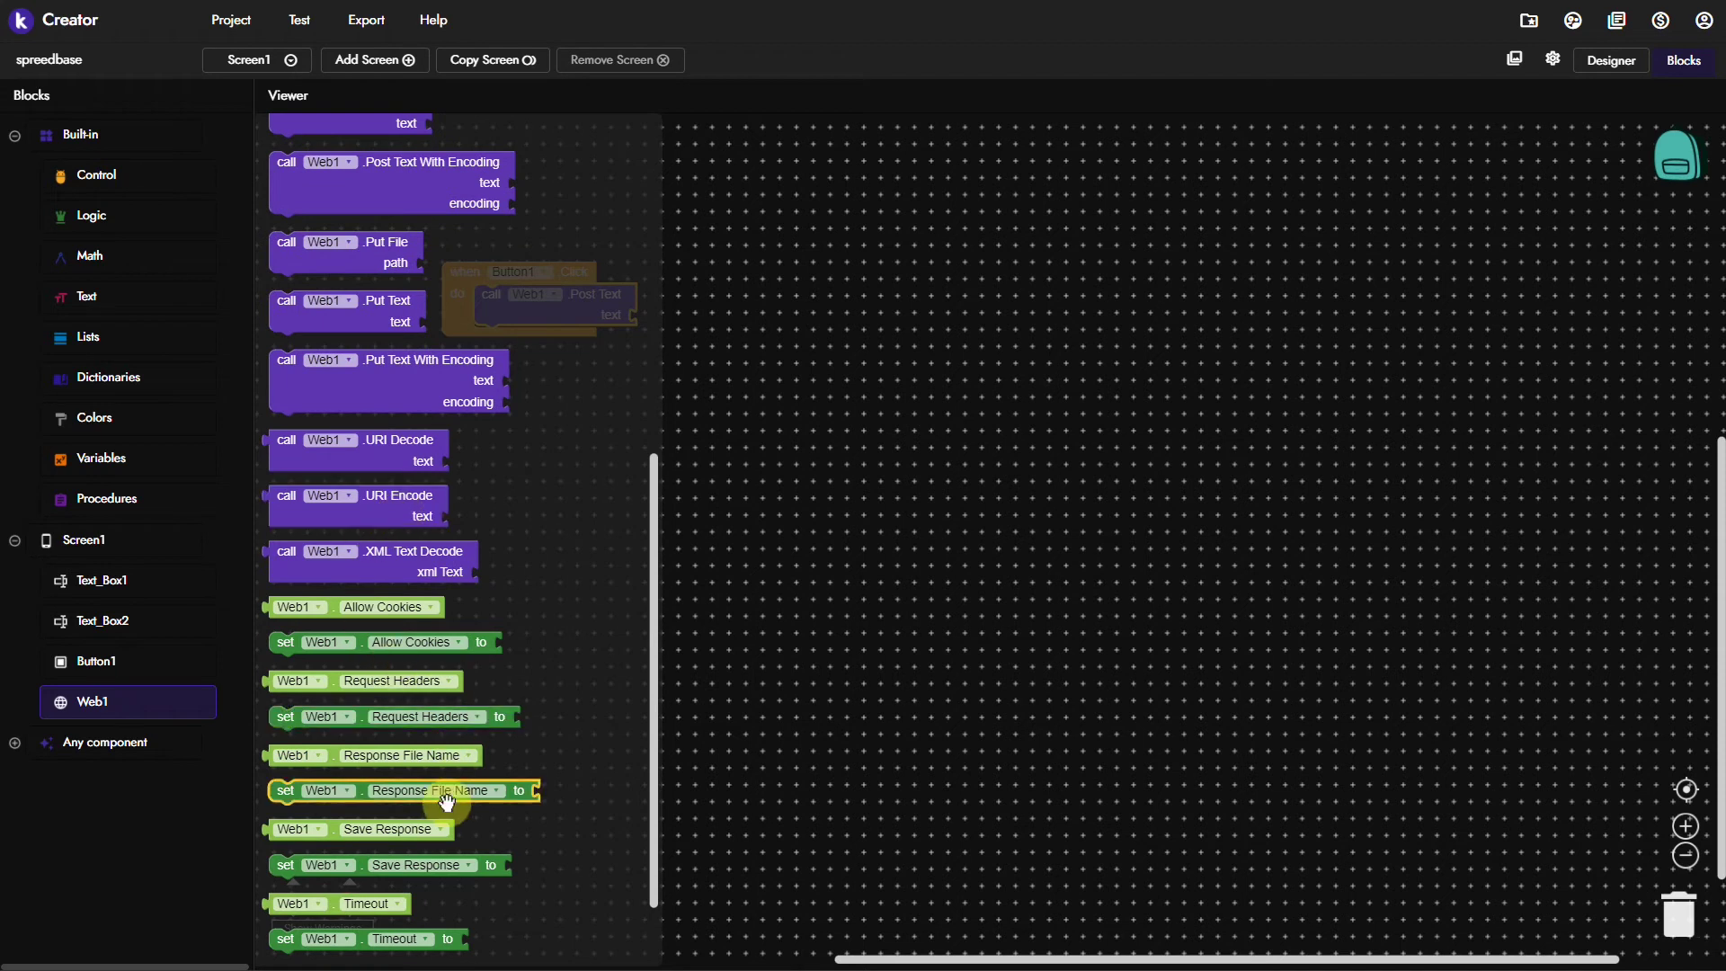
{"action": "mouse_move", "coordinate": [440, 865]}
{"action": "left_mouse_down"}
{"action": "mouse_move", "coordinate": [541, 347]}
{"action": "mouse_move", "coordinate": [672, 311]}
{"action": "mouse_move", "coordinate": [651, 298]}
{"action": "left_mouse_up"}
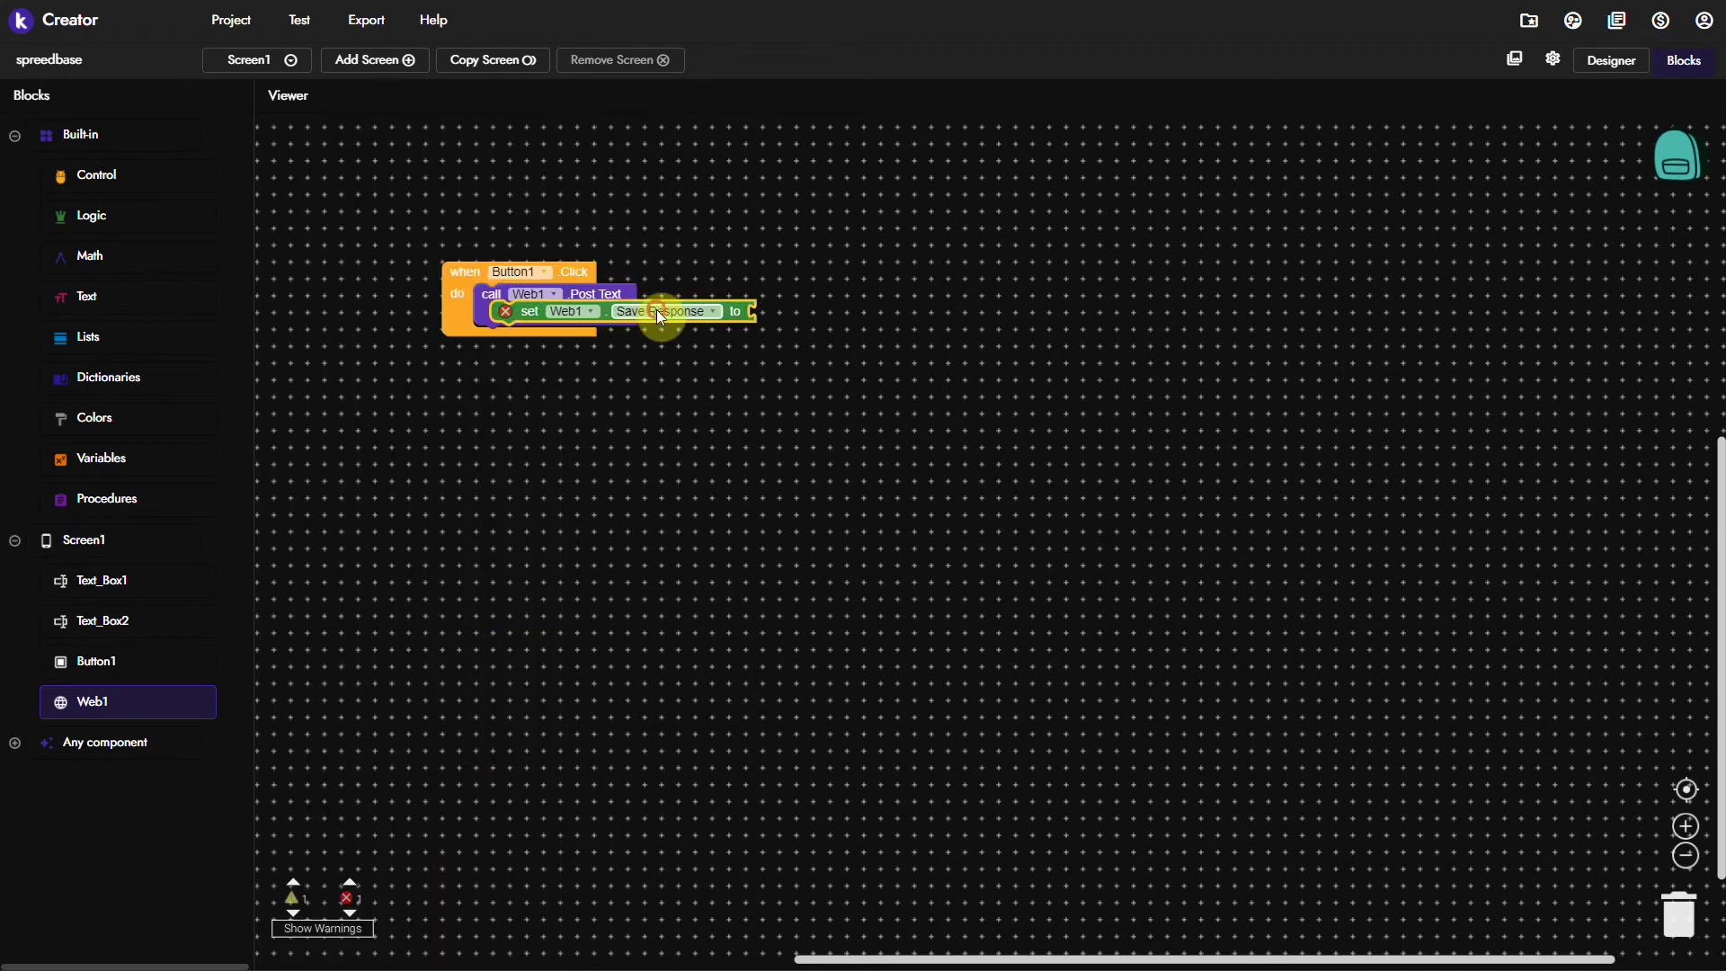
{"action": "left_click", "coordinate": [666, 311]}
{"action": "left_click", "coordinate": [679, 429]}
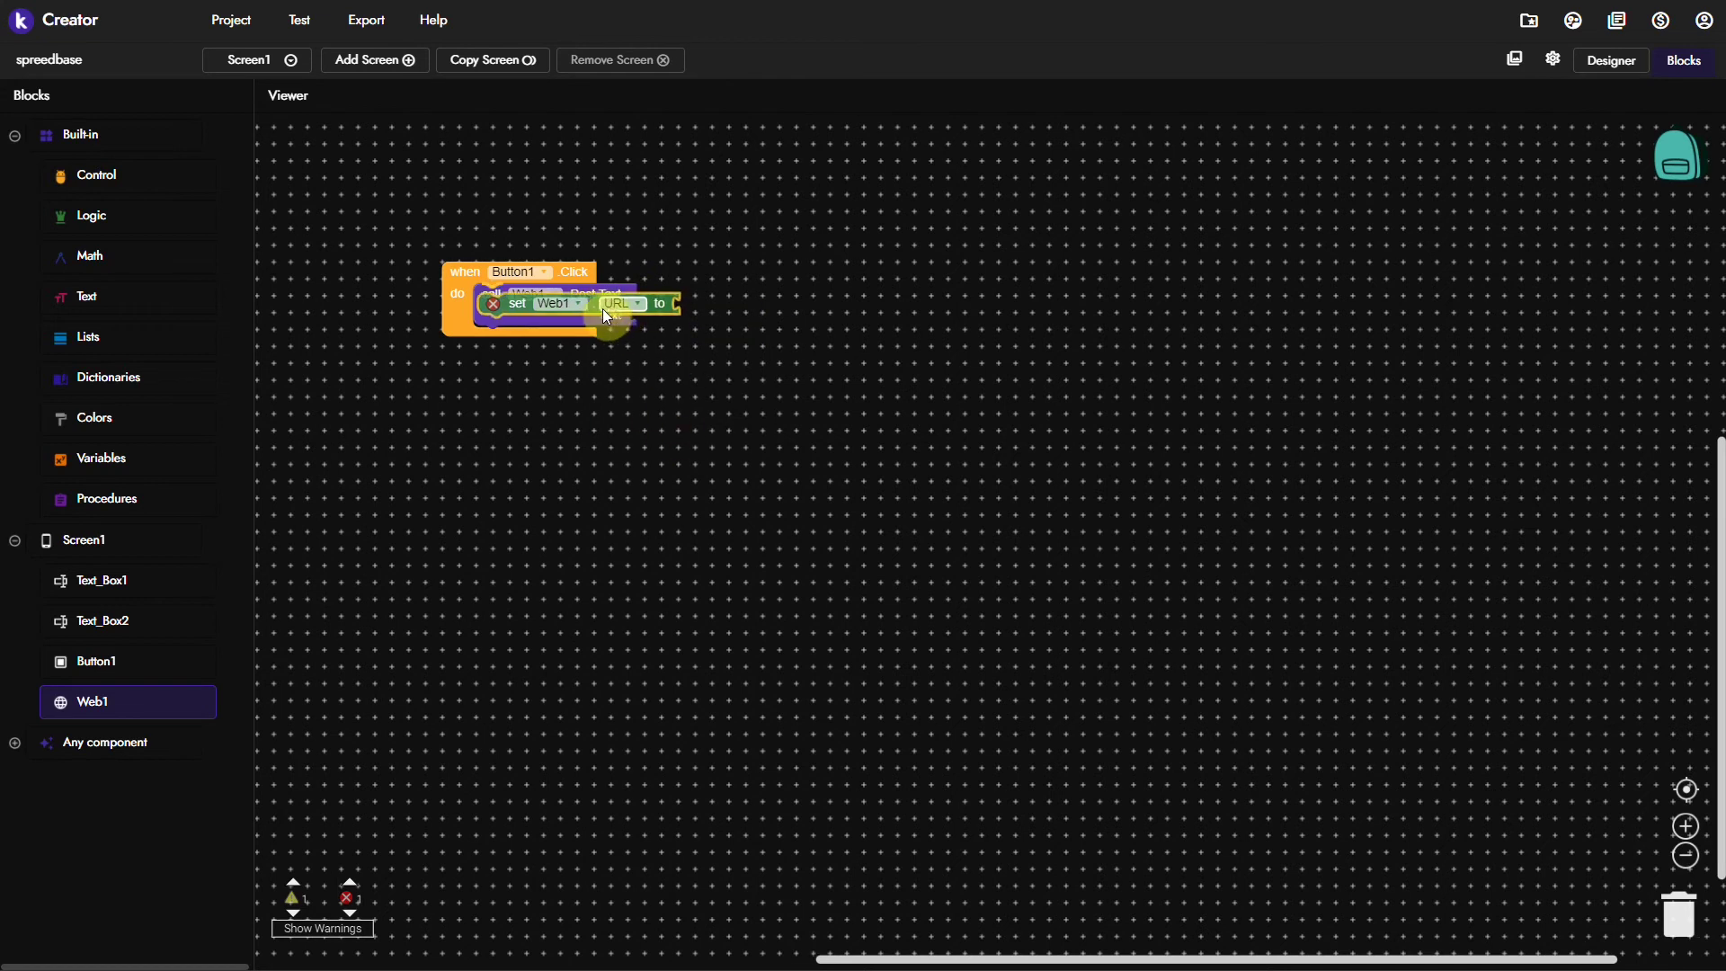
{"action": "left_click_drag", "start_coordinate": [618, 323], "coordinate": [602, 308]}
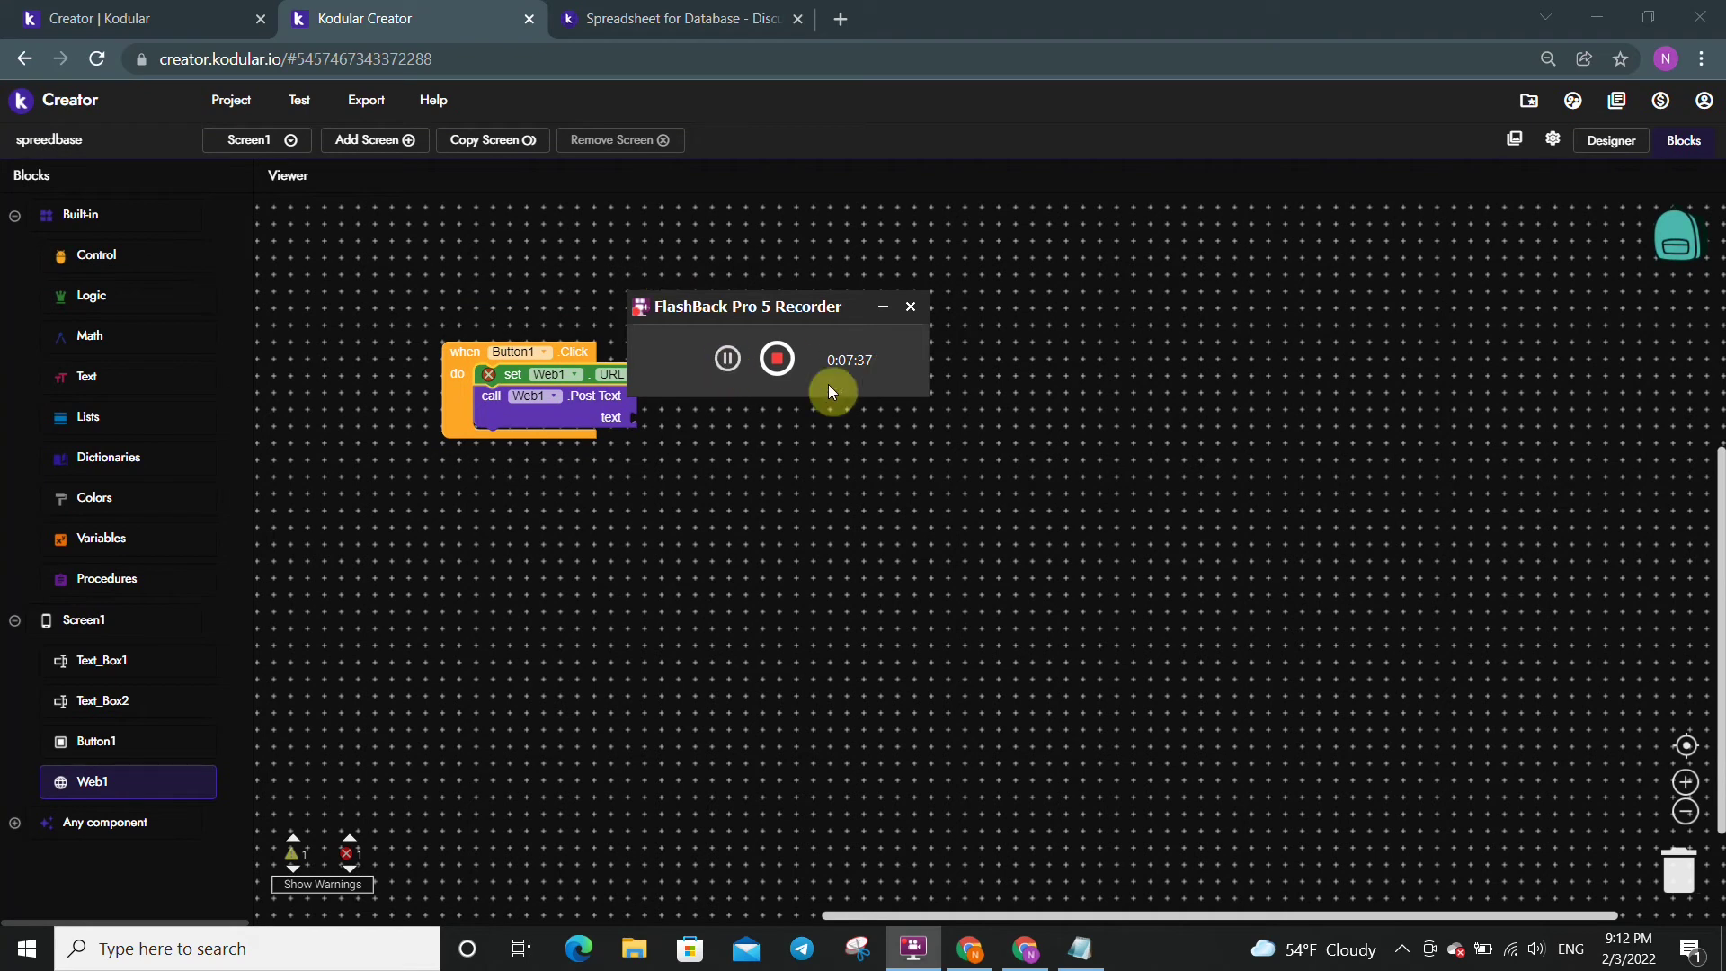
{"action": "left_click", "coordinate": [884, 310]}
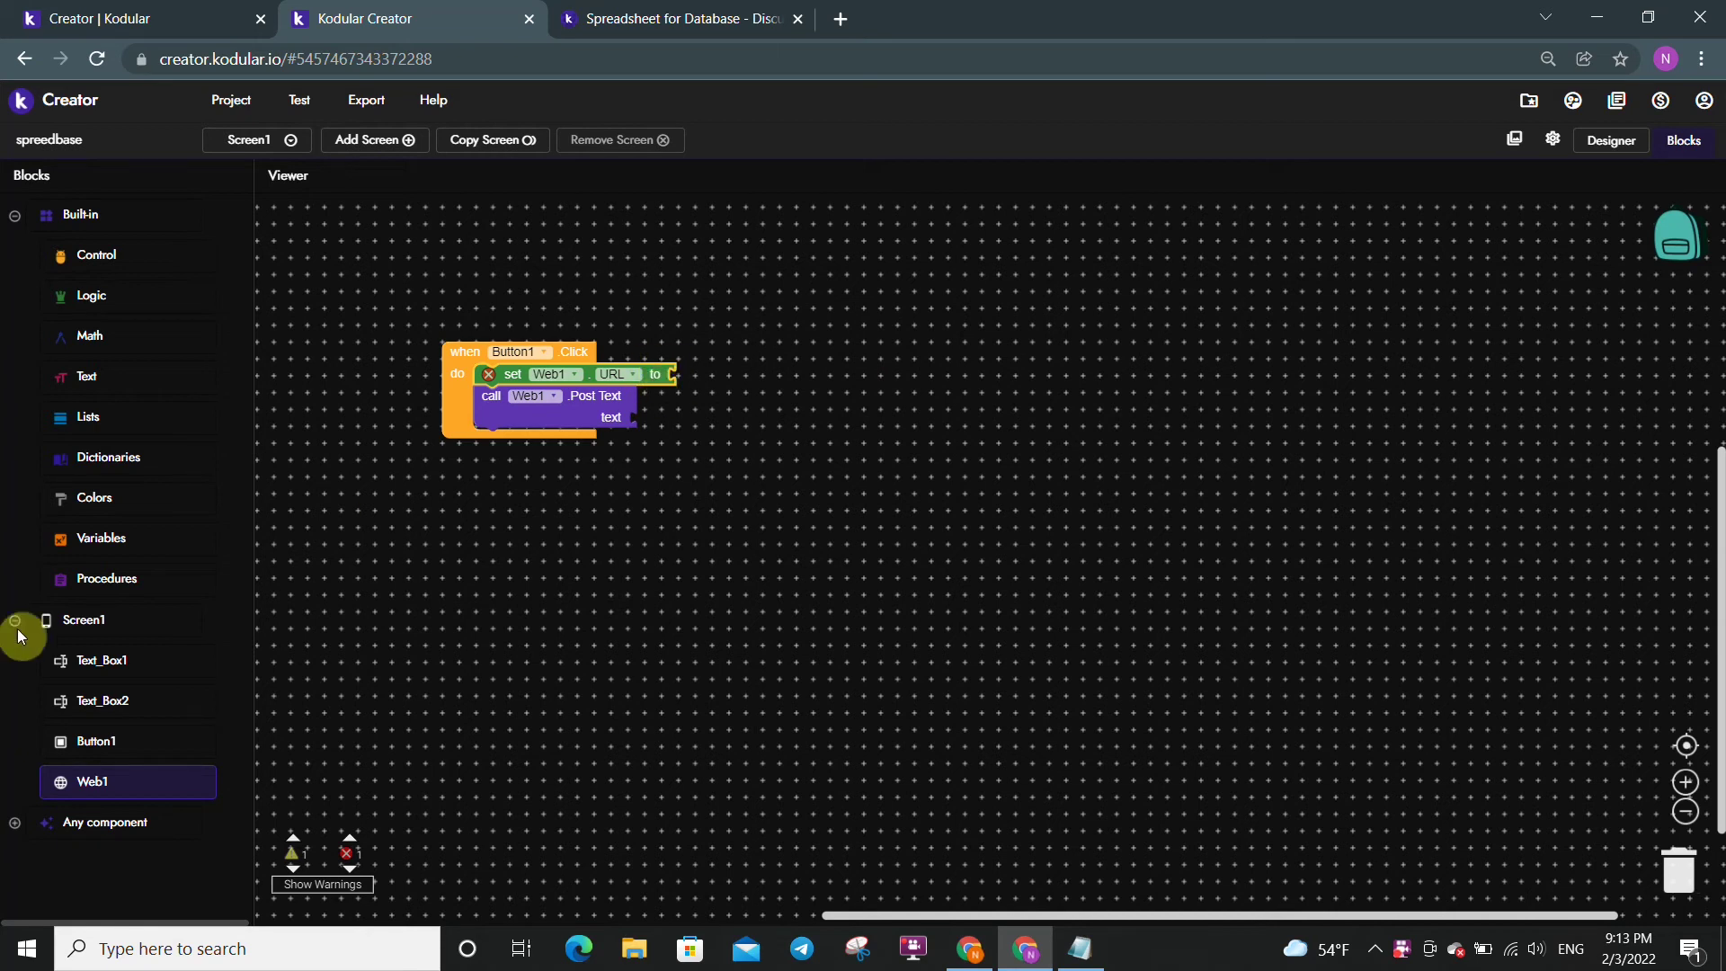
{"action": "left_click", "coordinate": [90, 382]}
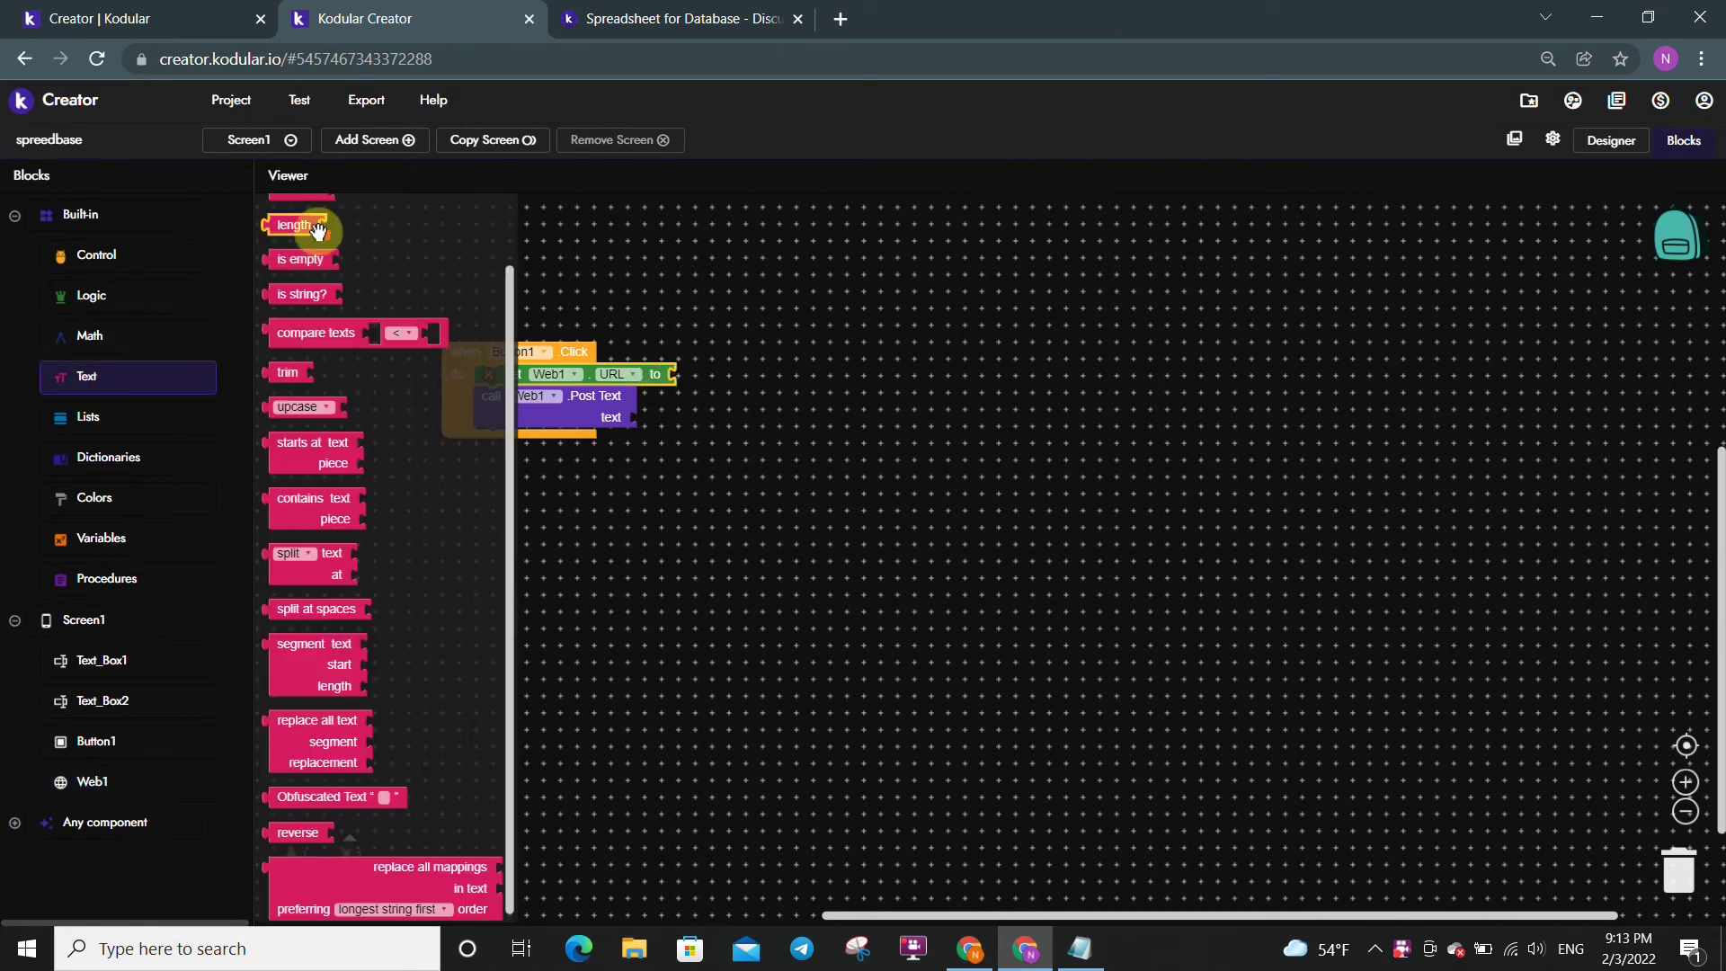
Plug an empty text block into the Web1.URL setter
{"action": "scroll", "coordinate": [319, 231], "scroll_direction": "up", "scroll_amount": 1}
{"action": "left_click_drag", "start_coordinate": [296, 213], "coordinate": [672, 374]}
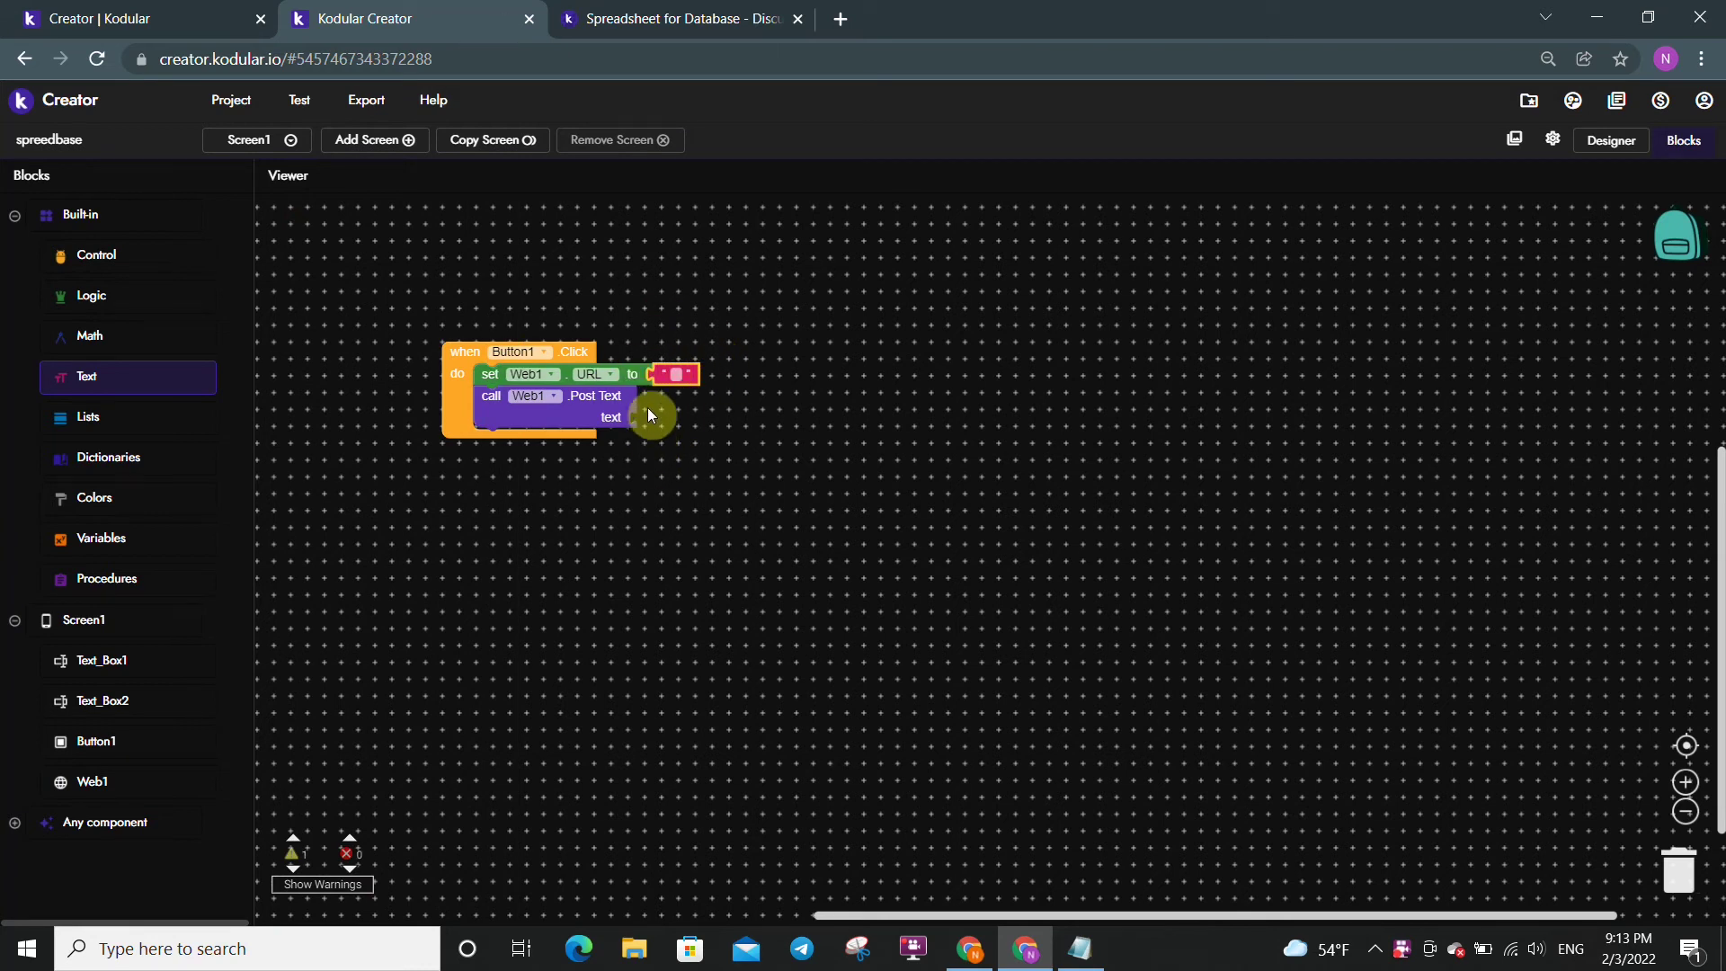
{"action": "left_click", "coordinate": [677, 374]}
{"action": "left_click_drag", "start_coordinate": [562, 351], "coordinate": [629, 301]}
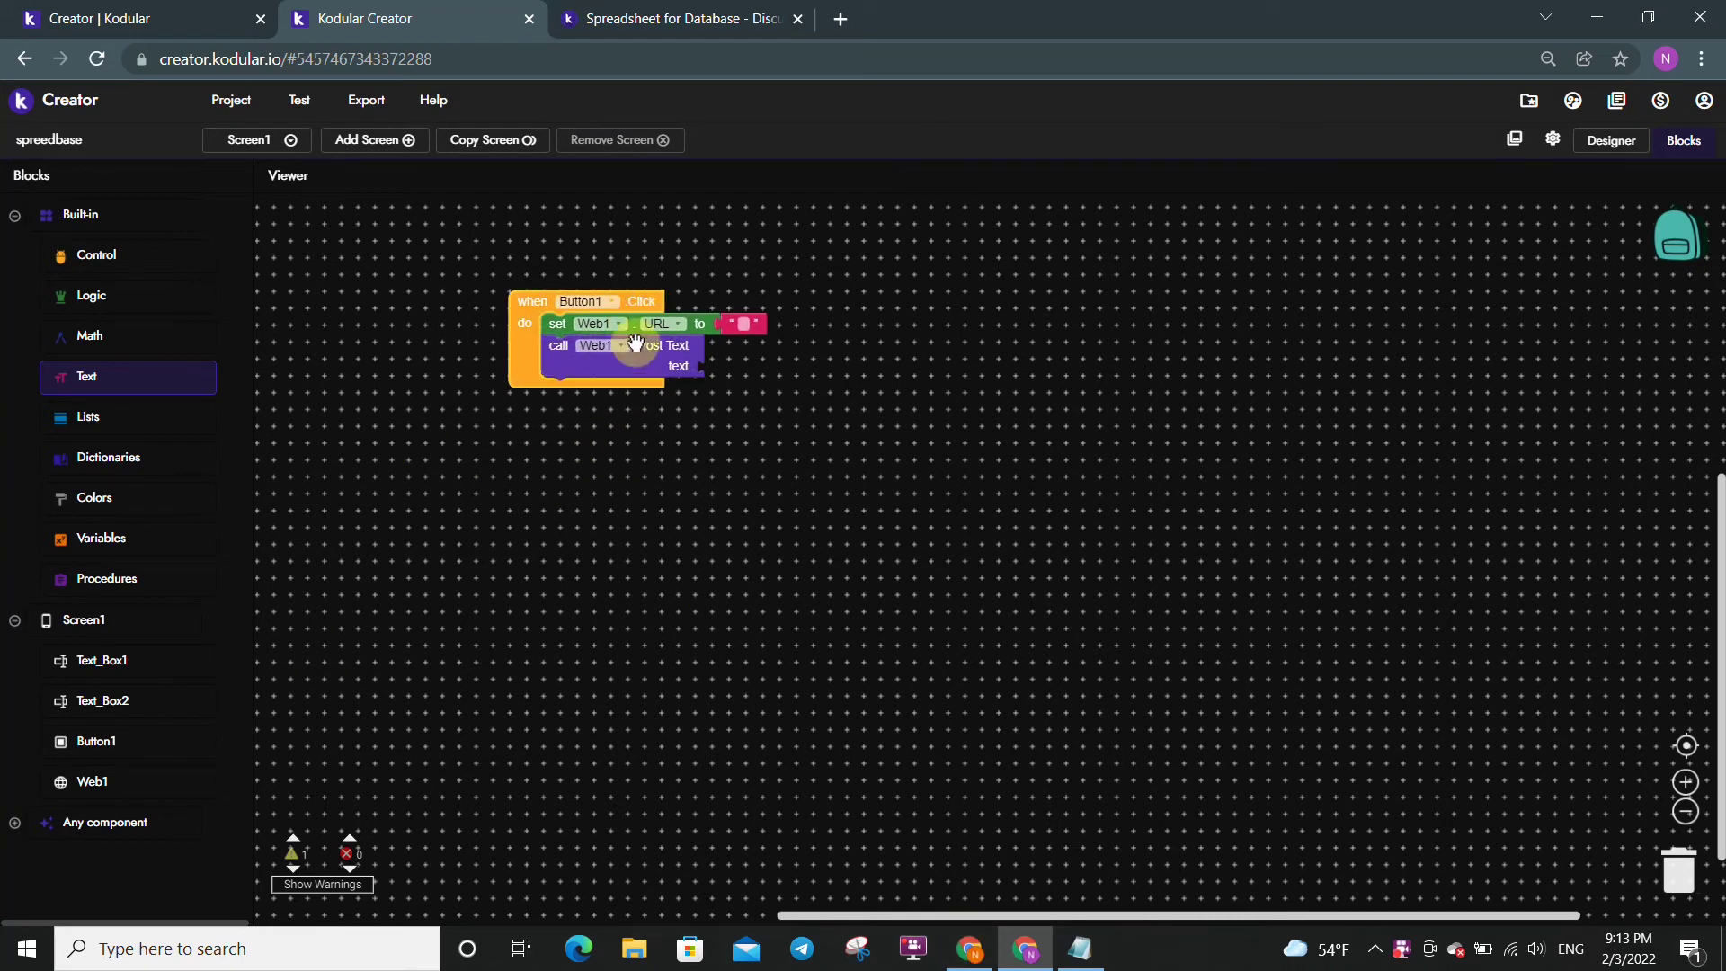
Feed Post Text a join block expanded to four inputs
{"action": "left_click", "coordinate": [87, 375]}
{"action": "left_click_drag", "start_coordinate": [274, 256], "coordinate": [724, 368]}
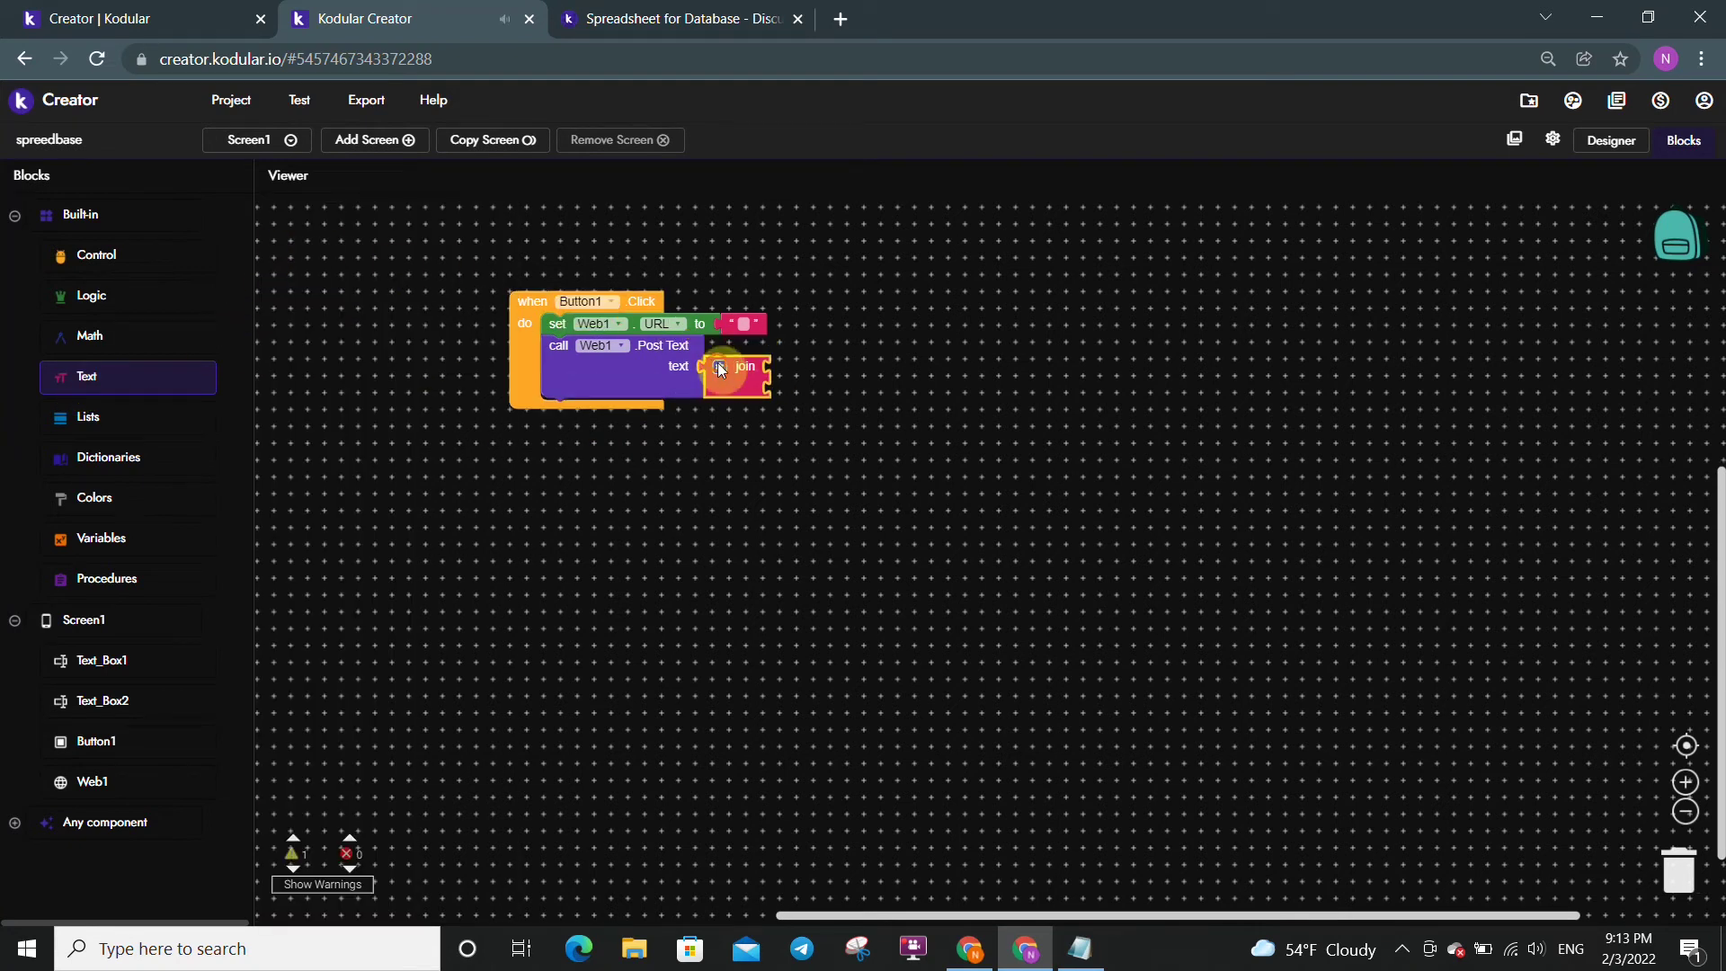
{"action": "left_click", "coordinate": [719, 367]}
{"action": "left_click_drag", "start_coordinate": [713, 256], "coordinate": [814, 310]}
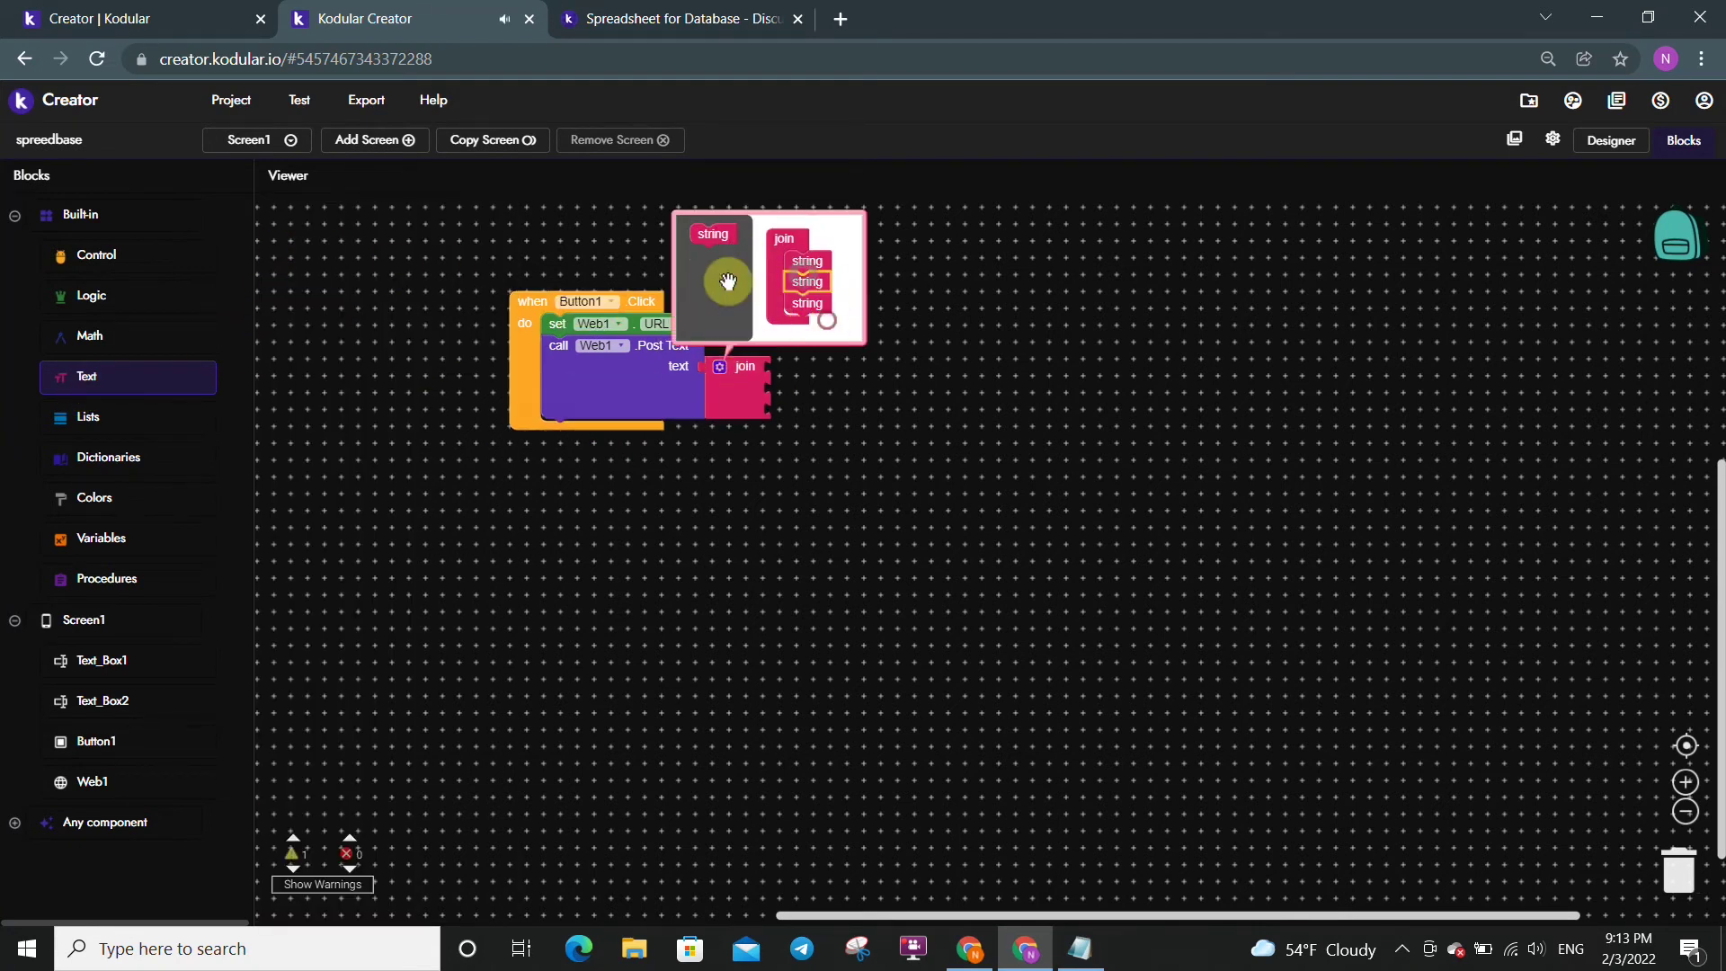
{"action": "left_click_drag", "start_coordinate": [713, 255], "coordinate": [814, 307]}
{"action": "left_click", "coordinate": [959, 596]}
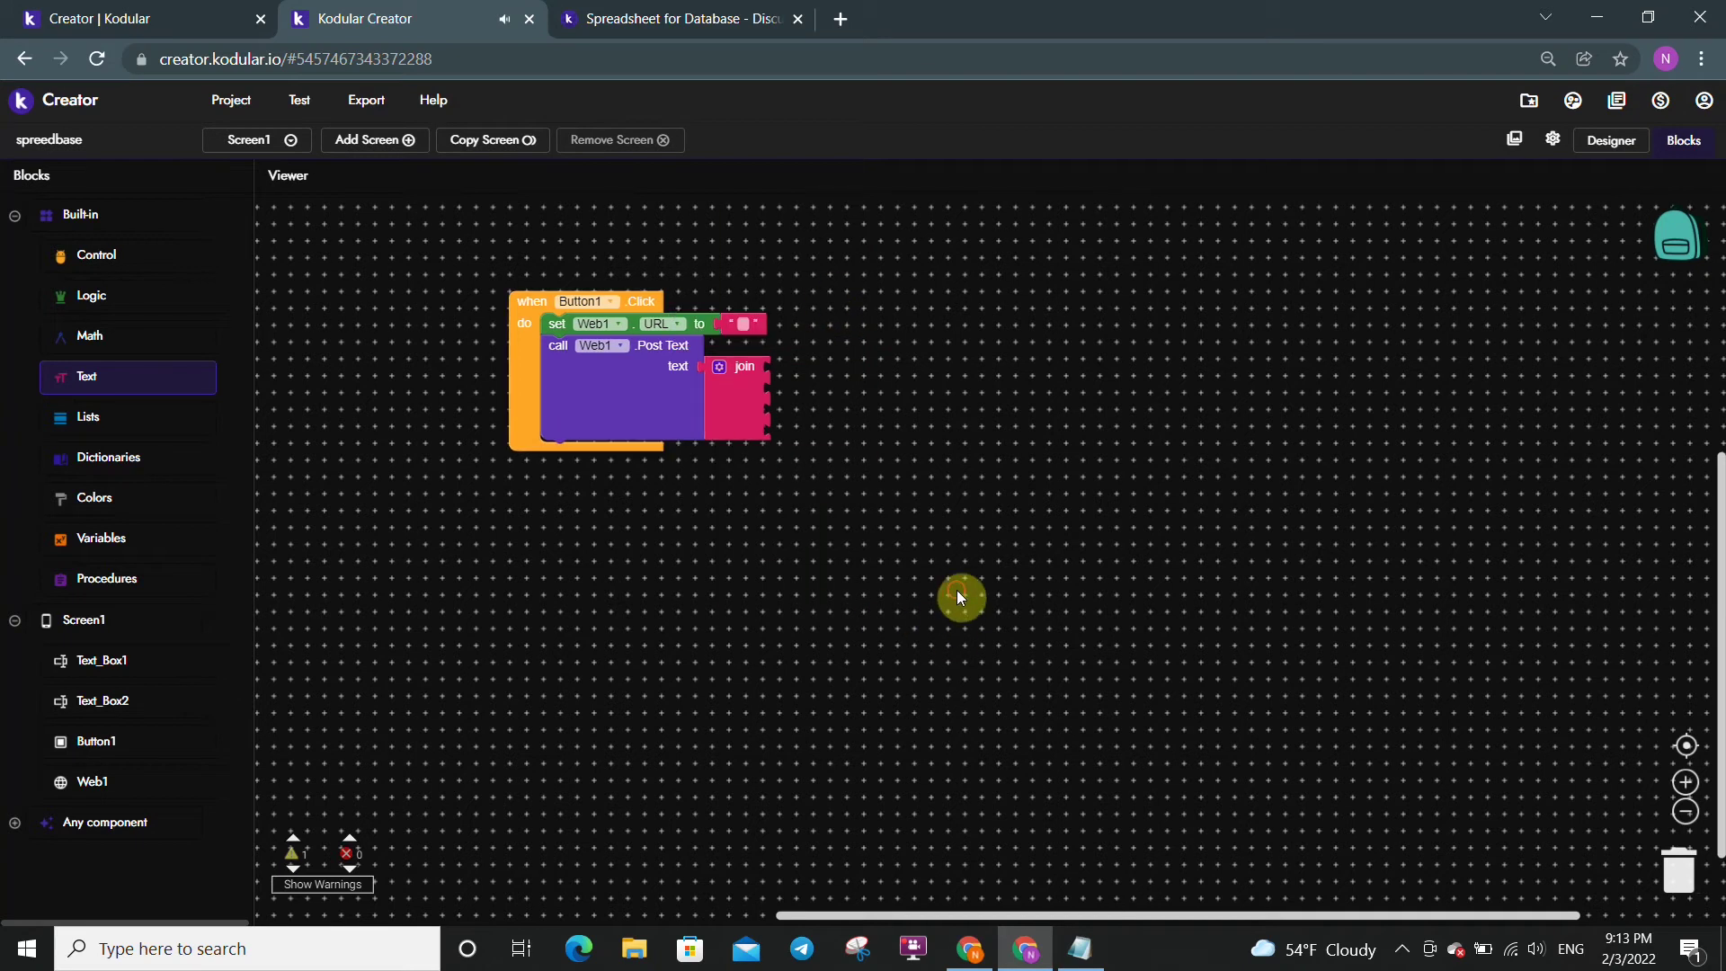
Fill the join's inputs with duplicated empty text blocks and reposition the handler
{"action": "left_click", "coordinate": [763, 325]}
{"action": "left_click", "coordinate": [78, 377]}
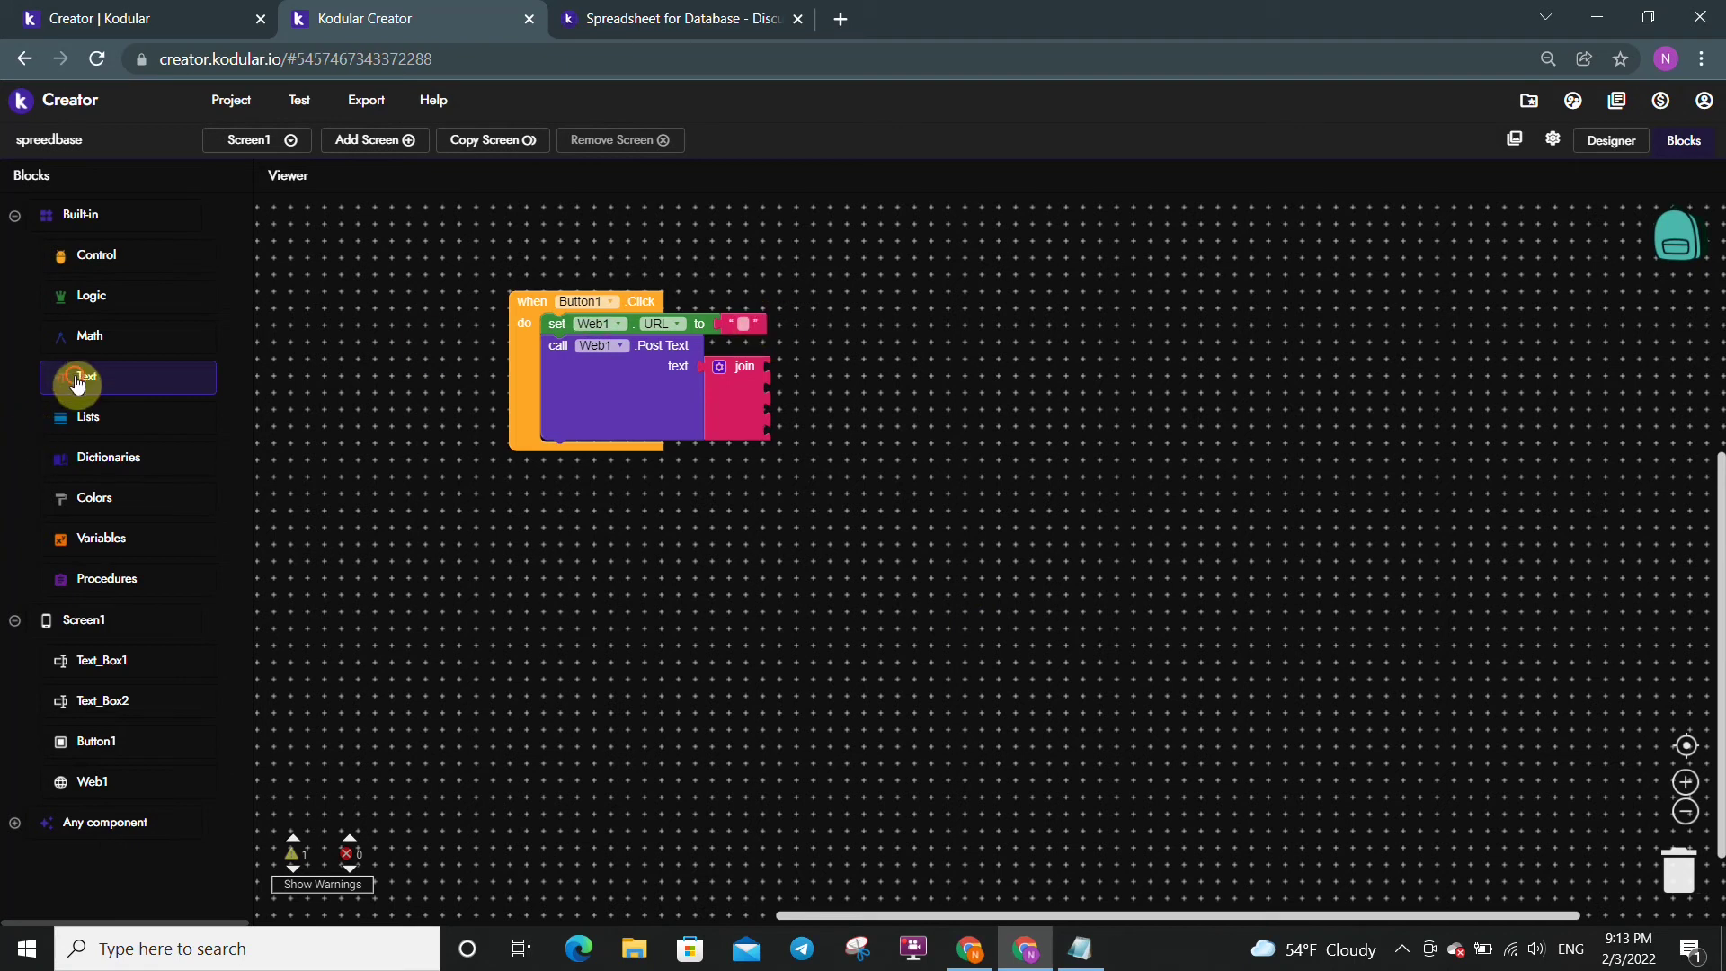
{"action": "left_click_drag", "start_coordinate": [267, 229], "coordinate": [786, 366]}
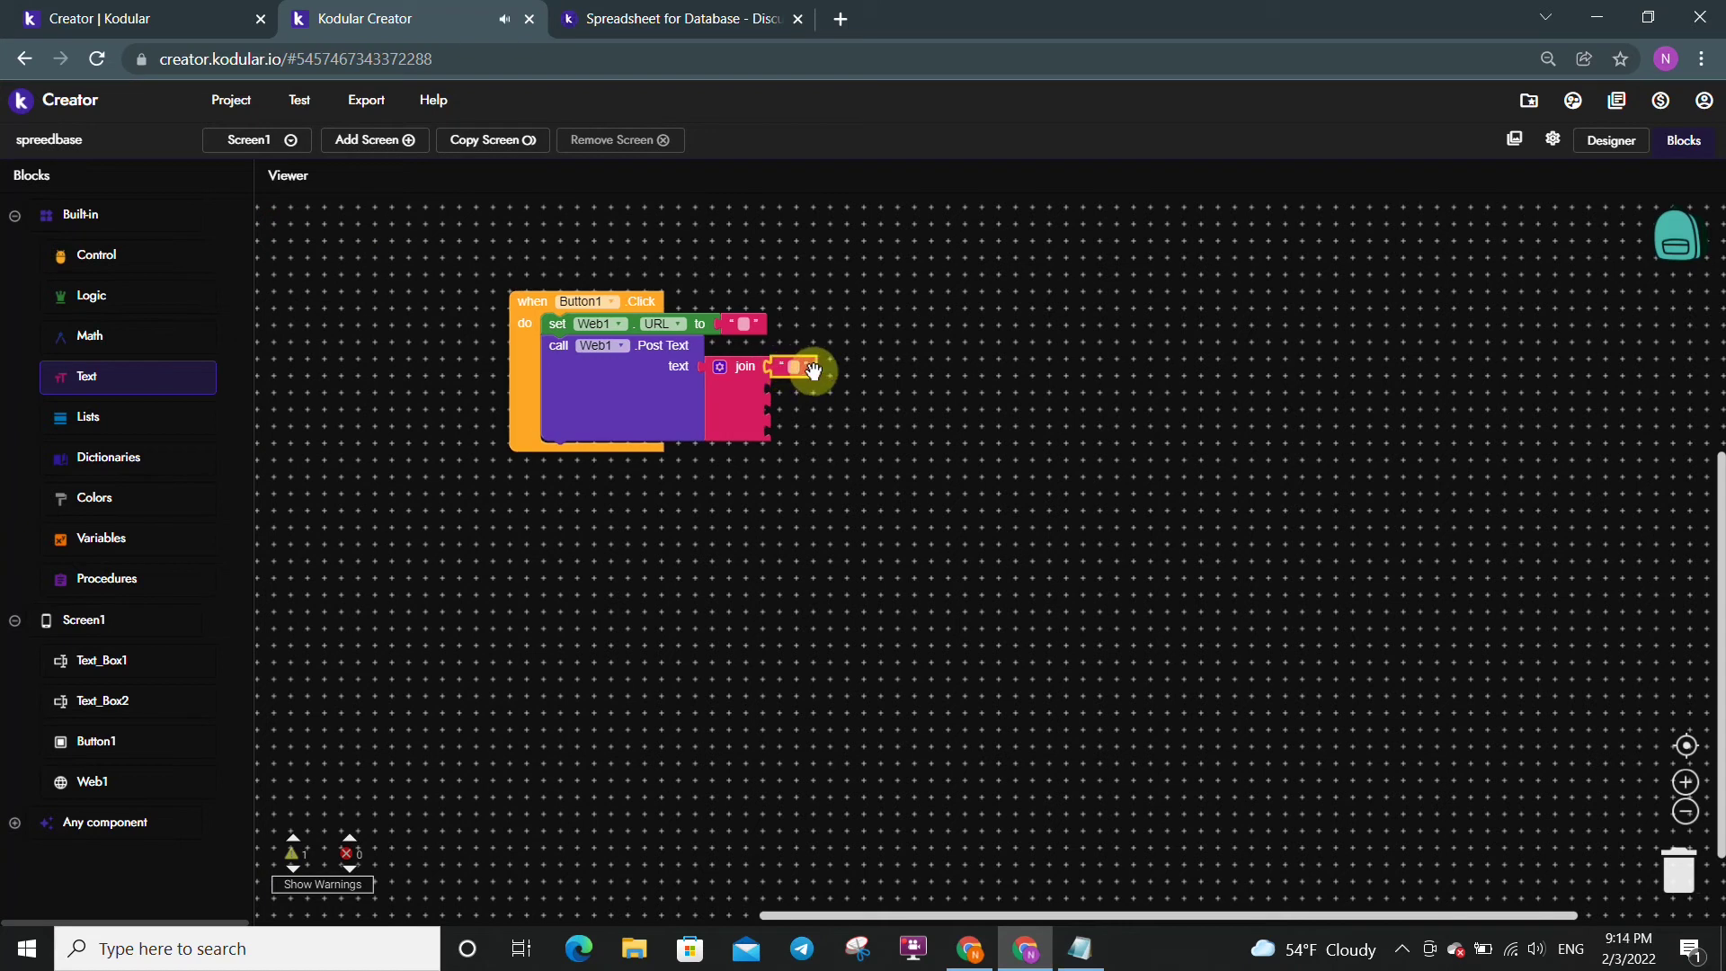
{"action": "right_click", "coordinate": [808, 368]}
{"action": "left_click", "coordinate": [844, 385]}
{"action": "left_click_drag", "start_coordinate": [793, 398], "coordinate": [792, 395]}
{"action": "left_click", "coordinate": [793, 388]}
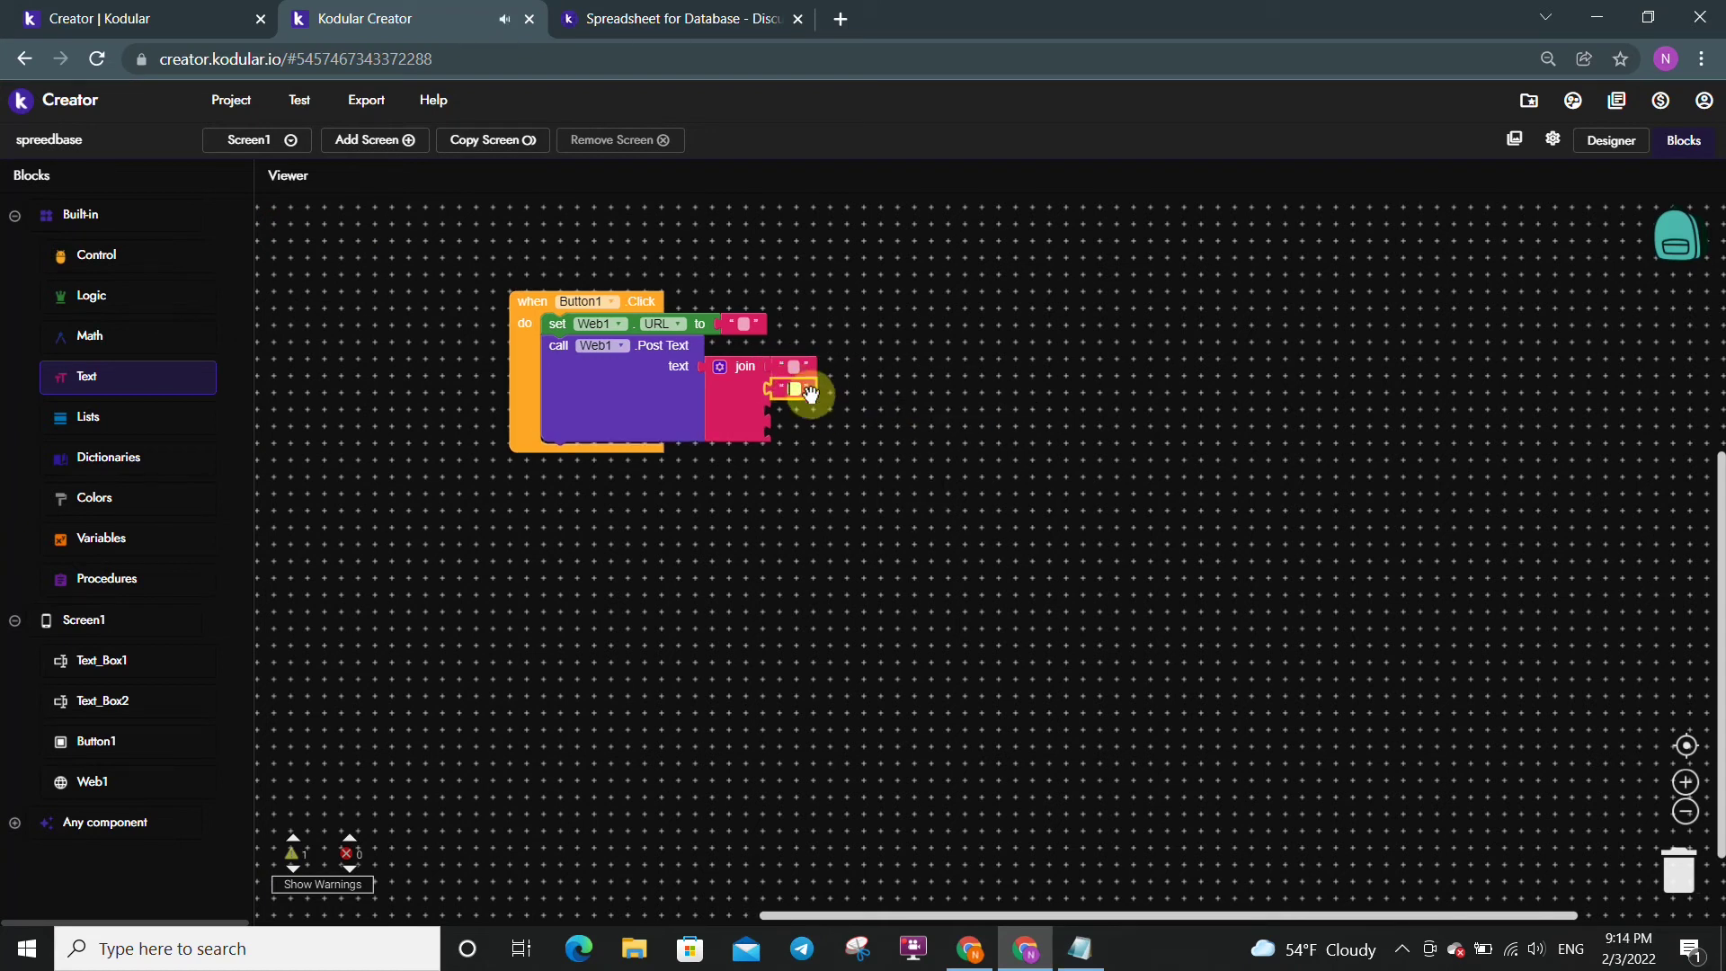
{"action": "mouse_move", "coordinate": [810, 393]}
{"action": "left_mouse_down"}
{"action": "mouse_move", "coordinate": [820, 475]}
{"action": "mouse_move", "coordinate": [796, 437]}
{"action": "left_mouse_up"}
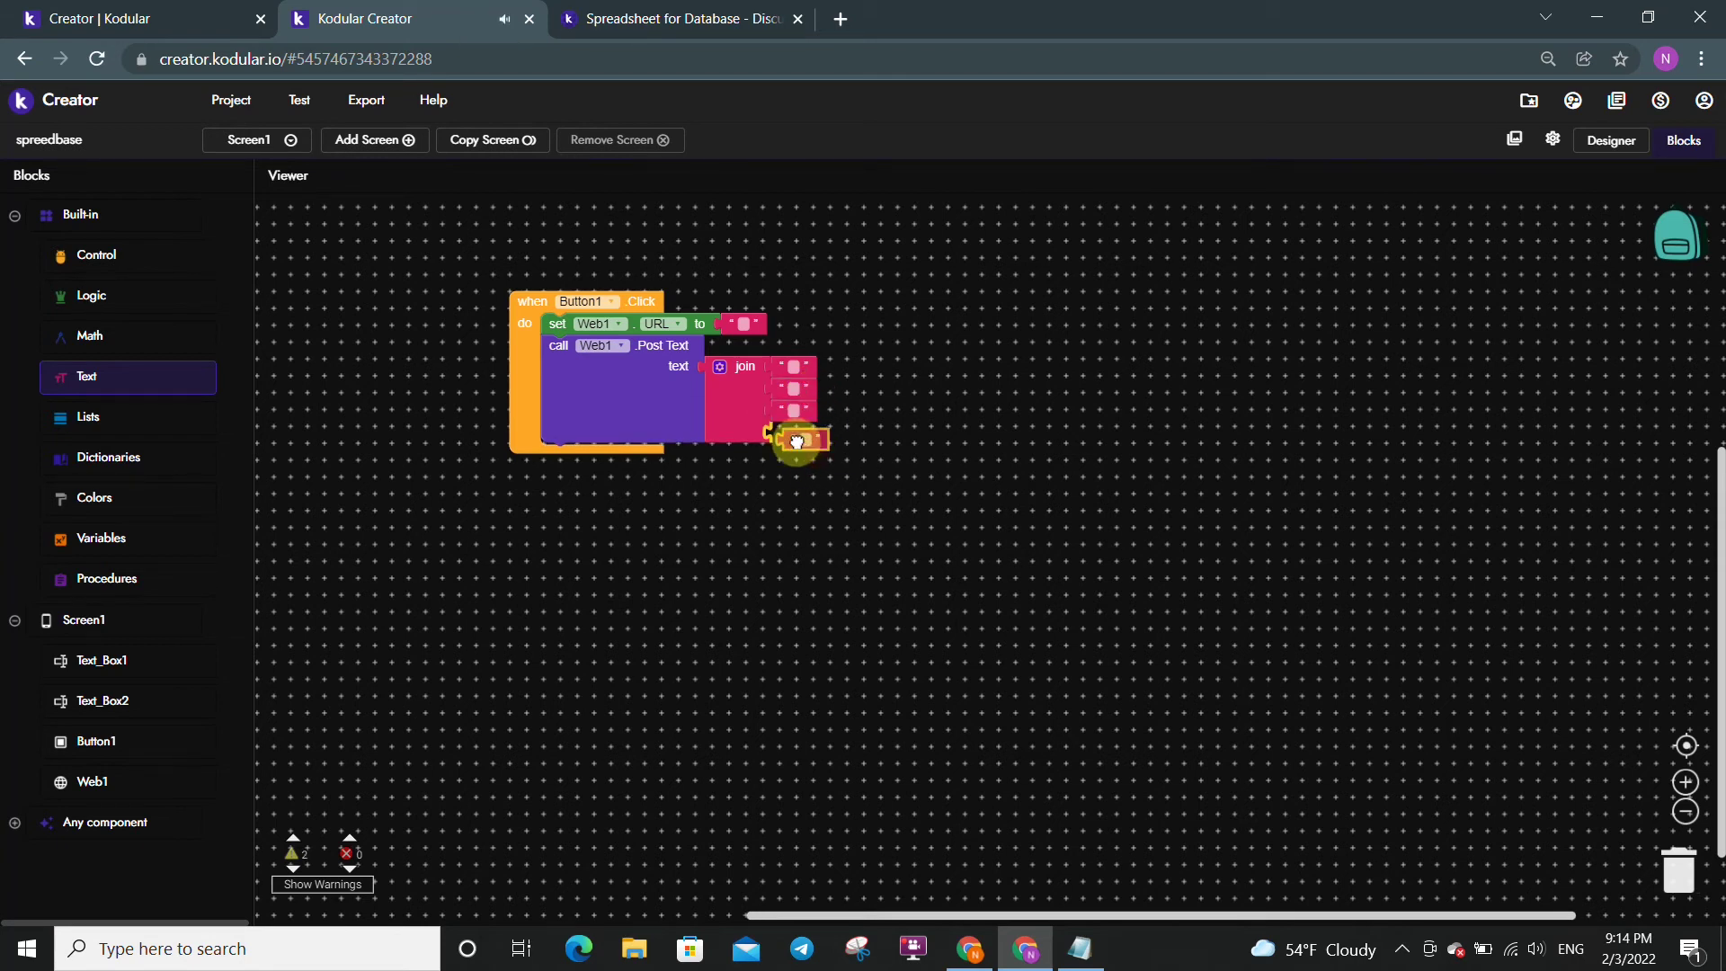
{"action": "left_click", "coordinate": [794, 389]}
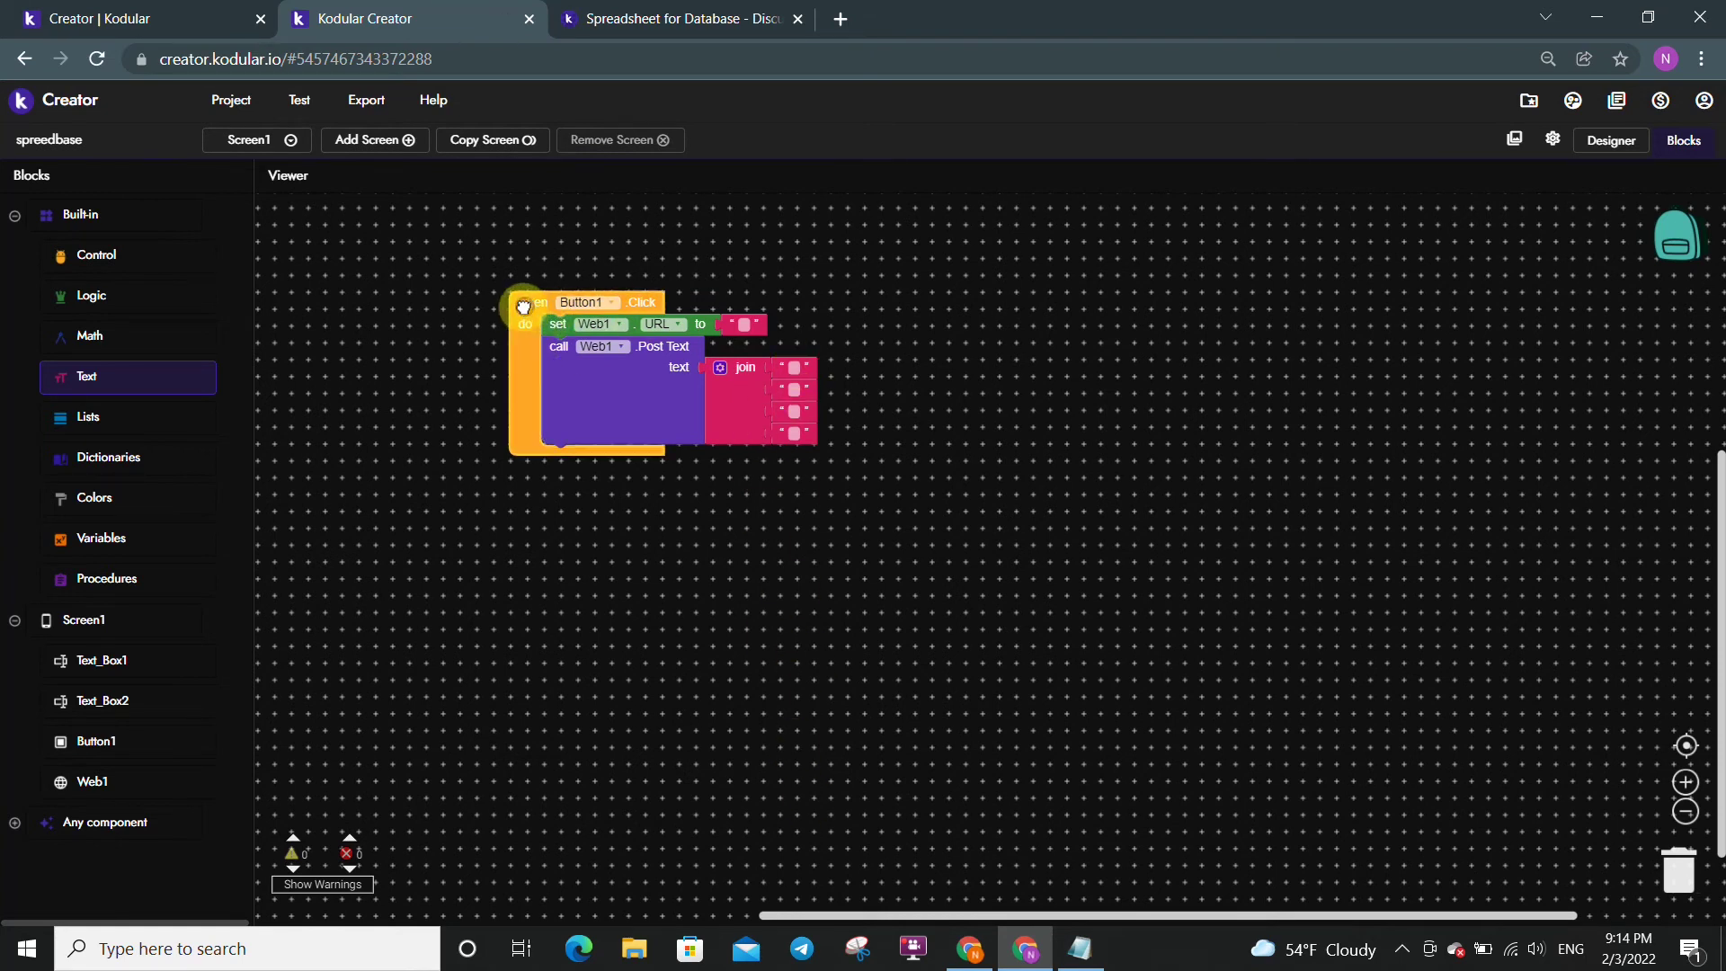
{"action": "left_click_drag", "start_coordinate": [525, 305], "coordinate": [341, 272]}
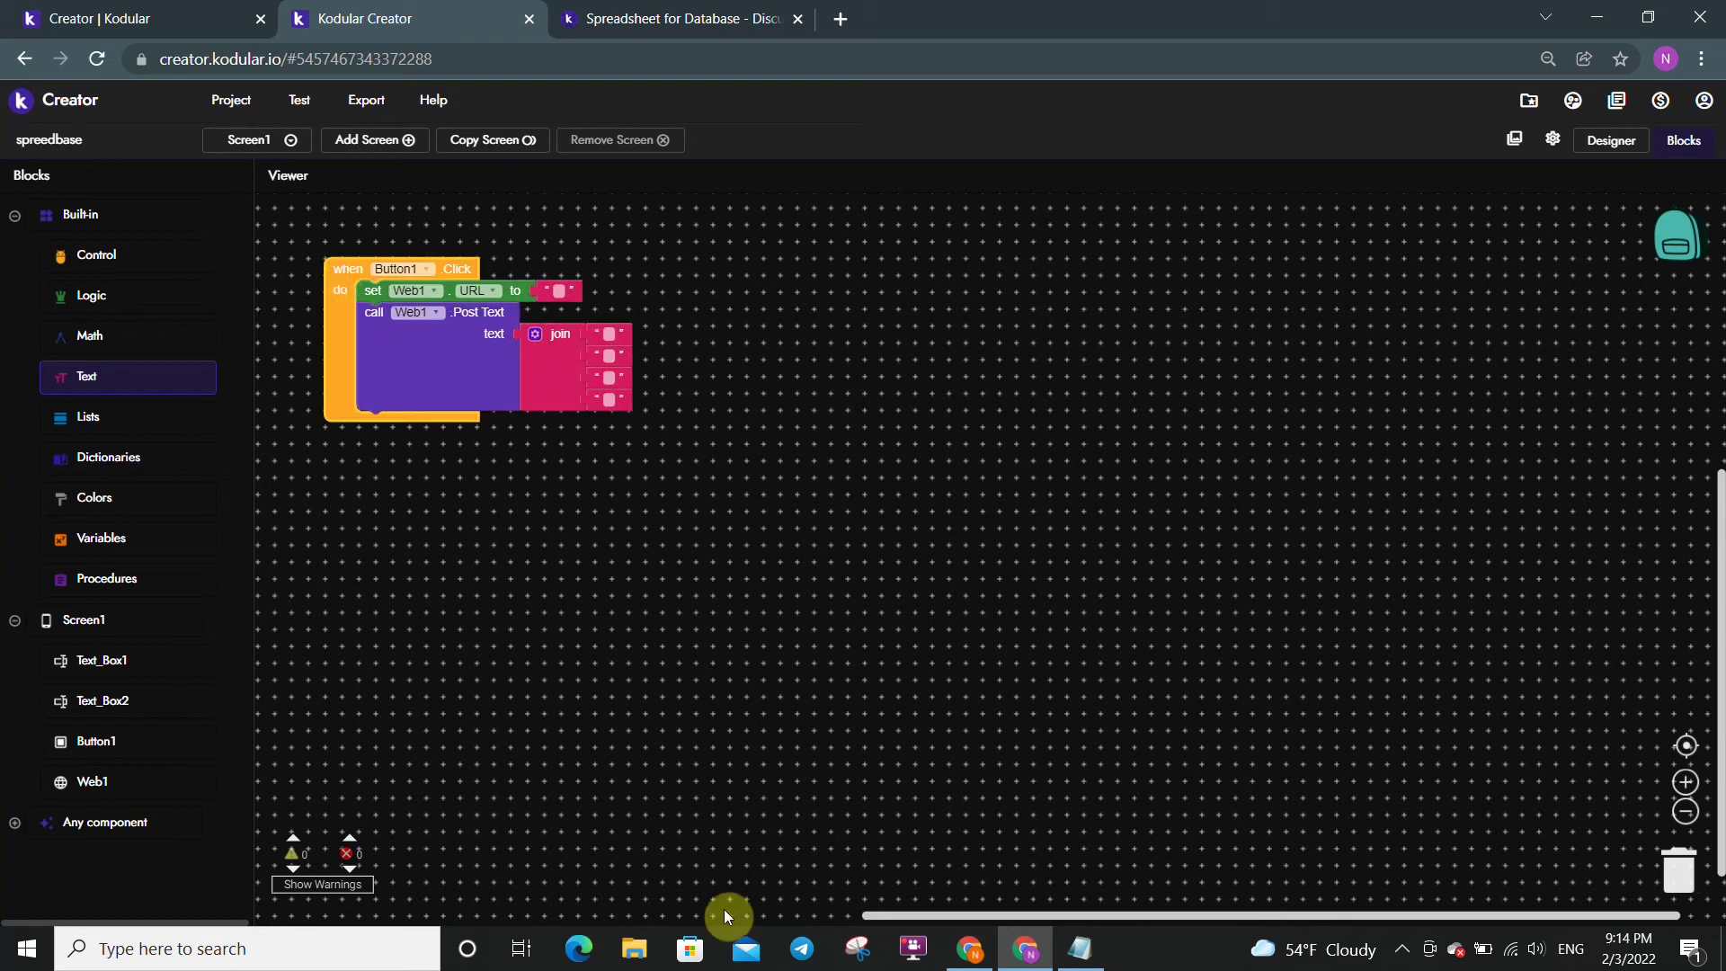
{"action": "mouse_move", "coordinate": [970, 950]}
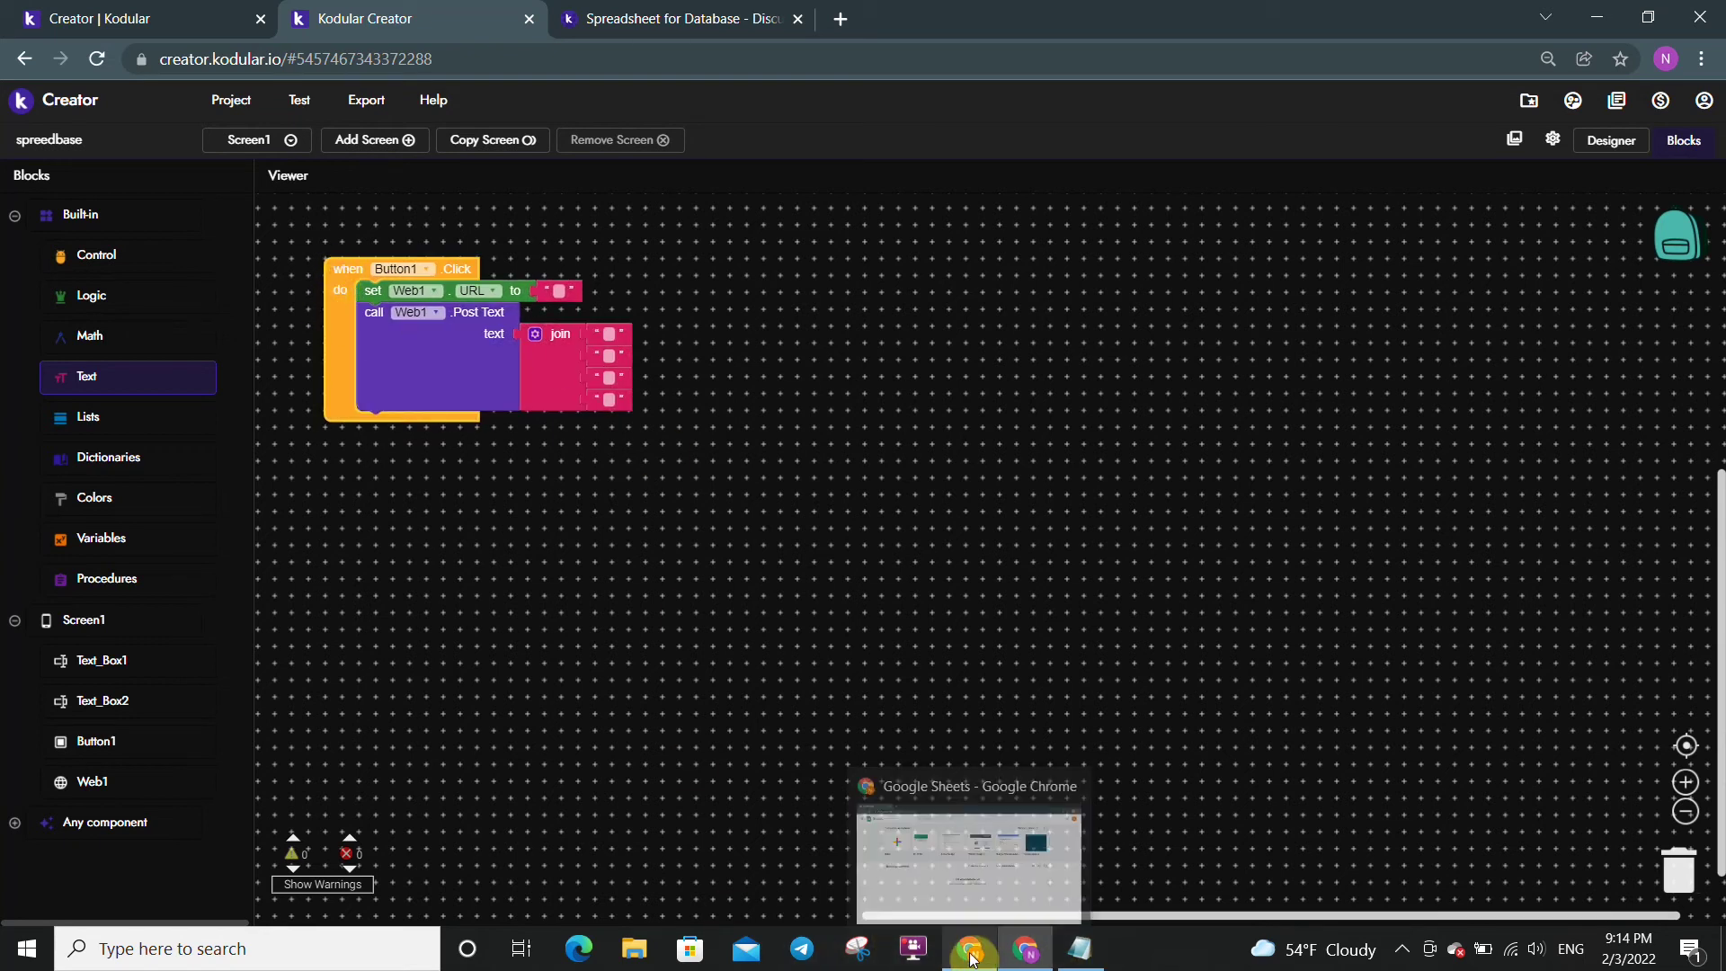
{"action": "left_click", "coordinate": [1075, 954]}
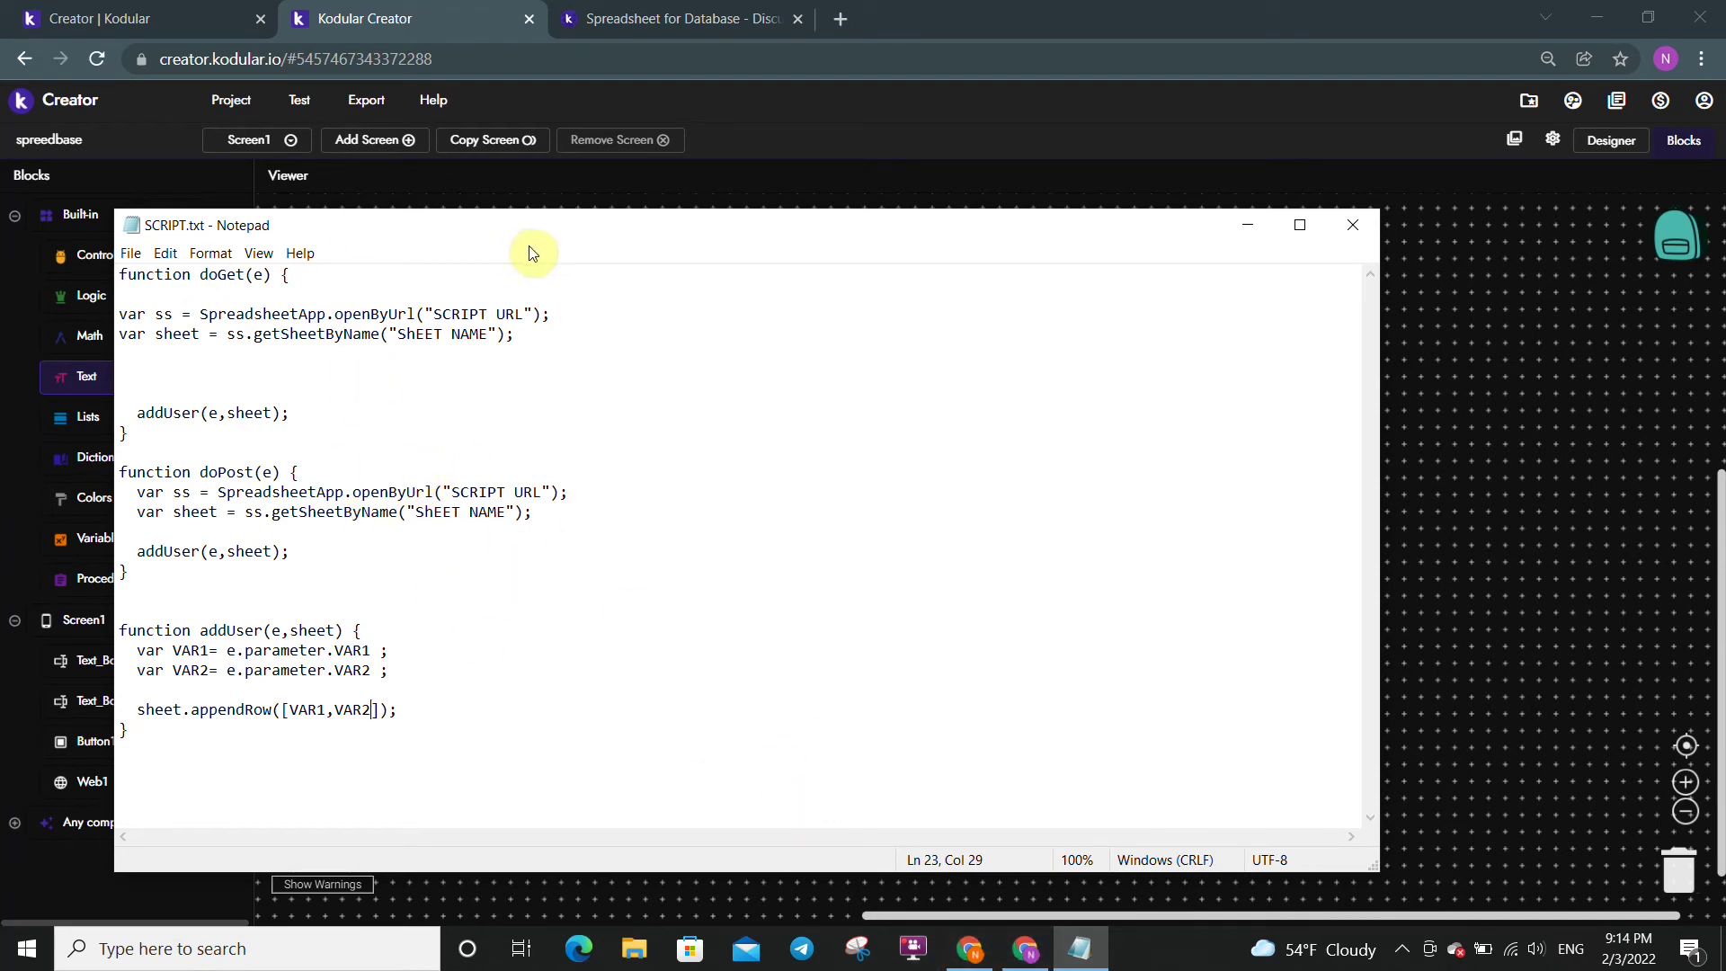
{"action": "left_click", "coordinate": [1300, 225]}
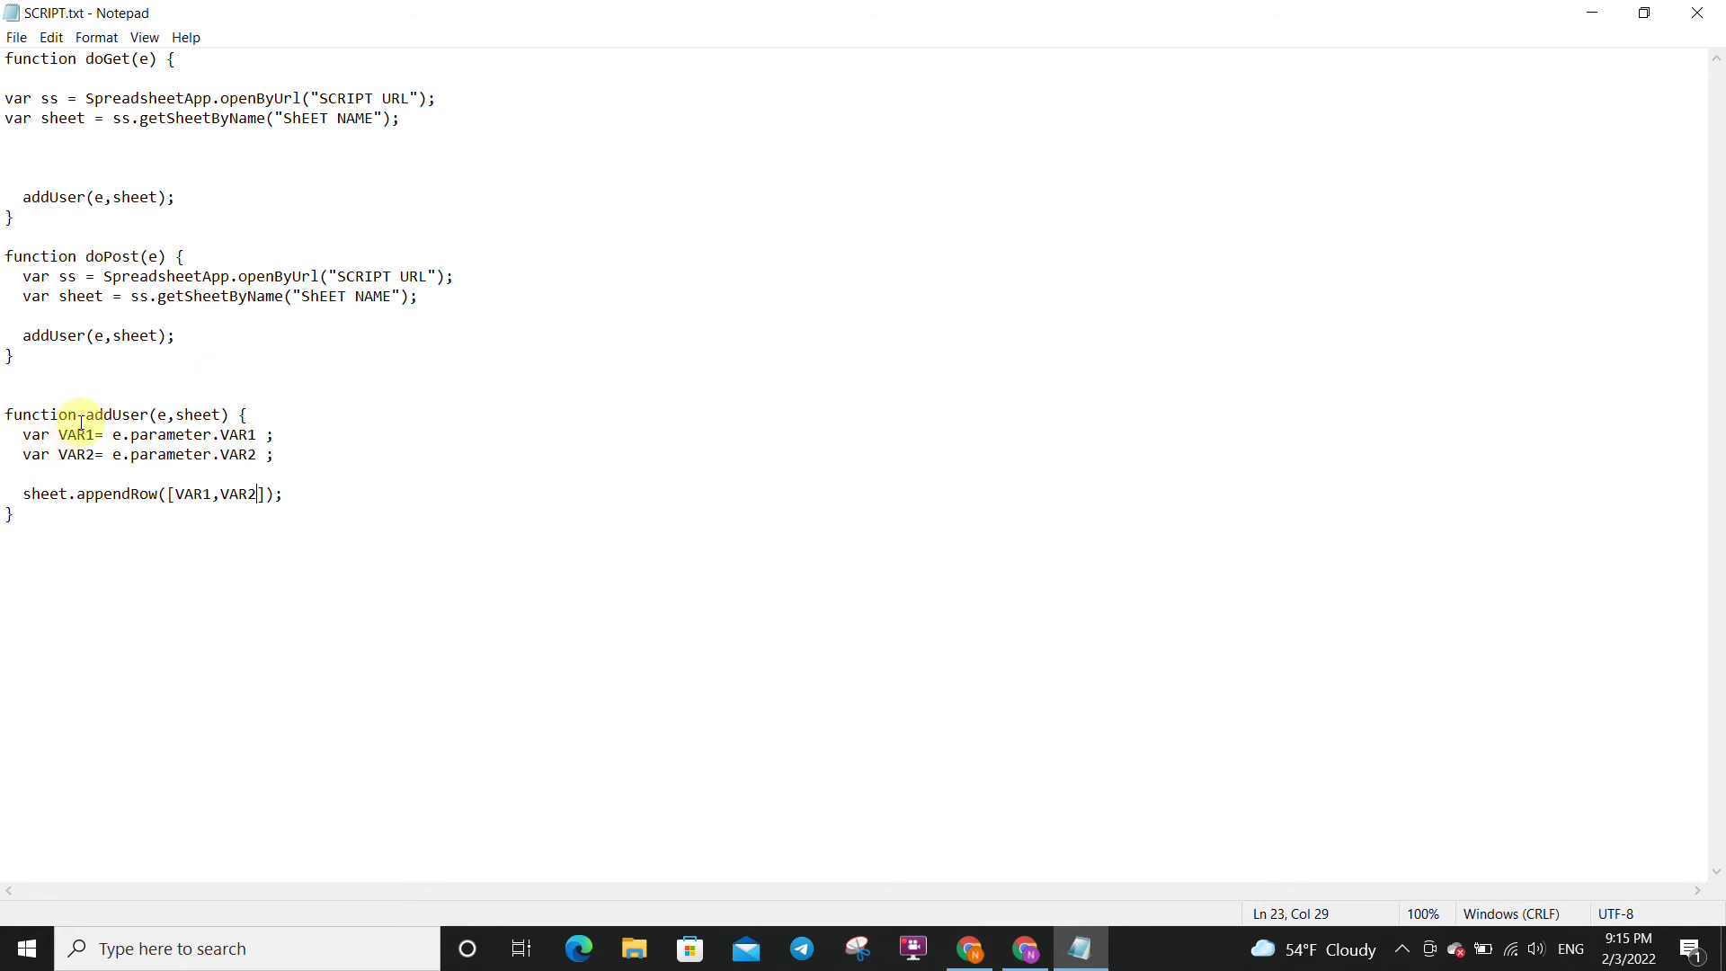
{"action": "left_click", "coordinate": [1090, 953]}
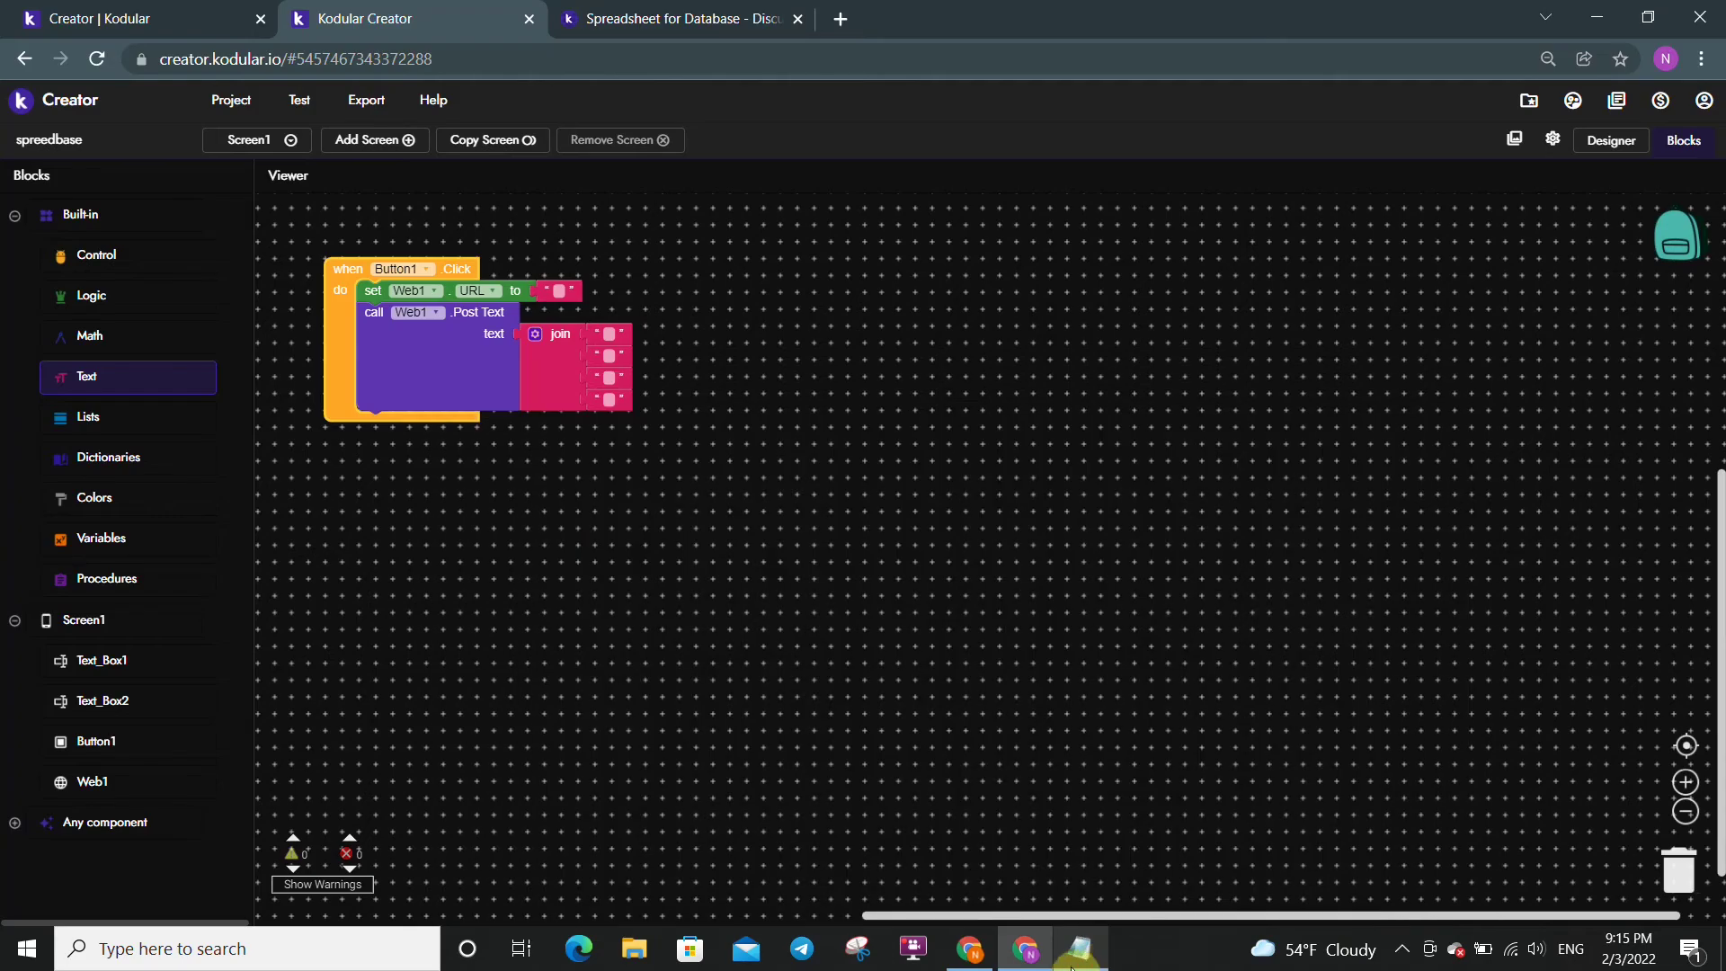
Switch from the Kodular window to the Google Sheets browser window
{"action": "left_click", "coordinate": [1032, 953]}
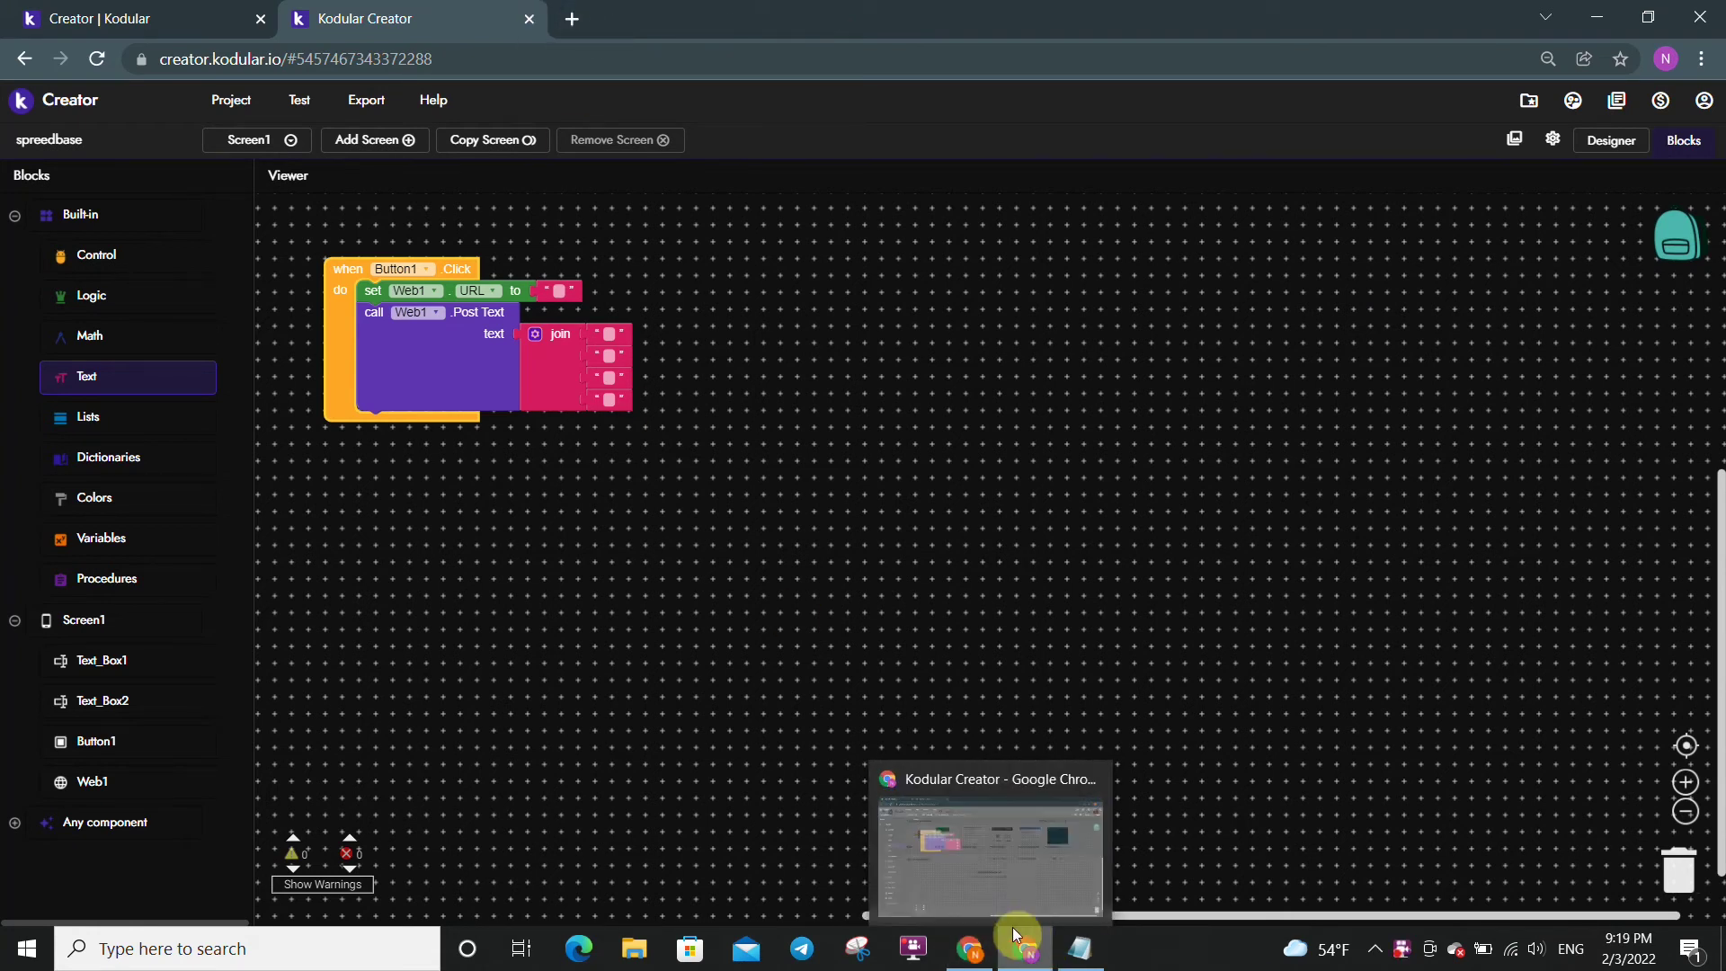
{"action": "left_click", "coordinate": [980, 952]}
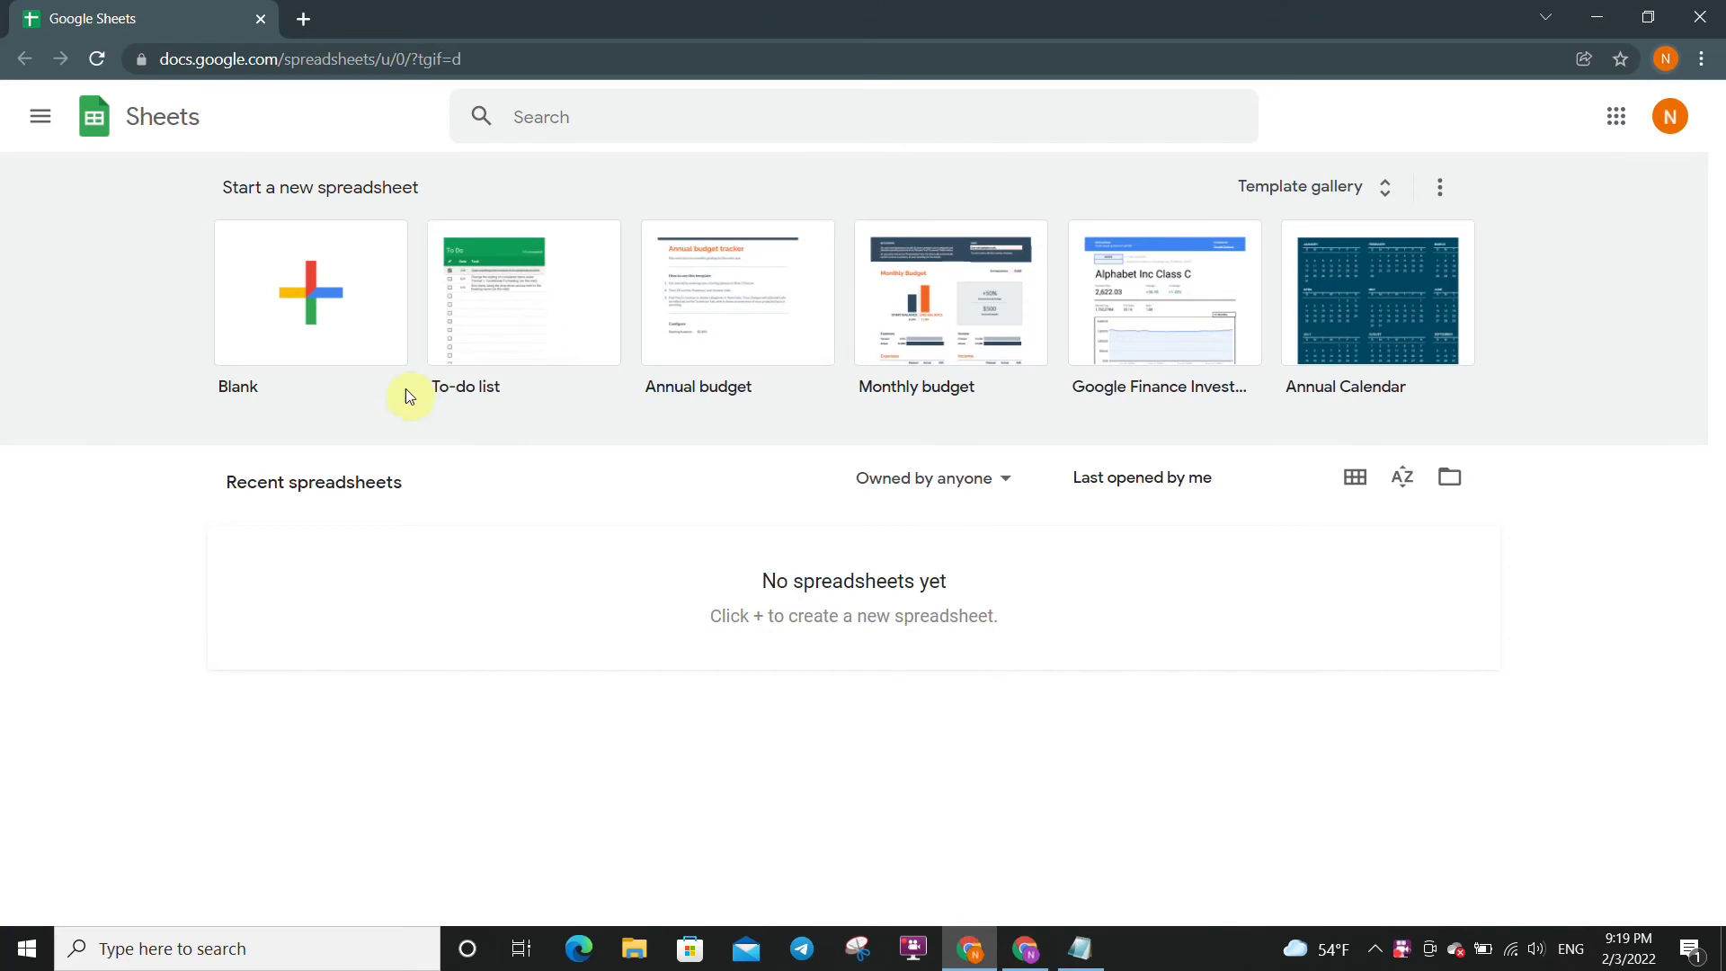
Create a blank spreadsheet, add a Sheet2, and hide it
{"action": "left_click", "coordinate": [294, 329]}
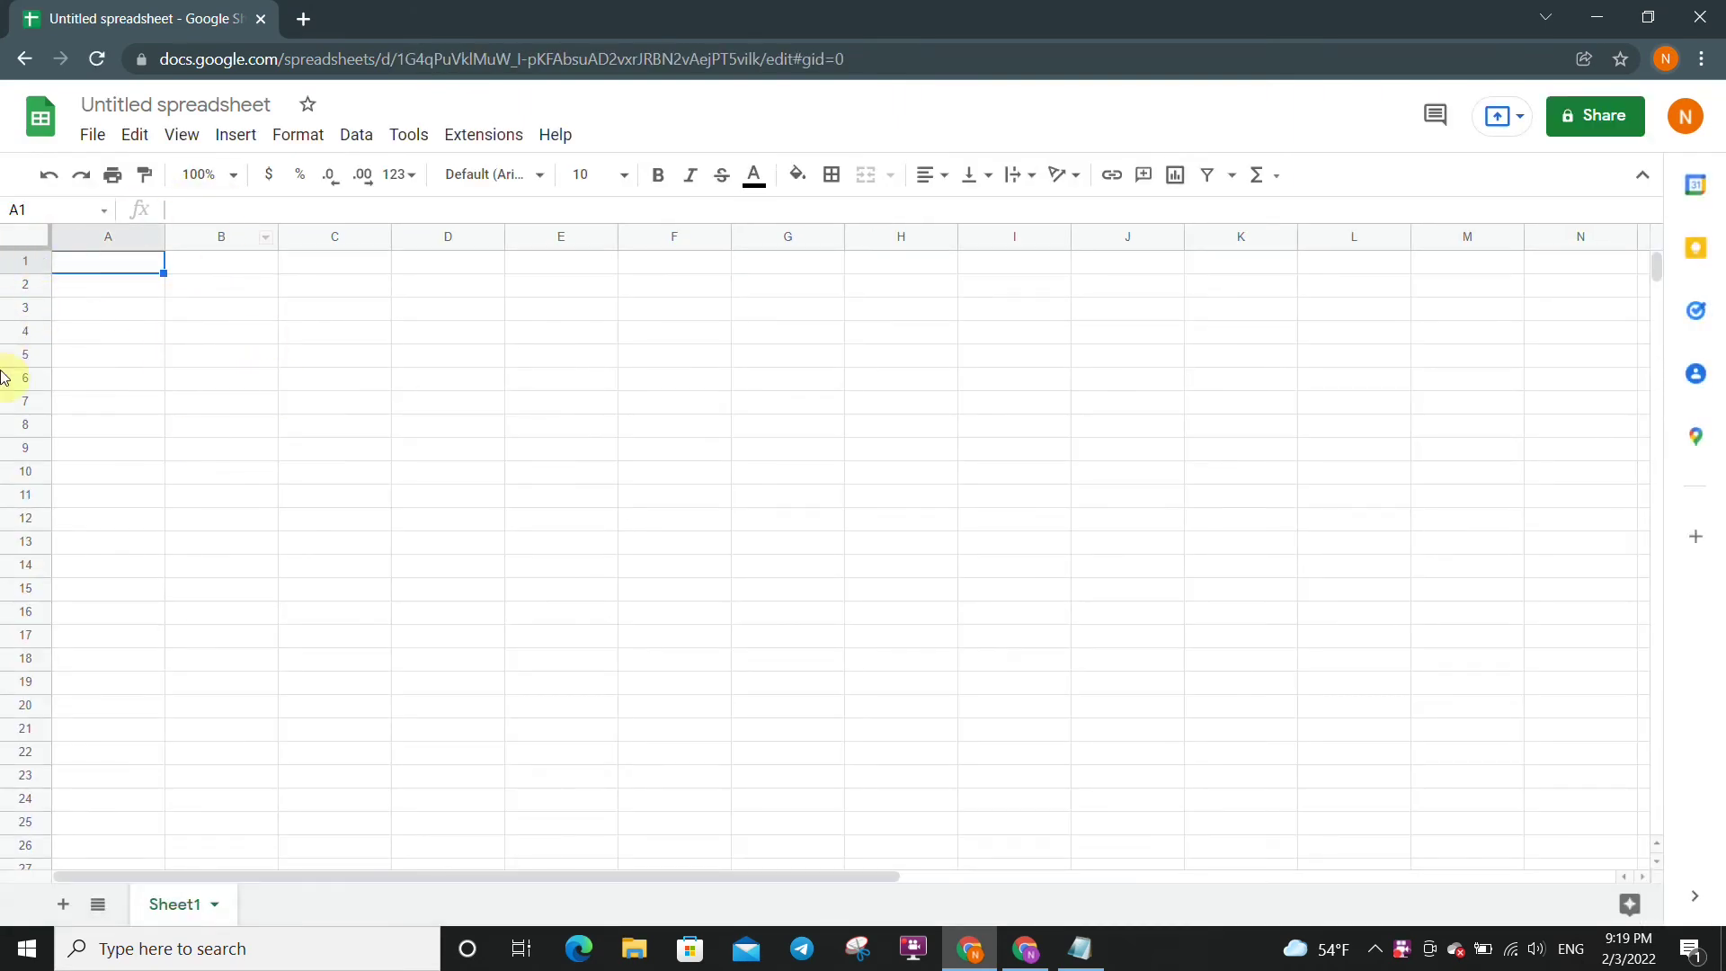
{"action": "left_click", "coordinate": [174, 105]}
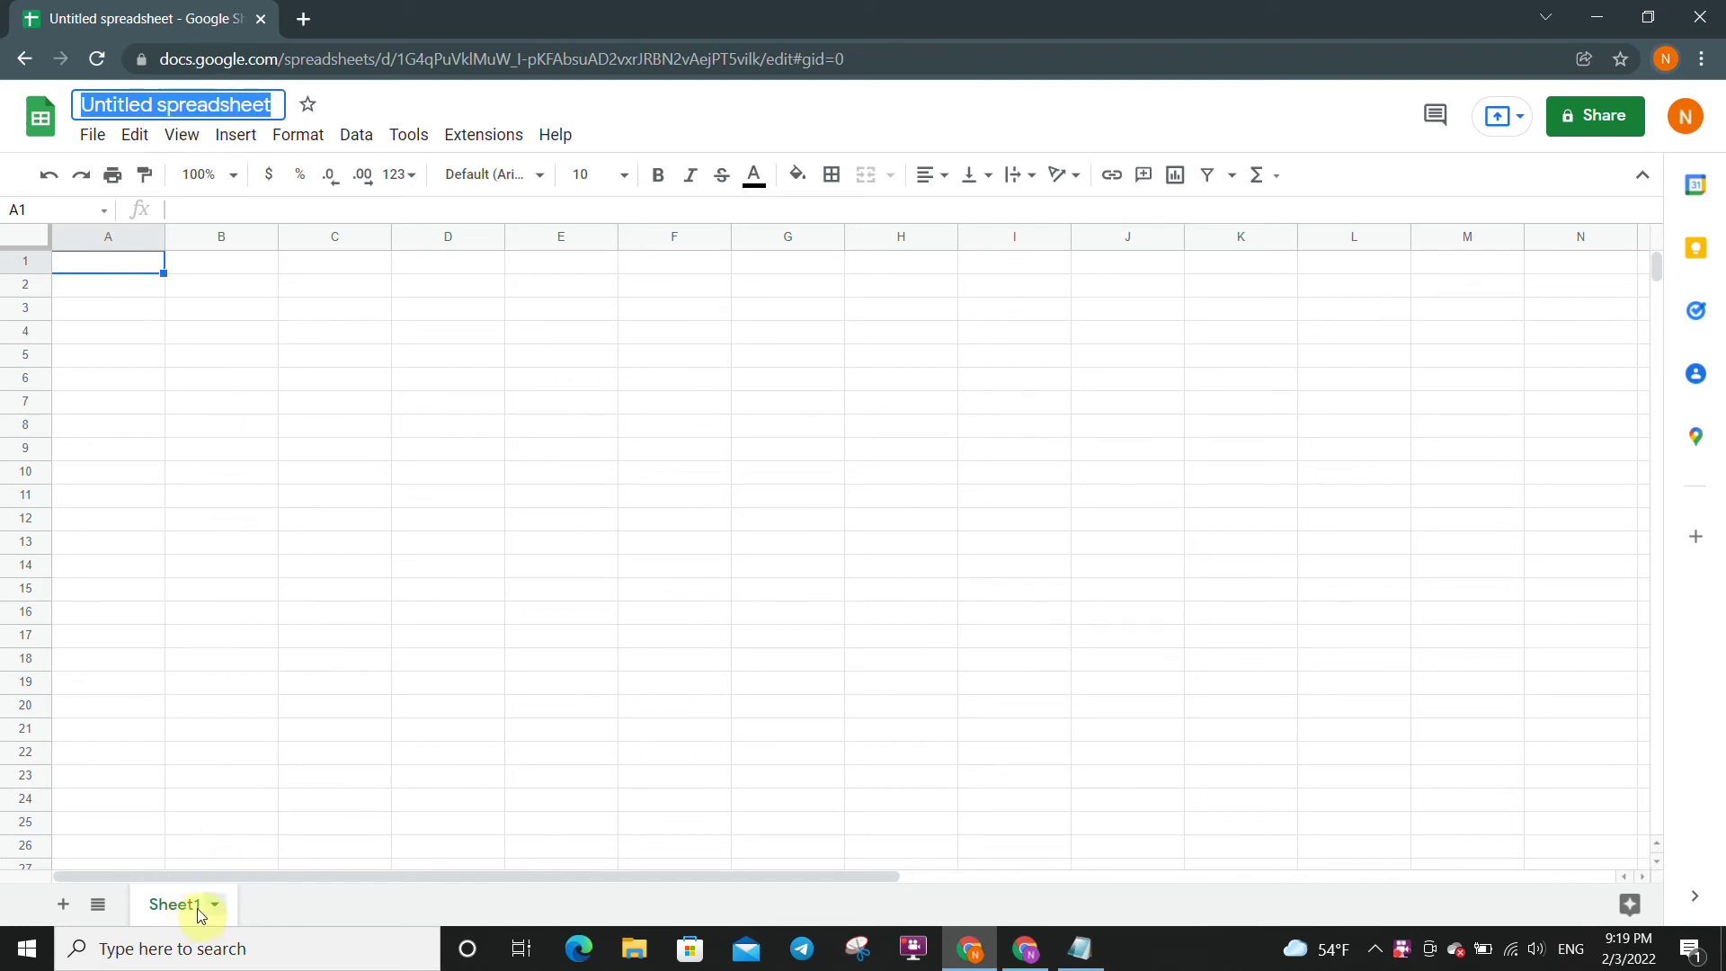
{"action": "left_click", "coordinate": [65, 909]}
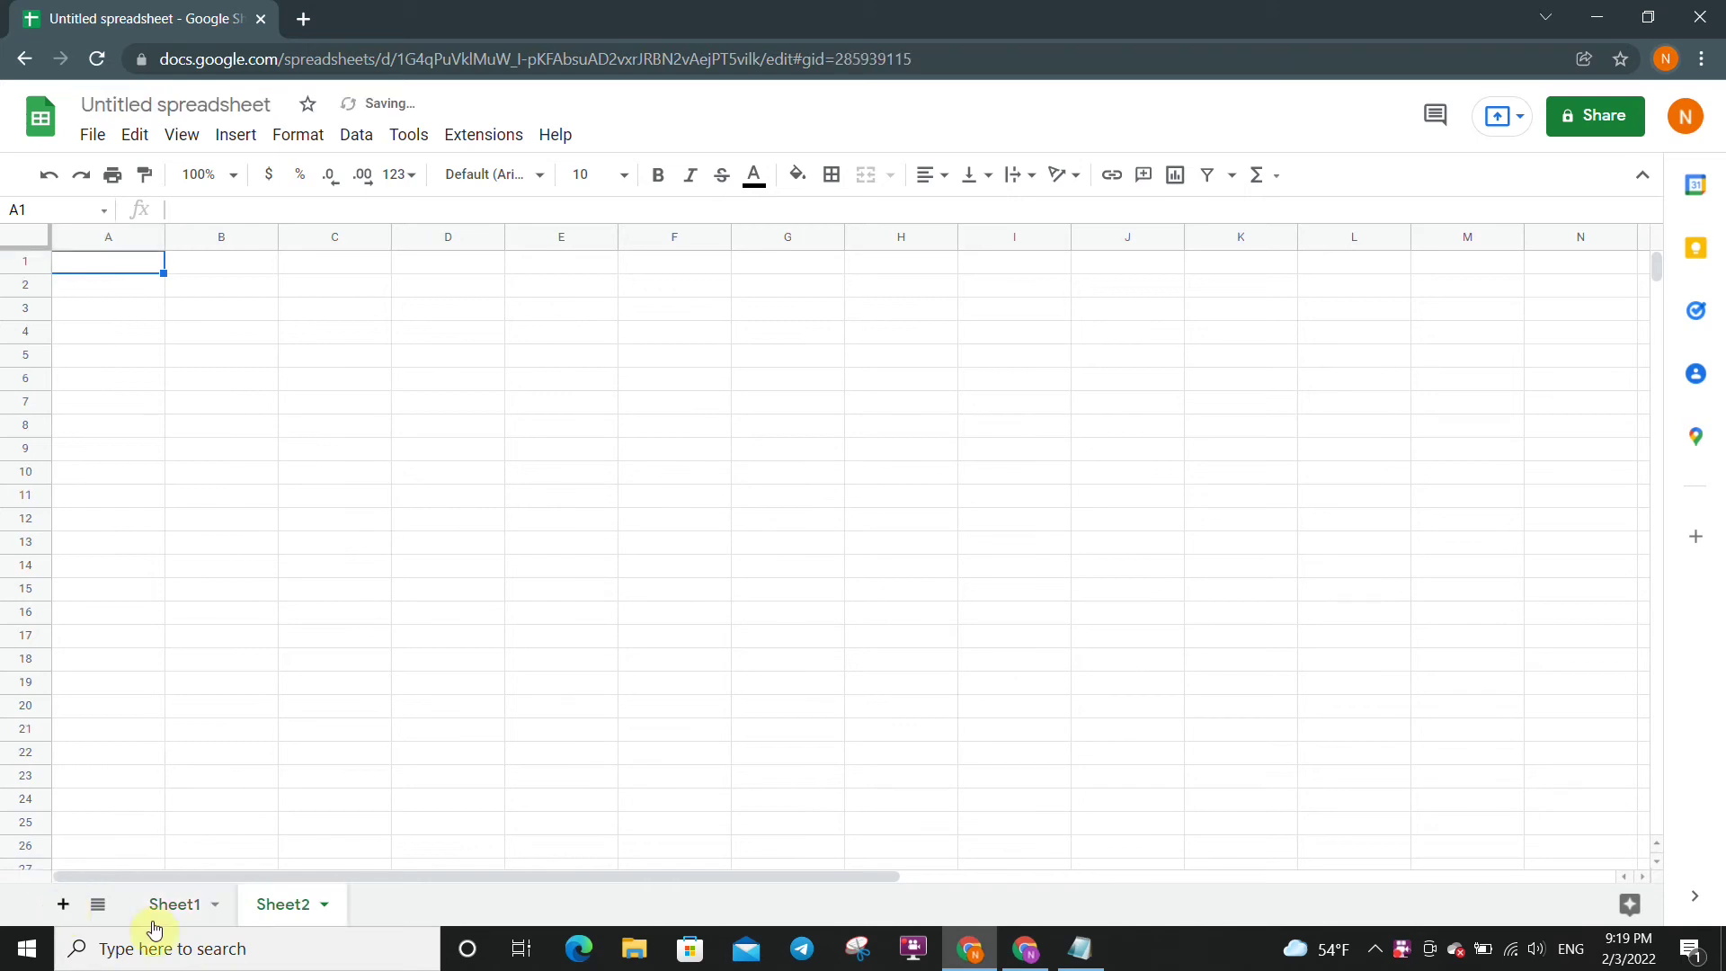
{"action": "right_click", "coordinate": [307, 910]}
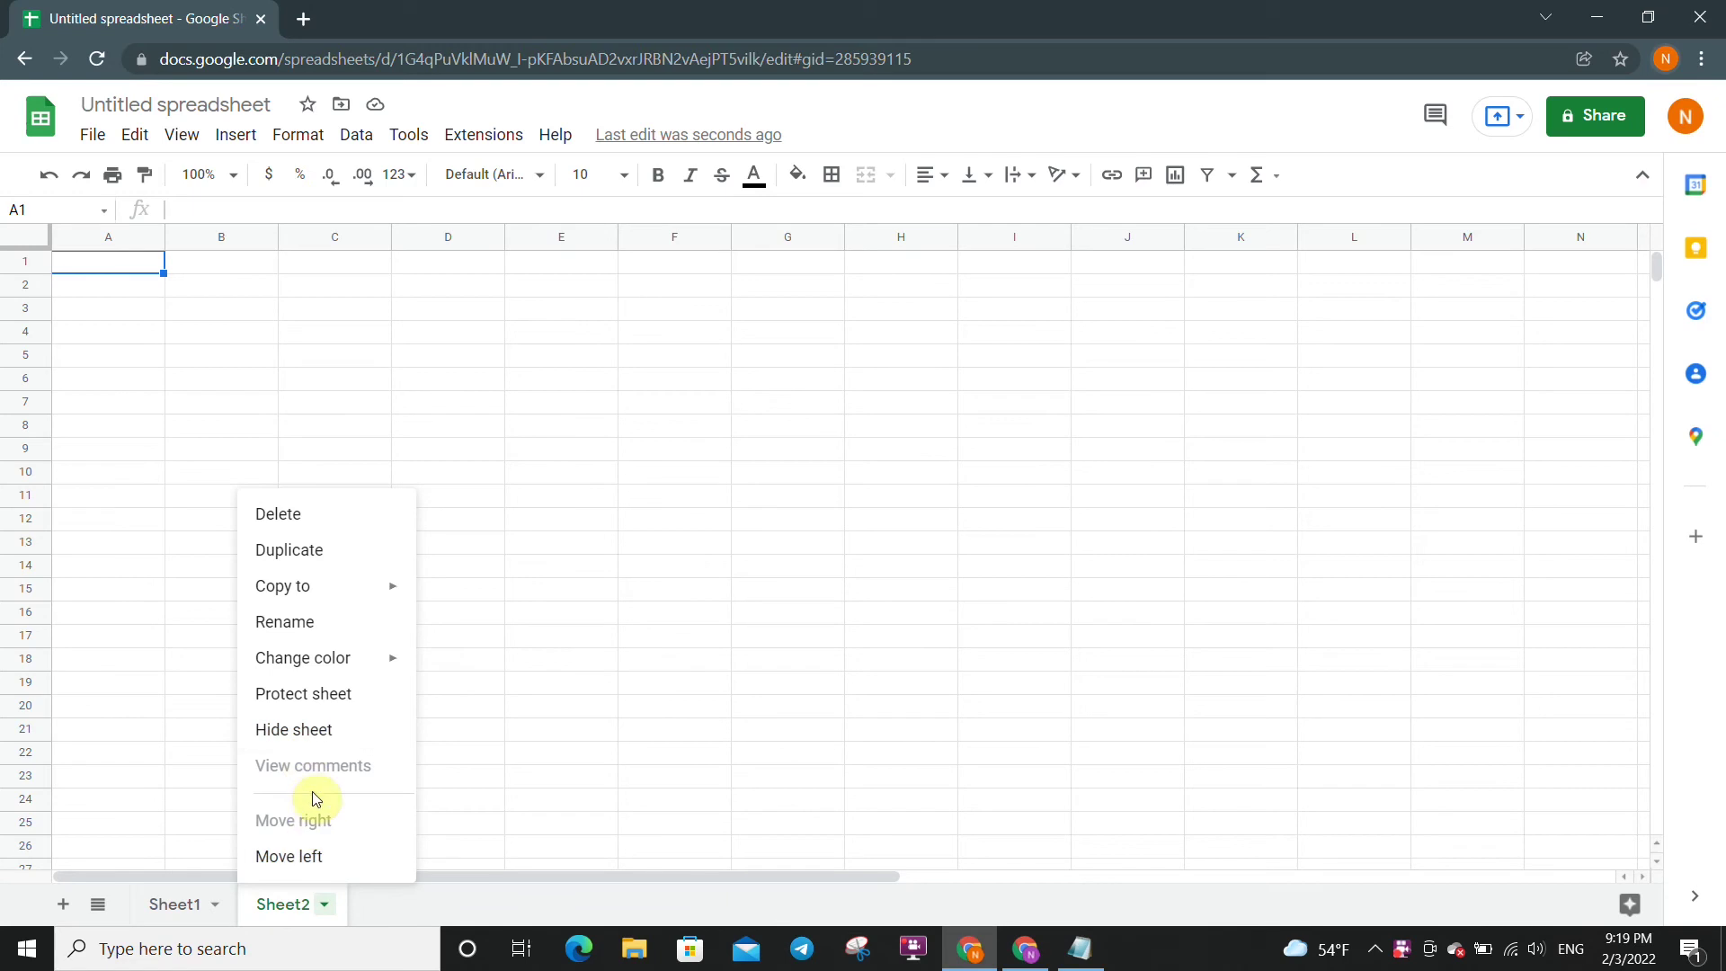
{"action": "left_click", "coordinate": [316, 733]}
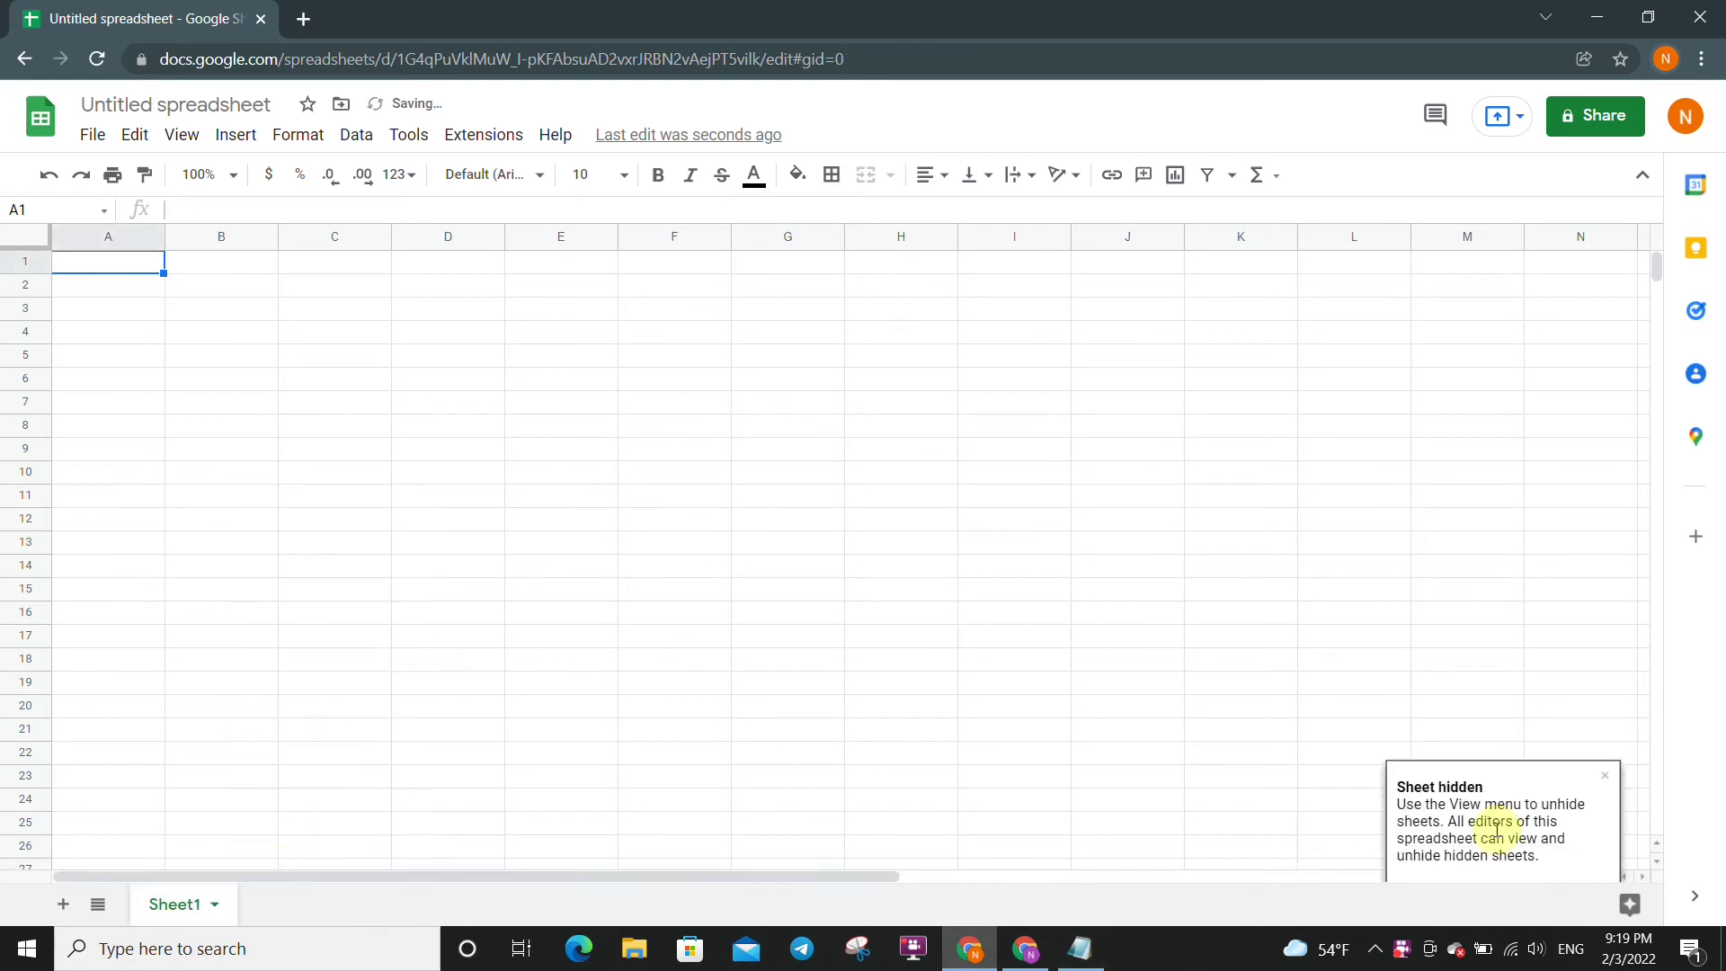
{"action": "left_click", "coordinate": [1605, 776]}
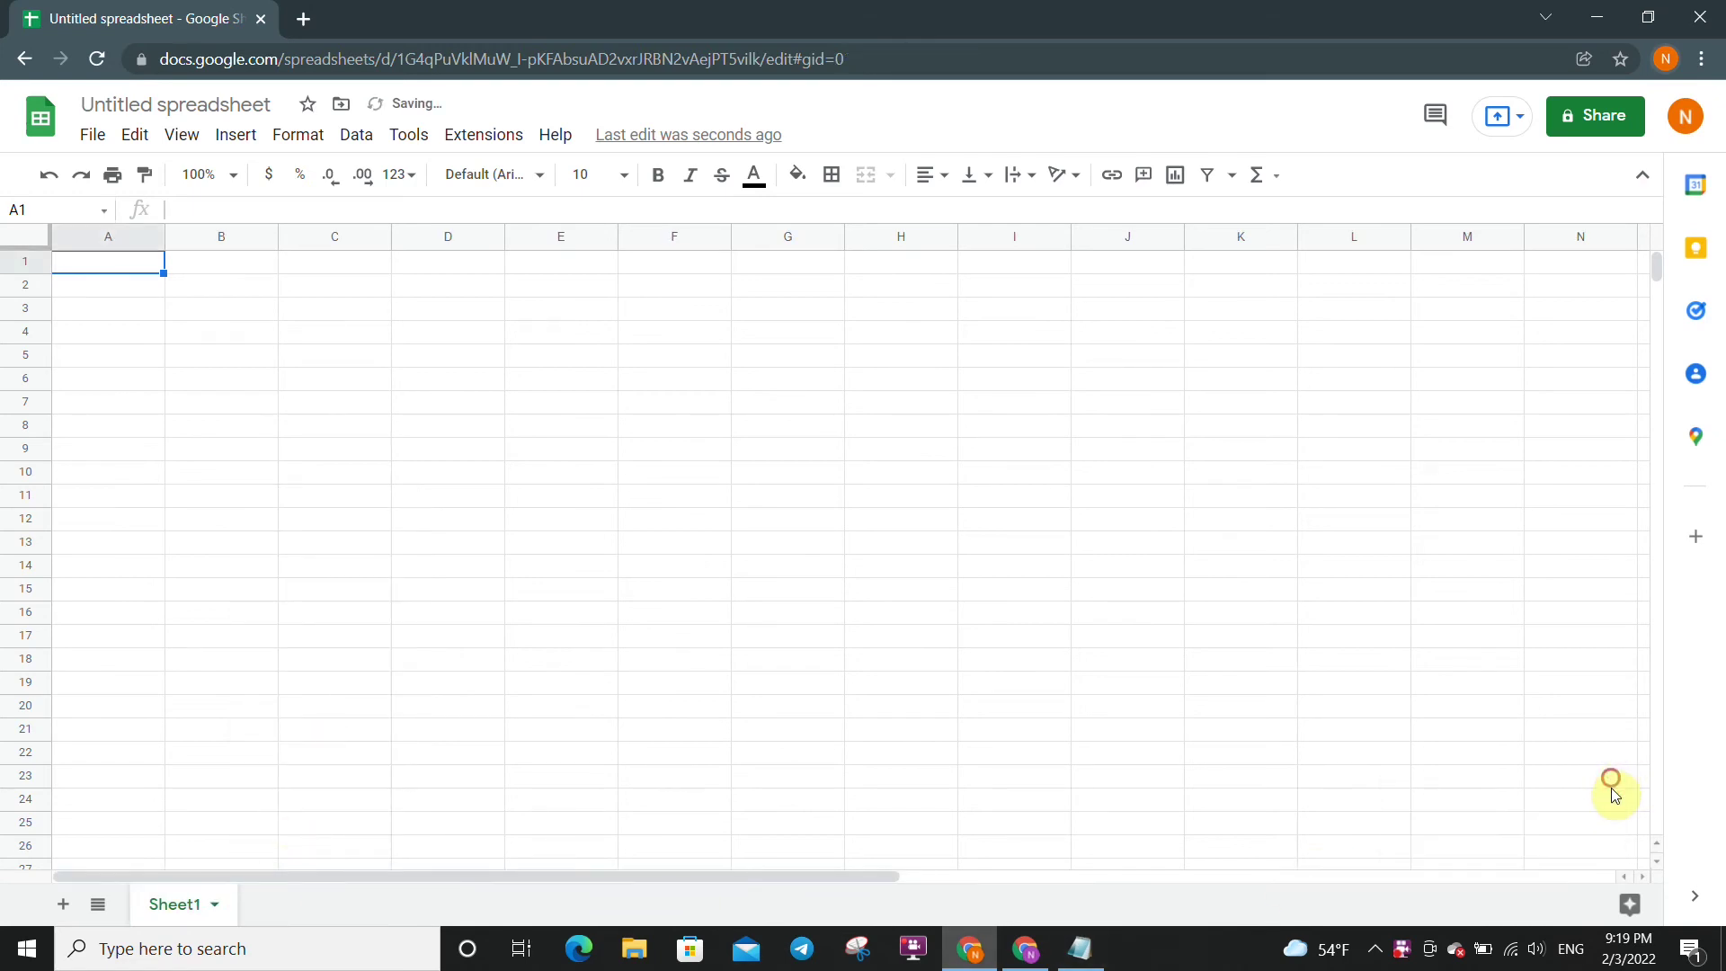
Open and close the Explore panel, then start editing cell A1
{"action": "left_click", "coordinate": [1618, 915]}
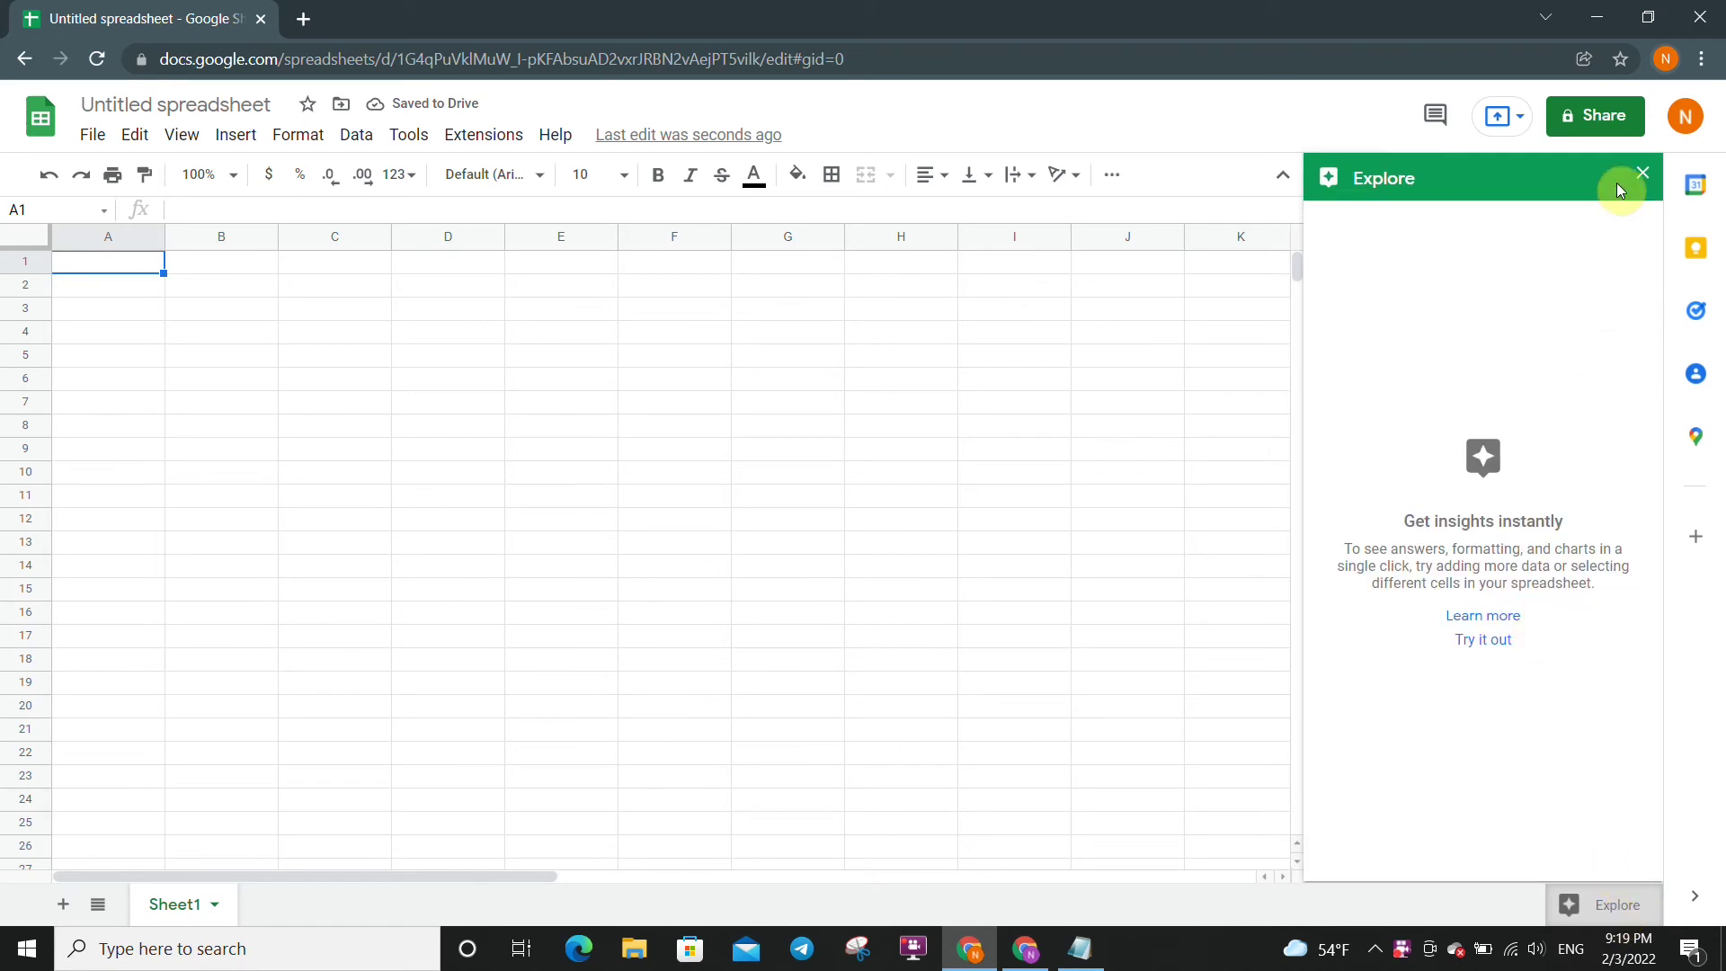
{"action": "left_click", "coordinate": [1649, 183]}
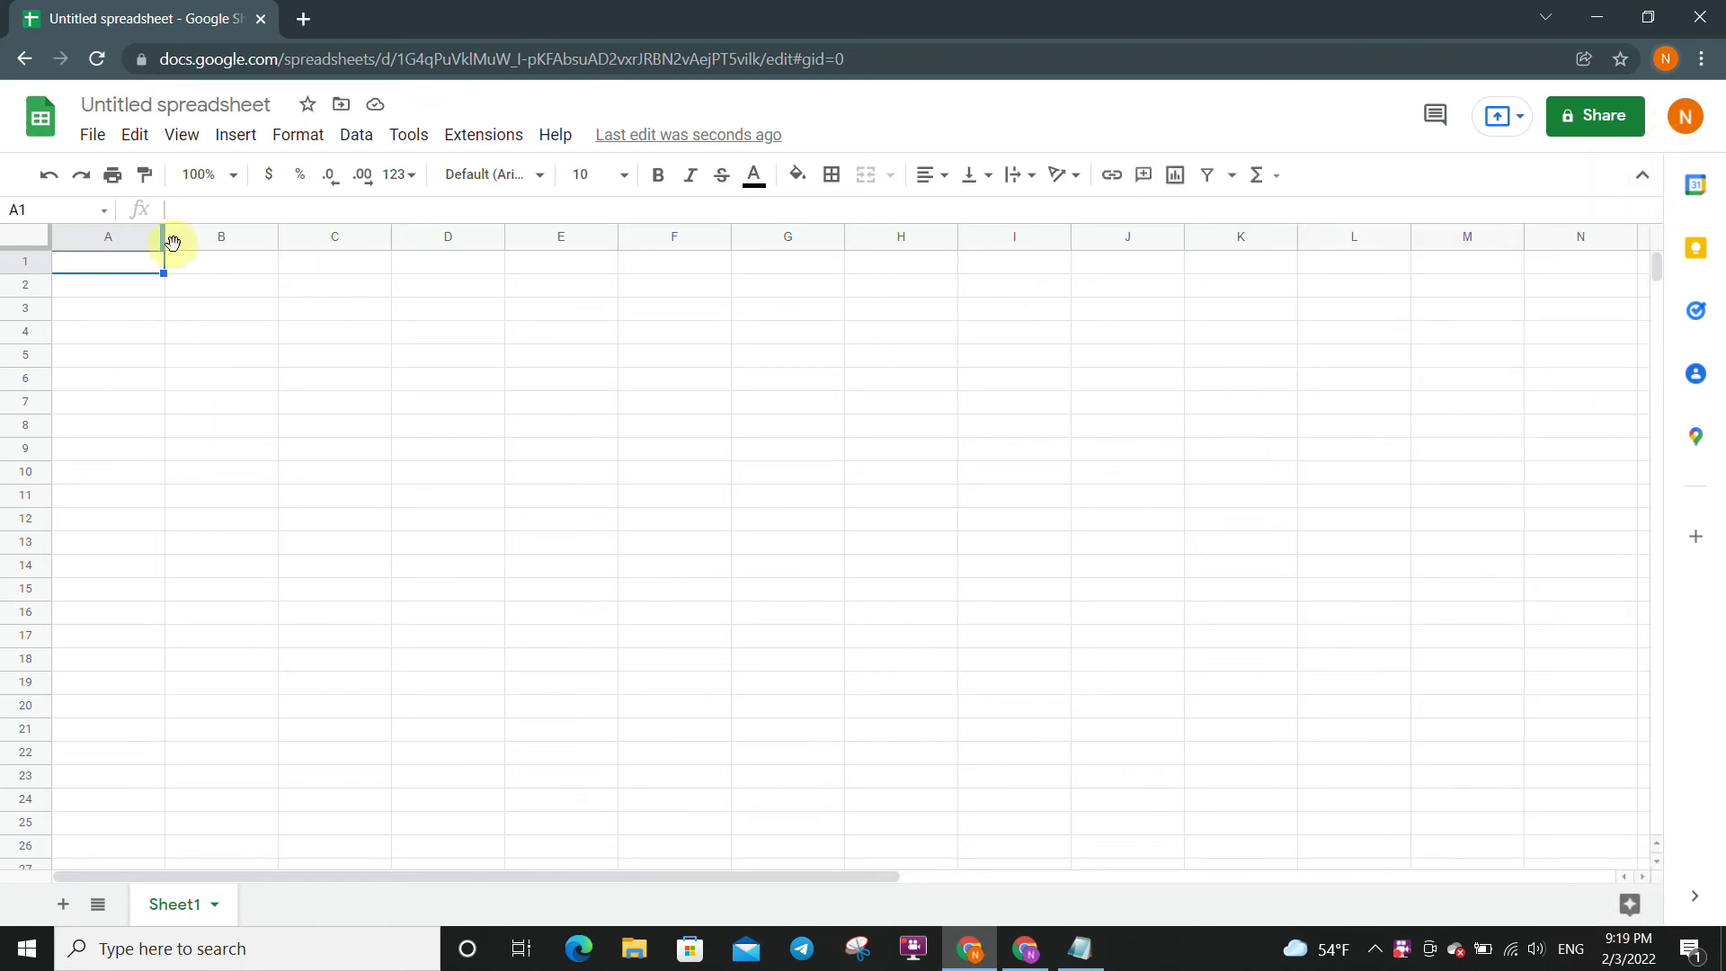
{"action": "double_click", "coordinate": [135, 261]}
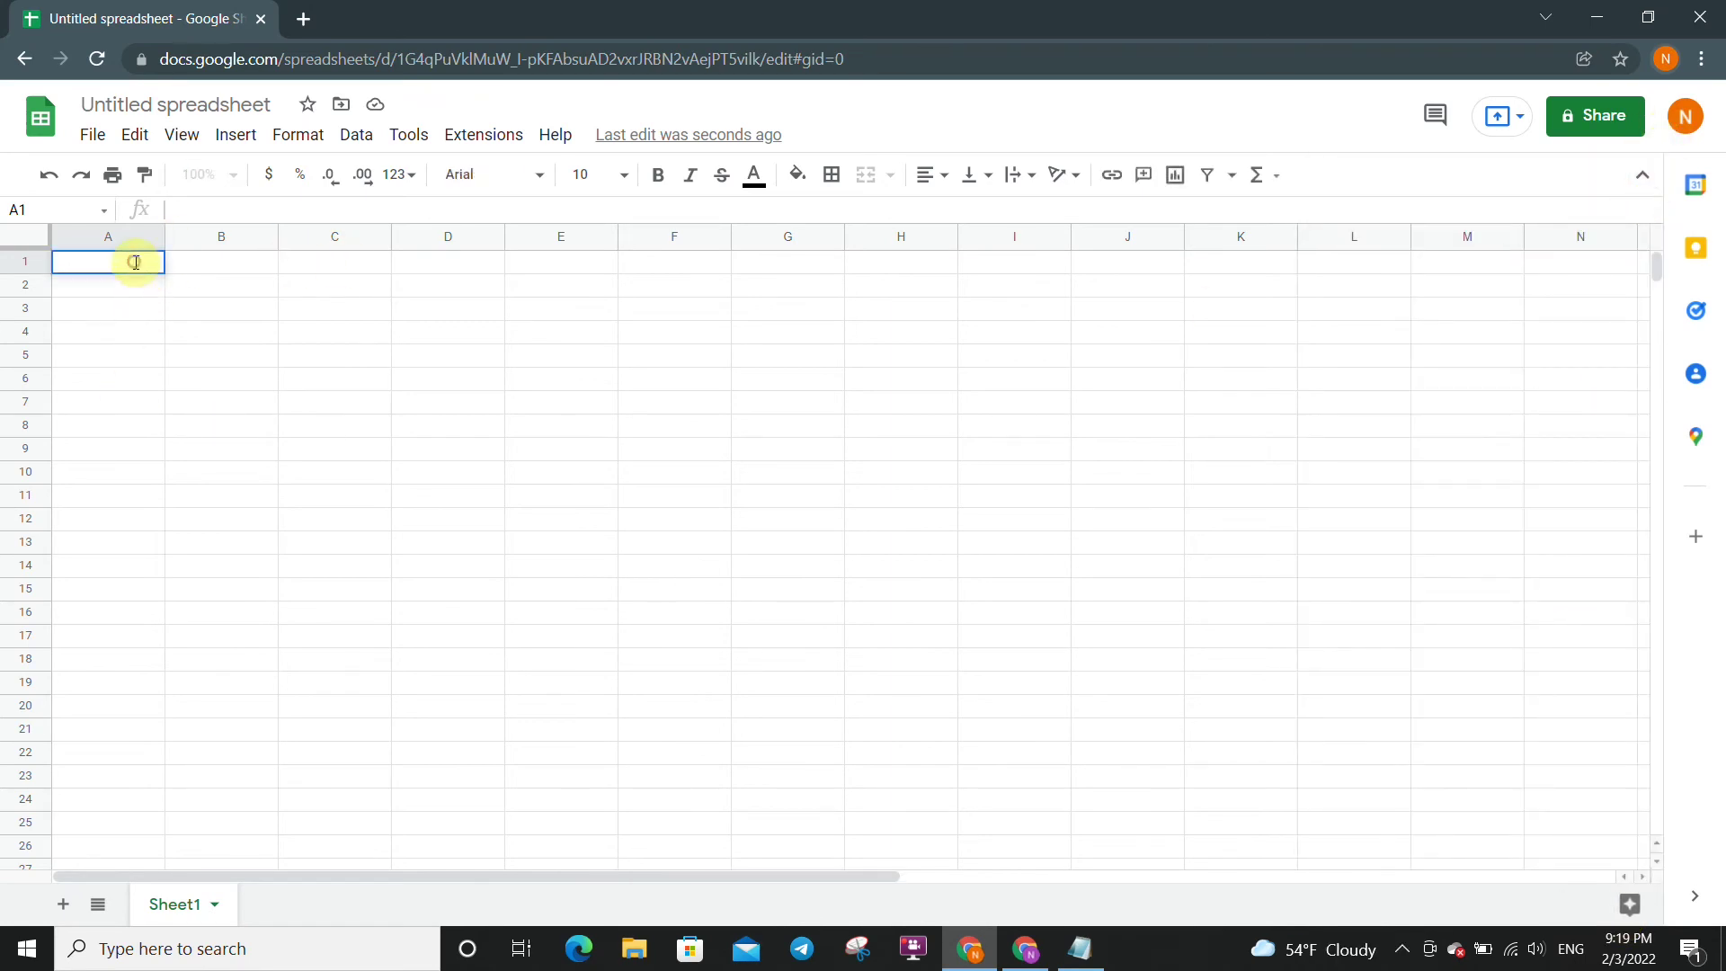
Bring up SCRIPT.txt in Notepad and position it over the spreadsheet
{"action": "left_click", "coordinate": [1079, 949]}
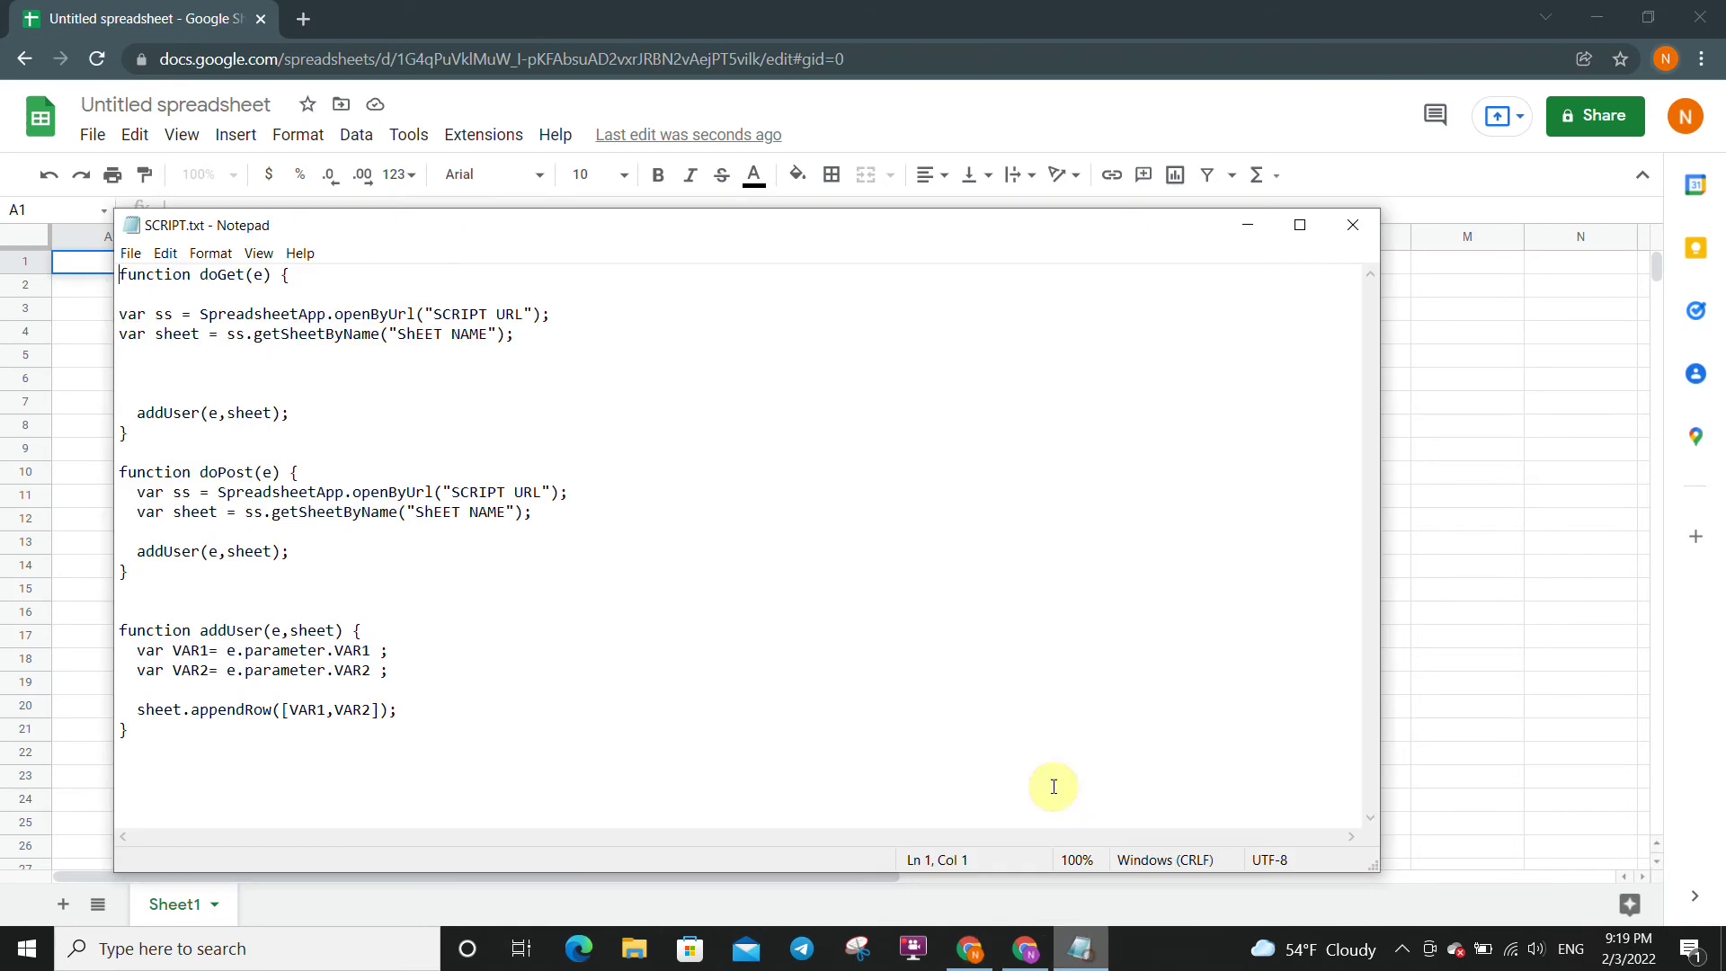
{"action": "left_click_drag", "start_coordinate": [566, 244], "coordinate": [1118, 231]}
{"action": "double_click", "coordinate": [1117, 229]}
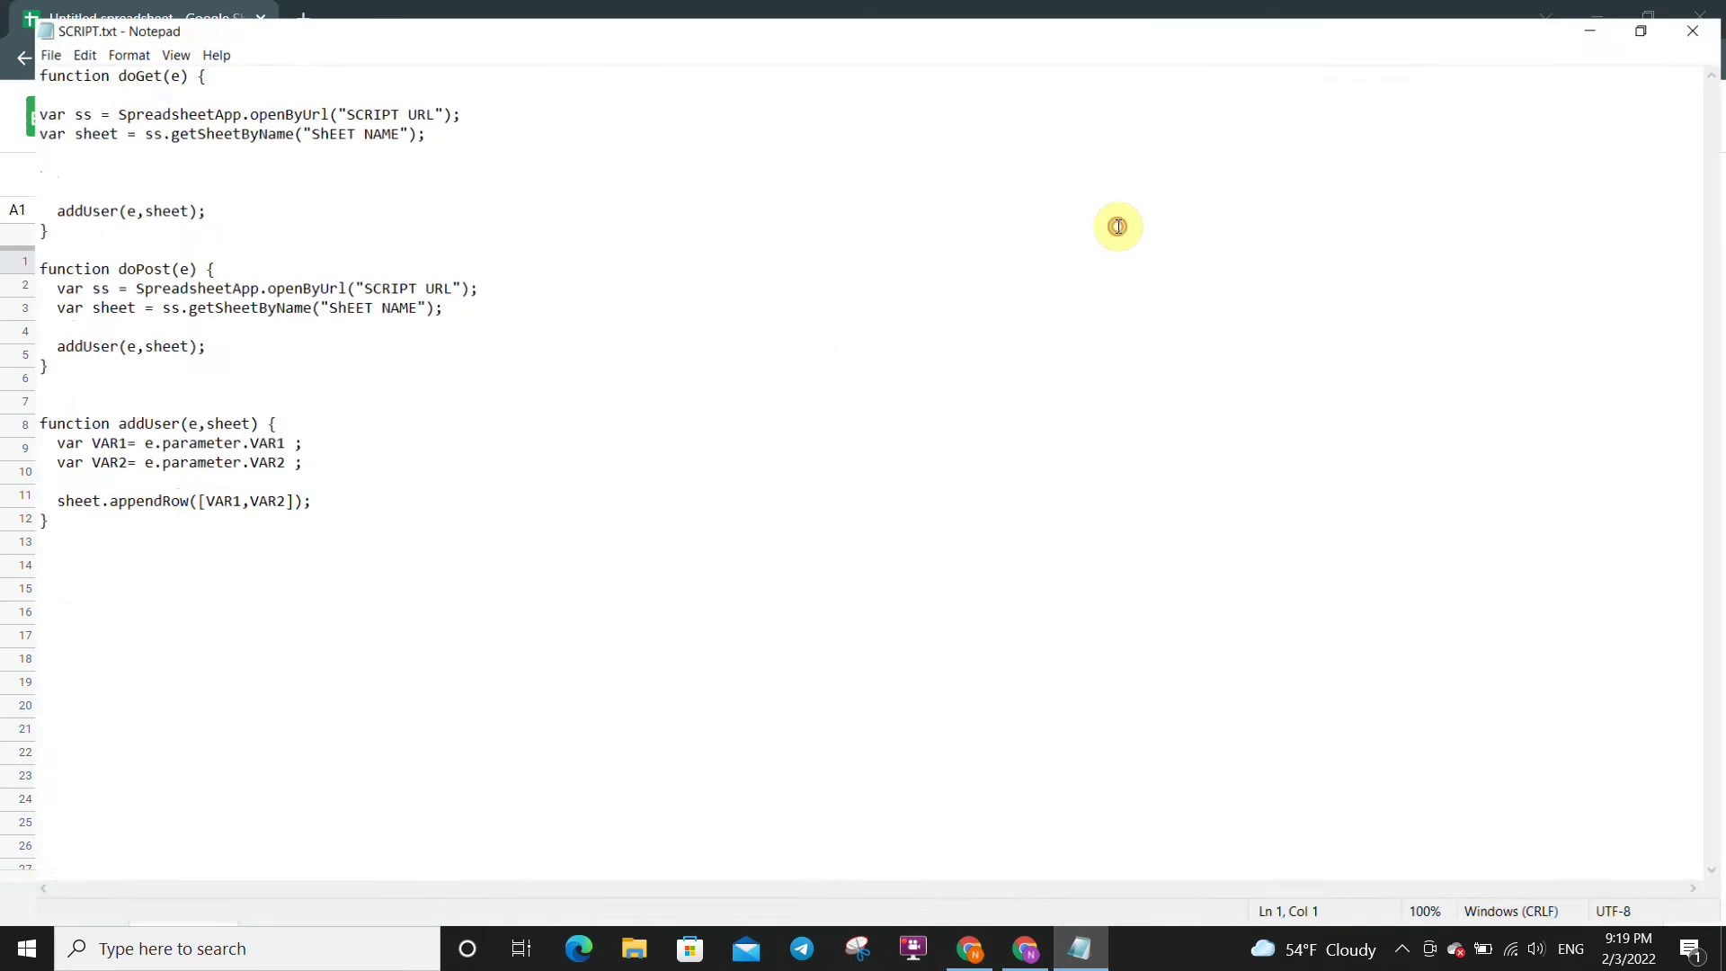
{"action": "left_click", "coordinate": [1645, 13]}
{"action": "mouse_move", "coordinate": [1286, 200]}
{"action": "left_mouse_down"}
{"action": "mouse_move", "coordinate": [1154, 239]}
{"action": "mouse_move", "coordinate": [1050, 188]}
{"action": "left_mouse_up"}
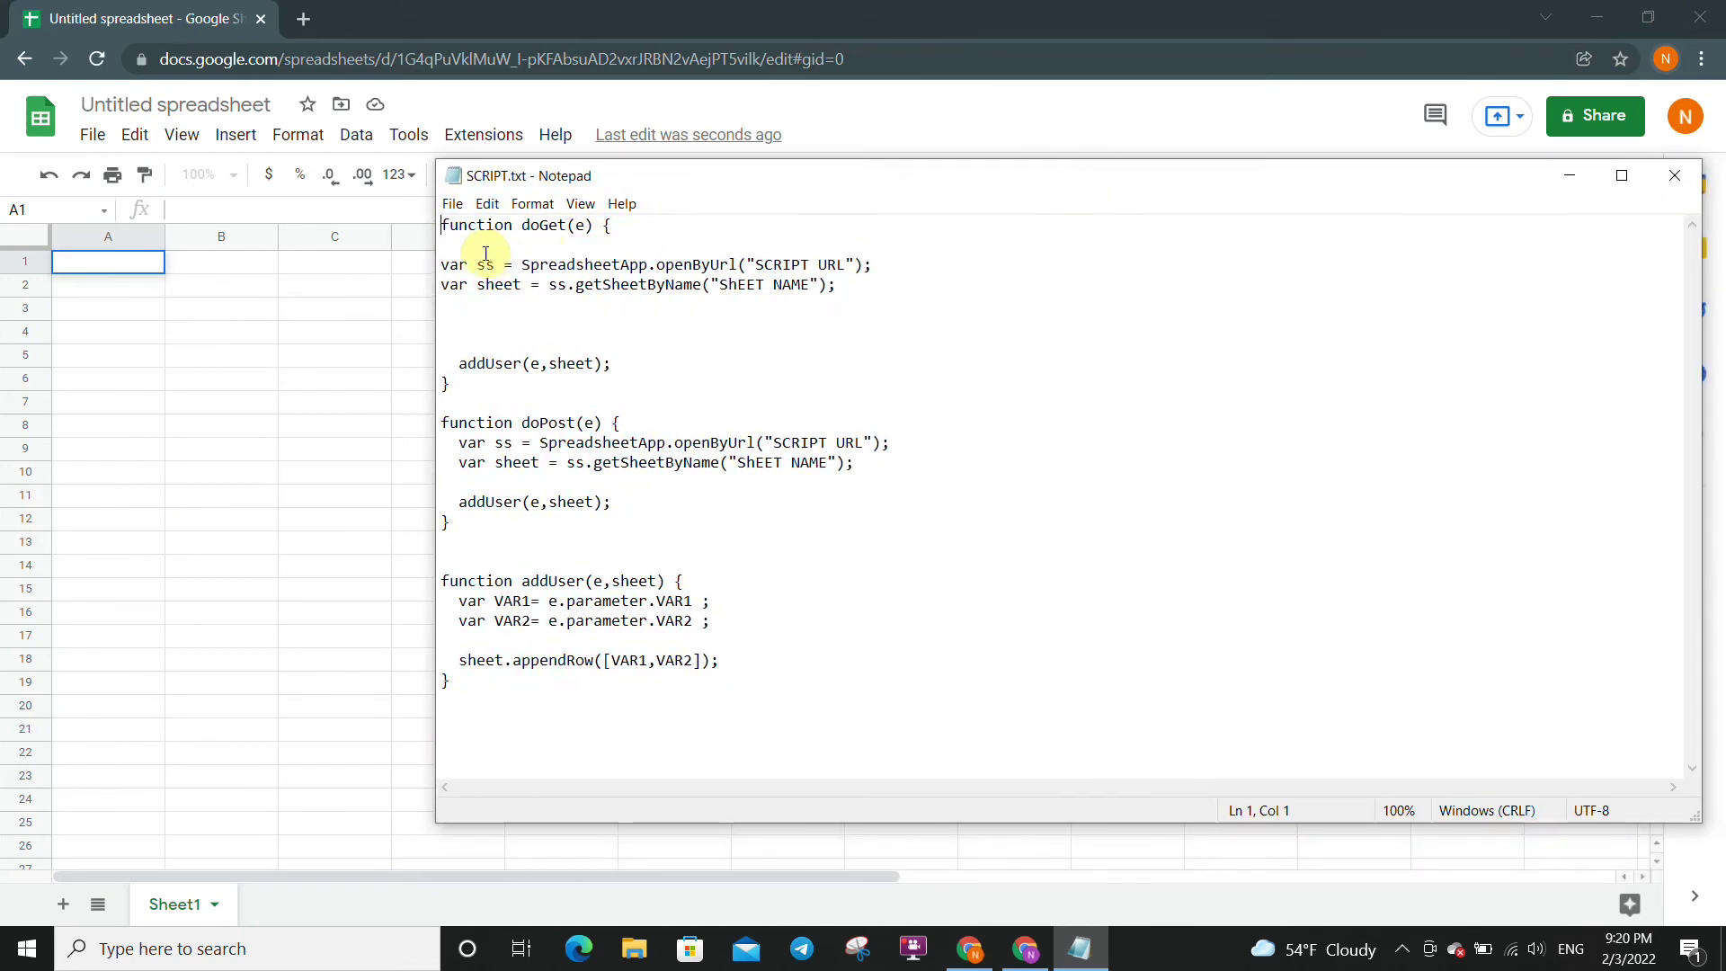
Paste a duplicate doPost function below the original, then delete it
{"action": "mouse_move", "coordinate": [443, 223]}
{"action": "left_mouse_down"}
{"action": "mouse_move", "coordinate": [644, 342]}
{"action": "mouse_move", "coordinate": [646, 364]}
{"action": "left_mouse_up"}
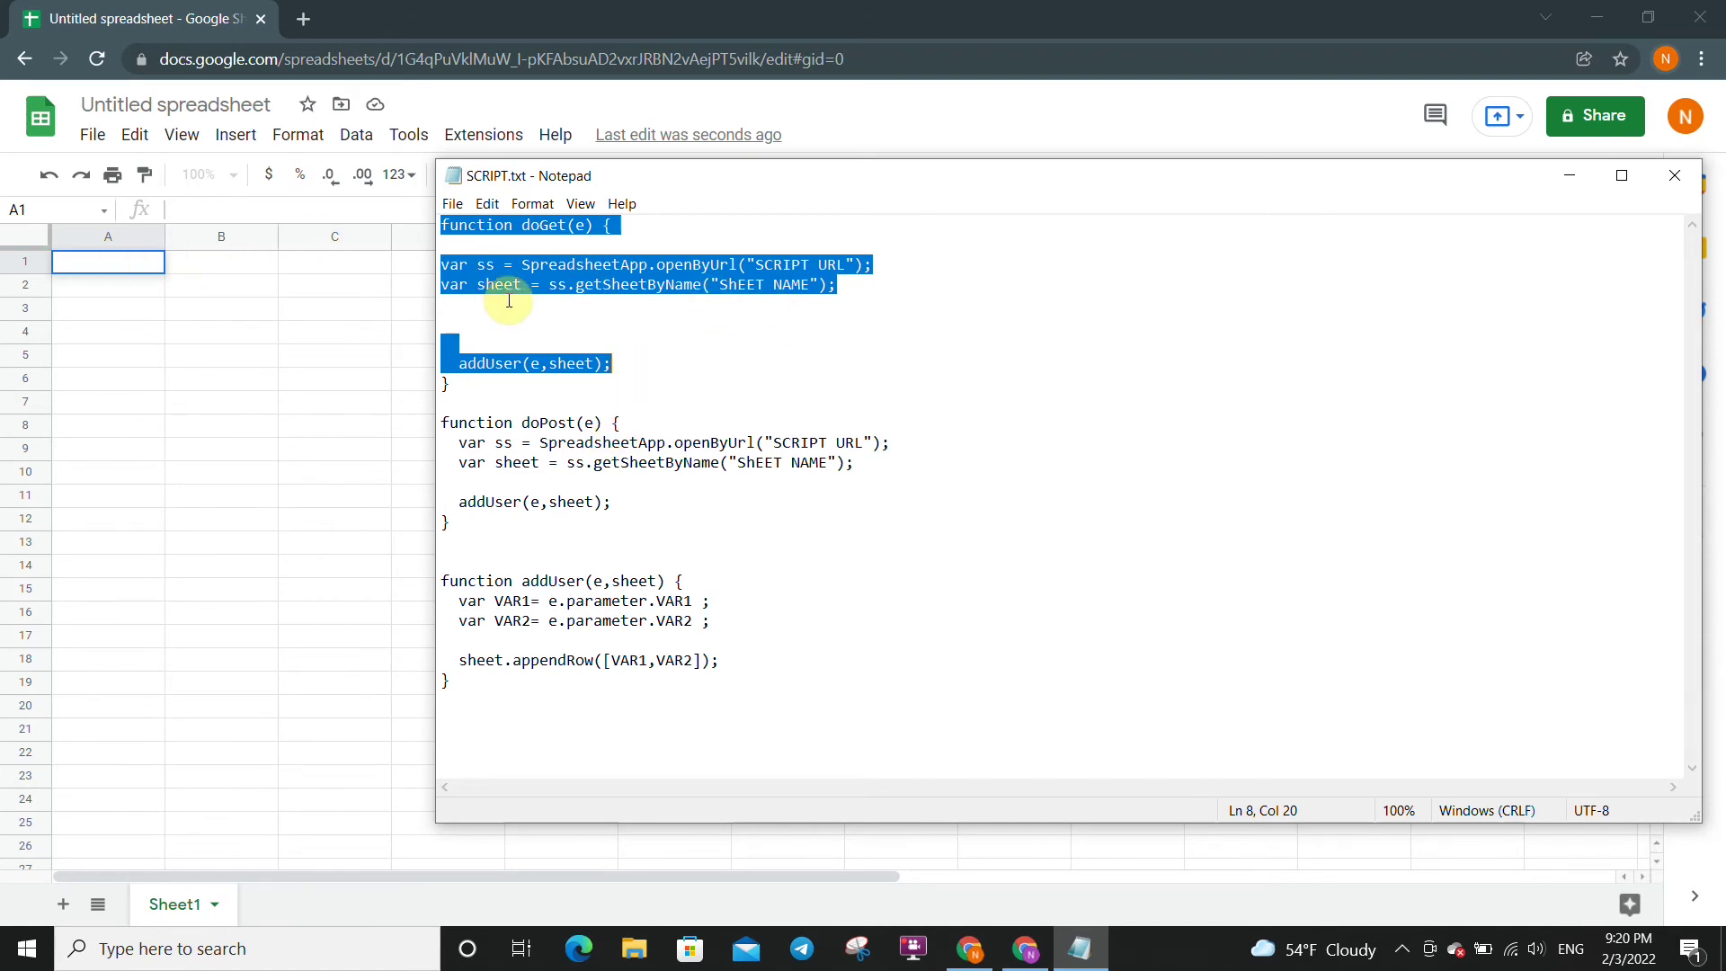
{"action": "left_click_drag", "start_coordinate": [443, 425], "coordinate": [646, 531]}
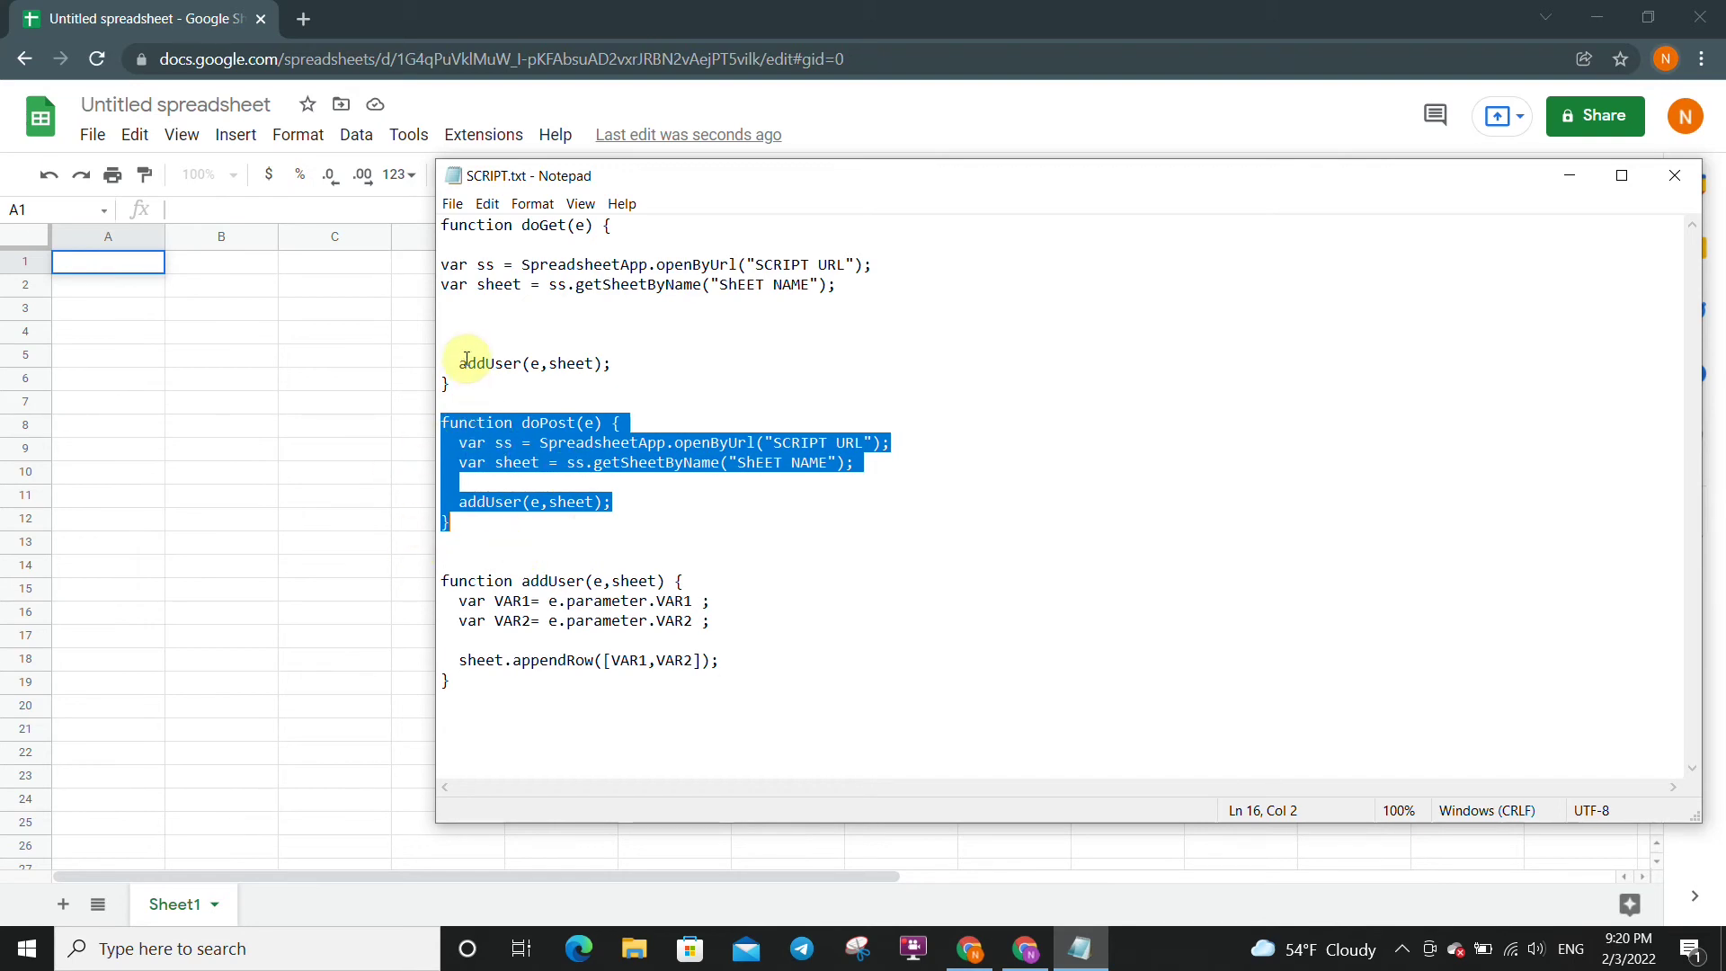
{"action": "left_click", "coordinate": [471, 521]}
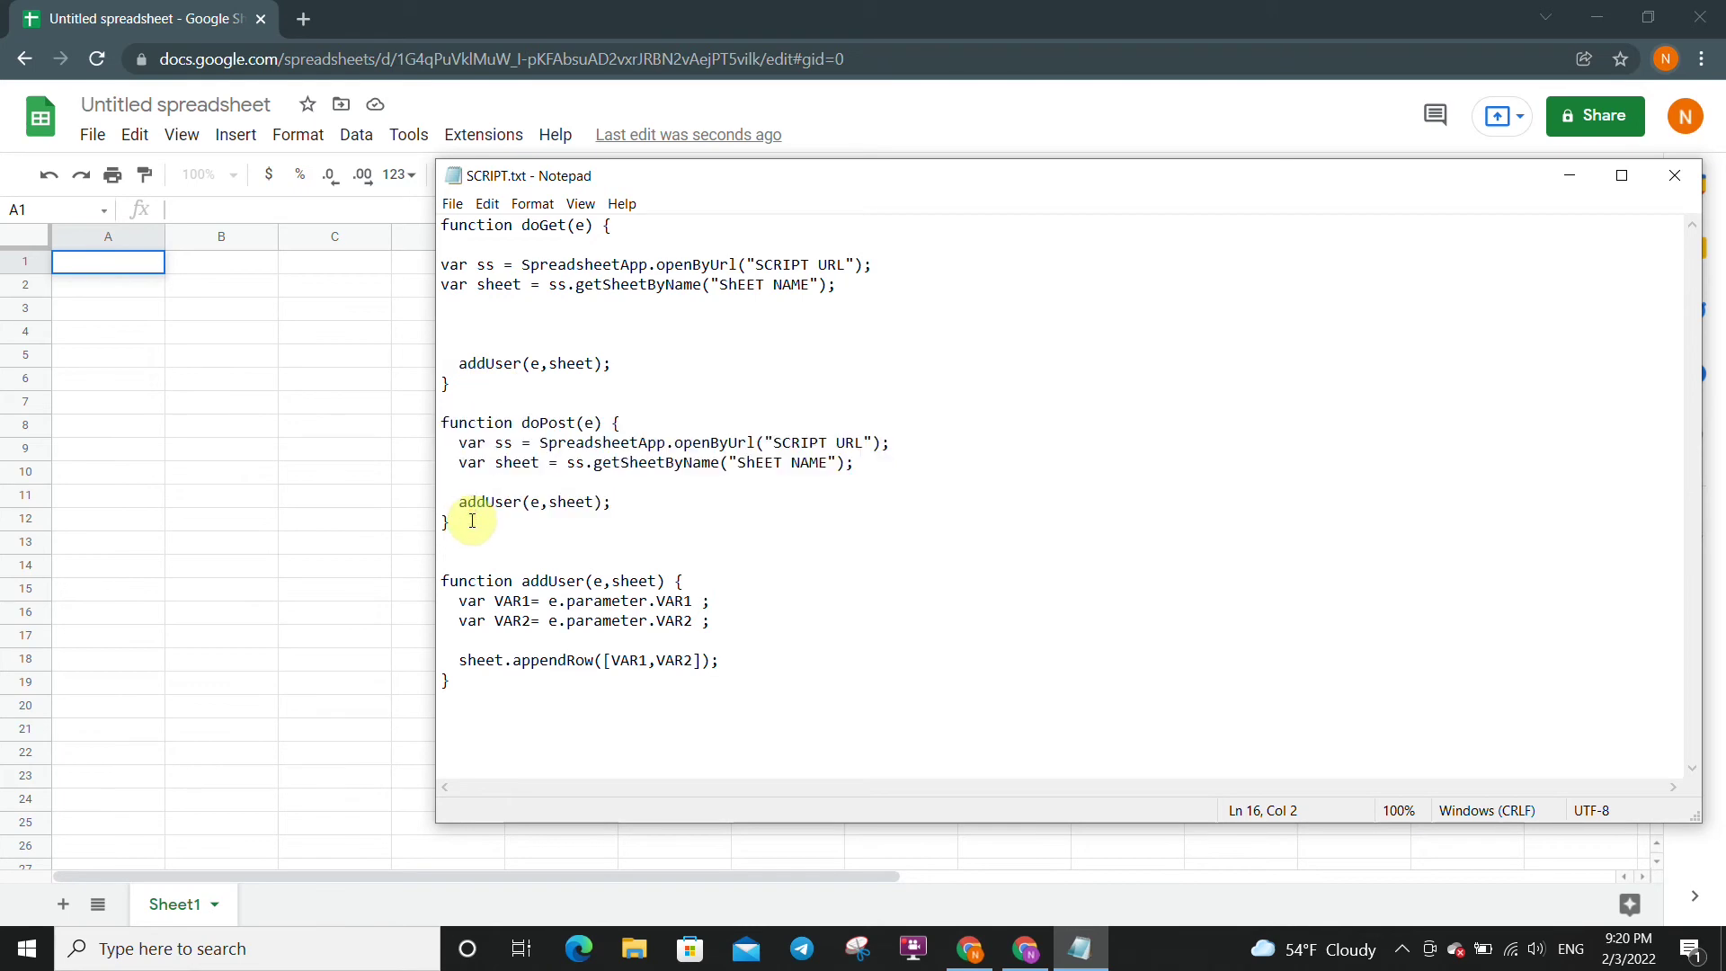
{"action": "key", "text": "Return"}
{"action": "type", "text": "function doPost(e) {   var ss = SpreadsheetApp.openByUrl(\"SCRIPT URL\");   var sheet = ss.getSheetByName(\"ShEET NAME\");    addUser(e,sheet); }"}
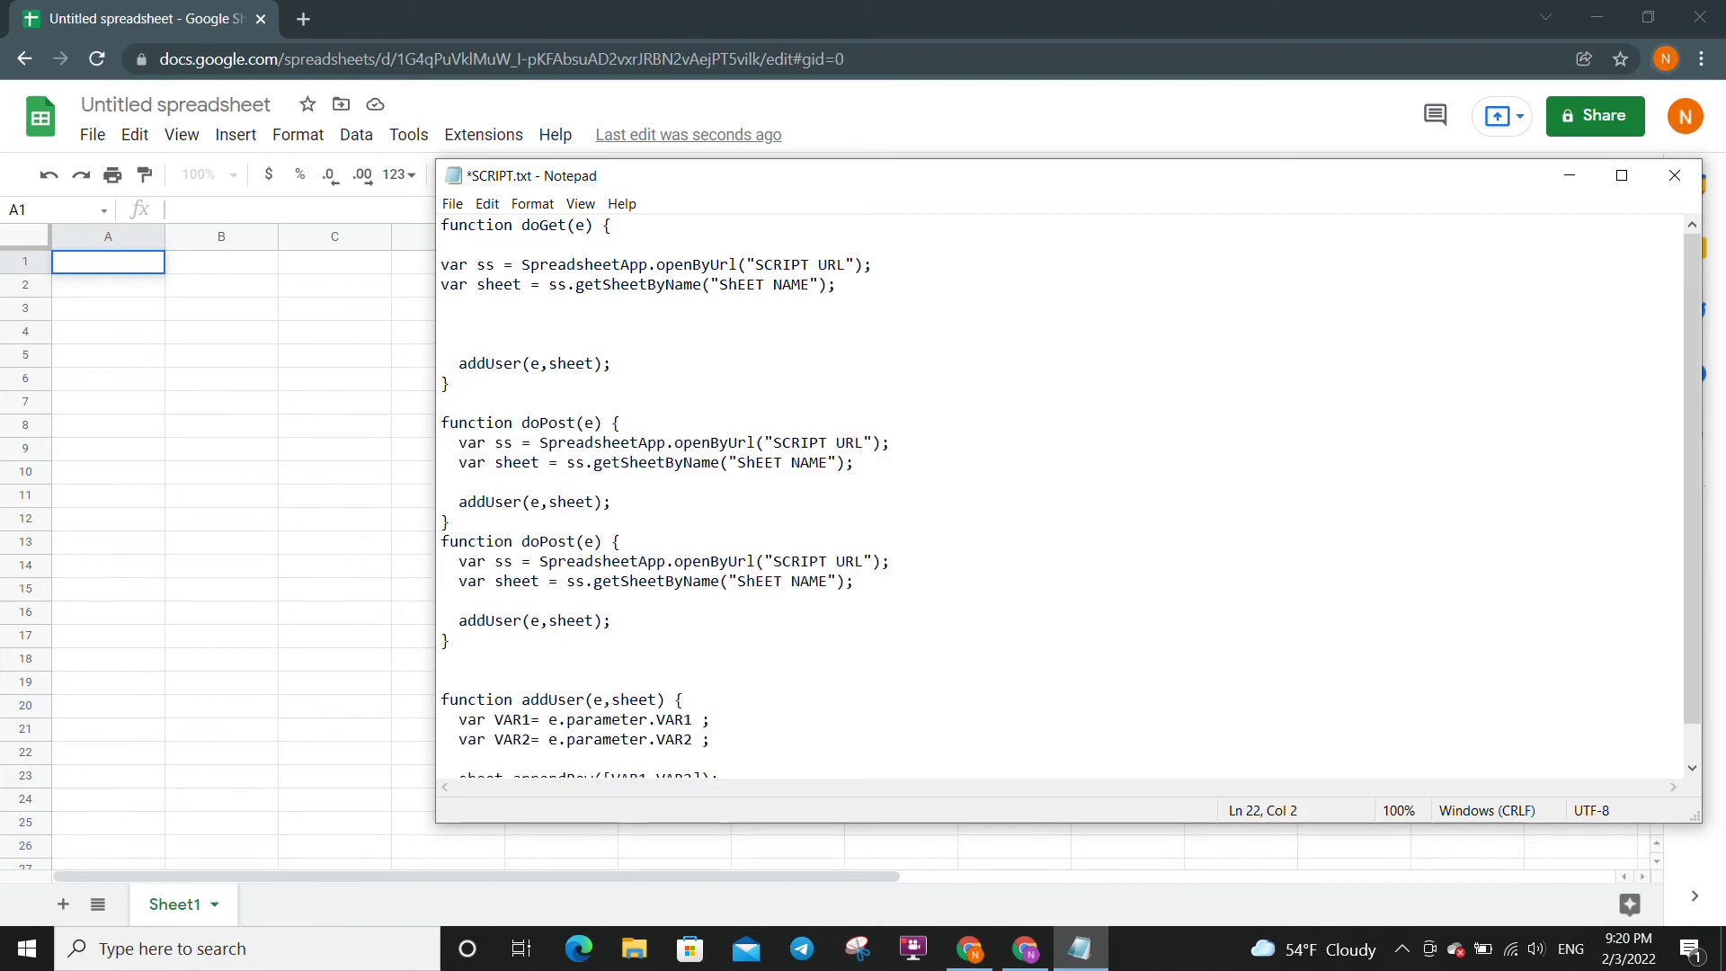
{"action": "left_click_drag", "start_coordinate": [441, 543], "coordinate": [547, 658]}
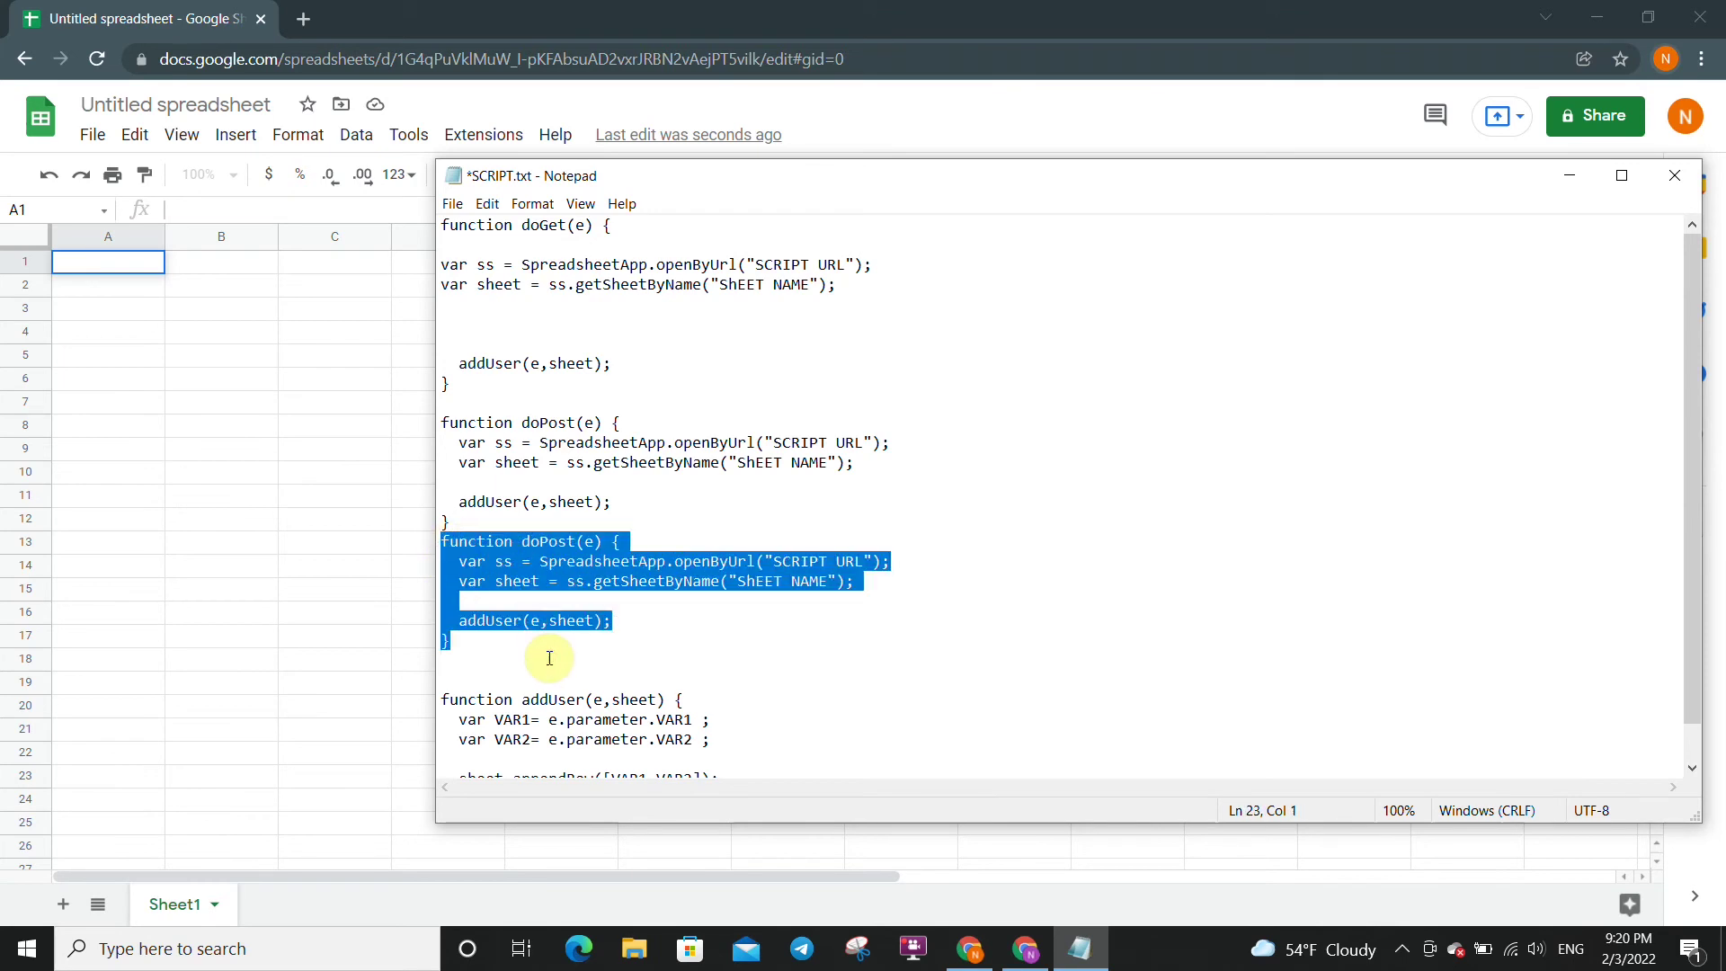
{"action": "key", "text": "Delete"}
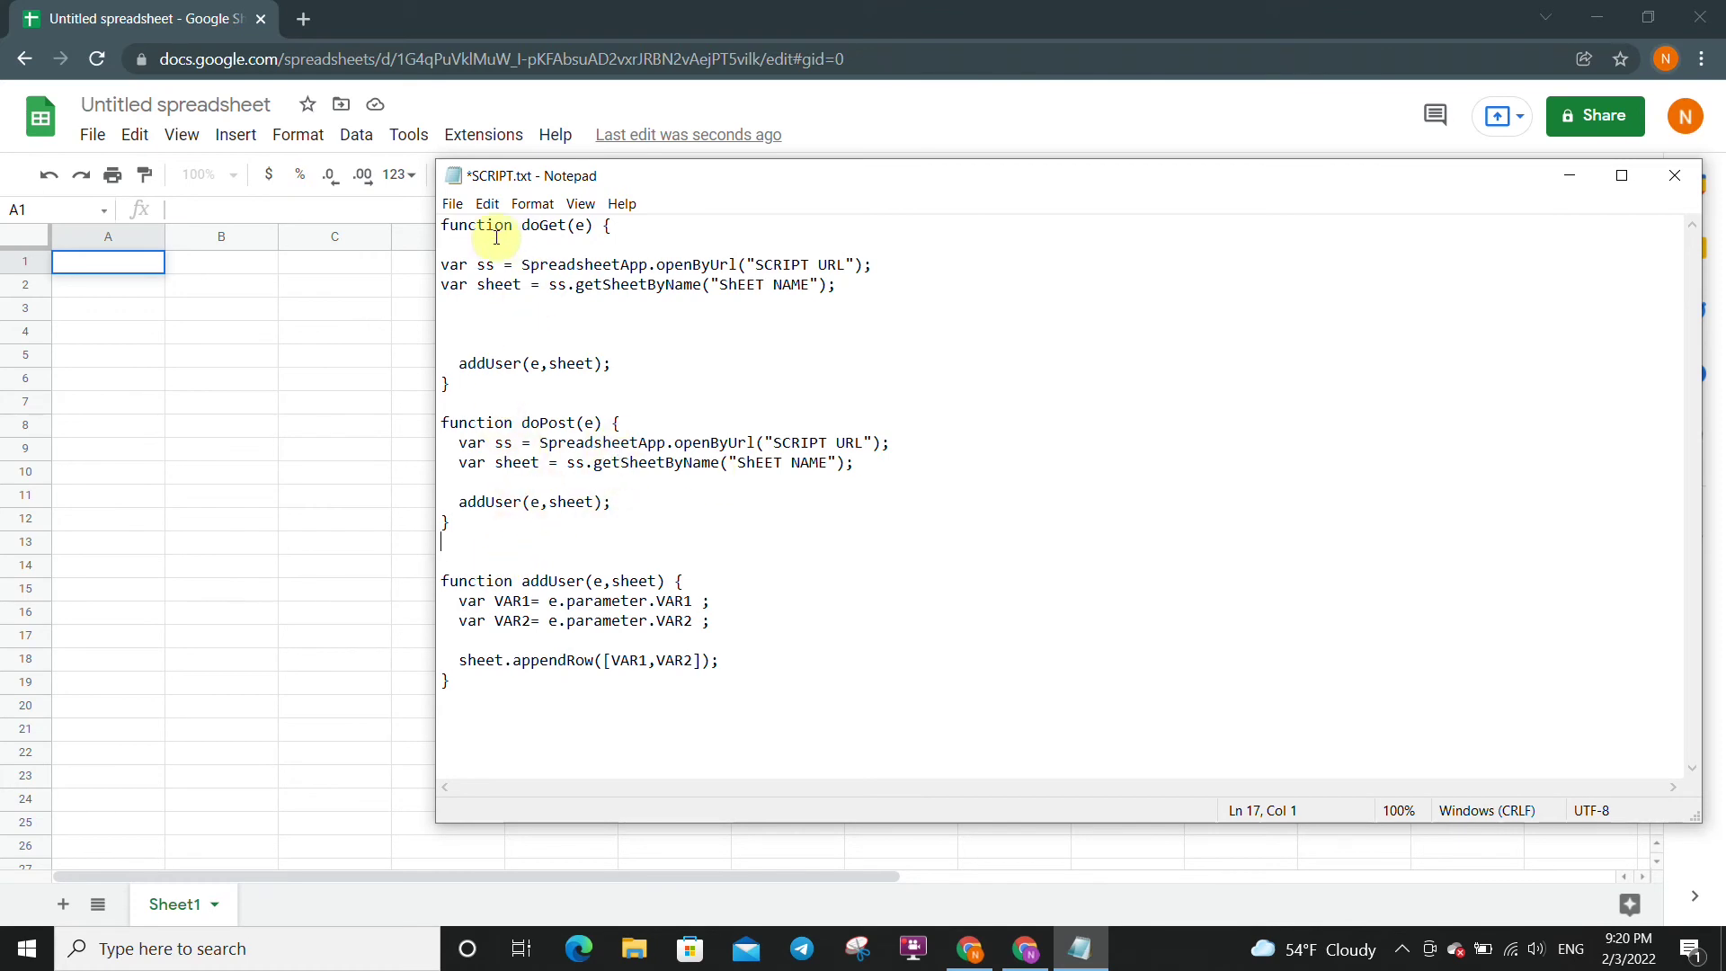
Review the doGet and doPost code, then return to the spreadsheet
{"action": "mouse_move", "coordinate": [438, 226]}
{"action": "left_mouse_down"}
{"action": "mouse_move", "coordinate": [482, 232]}
{"action": "mouse_move", "coordinate": [597, 381]}
{"action": "left_mouse_up"}
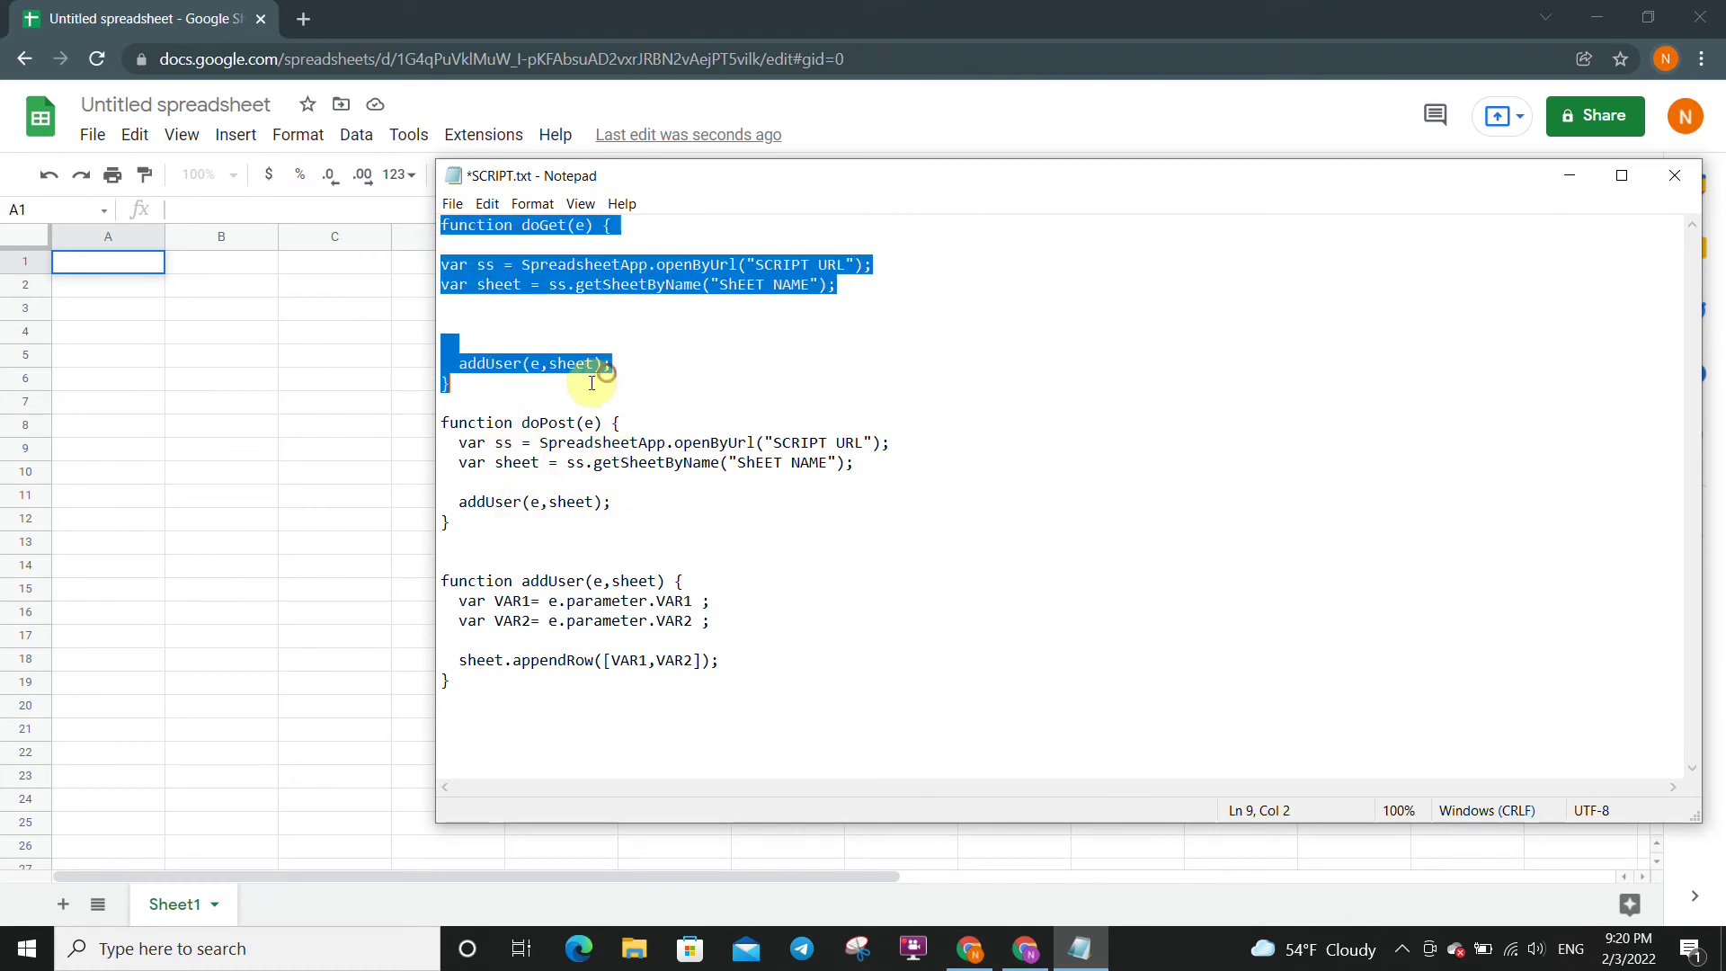
{"action": "left_click_drag", "start_coordinate": [441, 423], "coordinate": [635, 520]}
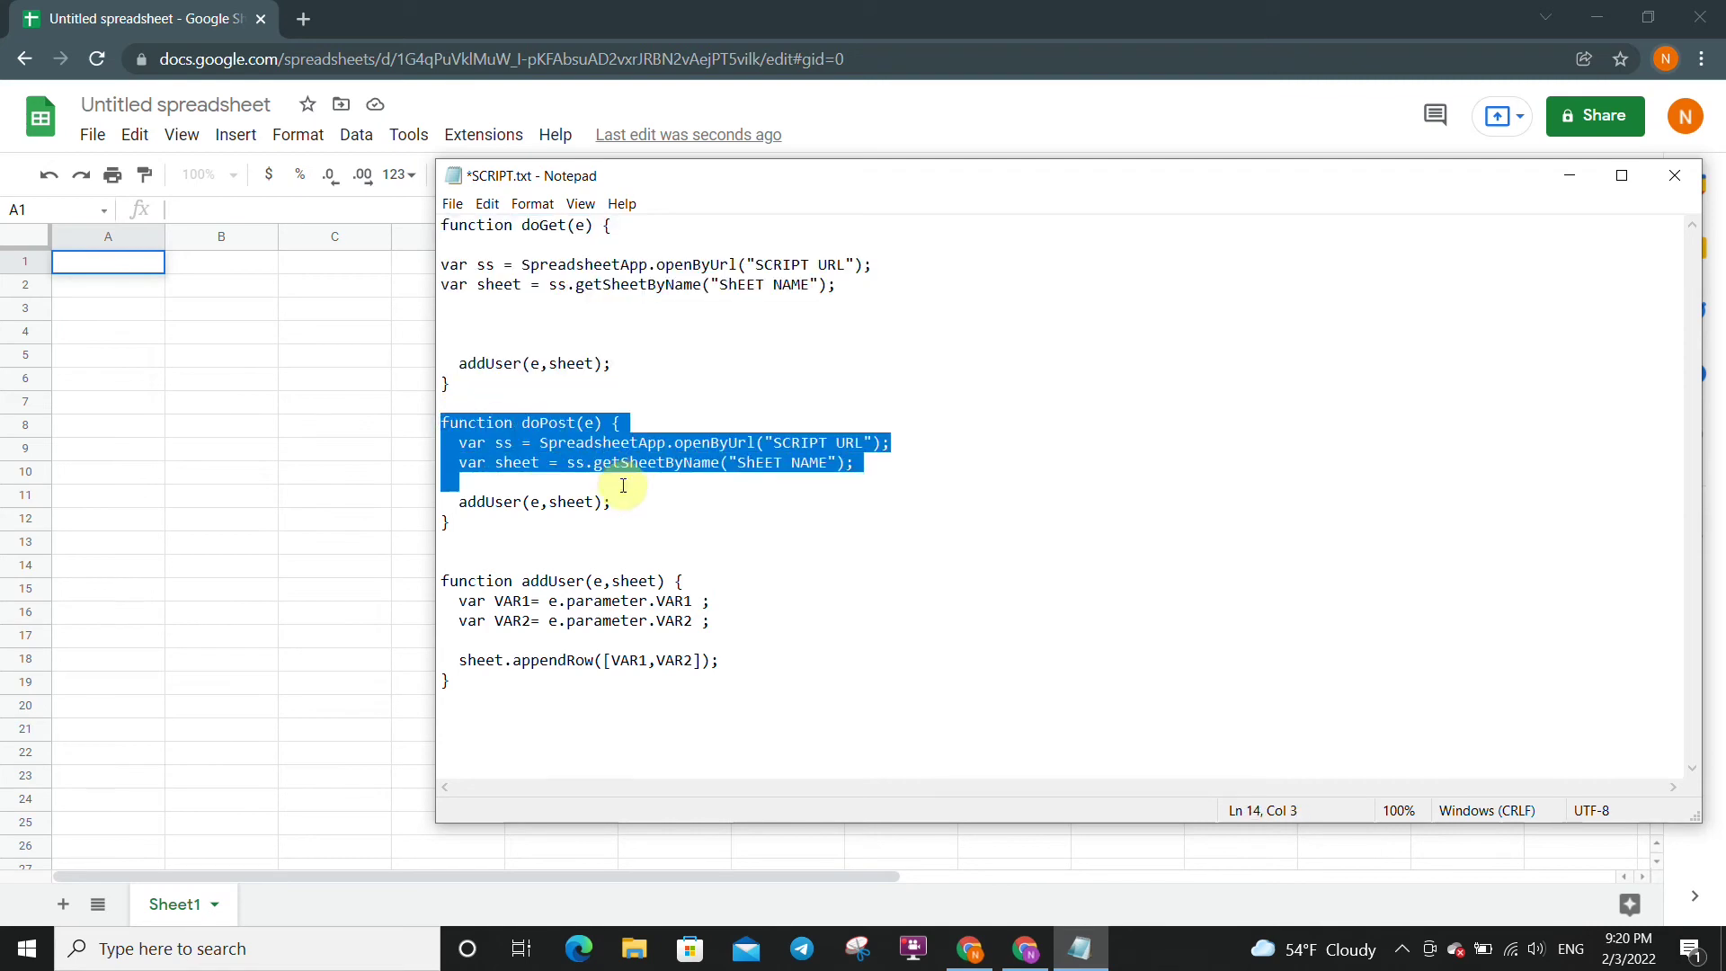
{"action": "left_click", "coordinate": [923, 678]}
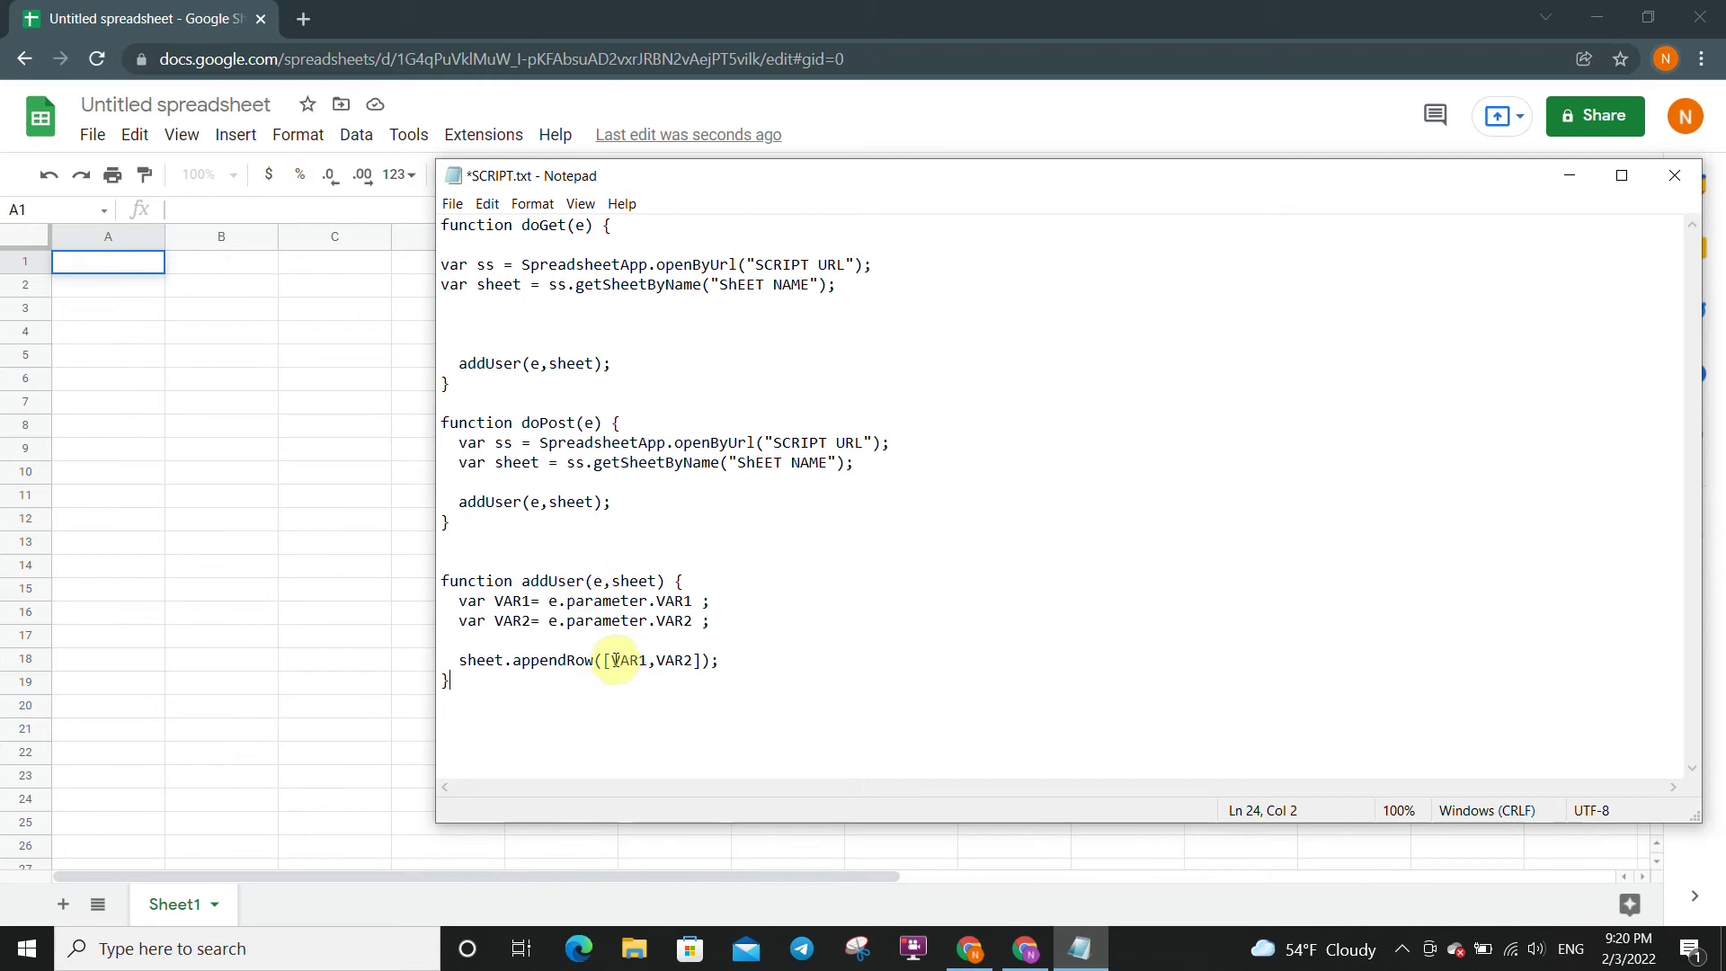
{"action": "left_click", "coordinate": [117, 264]}
{"action": "type", "text": "name"}
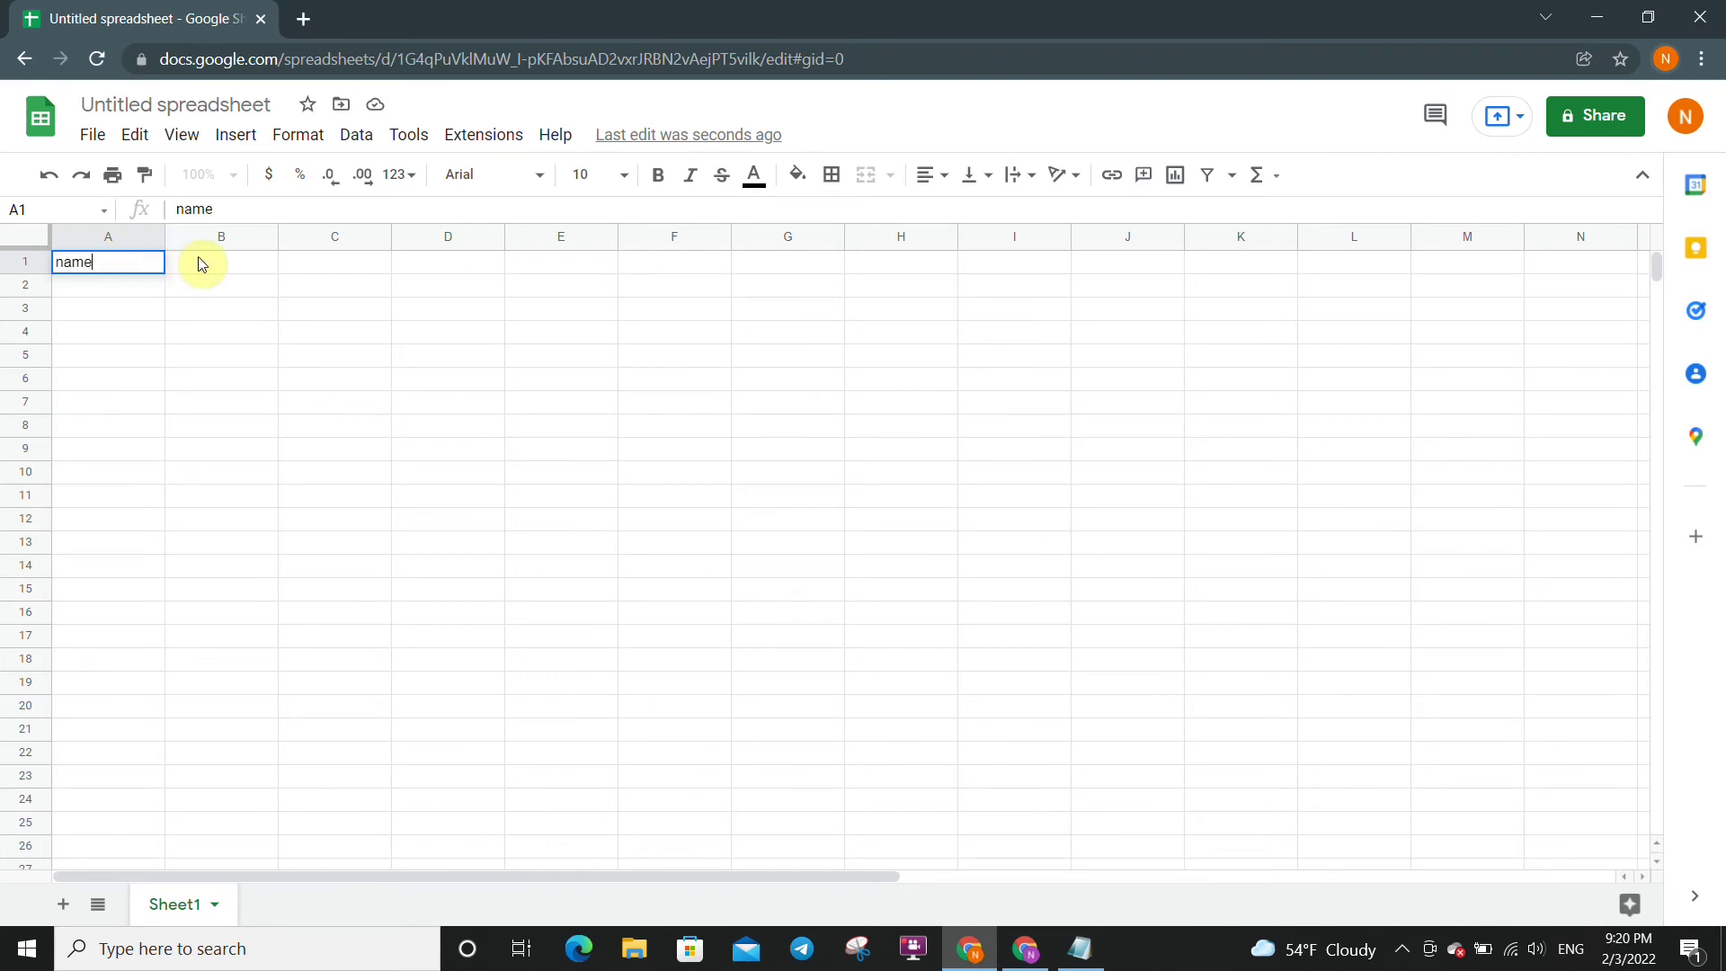
Enter the header 'name' in A1 and 'age' in B1 of Sheet1
{"action": "left_click", "coordinate": [200, 259]}
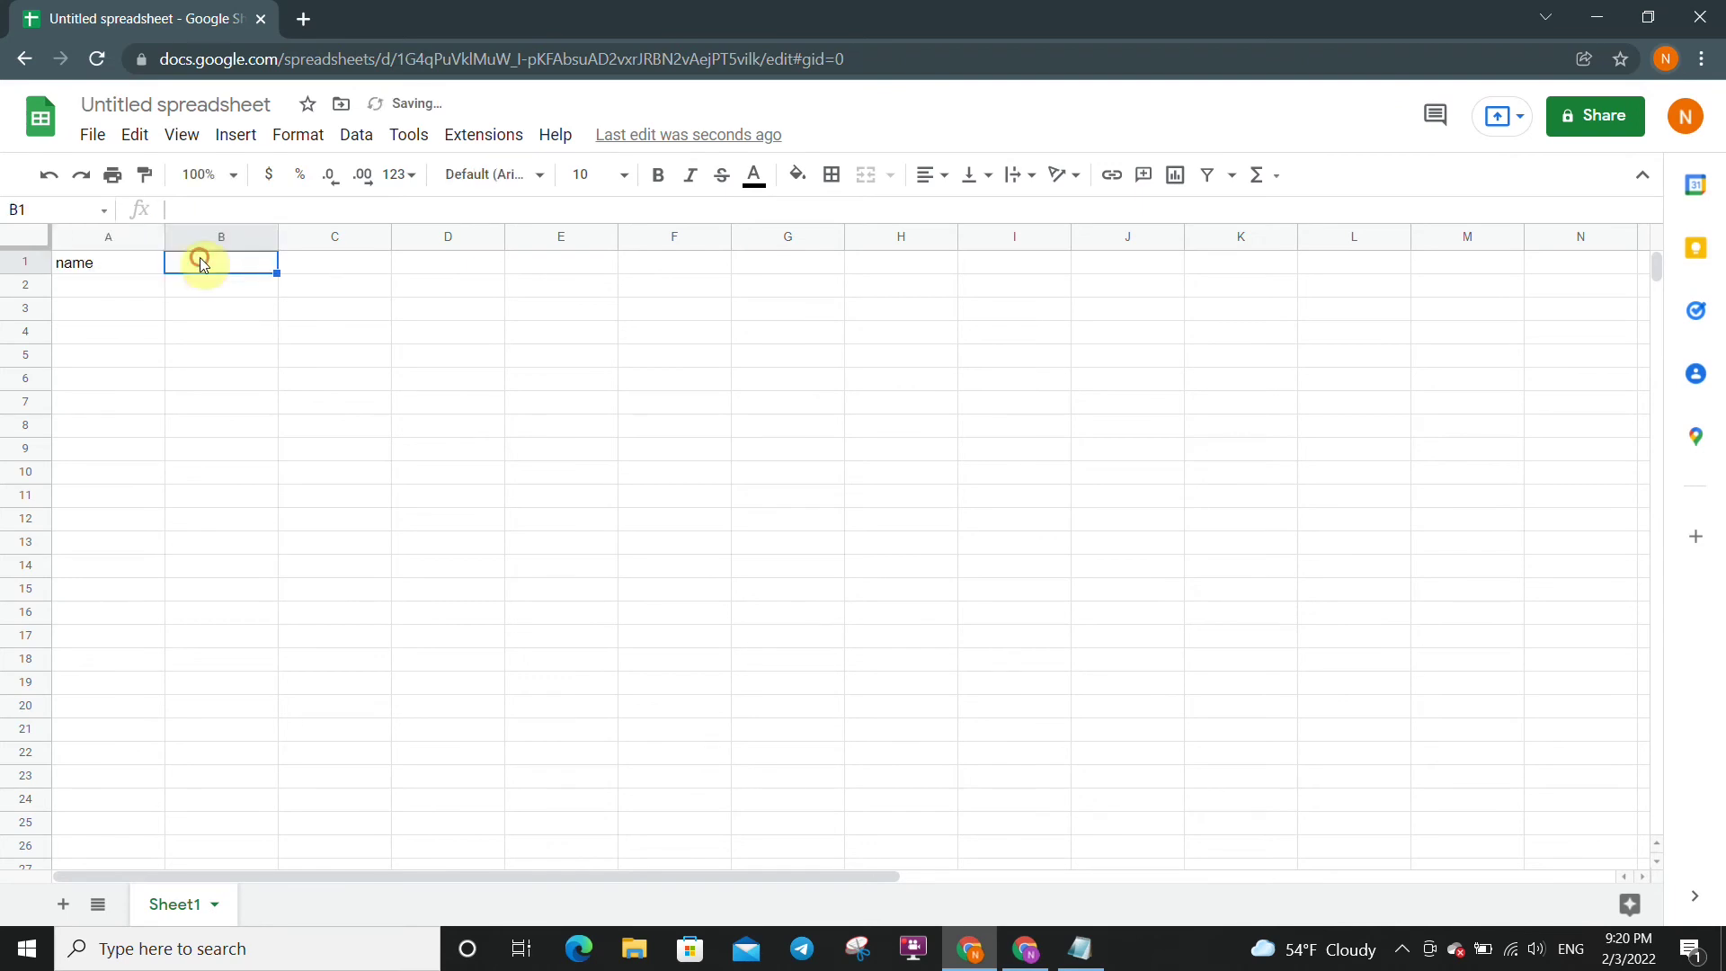
{"action": "double_click", "coordinate": [199, 265]}
{"action": "type", "text": "age"}
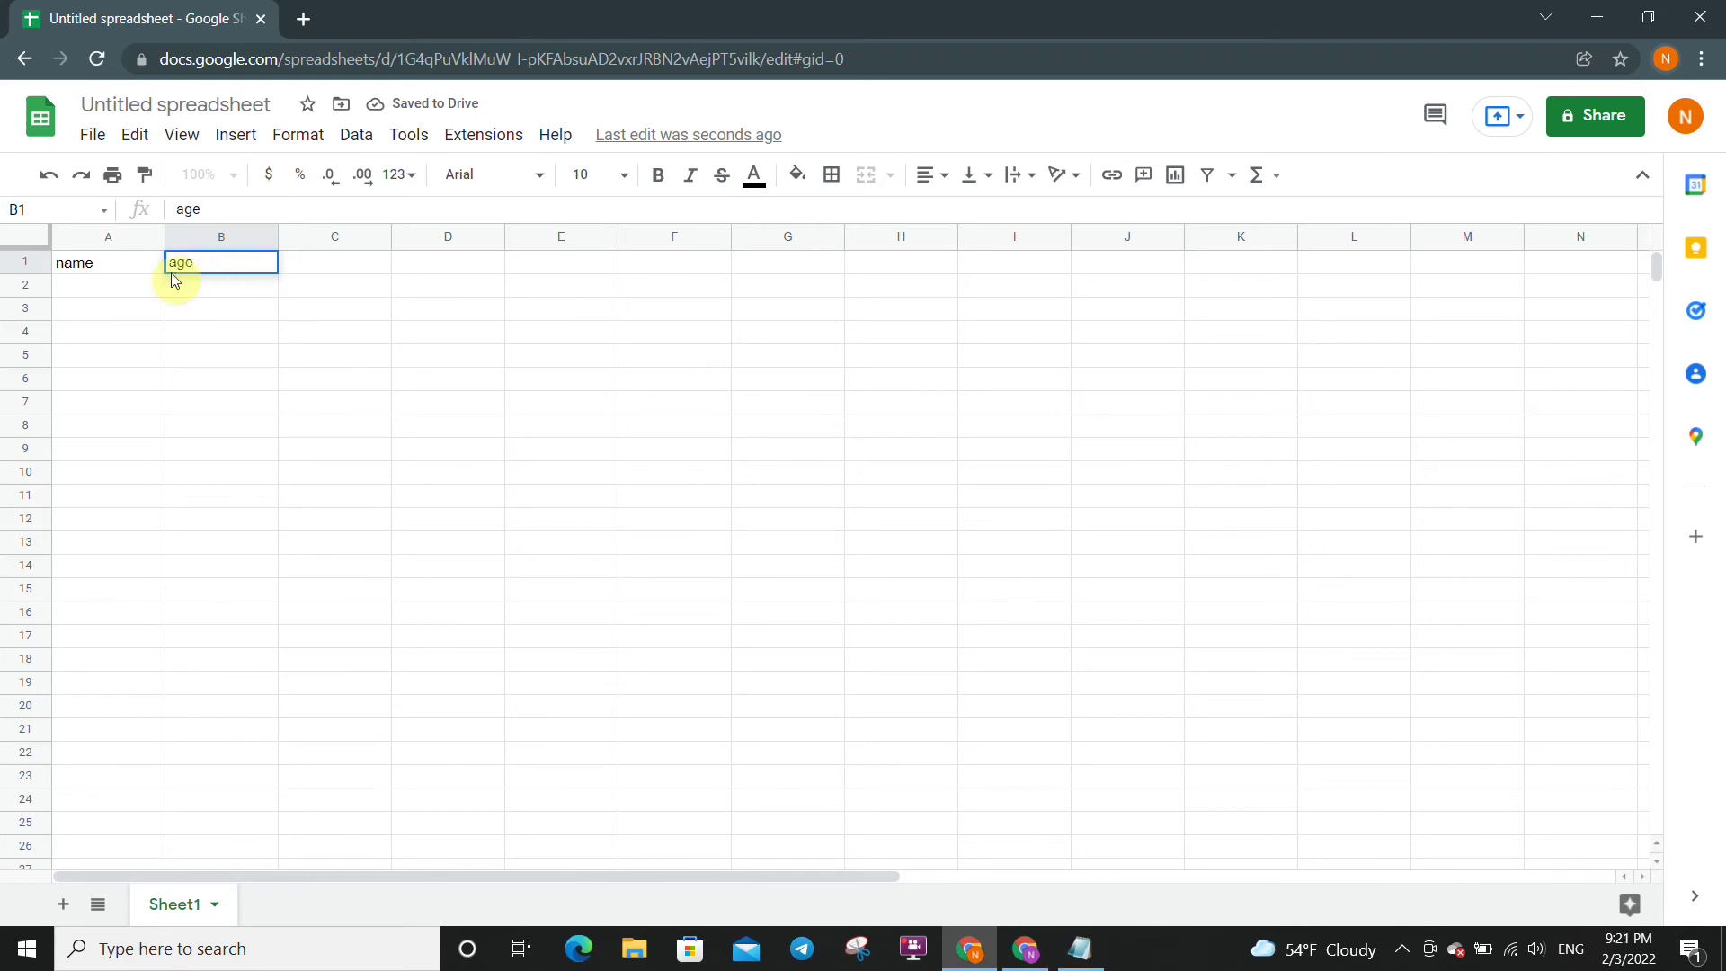
{"action": "left_click", "coordinate": [123, 271]}
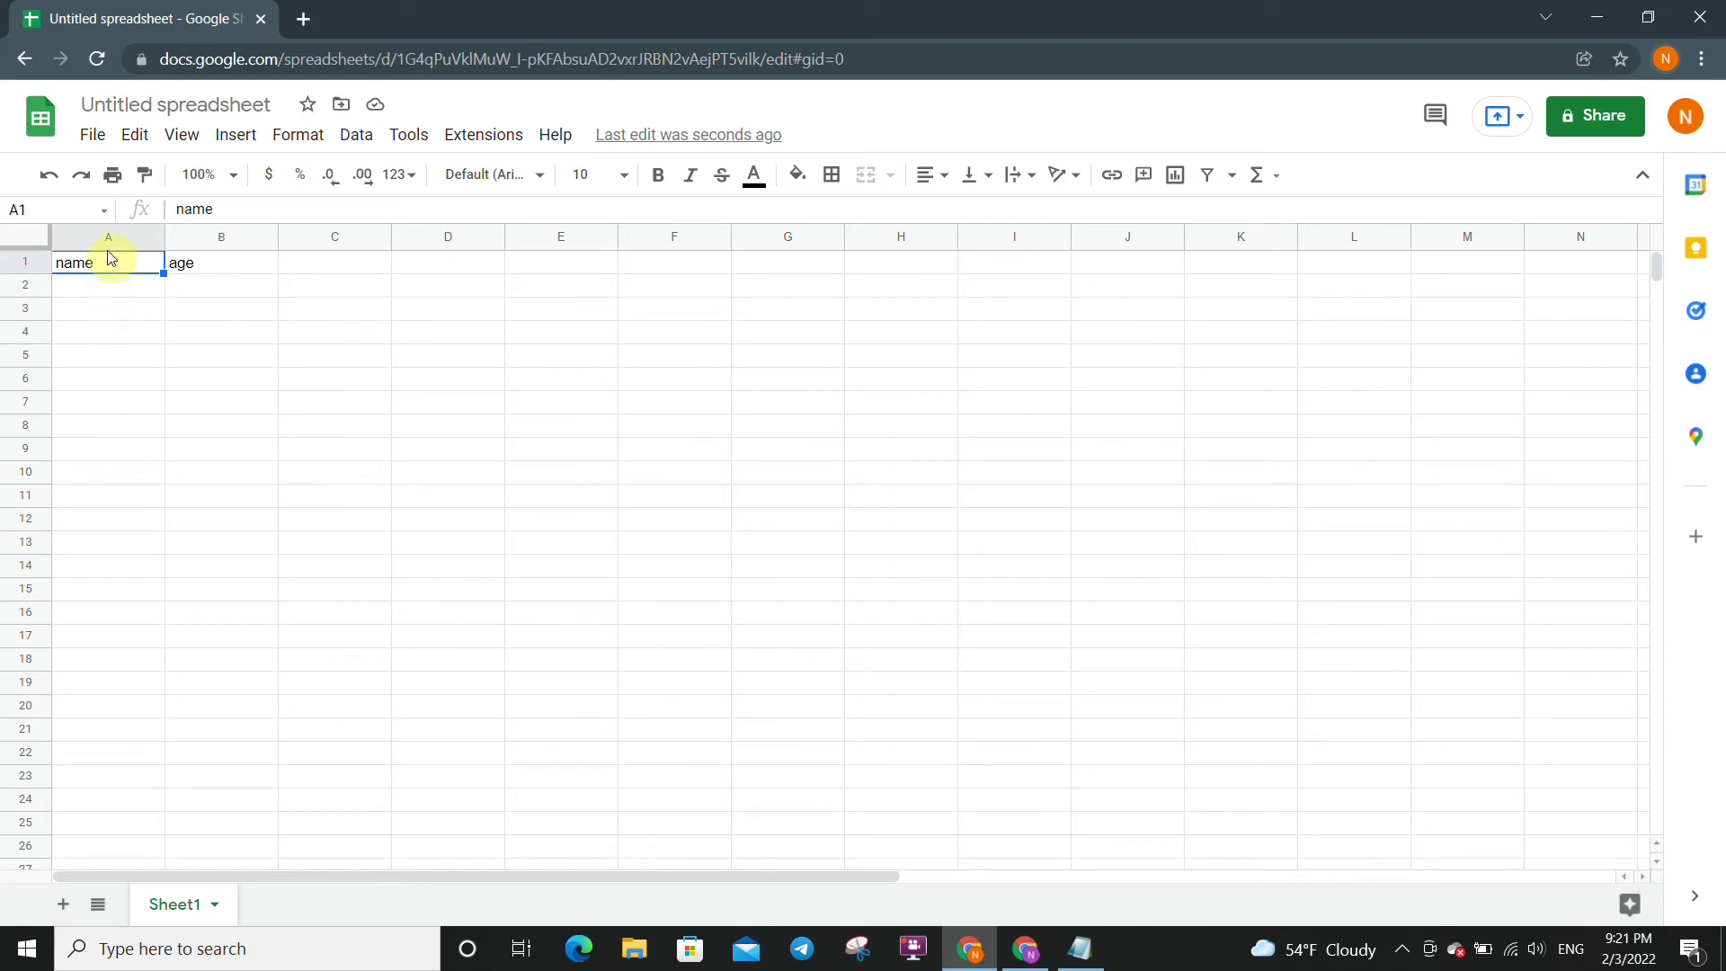
{"action": "left_click", "coordinate": [206, 275]}
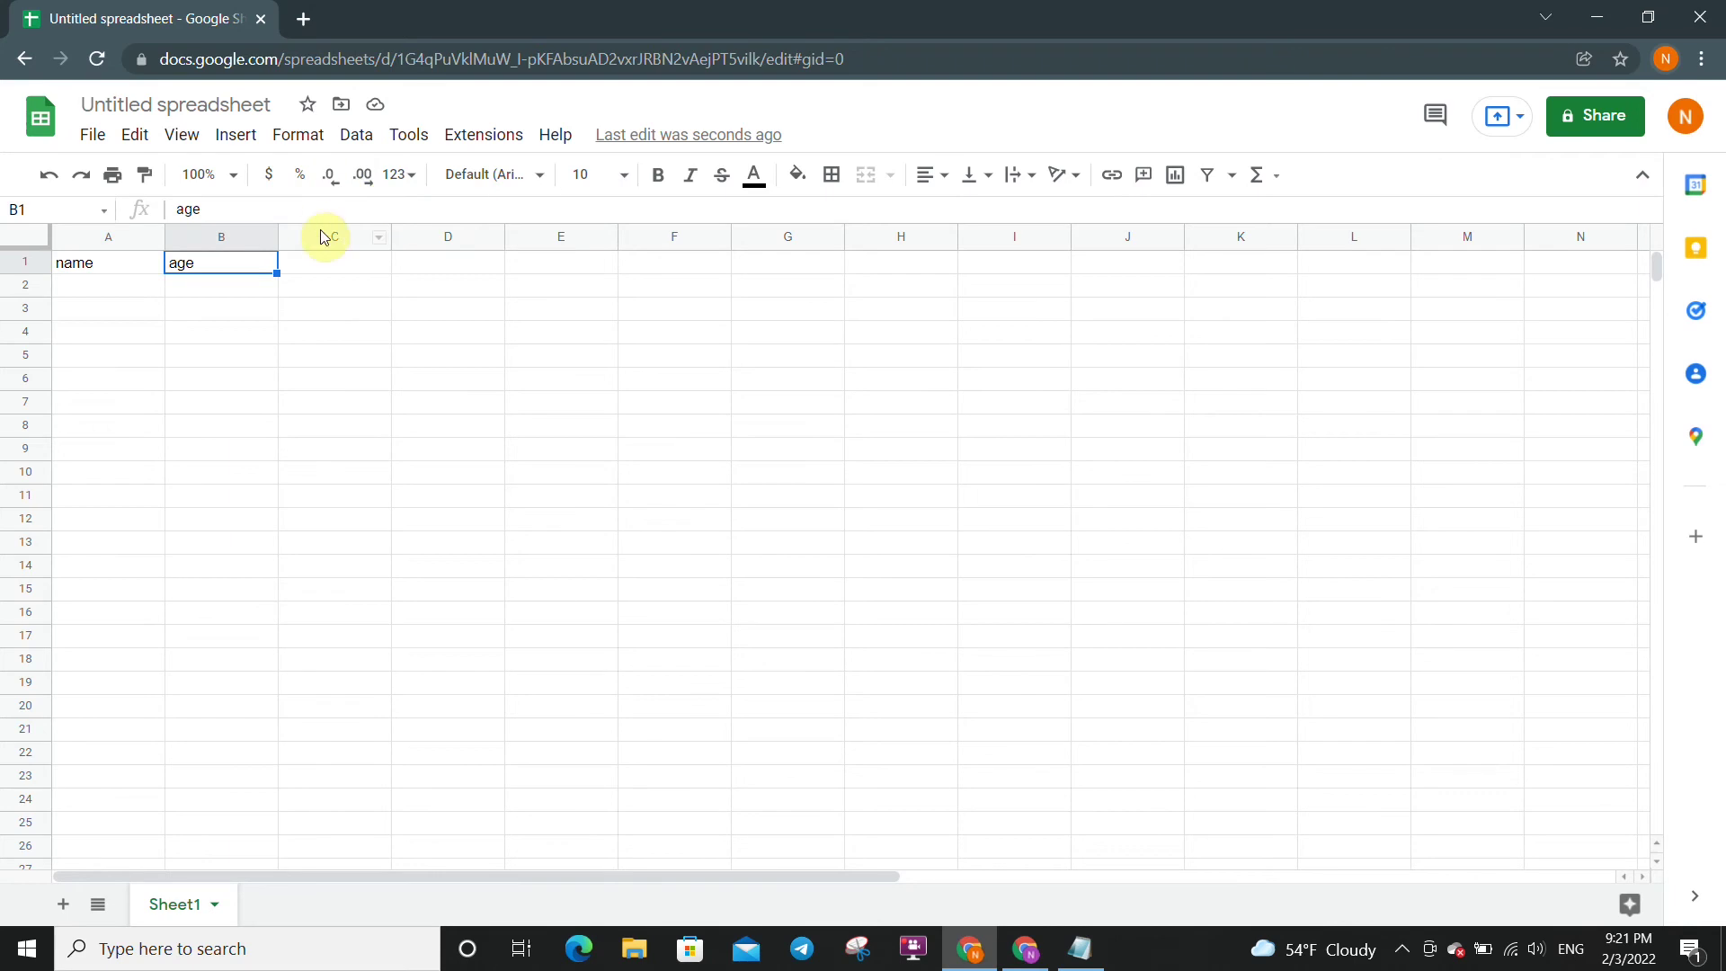
Make the A1:B1 headers blue, bold, 14 pt and horizontally centred
{"action": "left_click", "coordinate": [93, 264]}
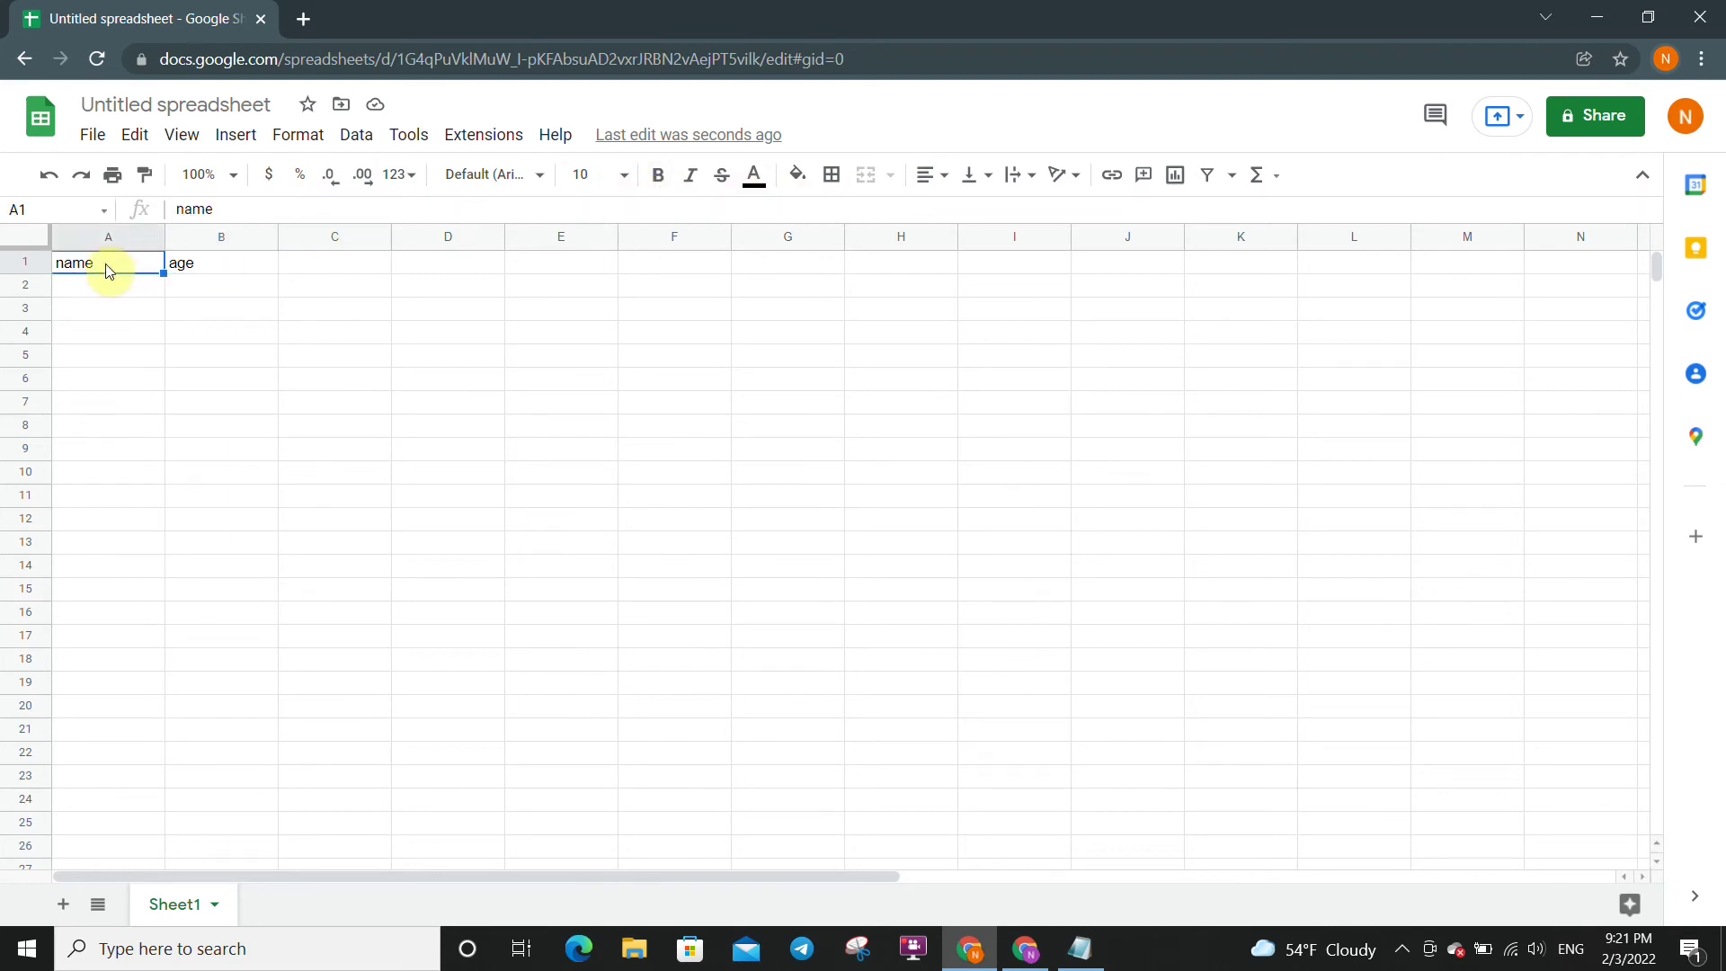
{"action": "left_click_drag", "start_coordinate": [108, 270], "coordinate": [220, 263]}
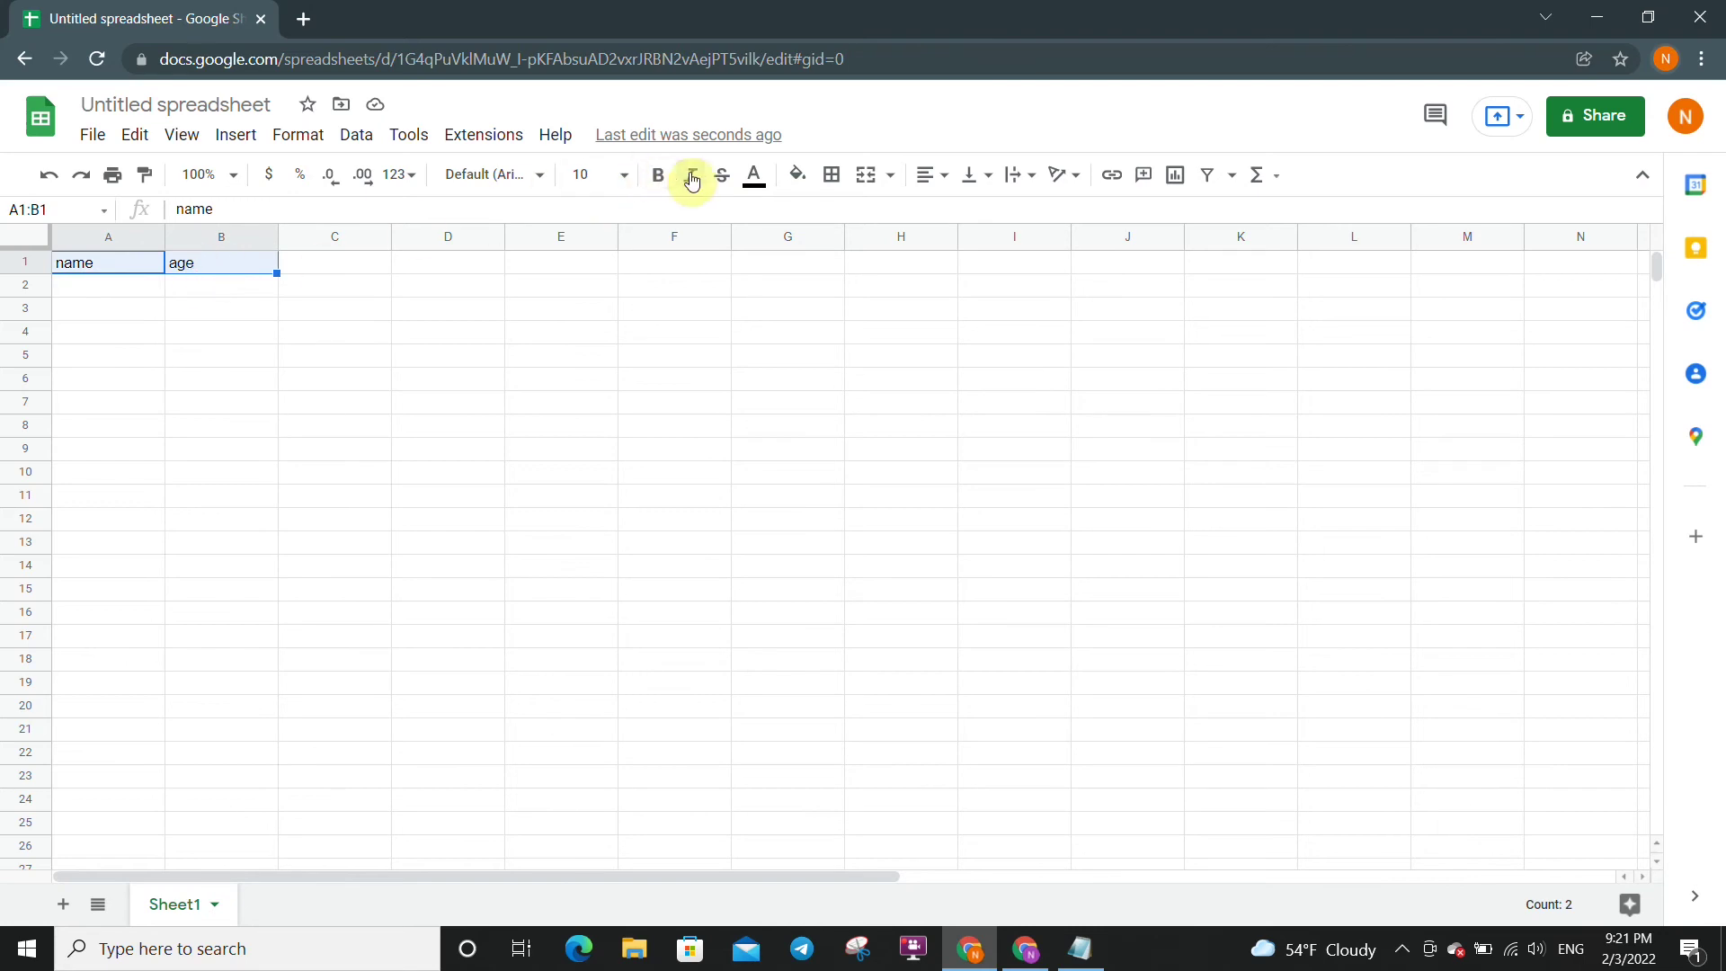
{"action": "left_click", "coordinate": [755, 175]}
{"action": "left_click", "coordinate": [817, 239]}
{"action": "left_click", "coordinate": [658, 174]}
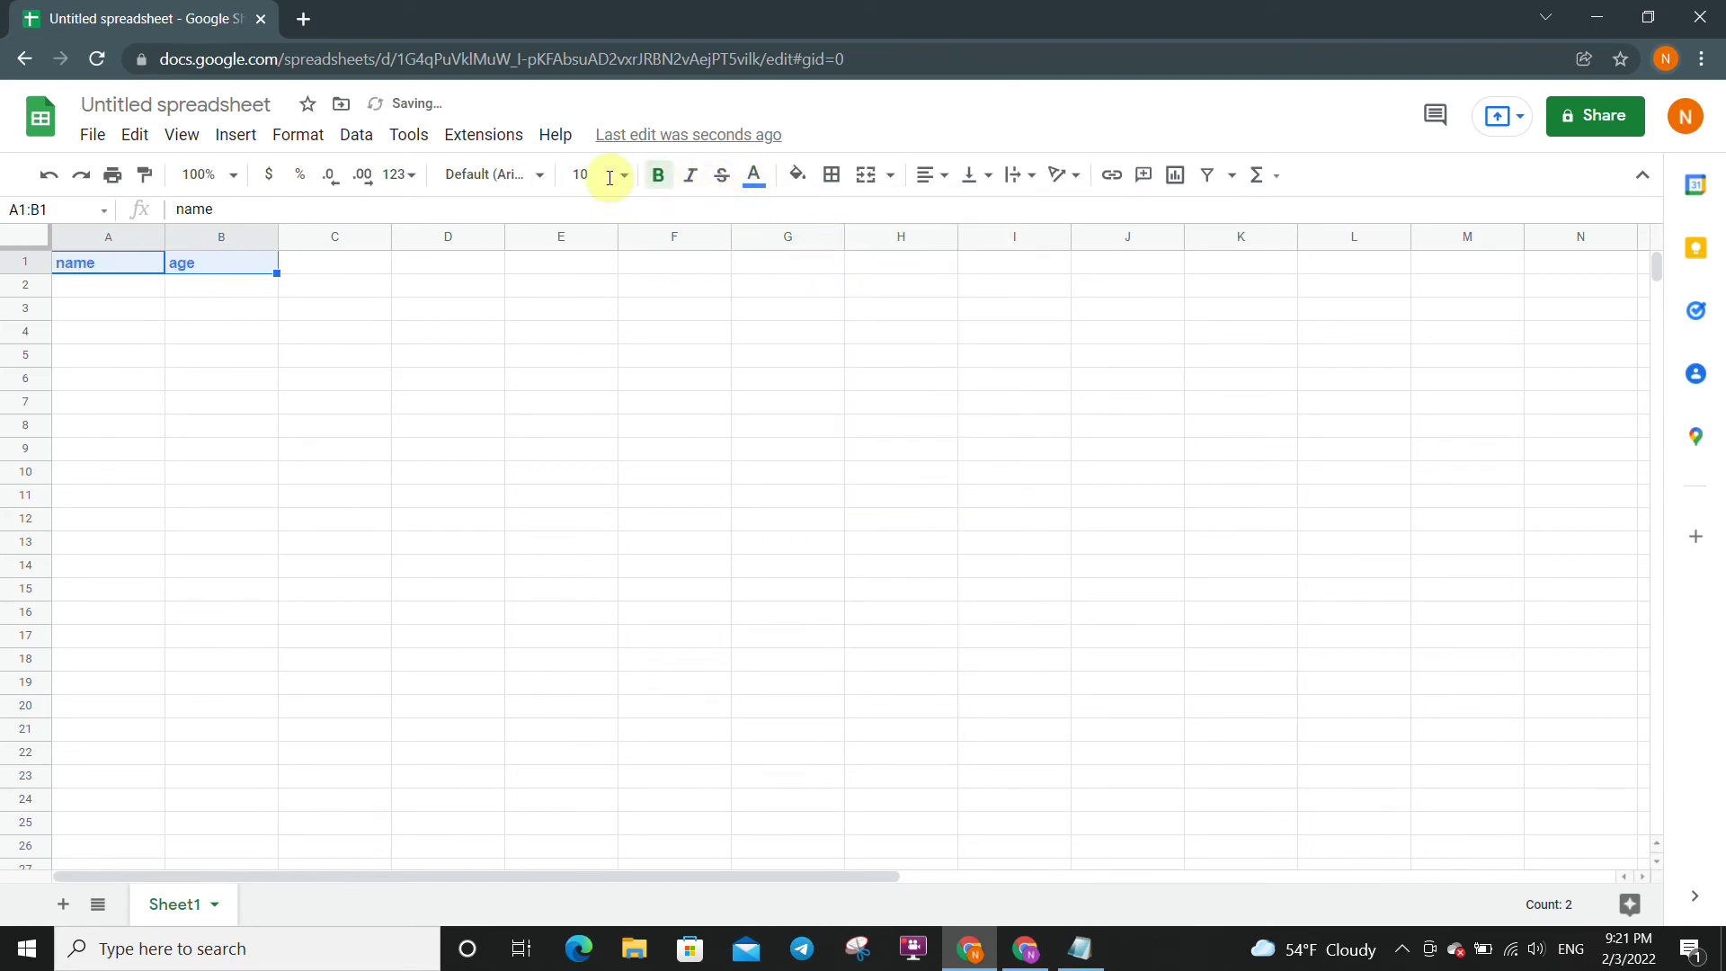
{"action": "left_click", "coordinate": [620, 175]}
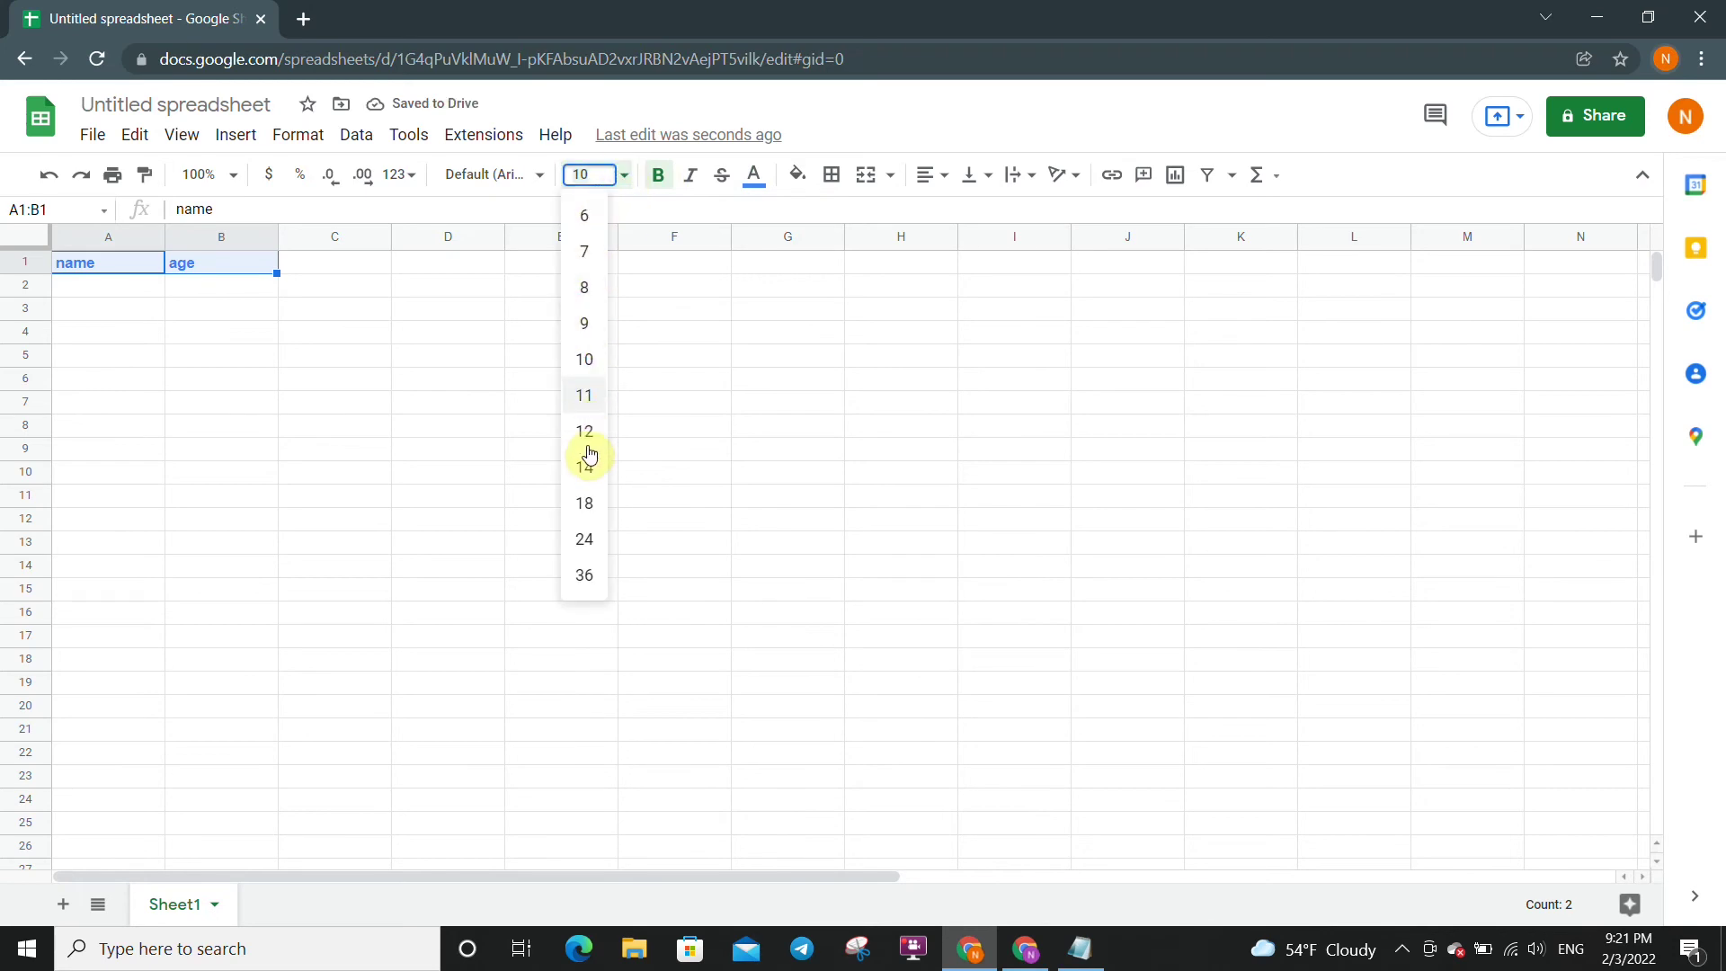
{"action": "left_click", "coordinate": [587, 486]}
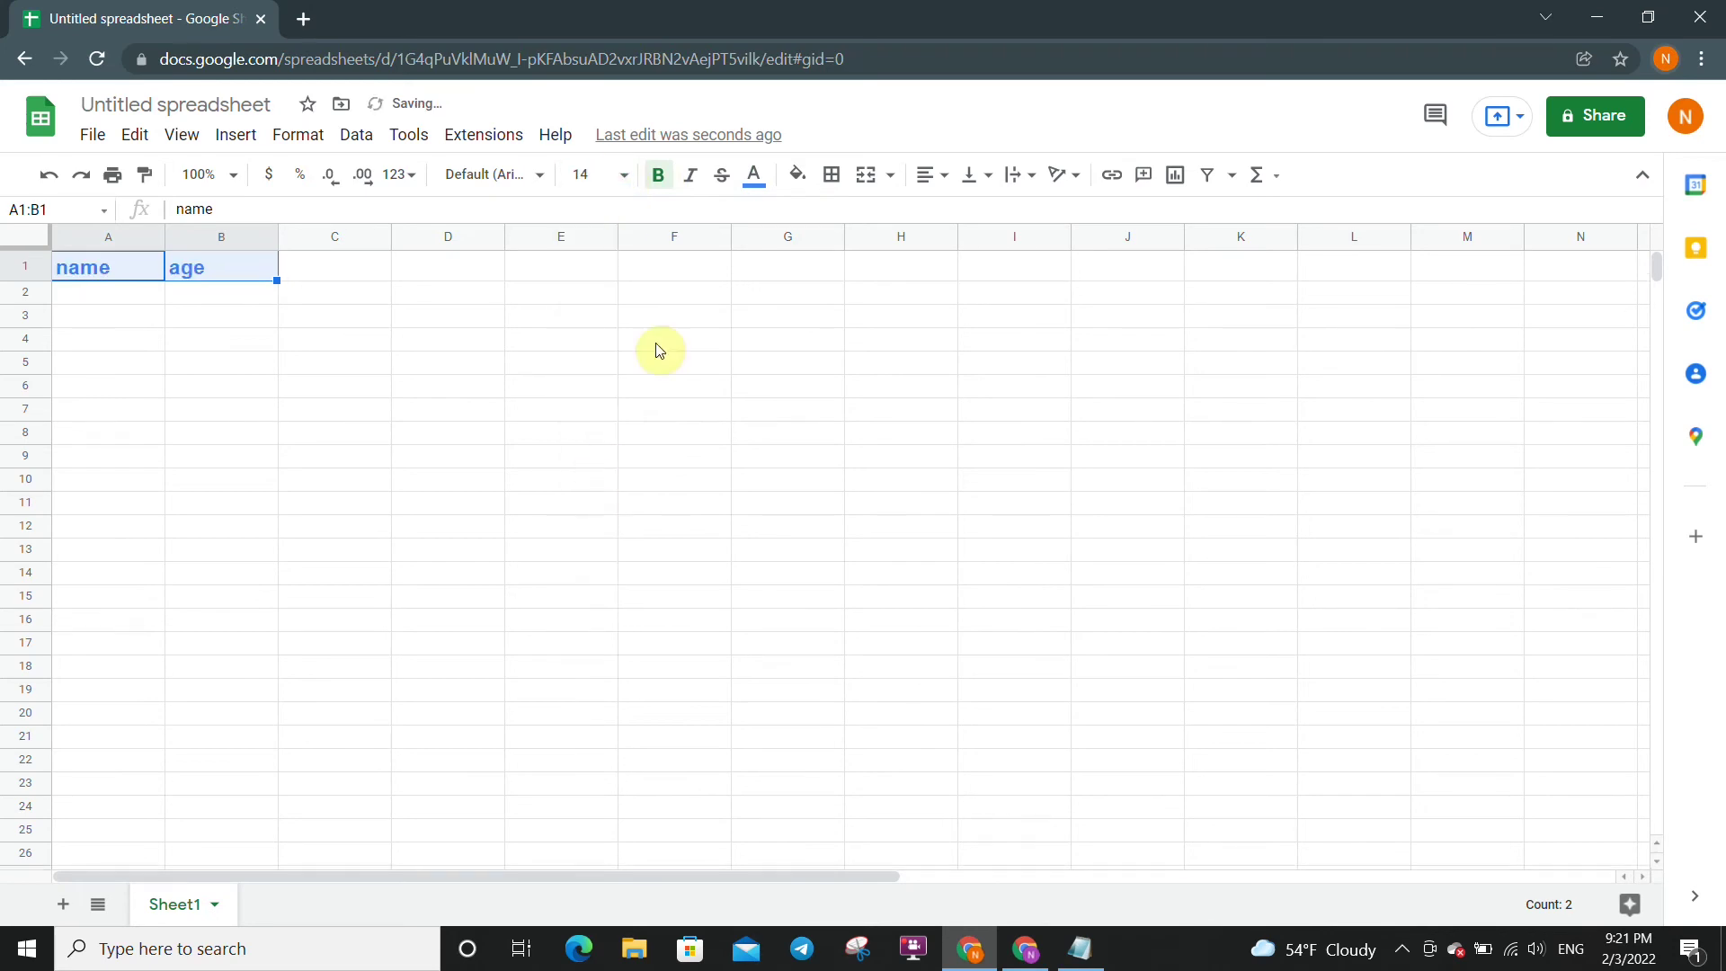
{"action": "left_click", "coordinate": [926, 174]}
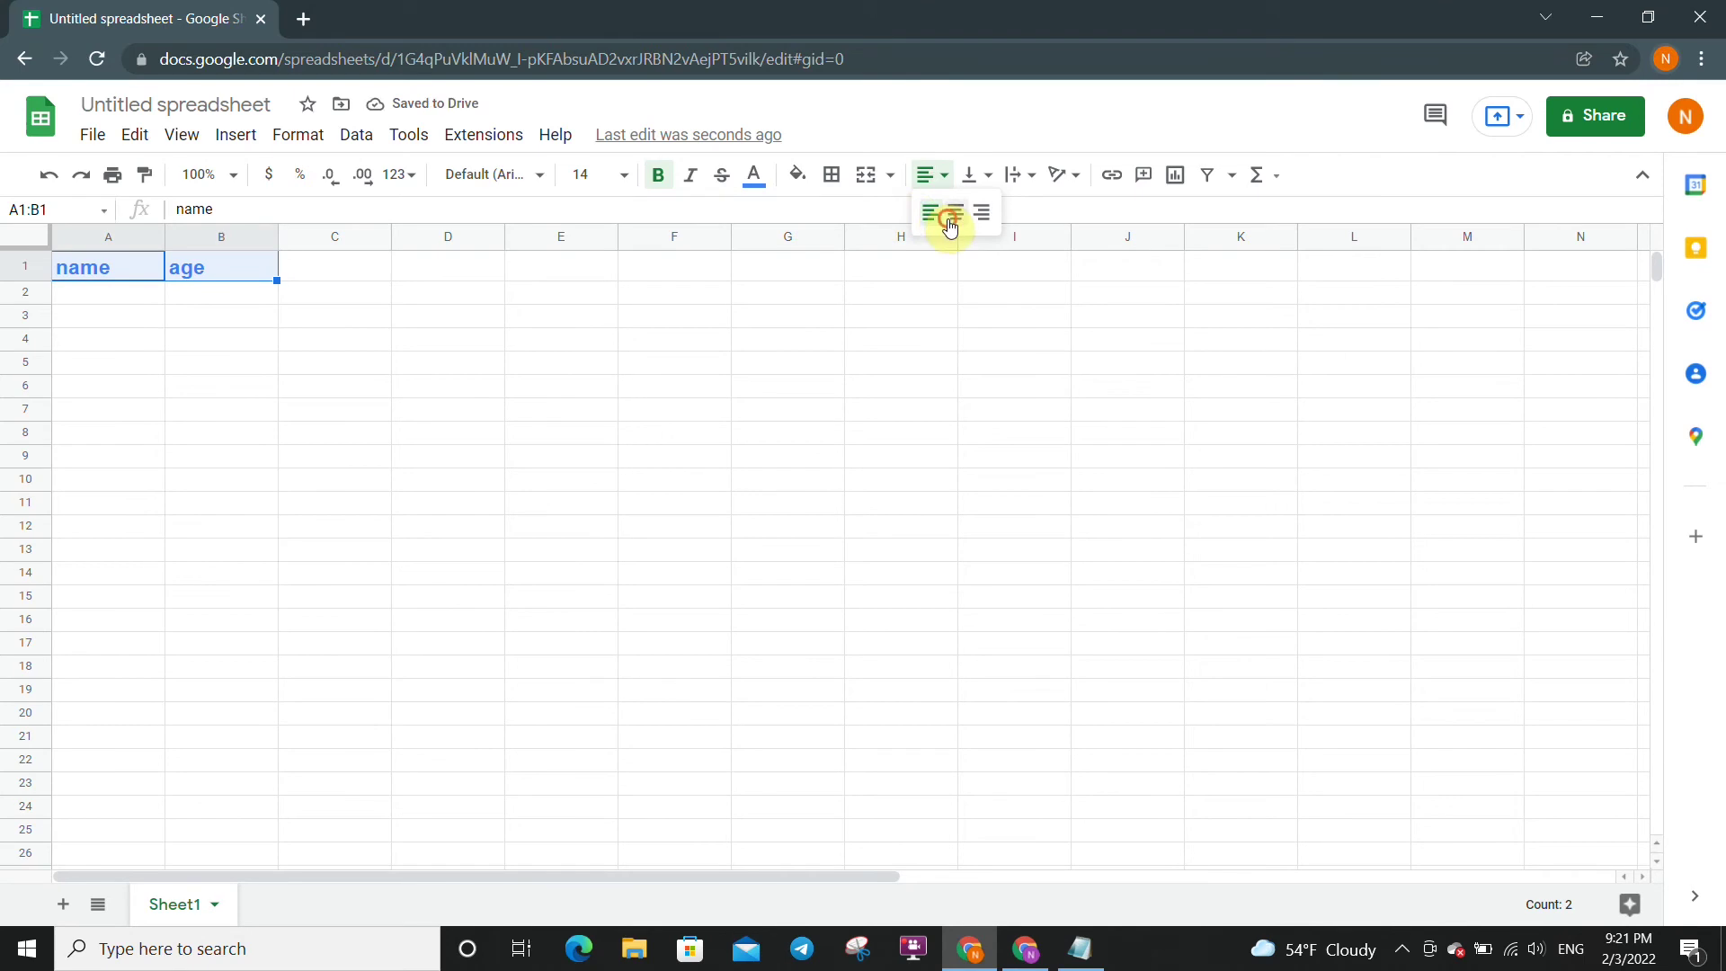
{"action": "left_click", "coordinate": [956, 213]}
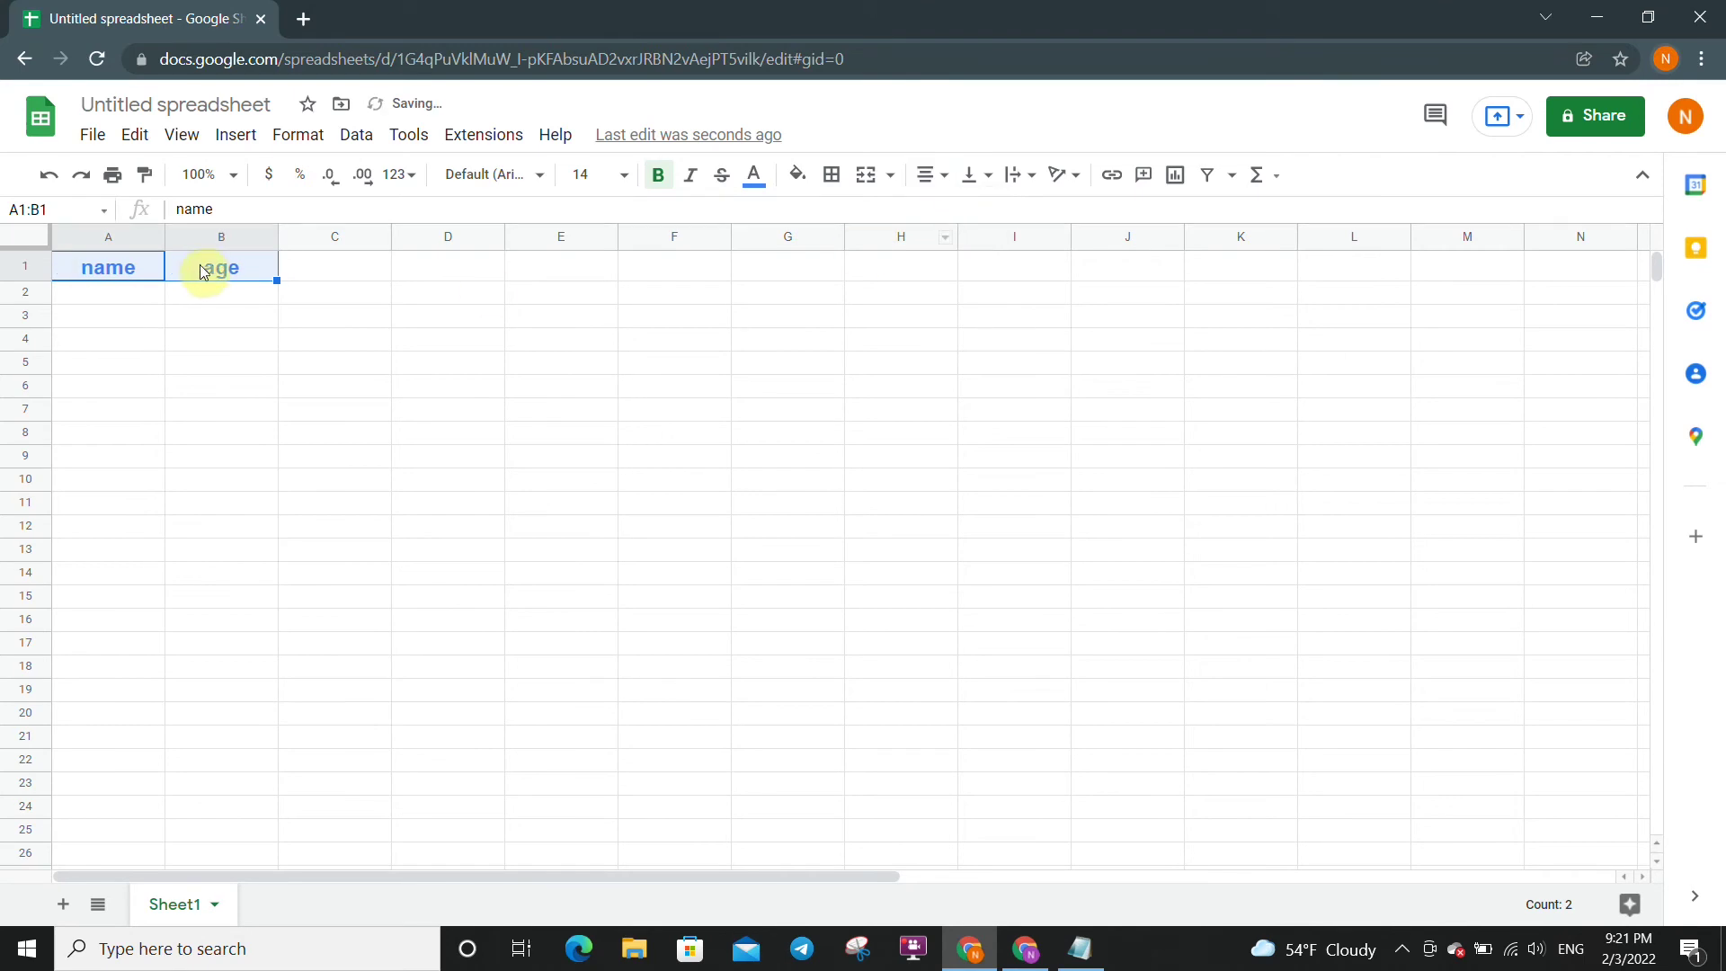
{"action": "left_click", "coordinate": [359, 212]}
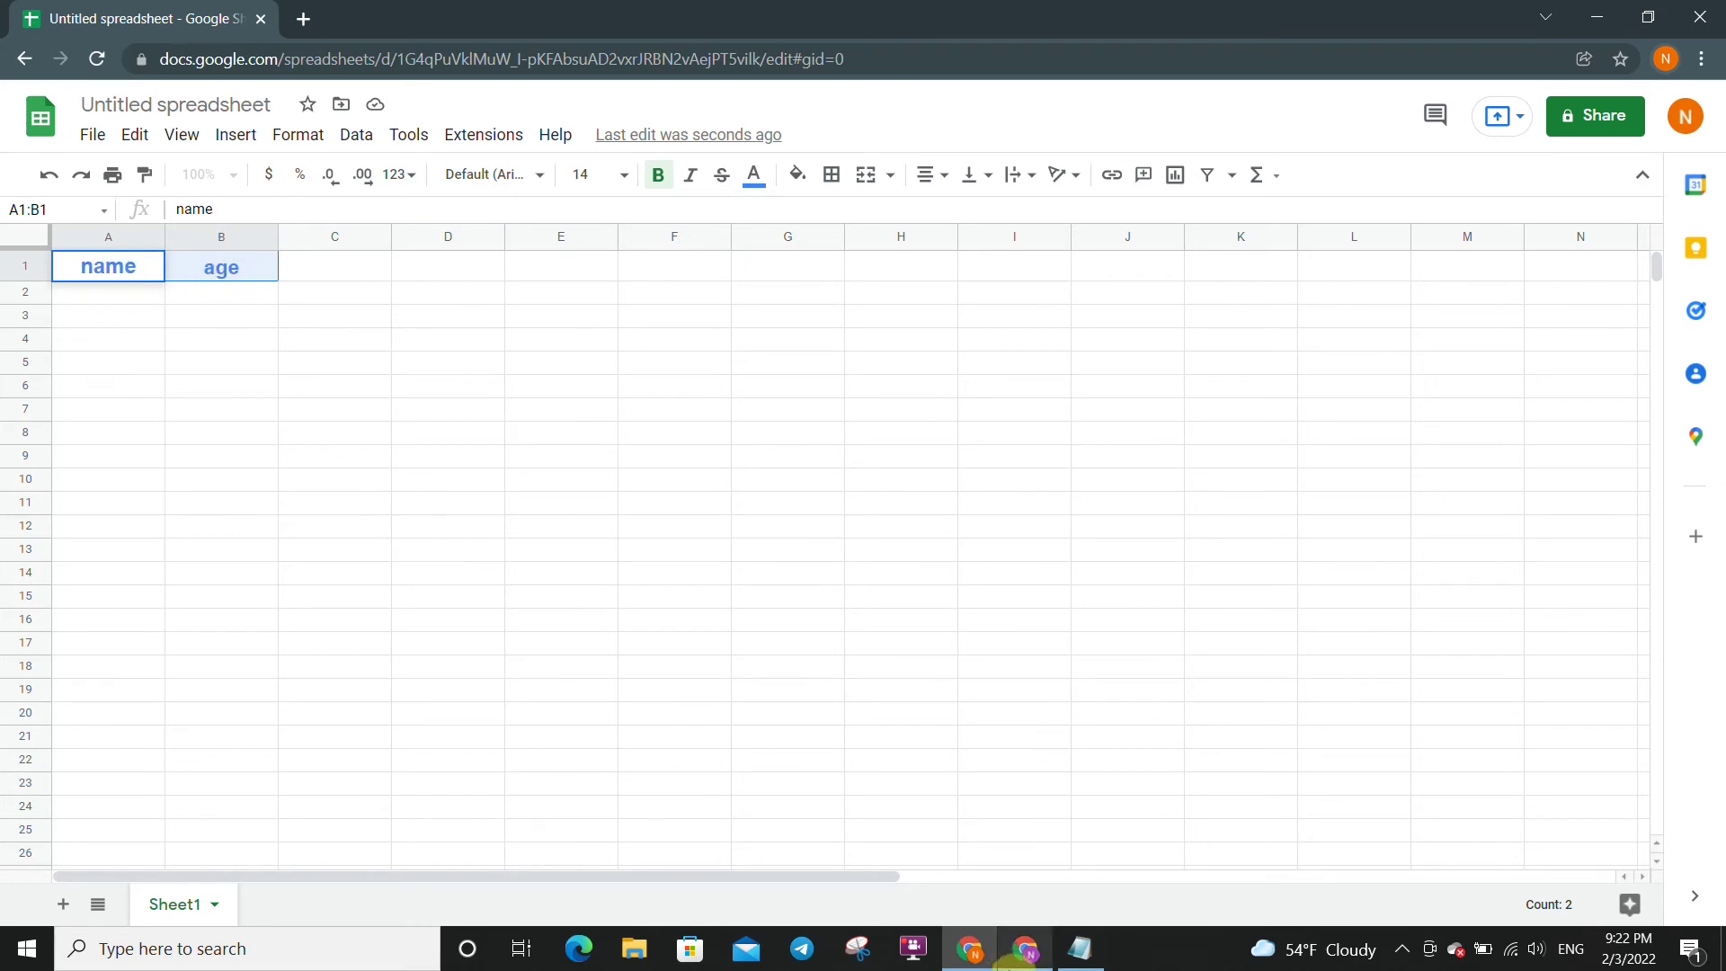
{"action": "mouse_move", "coordinate": [1025, 948]}
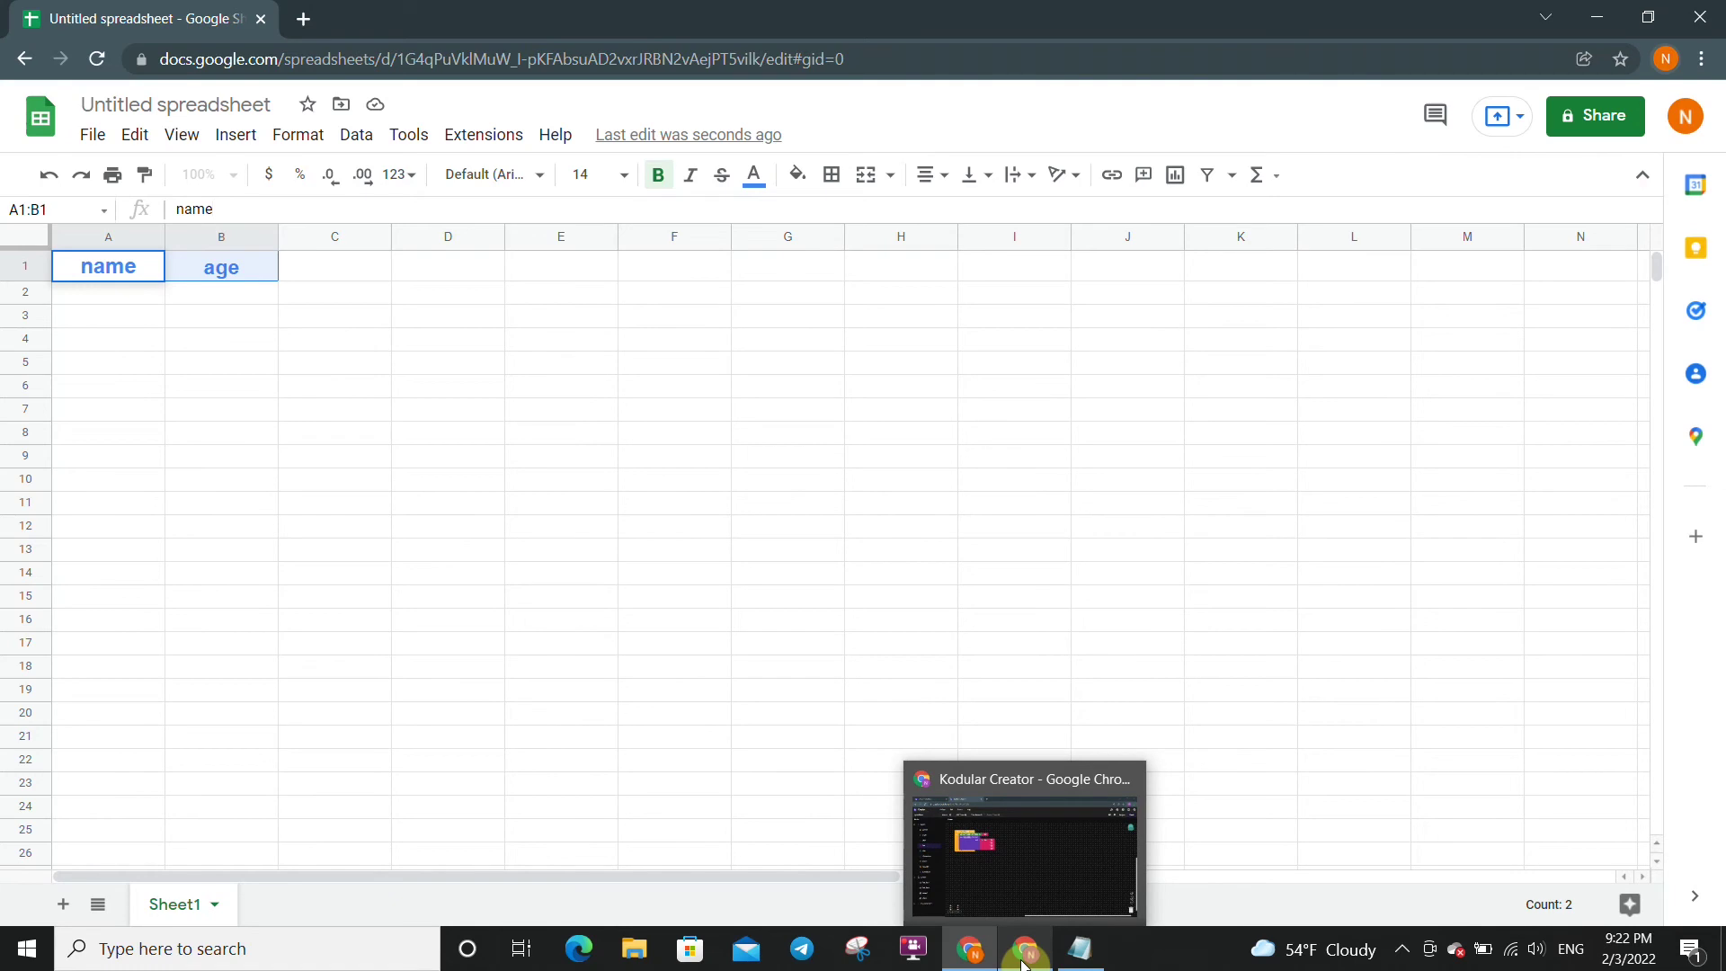
Bring Notepad's SCRIPT.txt forward and reposition it beside the spreadsheet
{"action": "left_click", "coordinate": [1080, 949]}
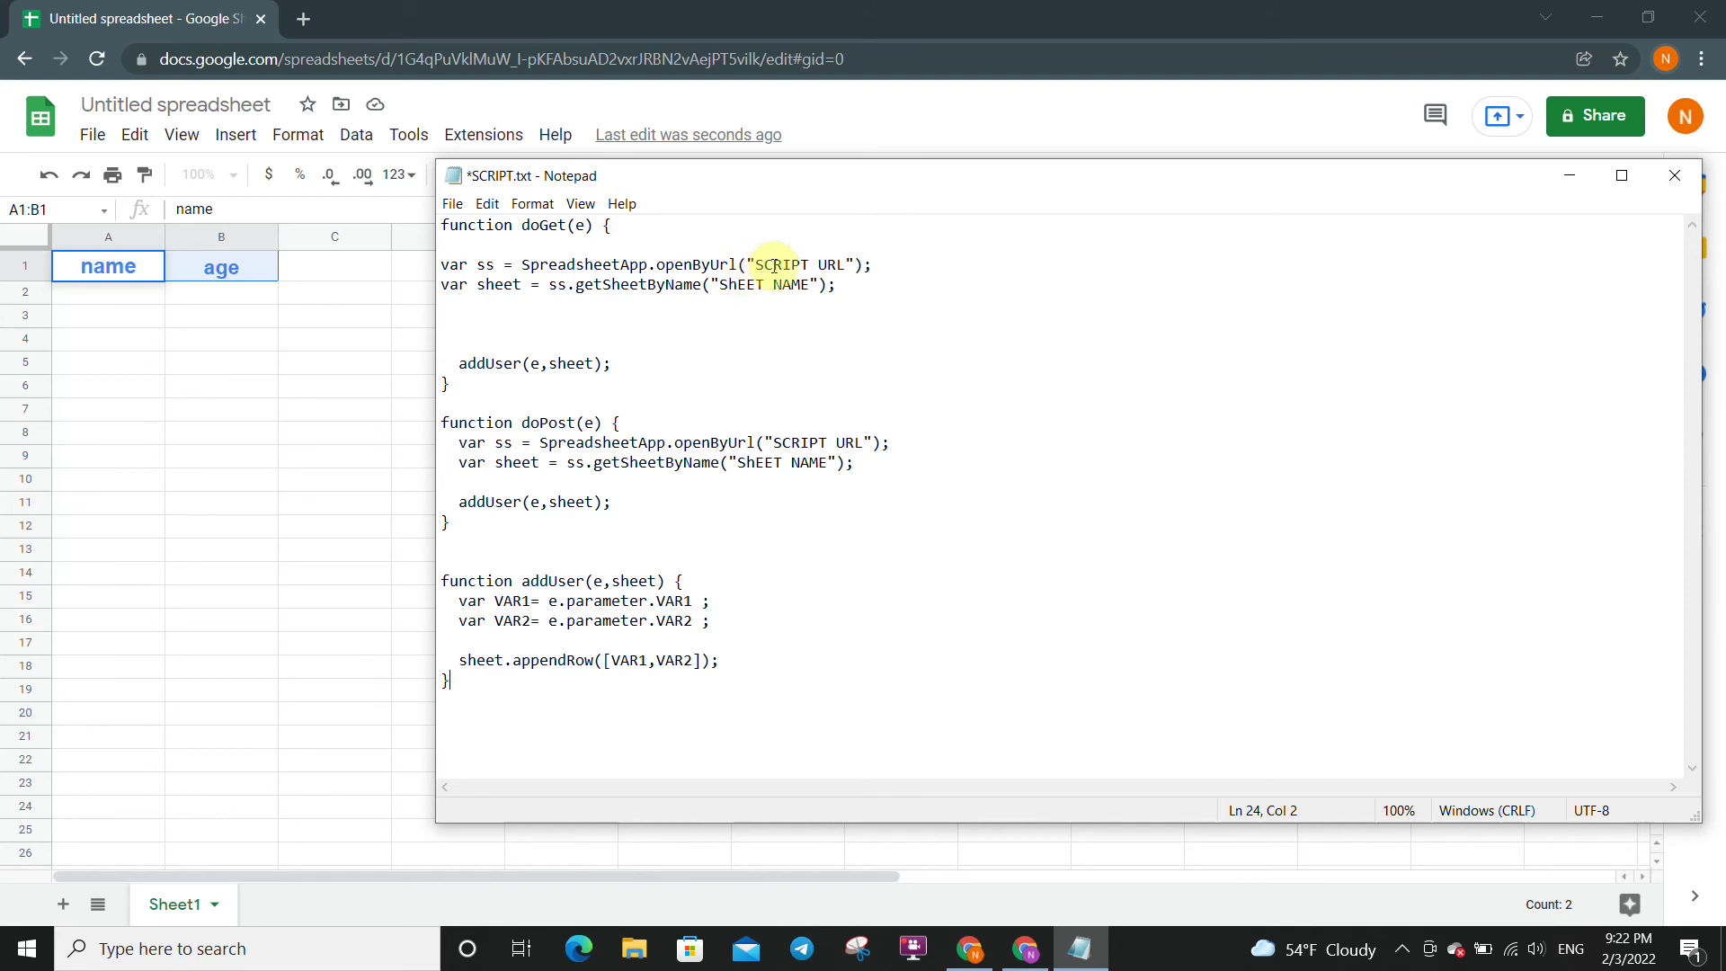
{"action": "left_click_drag", "start_coordinate": [990, 175], "coordinate": [938, 218]}
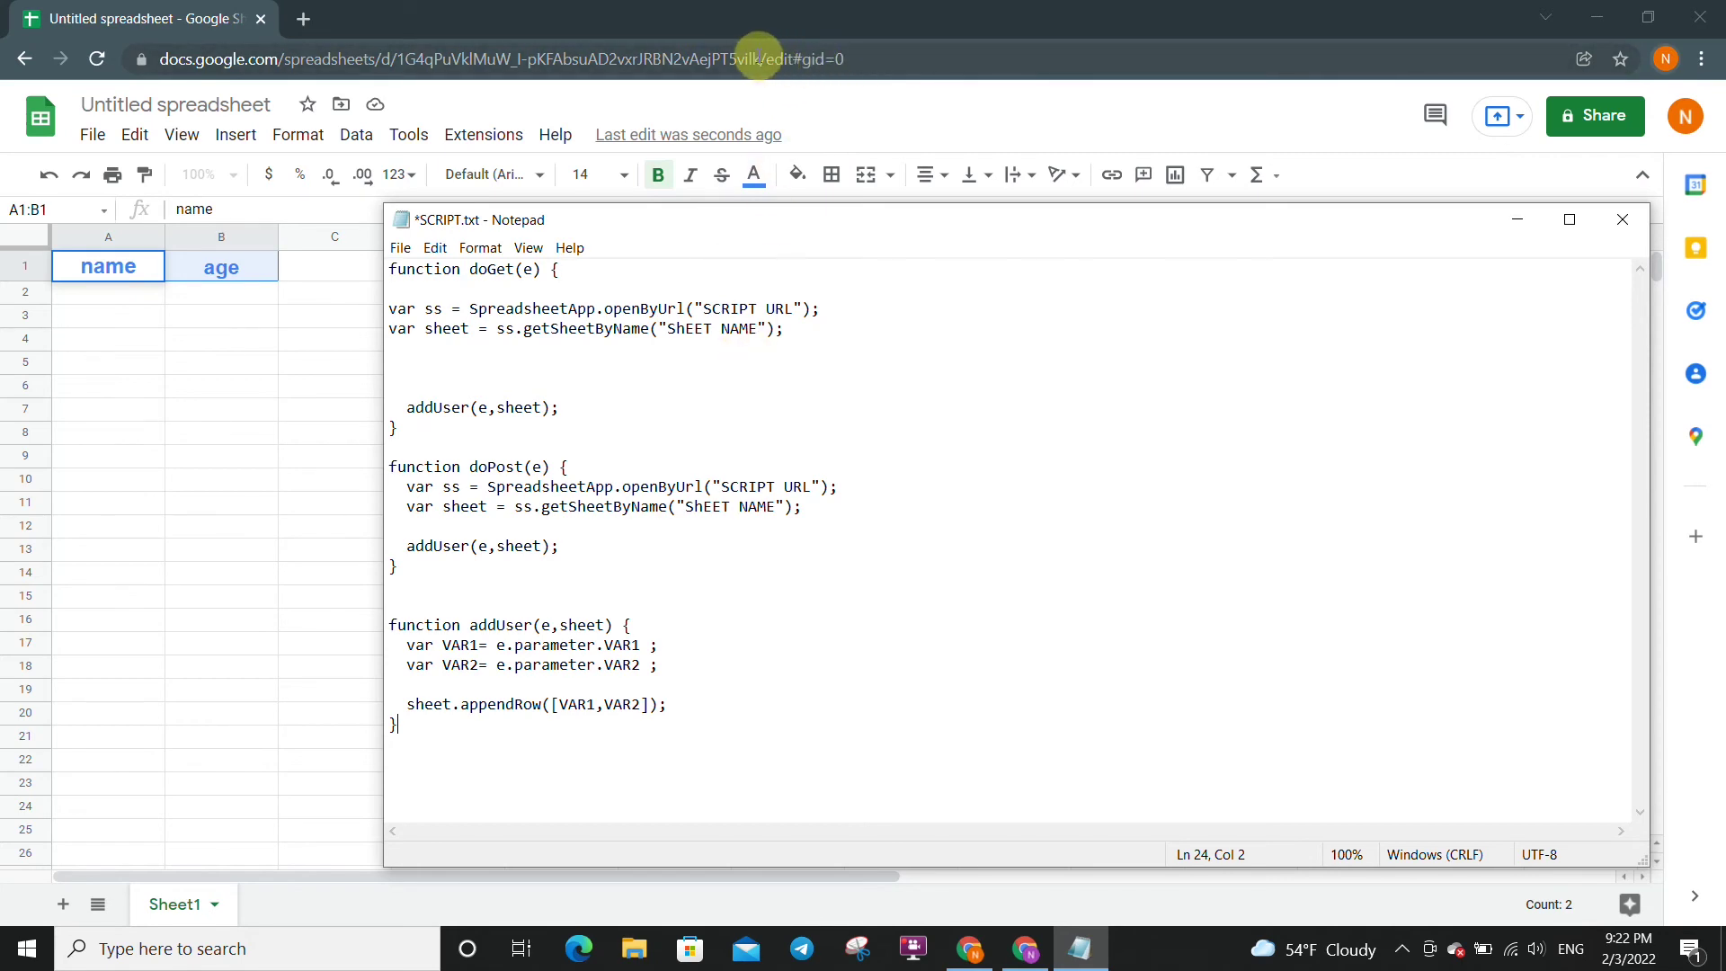
Copy the spreadsheet's web address and paste it over both 'SCRIPT URL' placeholders in openByUrl
{"action": "left_click", "coordinate": [771, 59]}
{"action": "left_click", "coordinate": [757, 58]}
{"action": "left_click", "coordinate": [757, 59]}
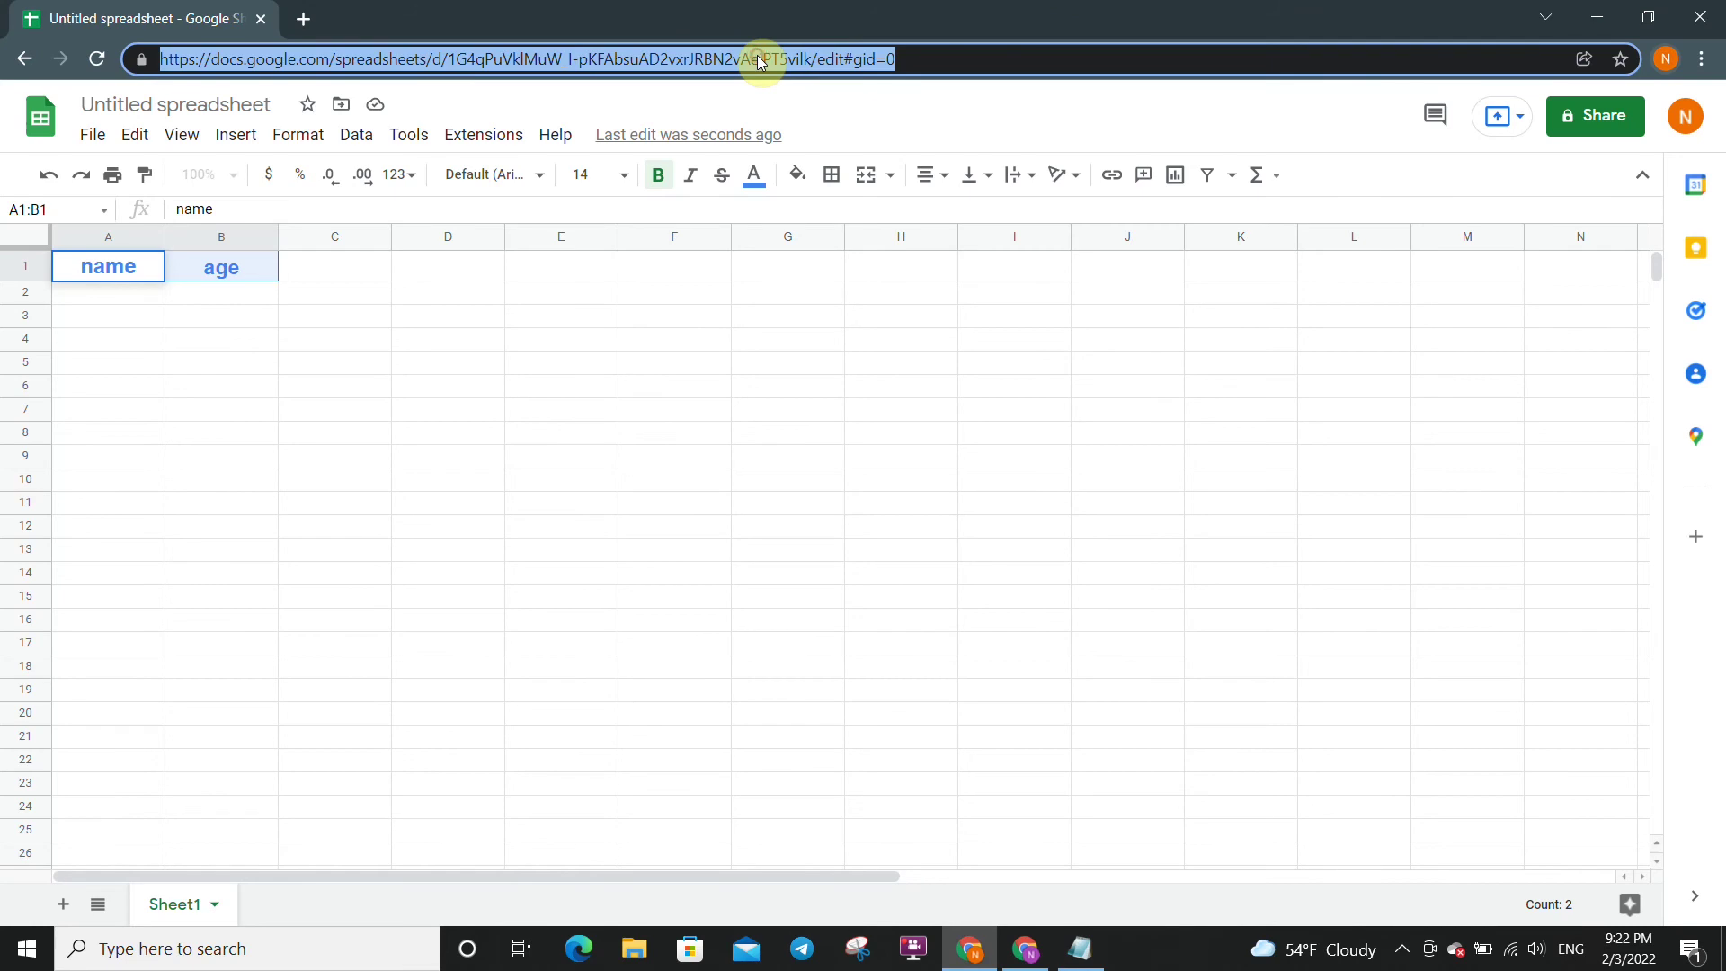
{"action": "left_click", "coordinate": [1080, 949]}
{"action": "left_click_drag", "start_coordinate": [703, 308], "coordinate": [795, 312]}
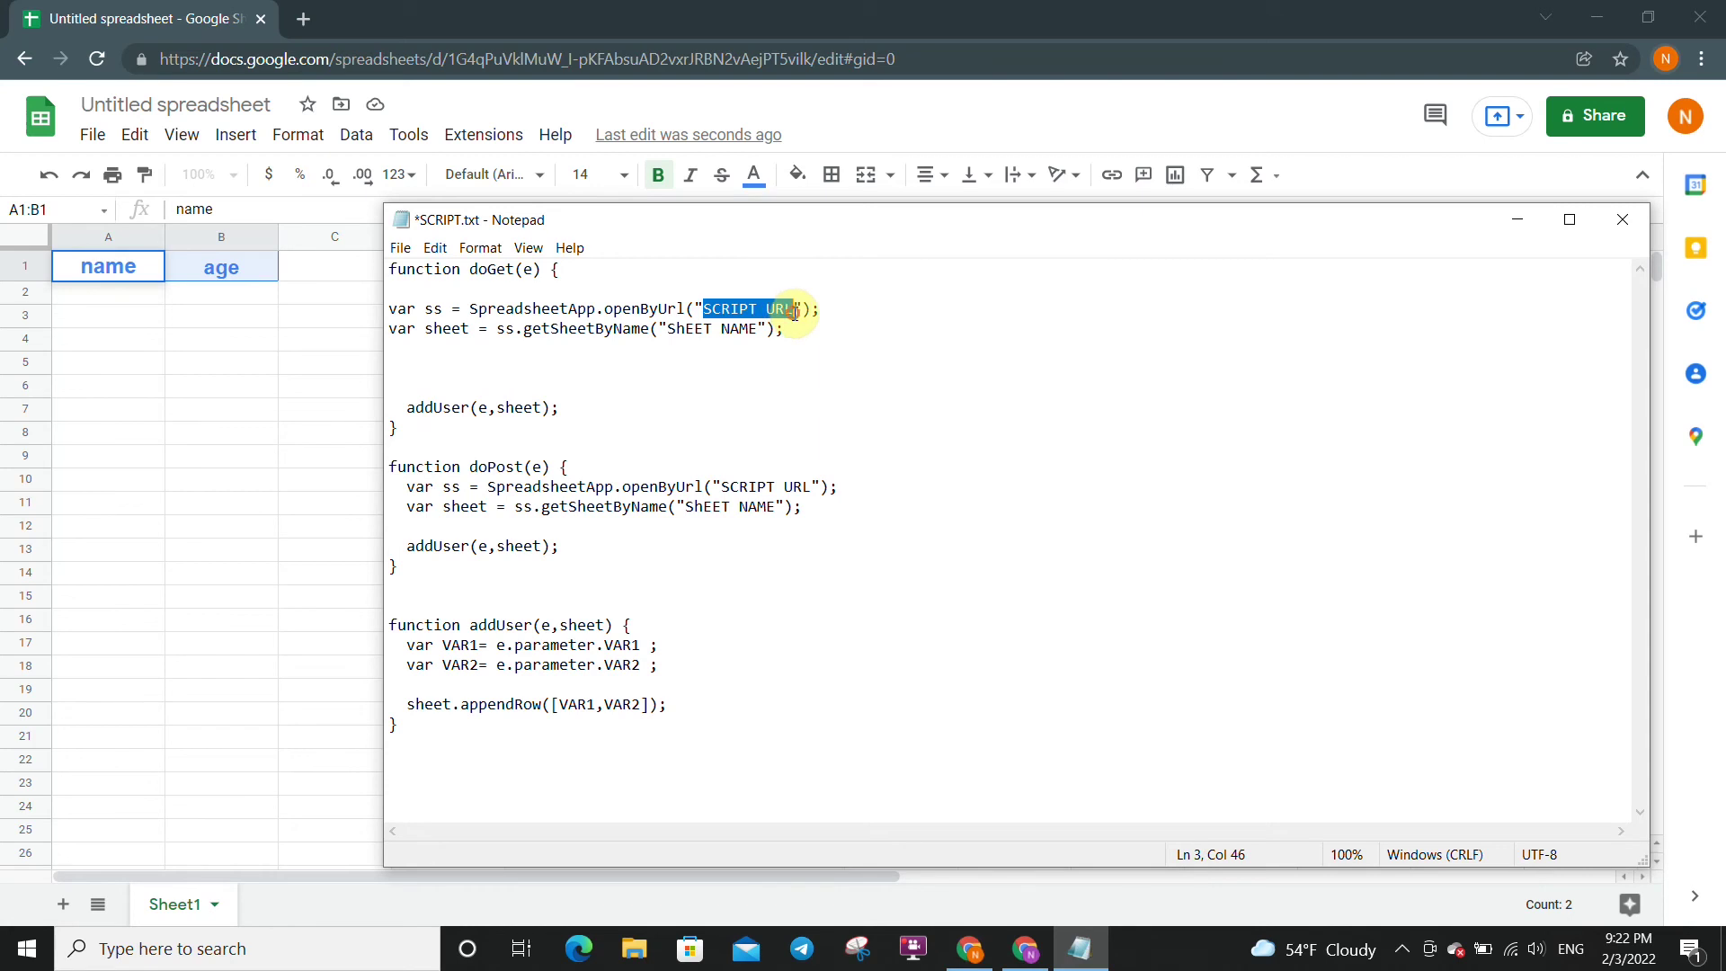
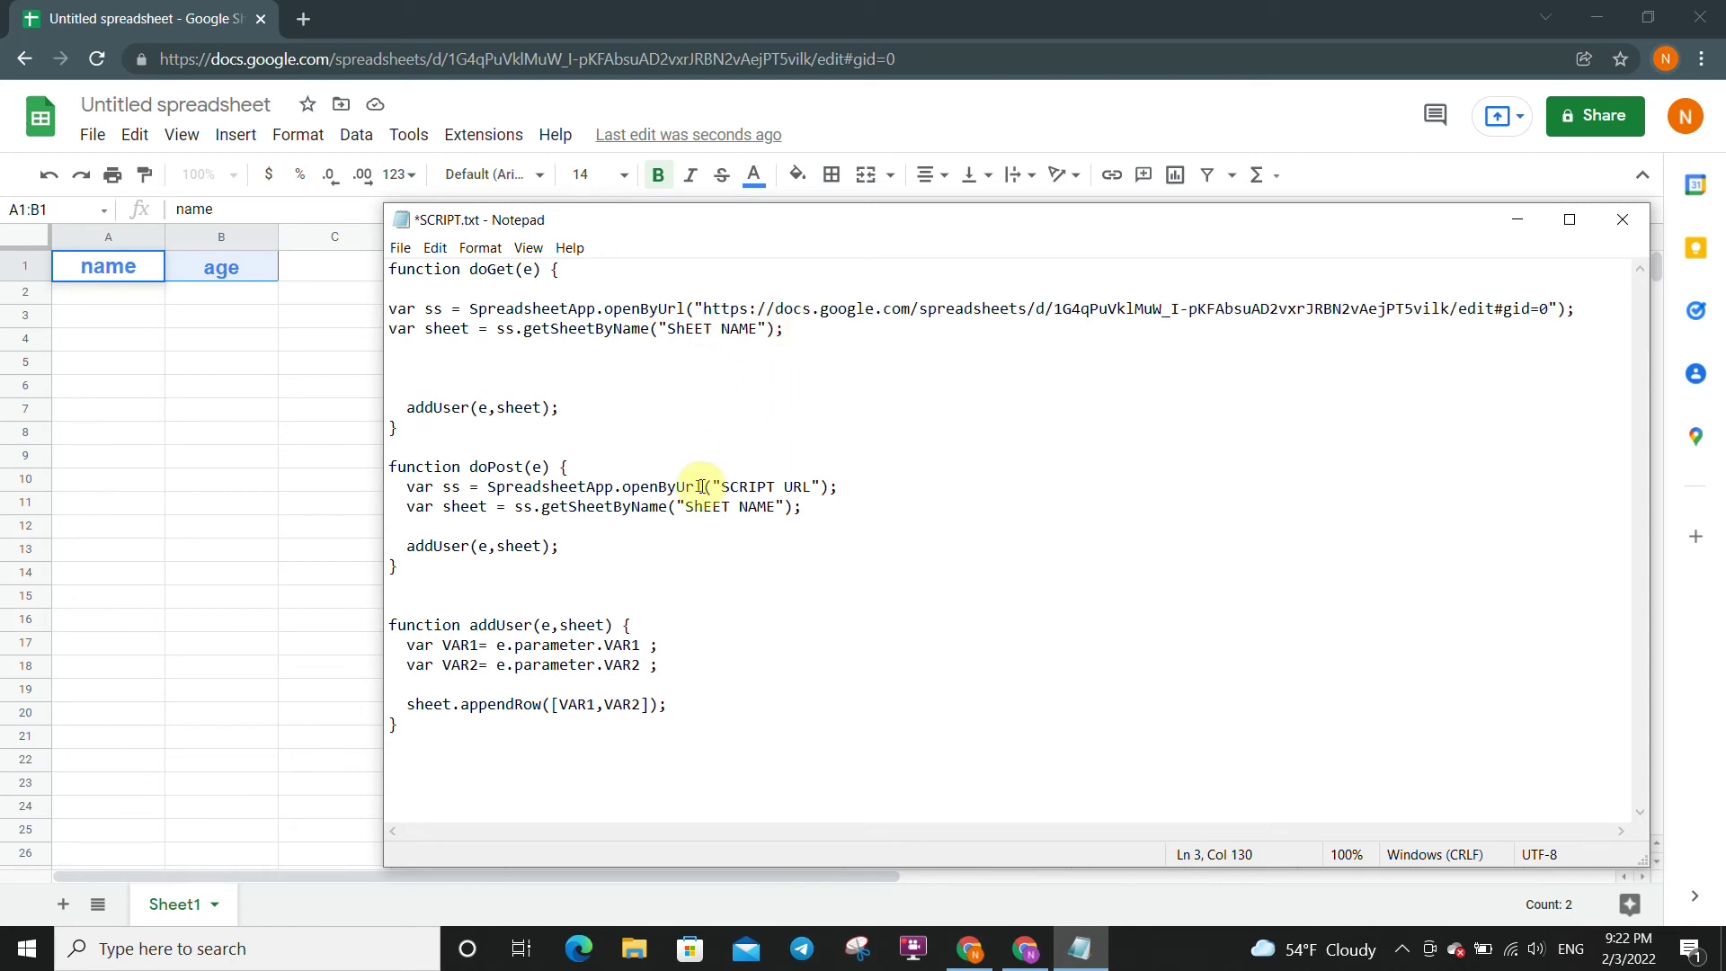
{"action": "left_click_drag", "start_coordinate": [722, 486], "coordinate": [806, 486]}
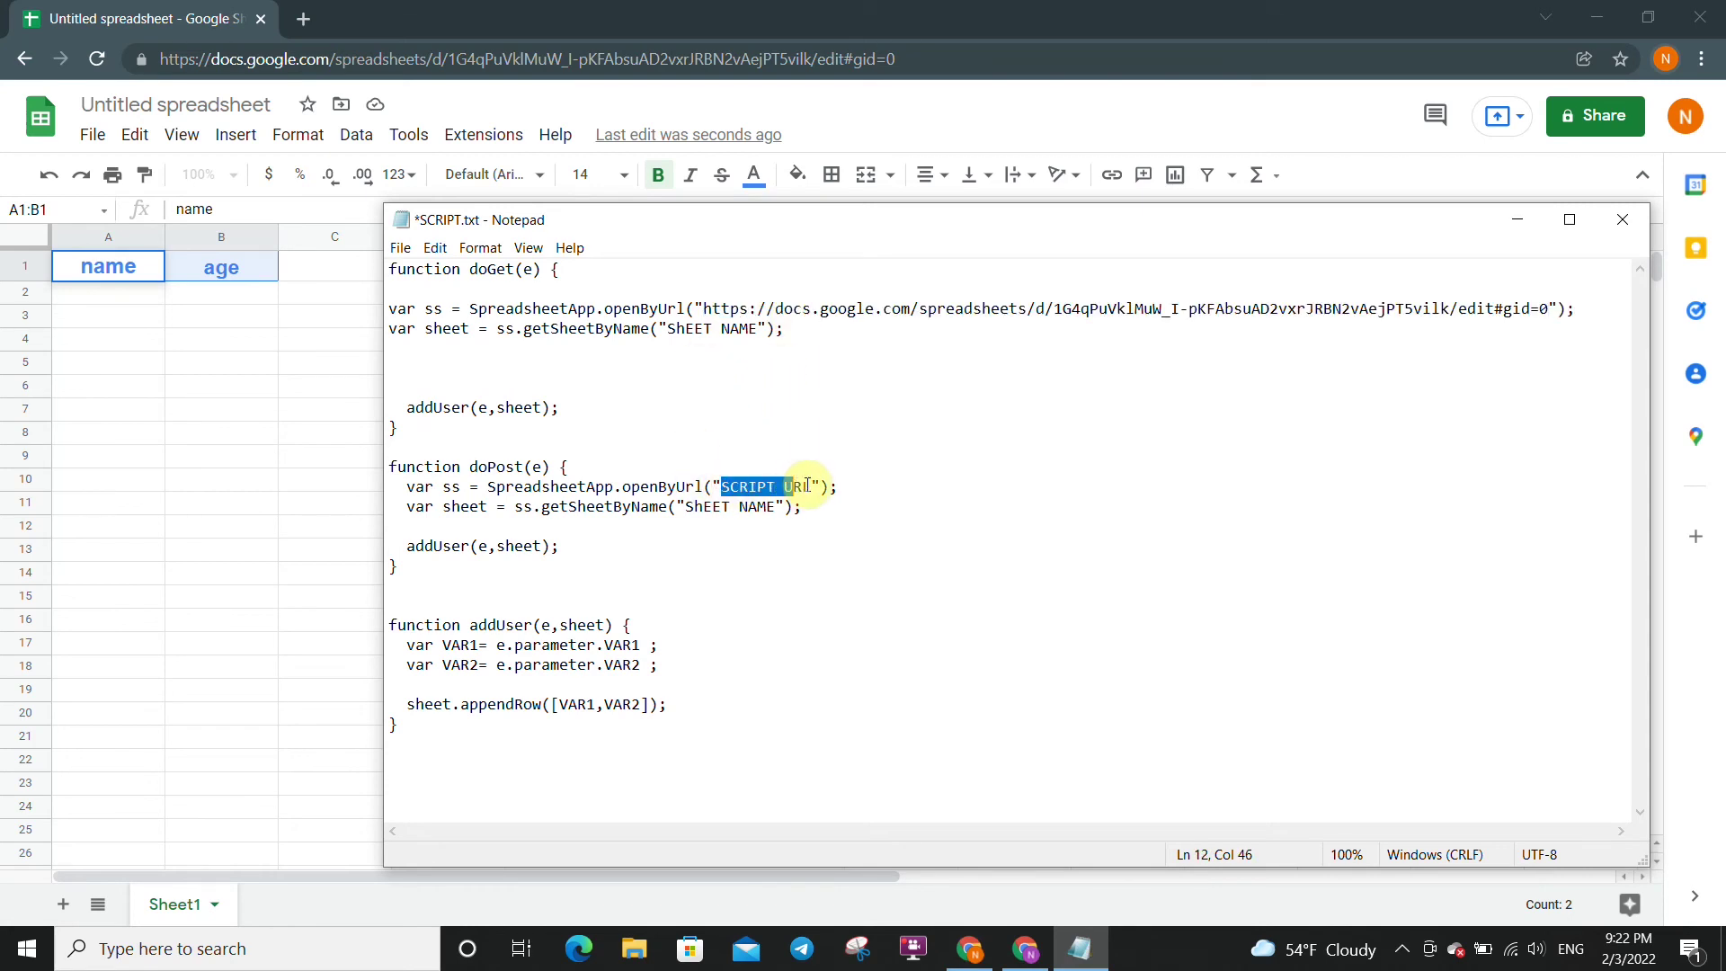
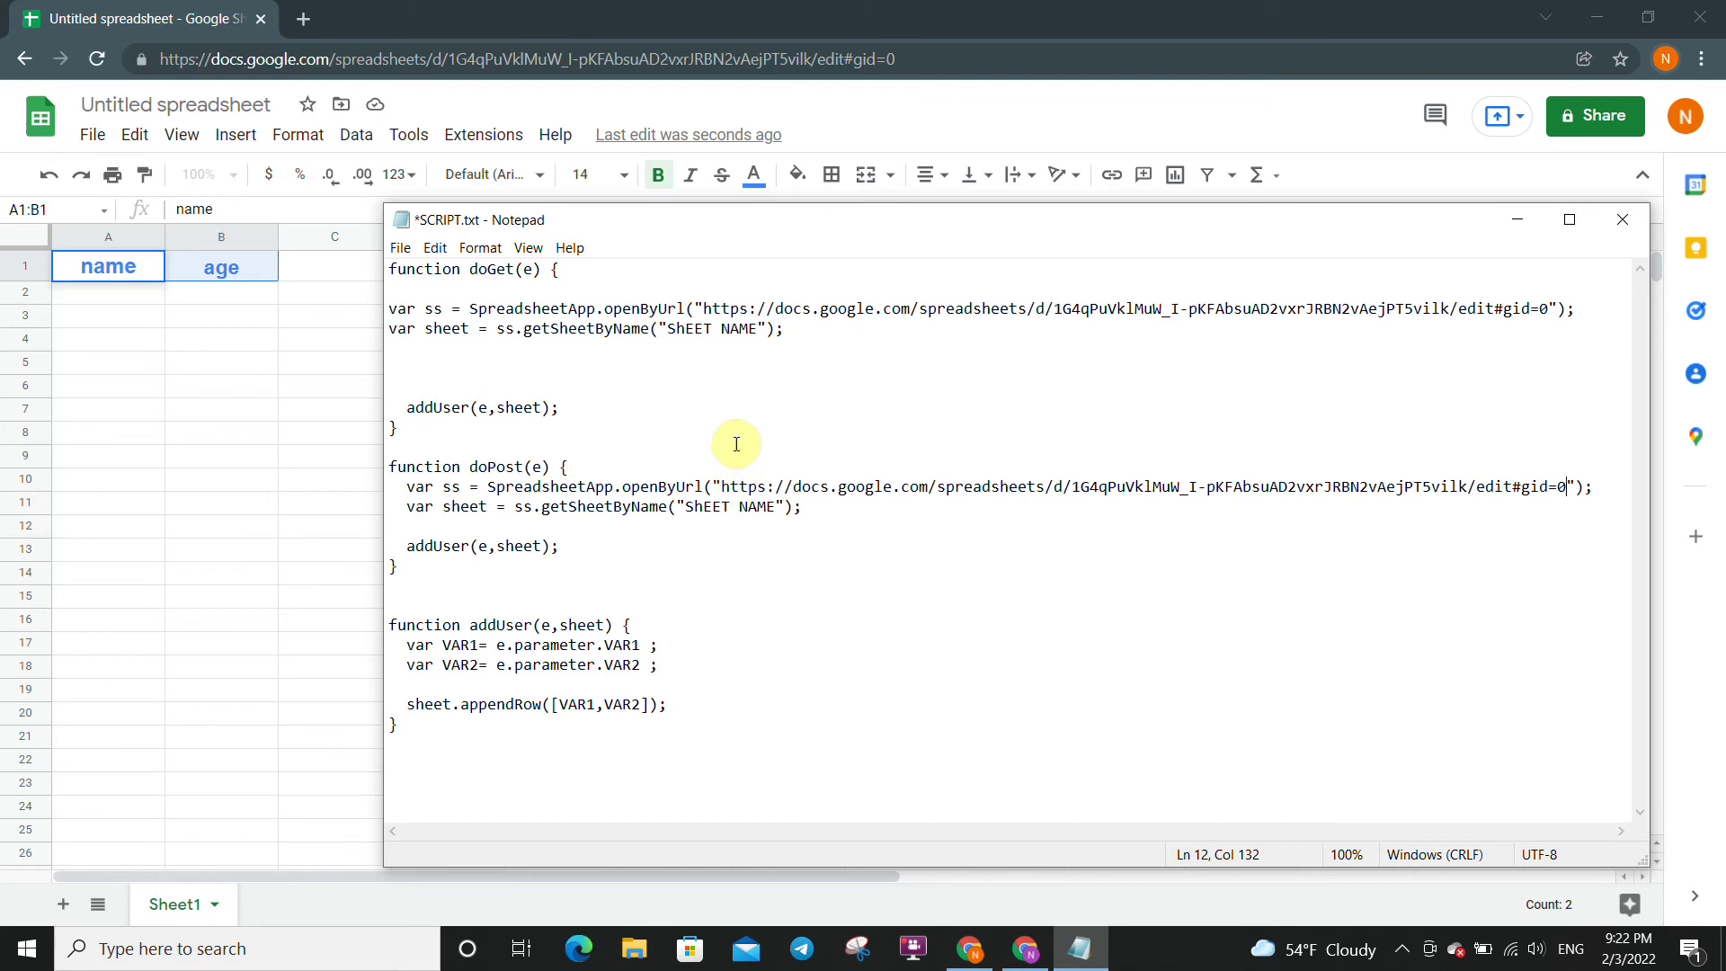
Rename the Sheet1 tab to sh1
{"action": "double_click", "coordinate": [185, 910]}
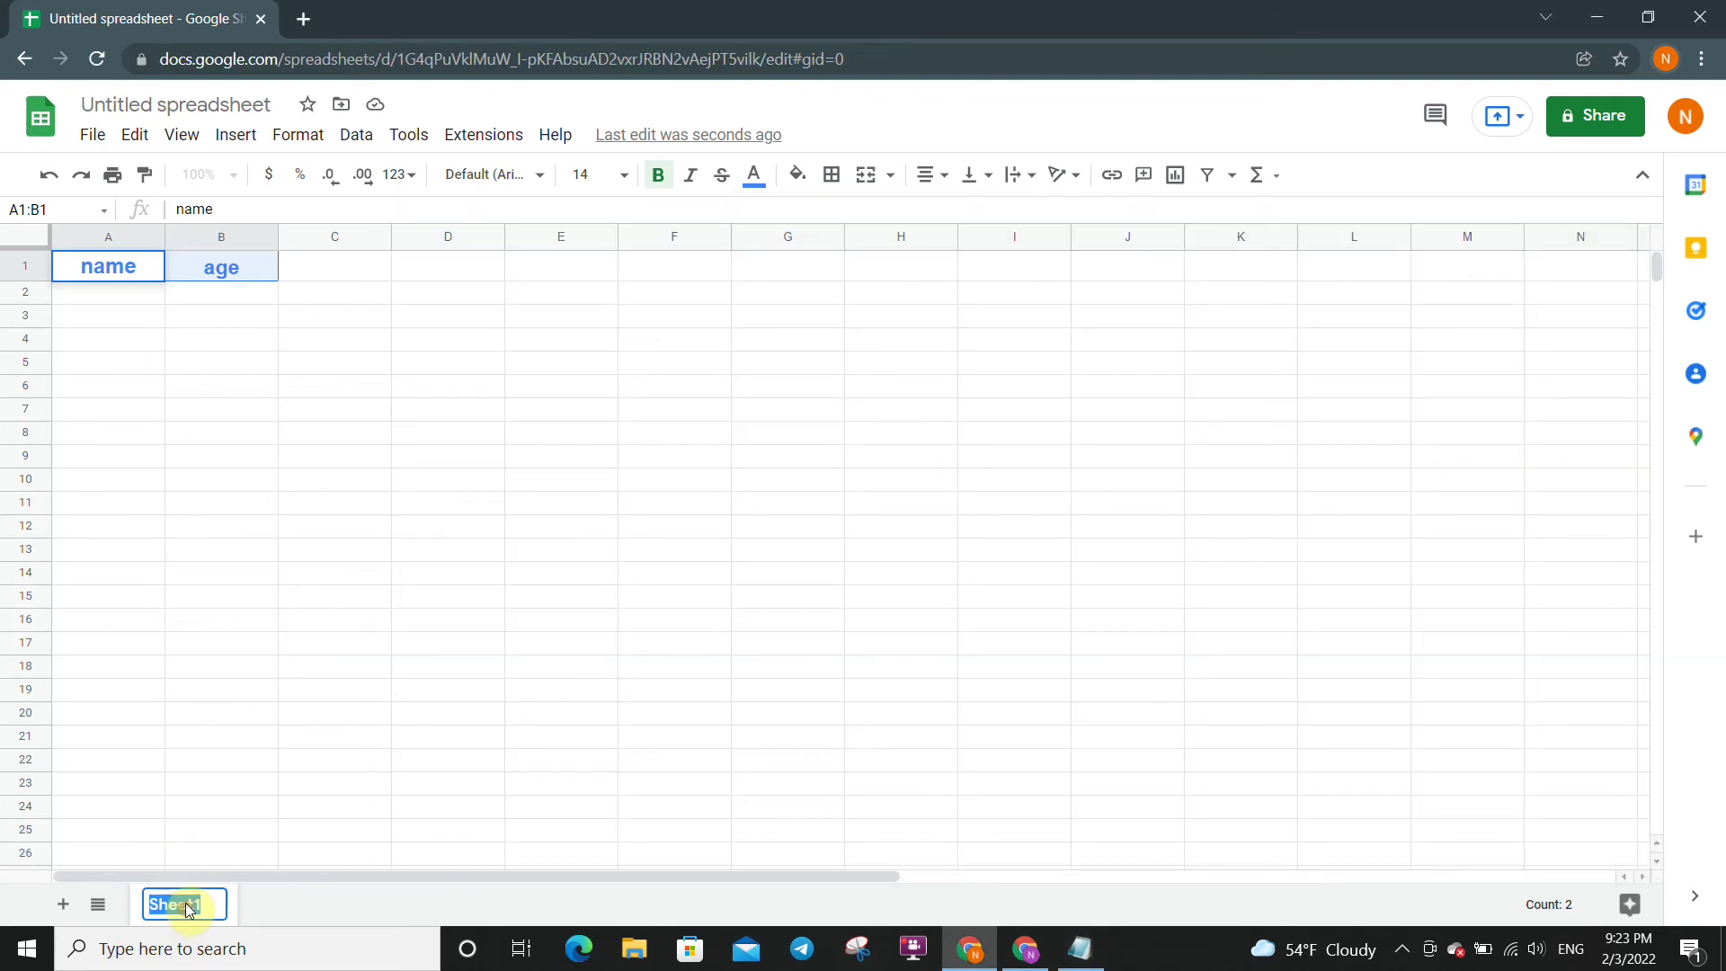
{"action": "type", "text": "sh"}
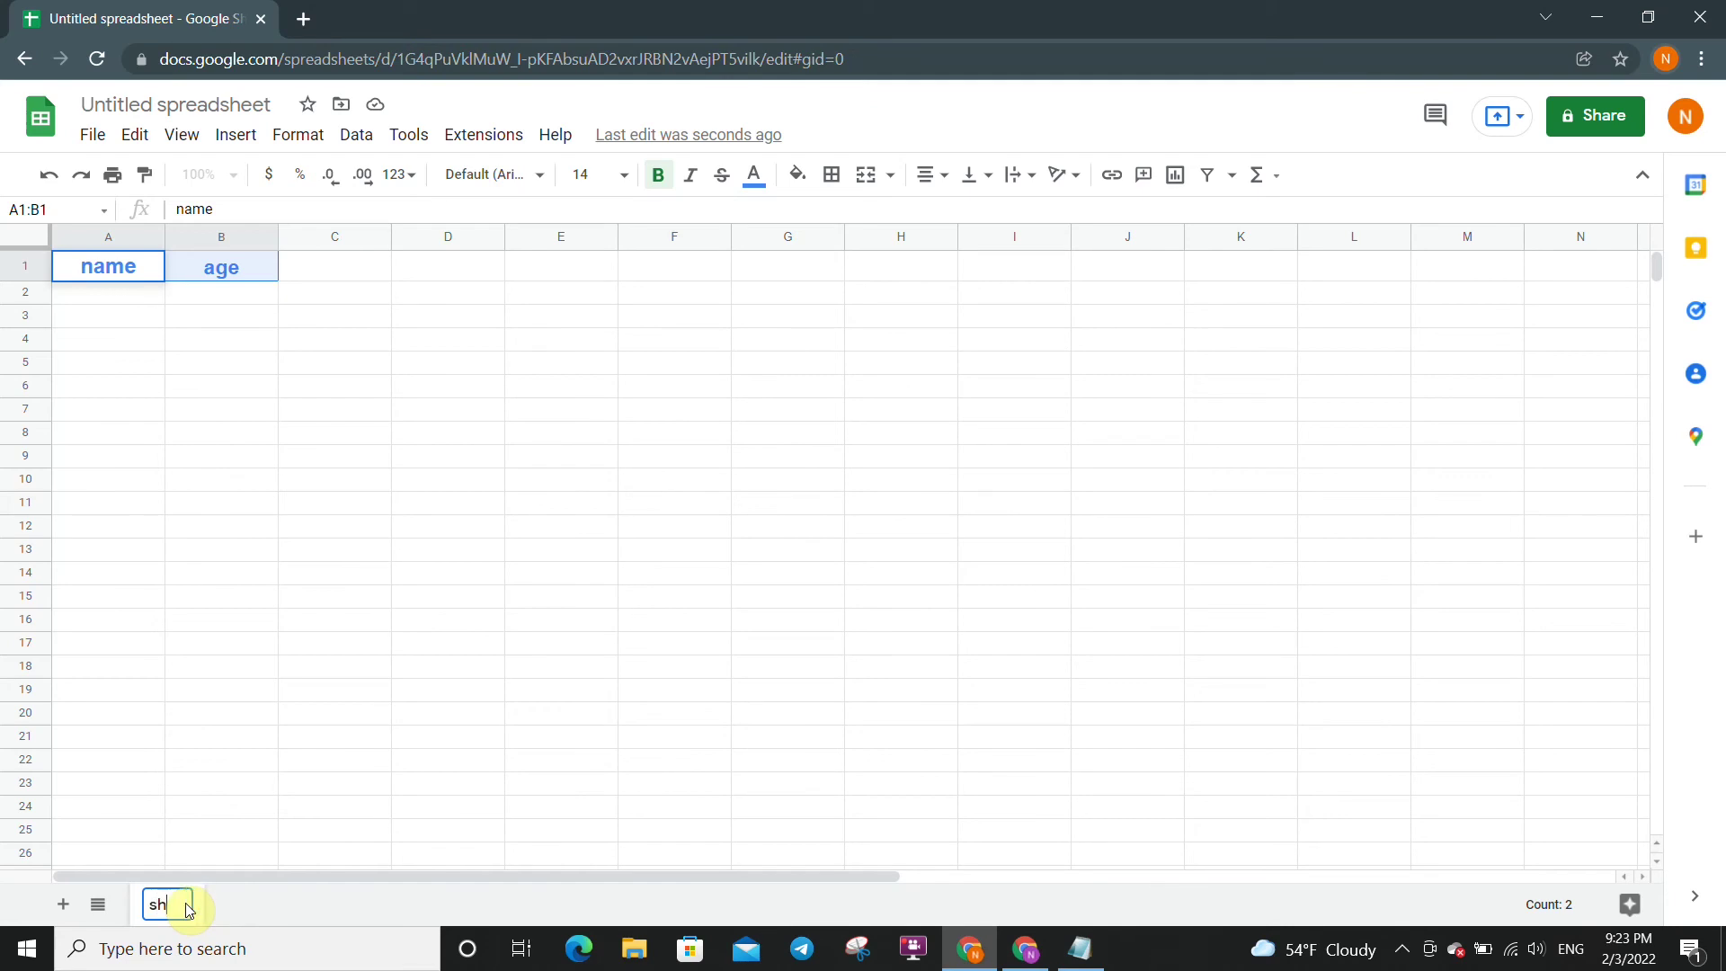
{"action": "double_click", "coordinate": [166, 911]}
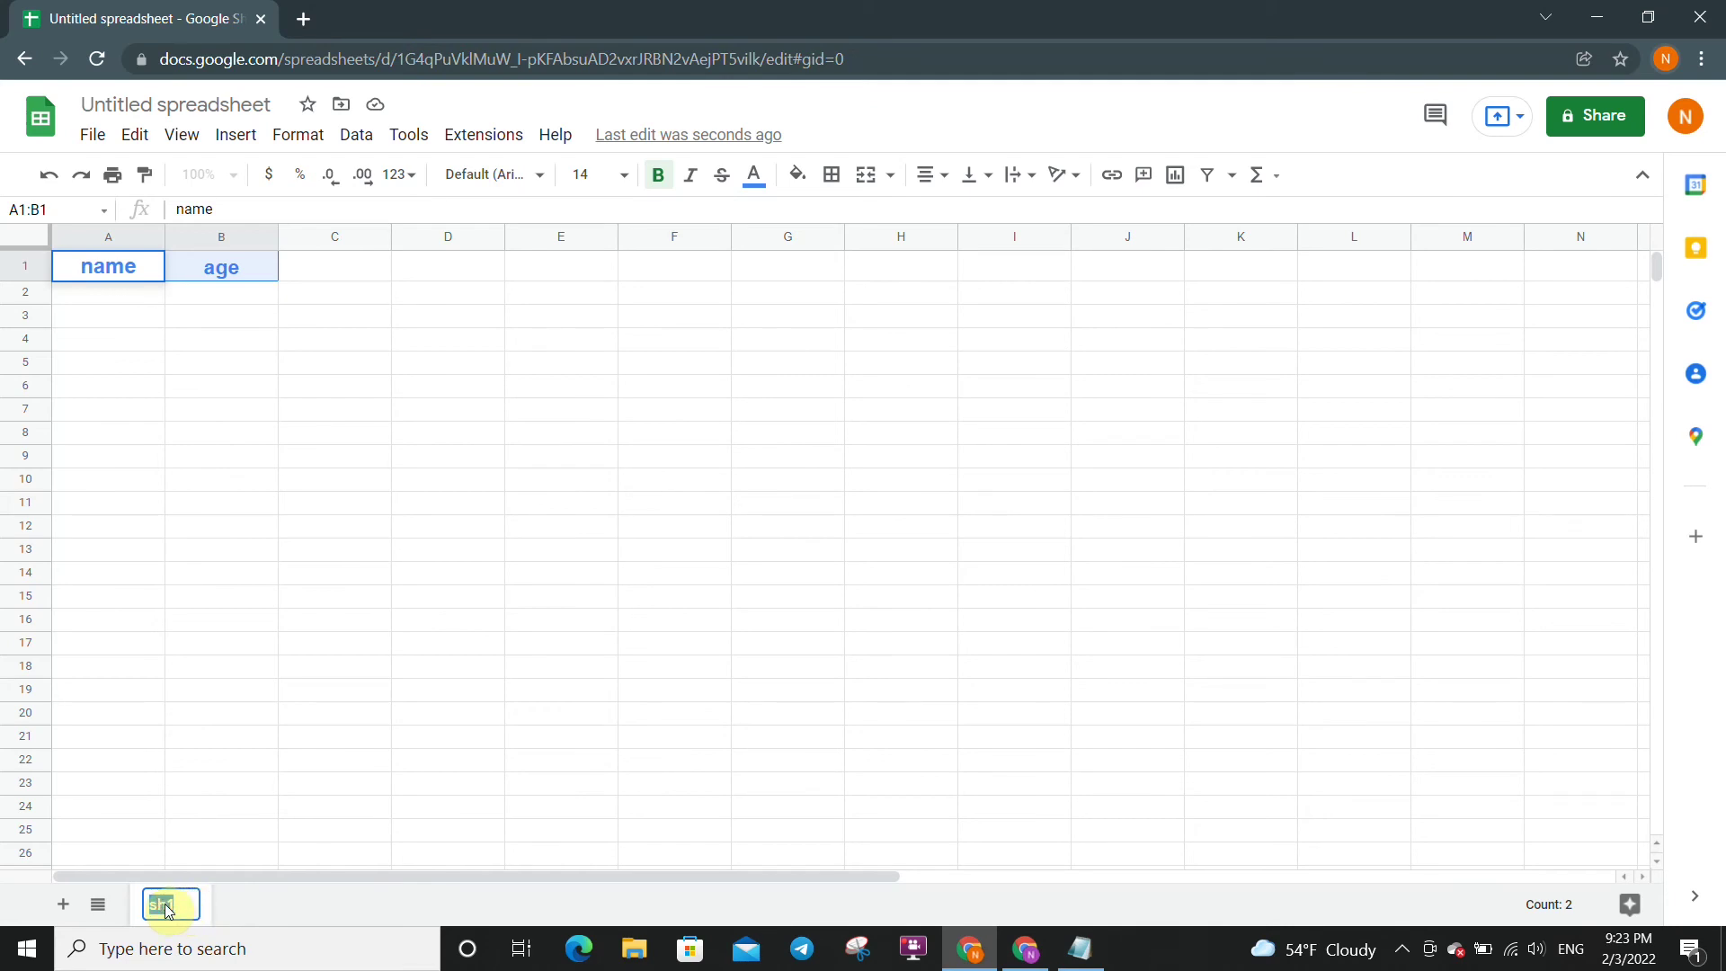
{"action": "key", "text": "Return"}
Replace both 'SHEET NAME' placeholders in the doGet and doPost getSheetByName calls with sh1
{"action": "left_click", "coordinate": [1079, 949]}
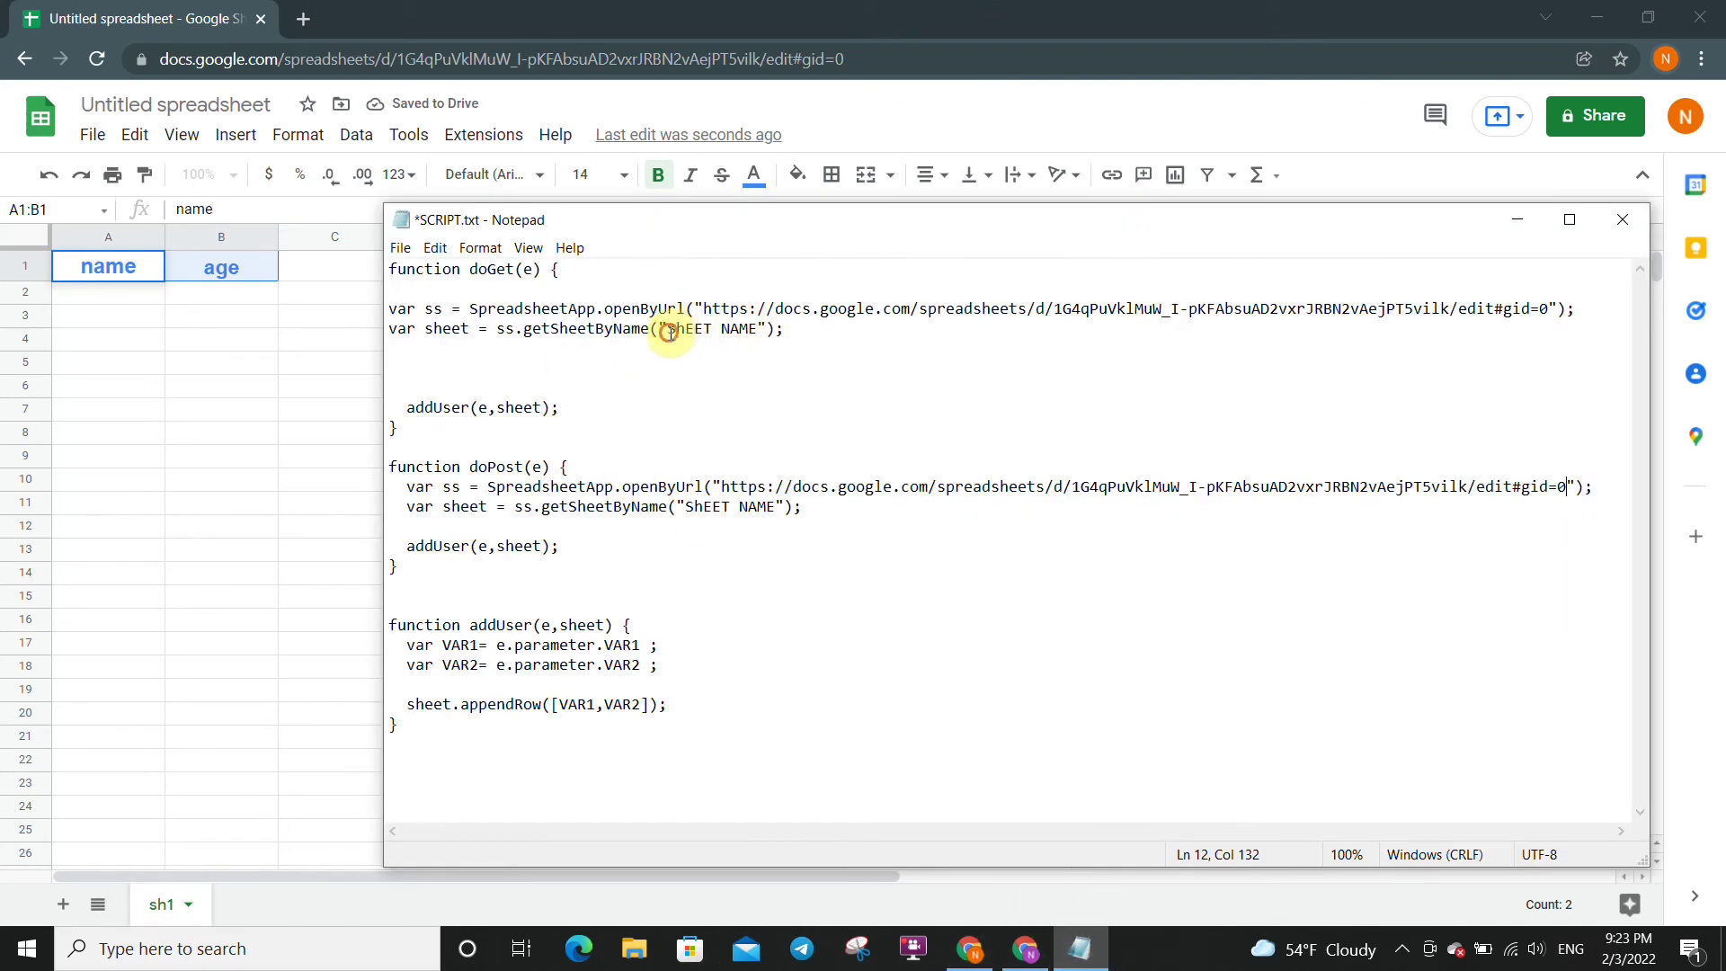
{"action": "left_click_drag", "start_coordinate": [667, 330], "coordinate": [760, 332]}
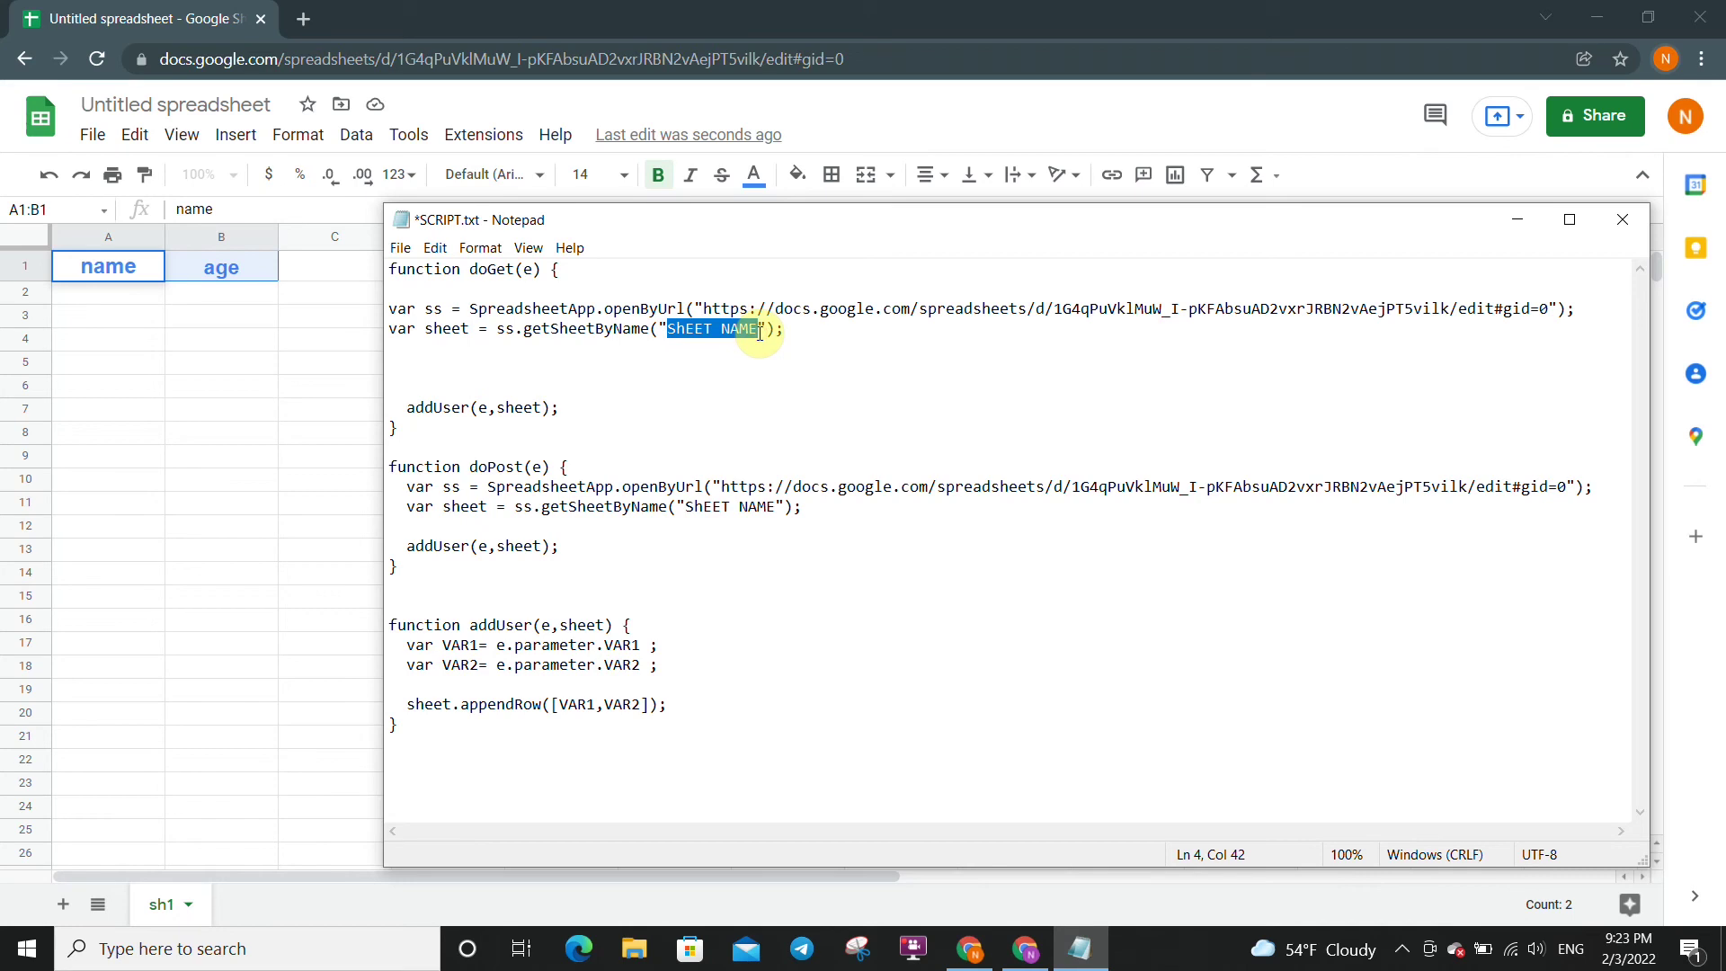
{"action": "type", "text": "sh1"}
{"action": "mouse_move", "coordinate": [722, 509]}
{"action": "left_mouse_down"}
{"action": "mouse_move", "coordinate": [686, 510]}
{"action": "mouse_move", "coordinate": [773, 508]}
{"action": "left_mouse_up"}
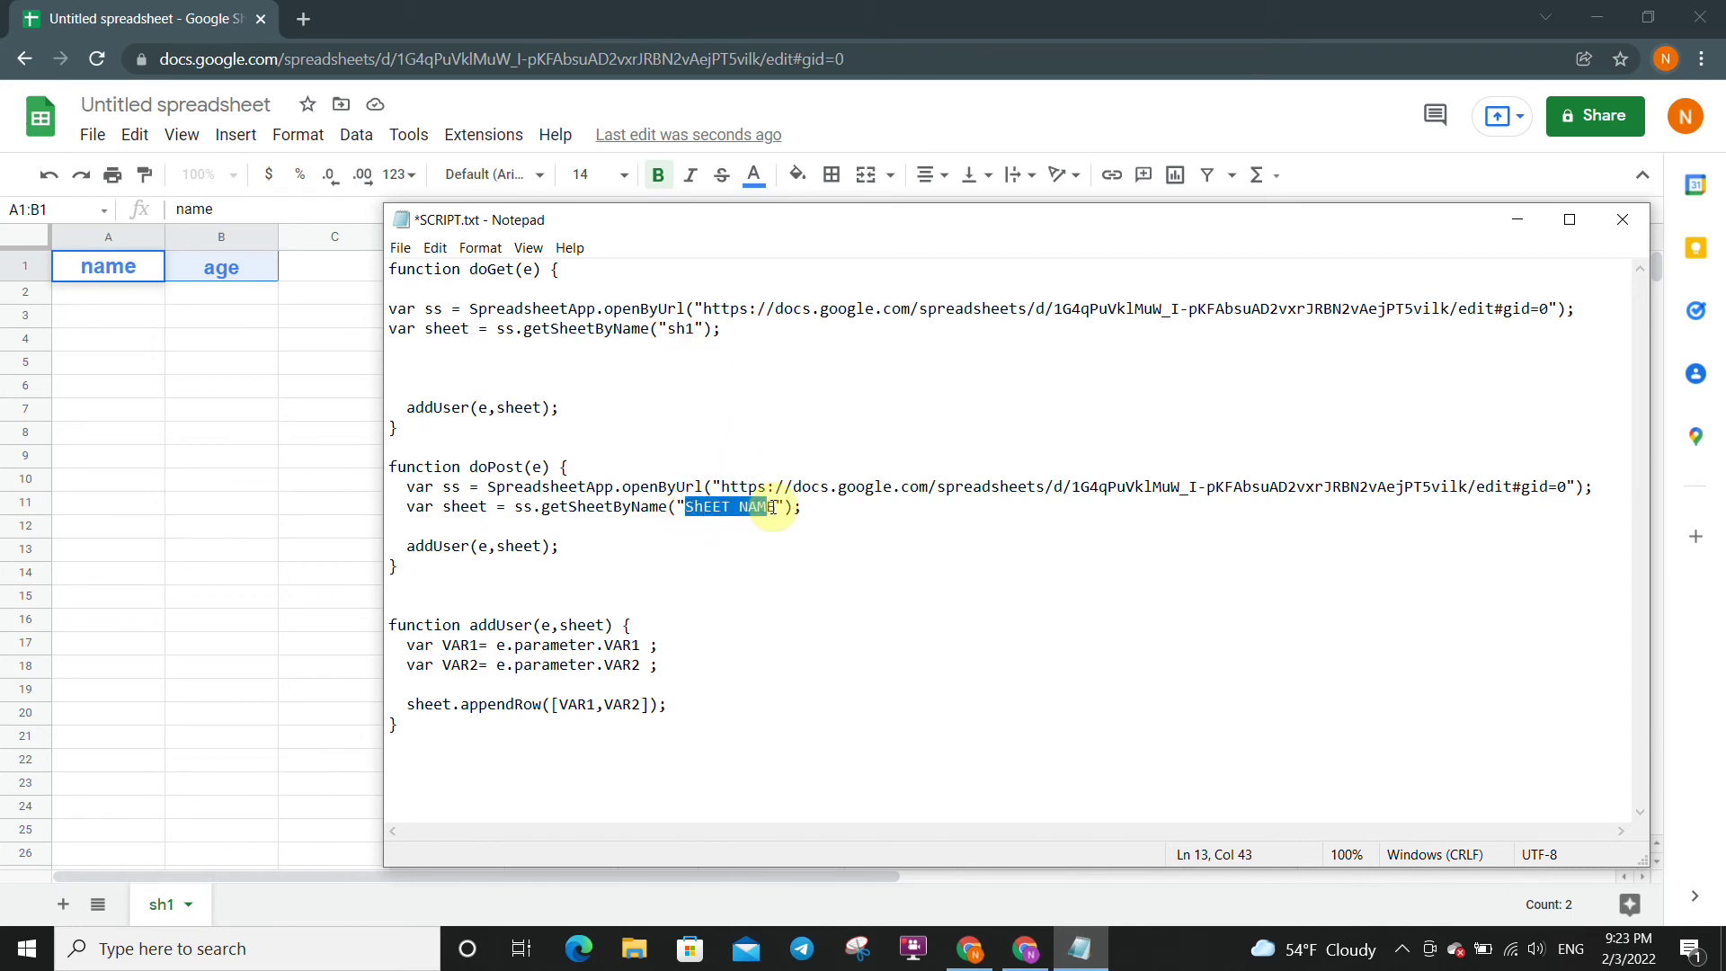
{"action": "type", "text": "sh1"}
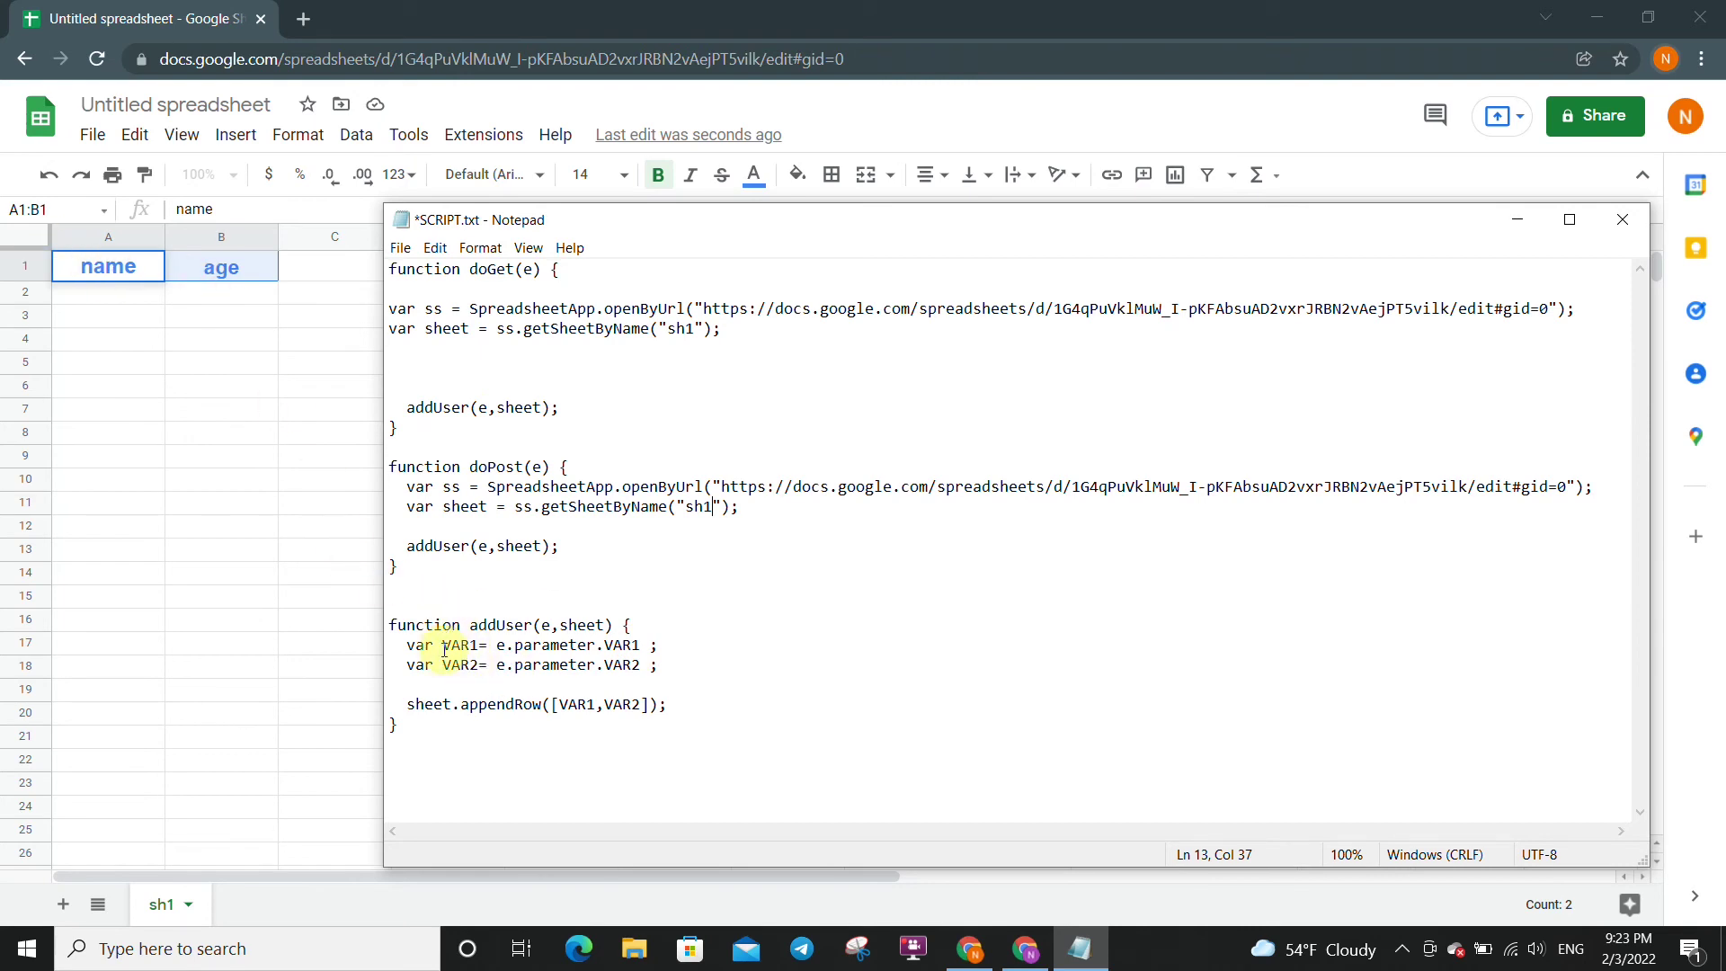
{"action": "left_click_drag", "start_coordinate": [443, 646], "coordinate": [479, 646]}
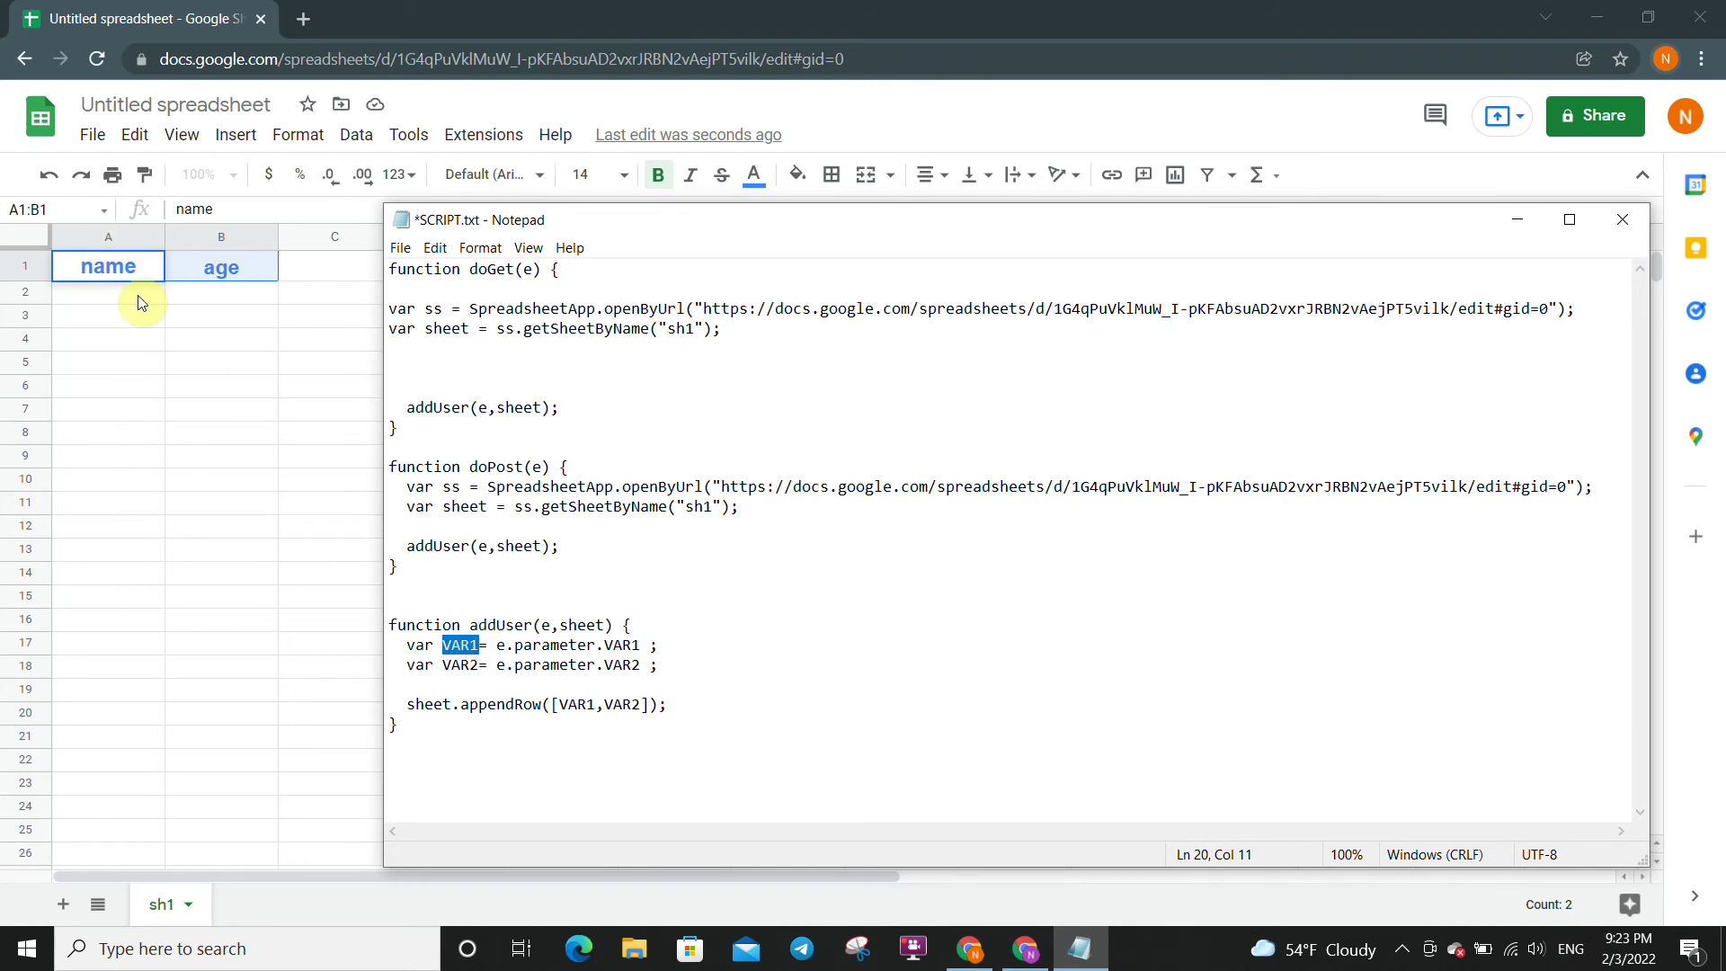
Rename VAR1 to name in addUser's variable and its e.parameter read
{"action": "left_click", "coordinate": [140, 270]}
{"action": "double_click", "coordinate": [131, 270]}
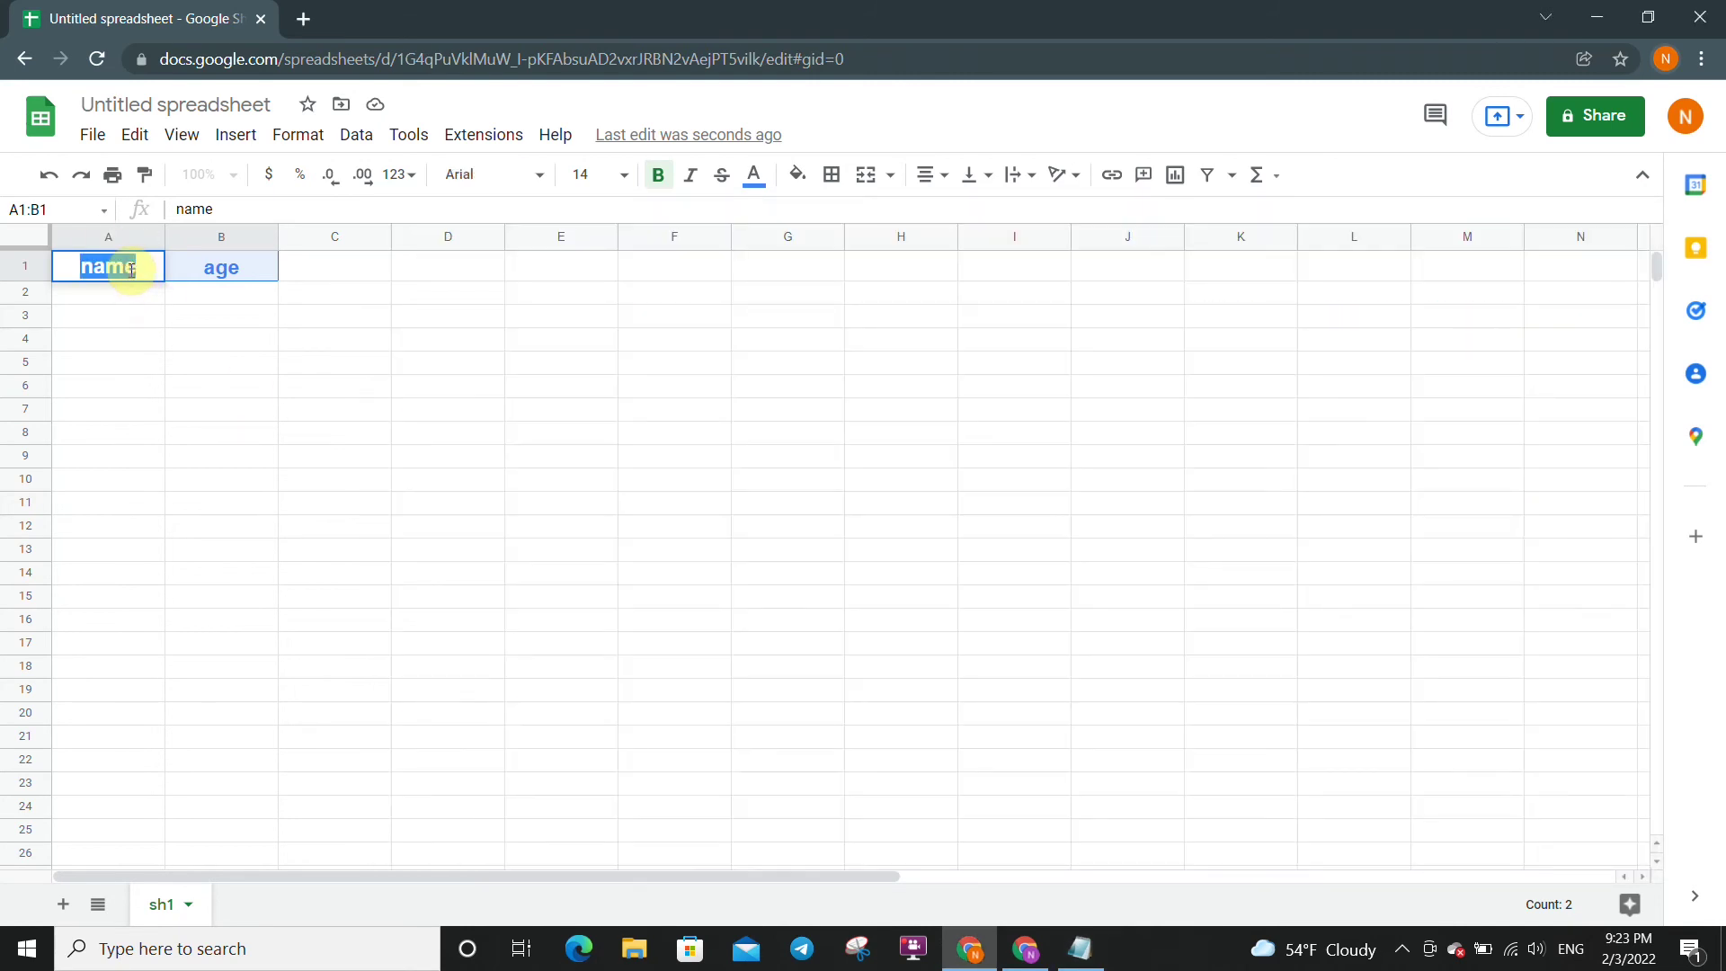
{"action": "left_click", "coordinate": [1080, 948]}
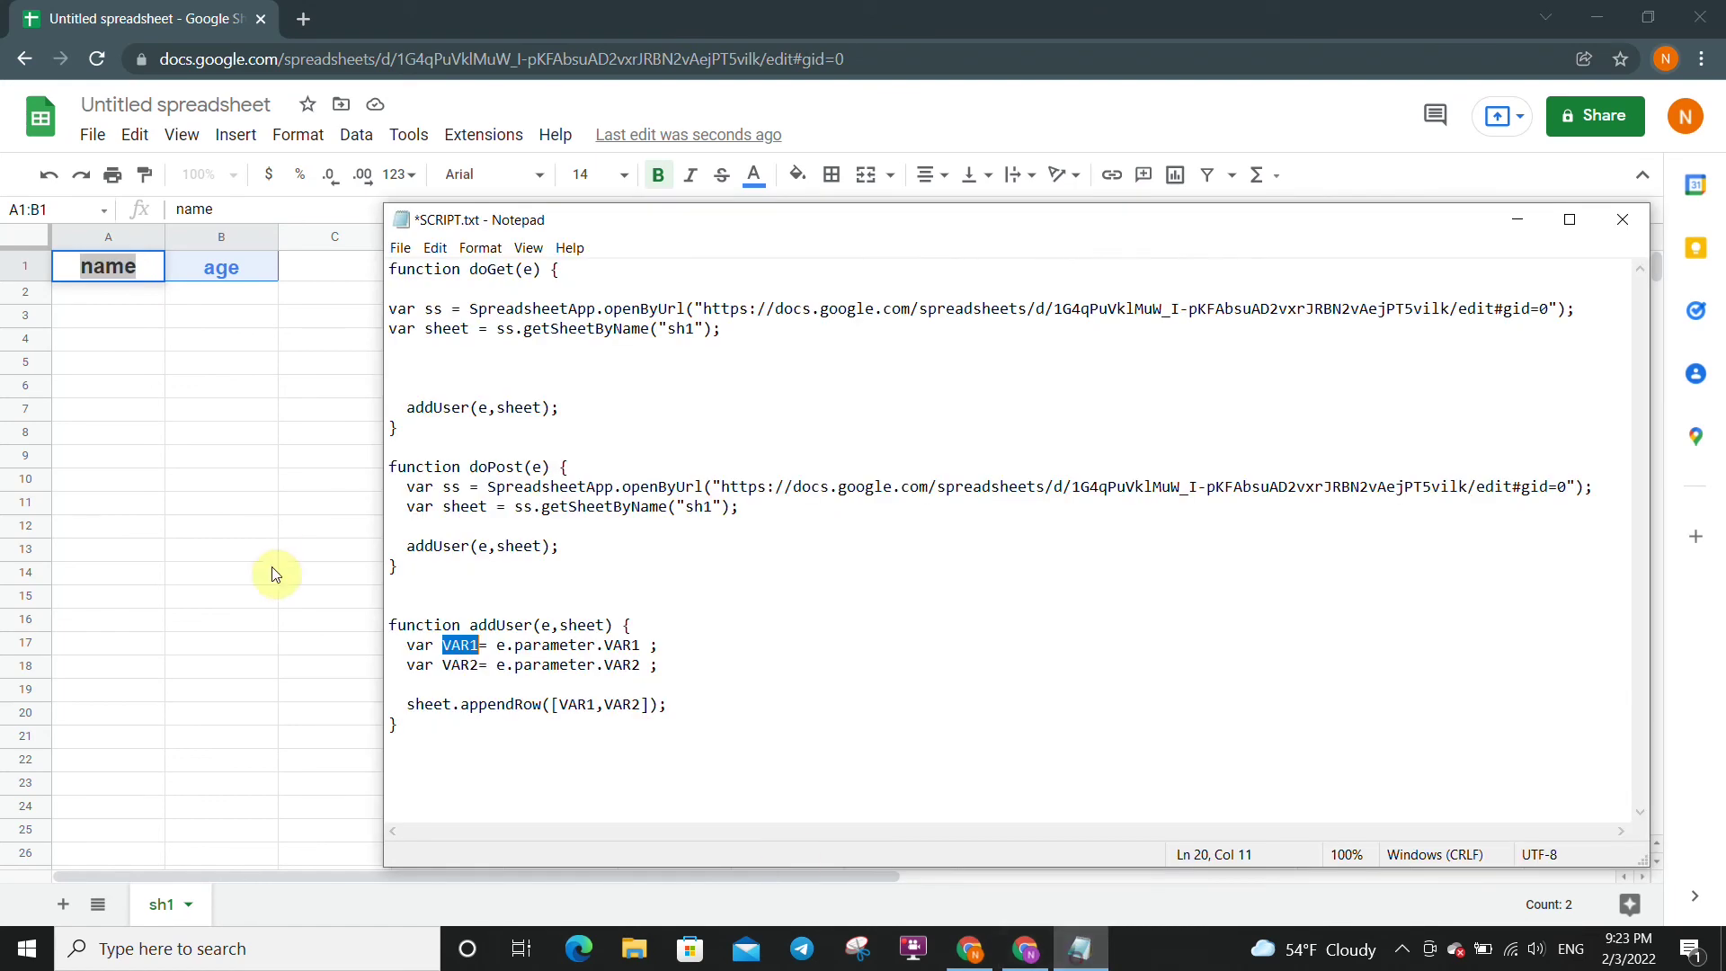
{"action": "left_click", "coordinate": [461, 648]}
{"action": "double_click", "coordinate": [461, 647]}
{"action": "left_click", "coordinate": [446, 645]}
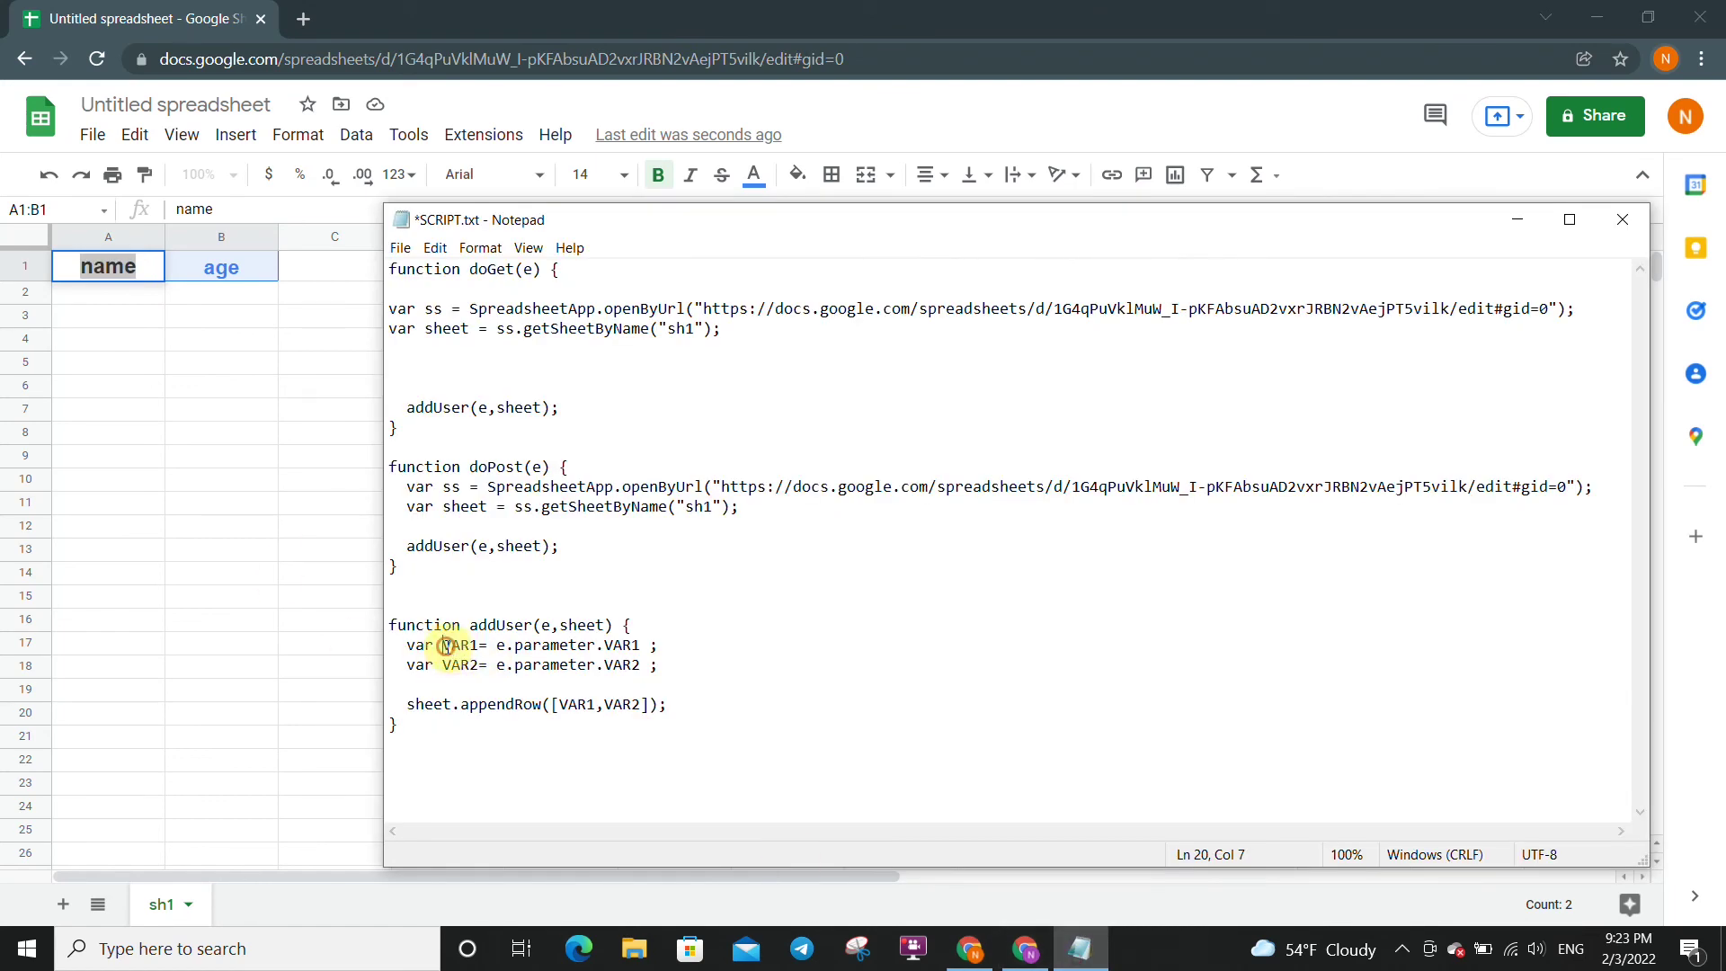
{"action": "double_click", "coordinate": [446, 645]}
{"action": "type", "text": "name"}
{"action": "left_click", "coordinate": [624, 646]}
{"action": "double_click", "coordinate": [624, 645]}
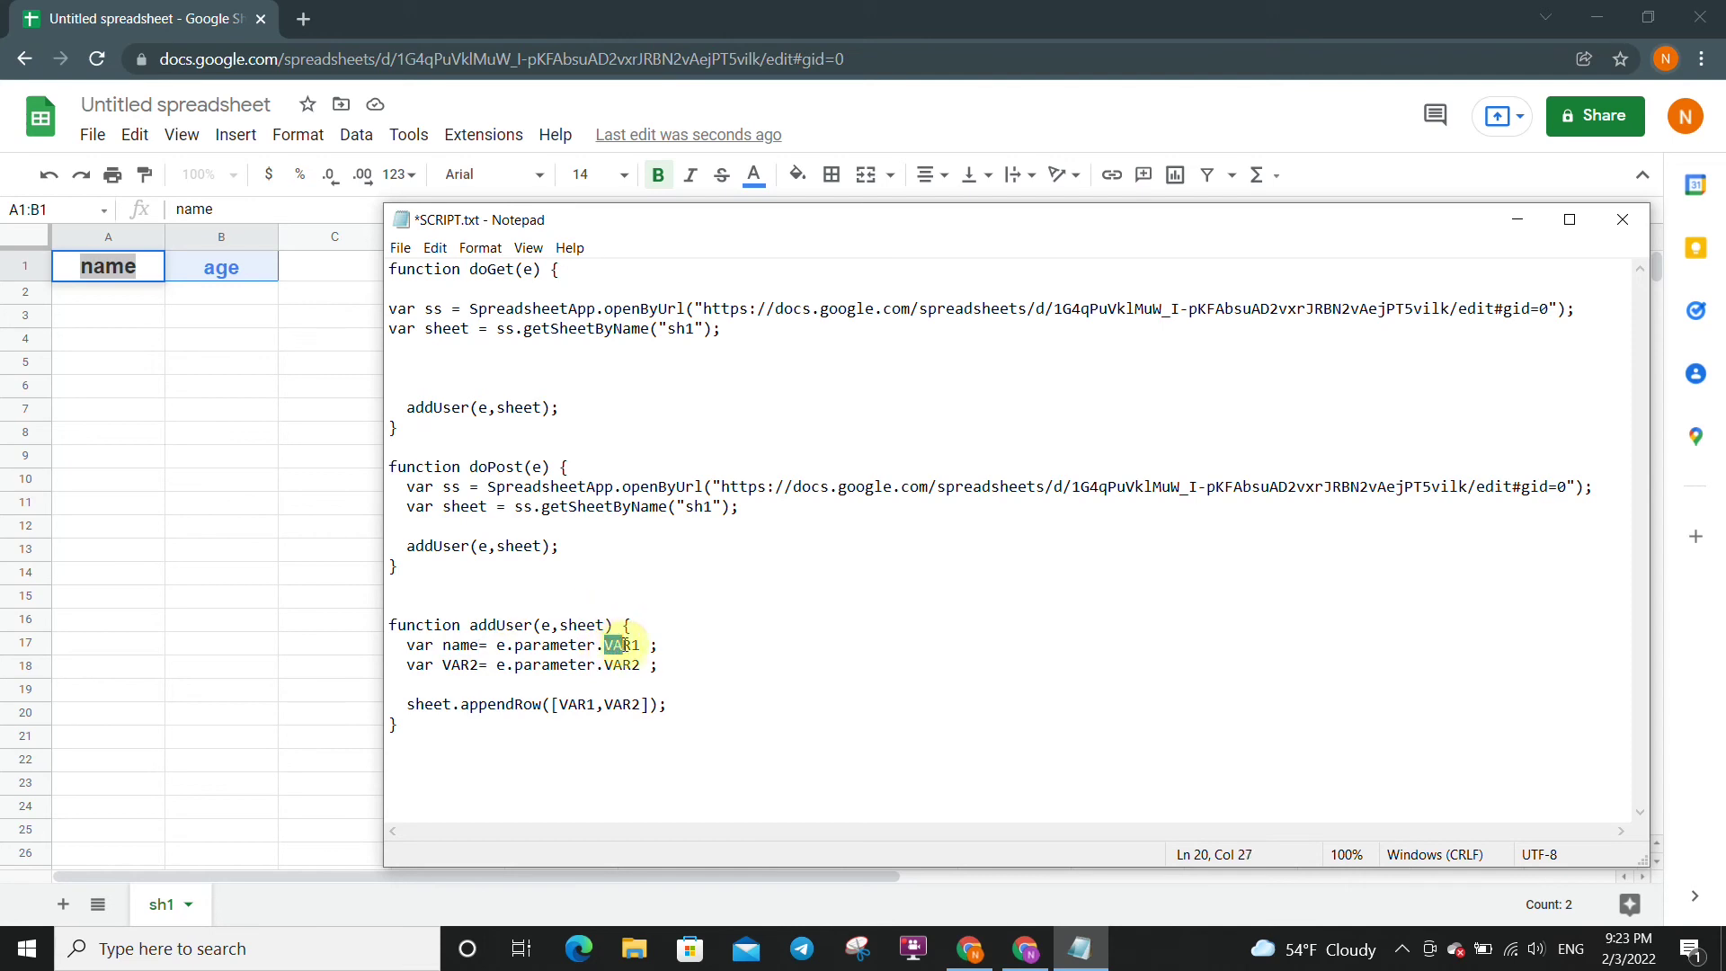
{"action": "type", "text": "name"}
Rename VAR2 to age in addUser's variable and its e.parameter read
{"action": "double_click", "coordinate": [232, 270]}
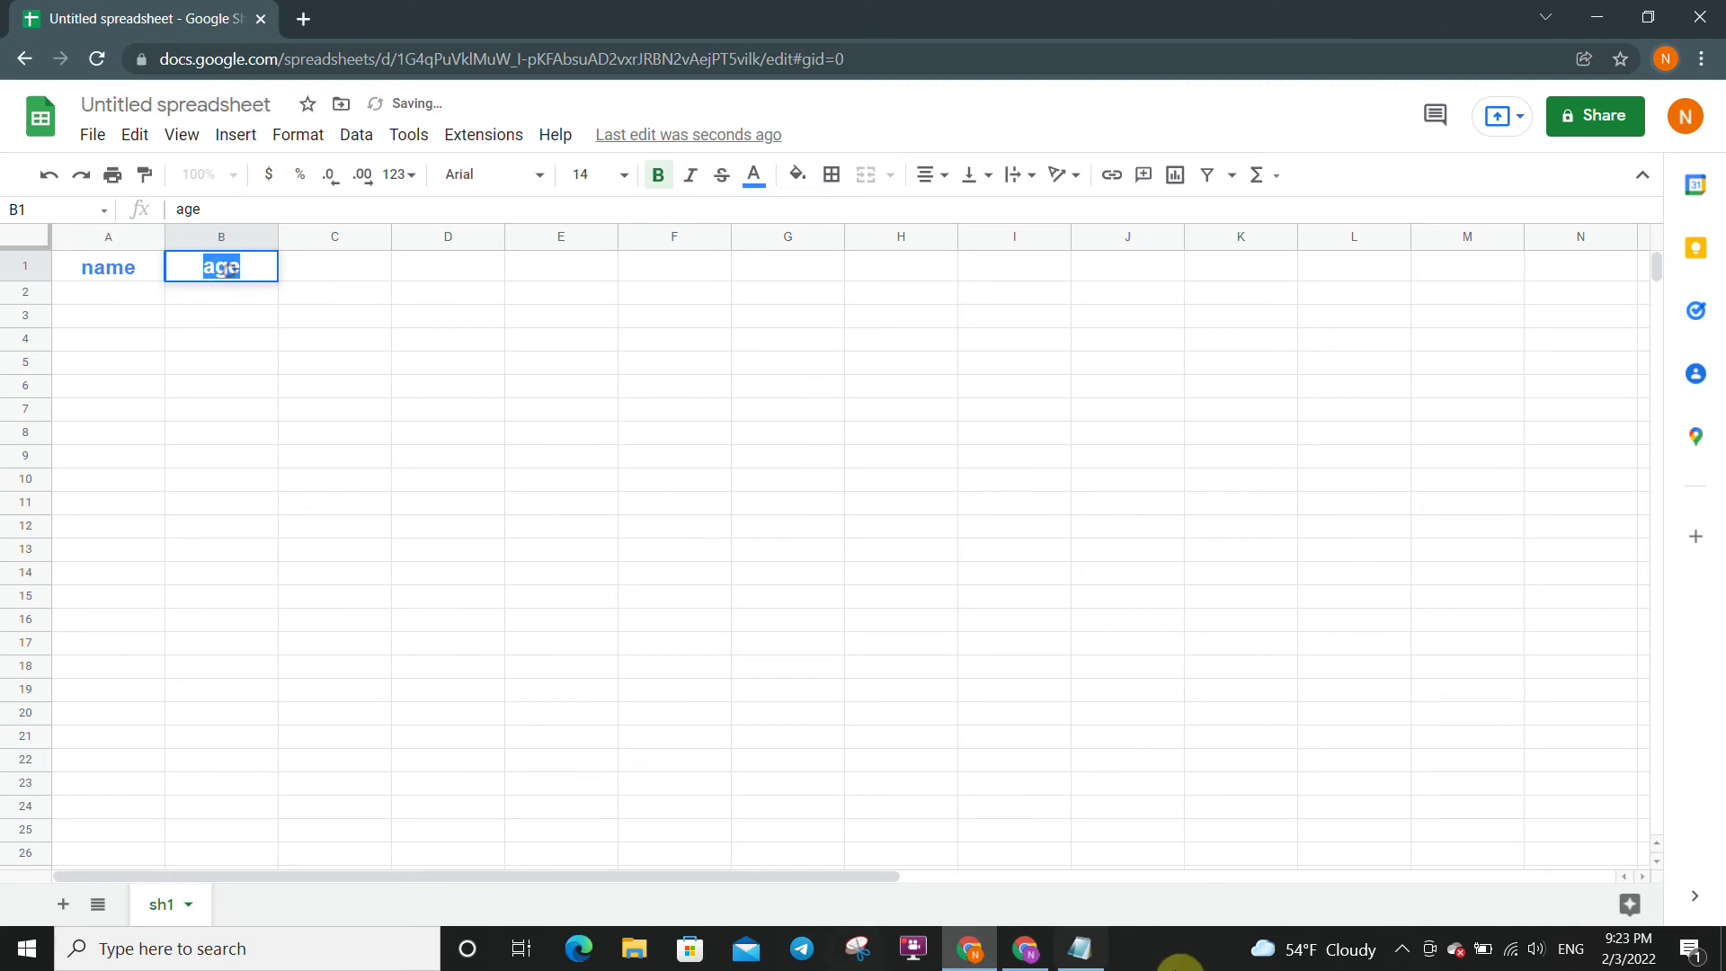
{"action": "left_click", "coordinate": [1083, 949]}
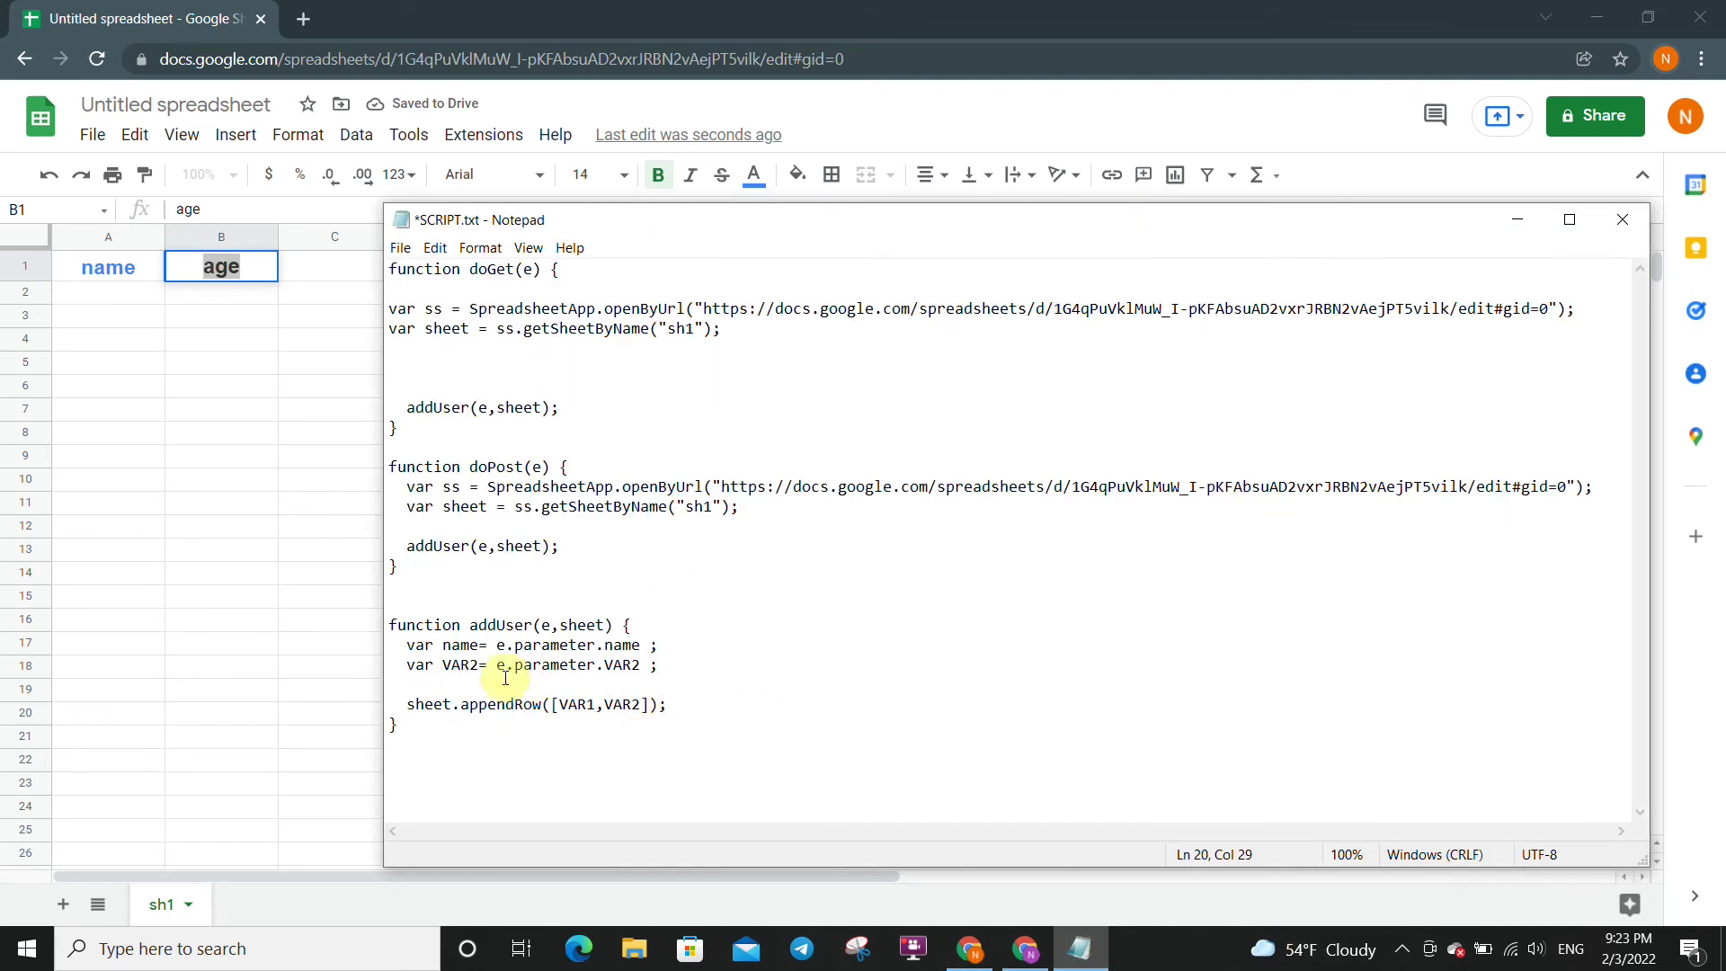
{"action": "left_click_drag", "start_coordinate": [444, 665], "coordinate": [482, 666]}
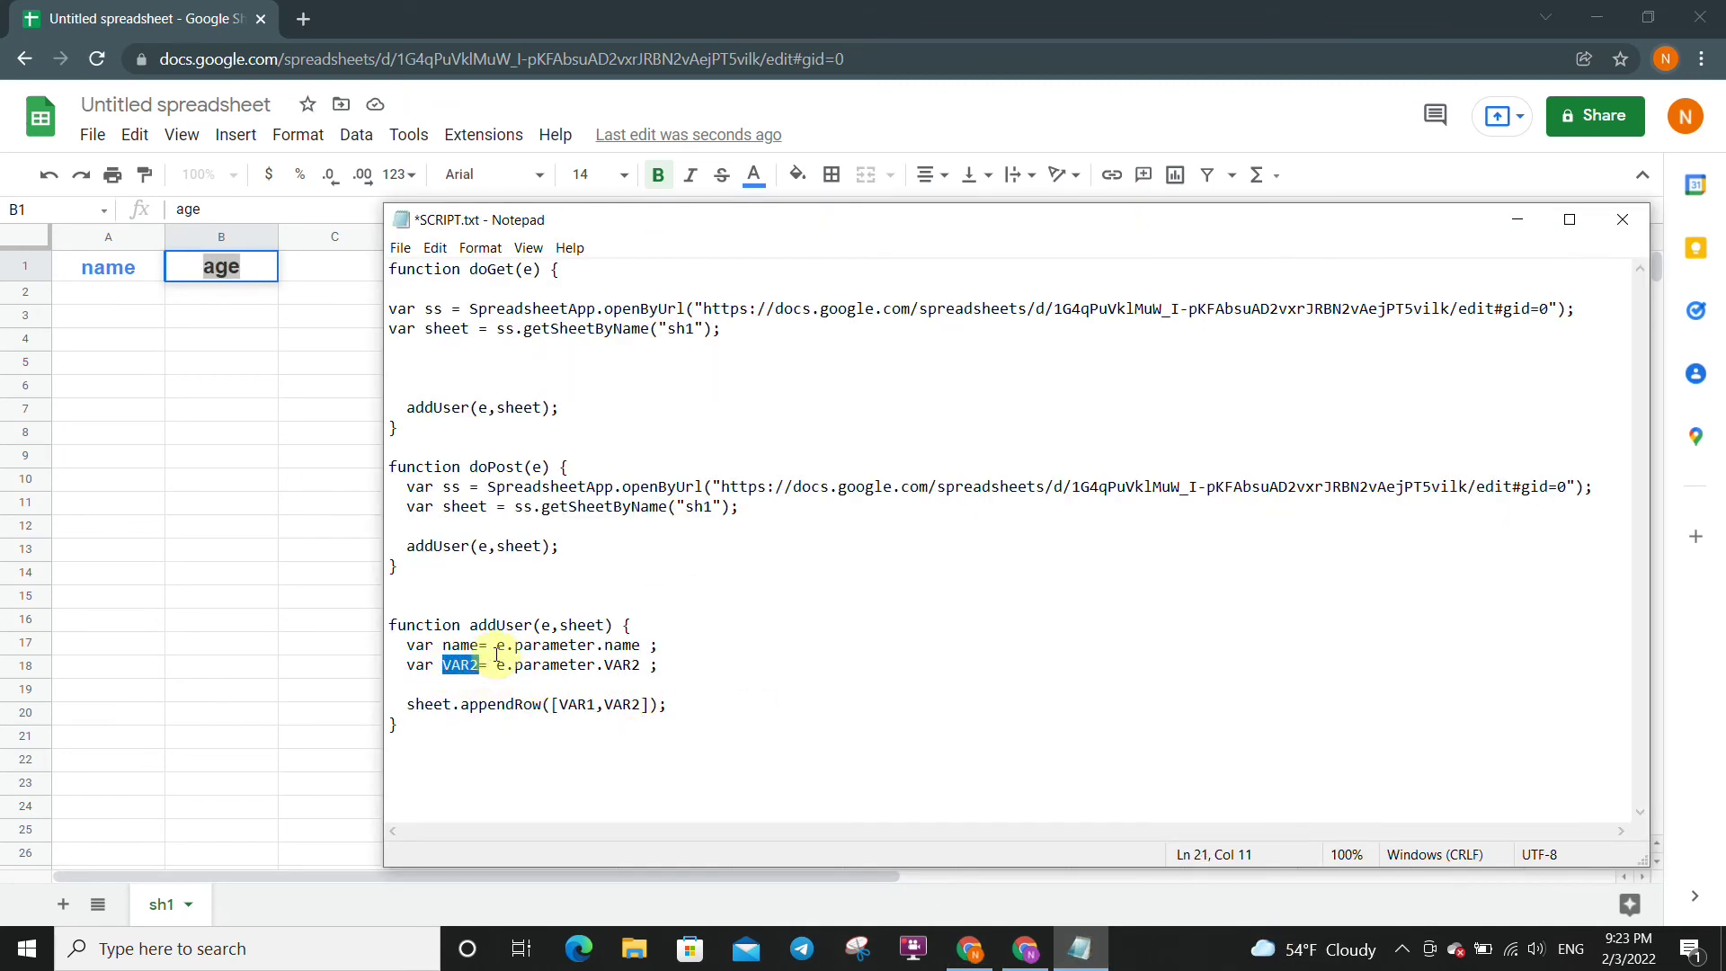
{"action": "type", "text": "age"}
{"action": "left_click_drag", "start_coordinate": [597, 663], "coordinate": [617, 666]}
{"action": "type", "text": "age"}
Change the appendRow call to [name,age] and save SCRIPT.txt
{"action": "left_click_drag", "start_coordinate": [605, 704], "coordinate": [627, 706]}
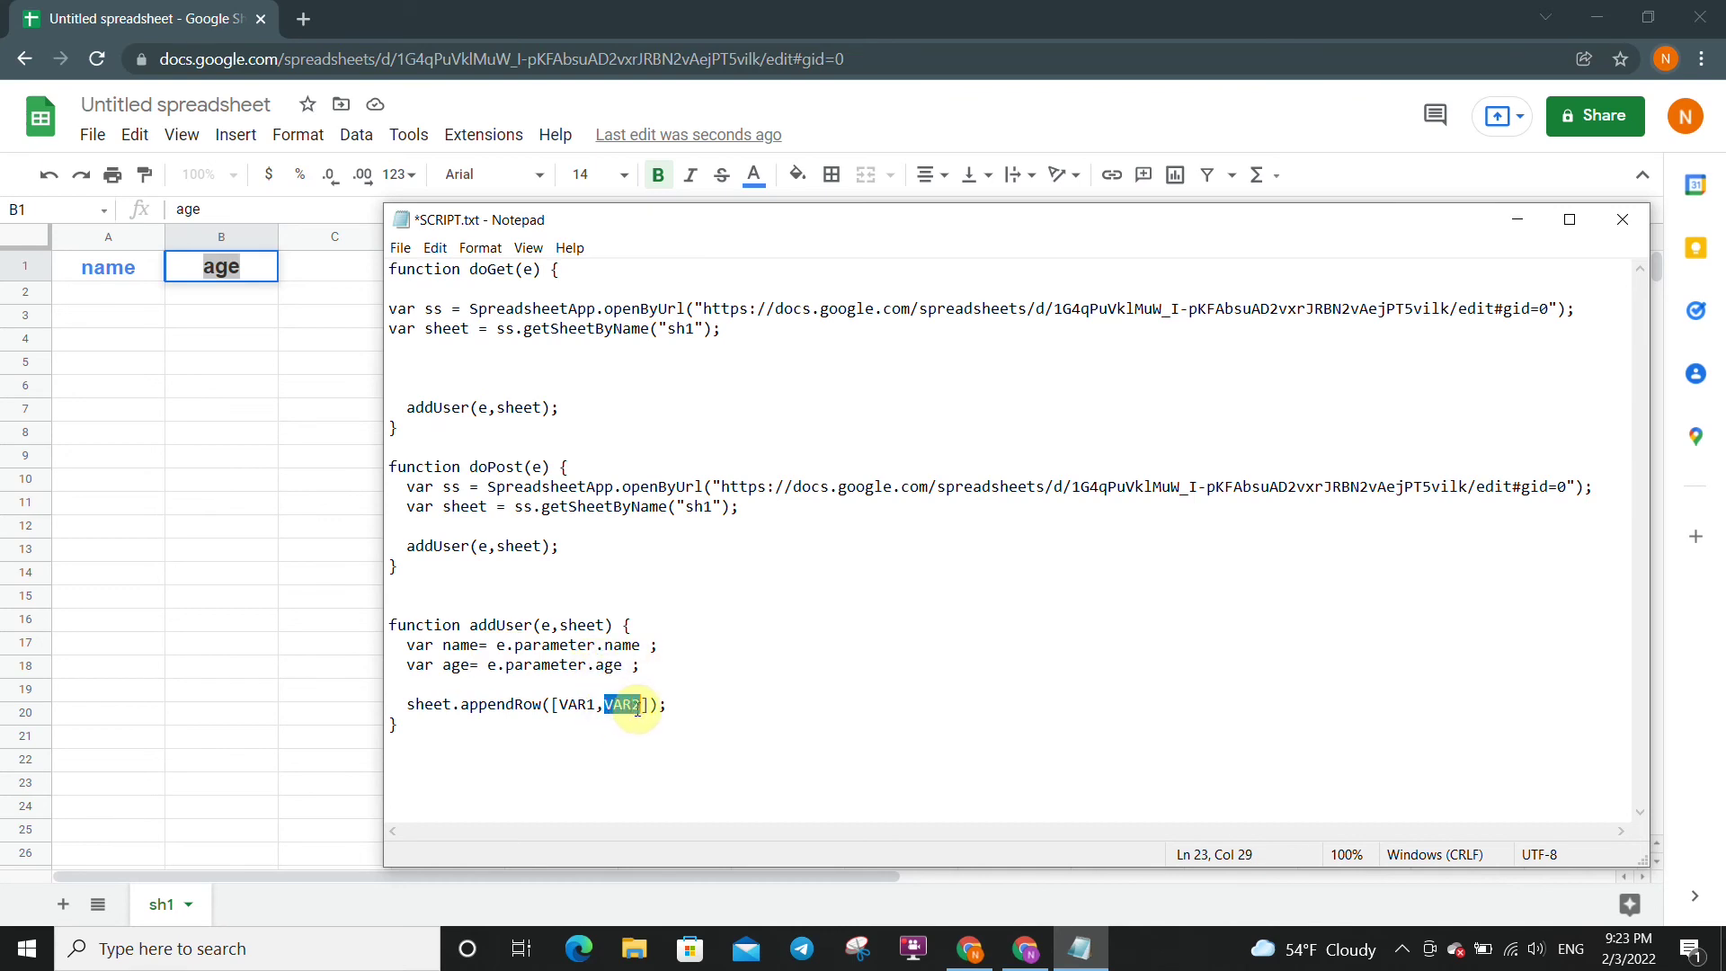
{"action": "type", "text": "age"}
{"action": "left_click_drag", "start_coordinate": [558, 704], "coordinate": [598, 704]}
{"action": "type", "text": "name"}
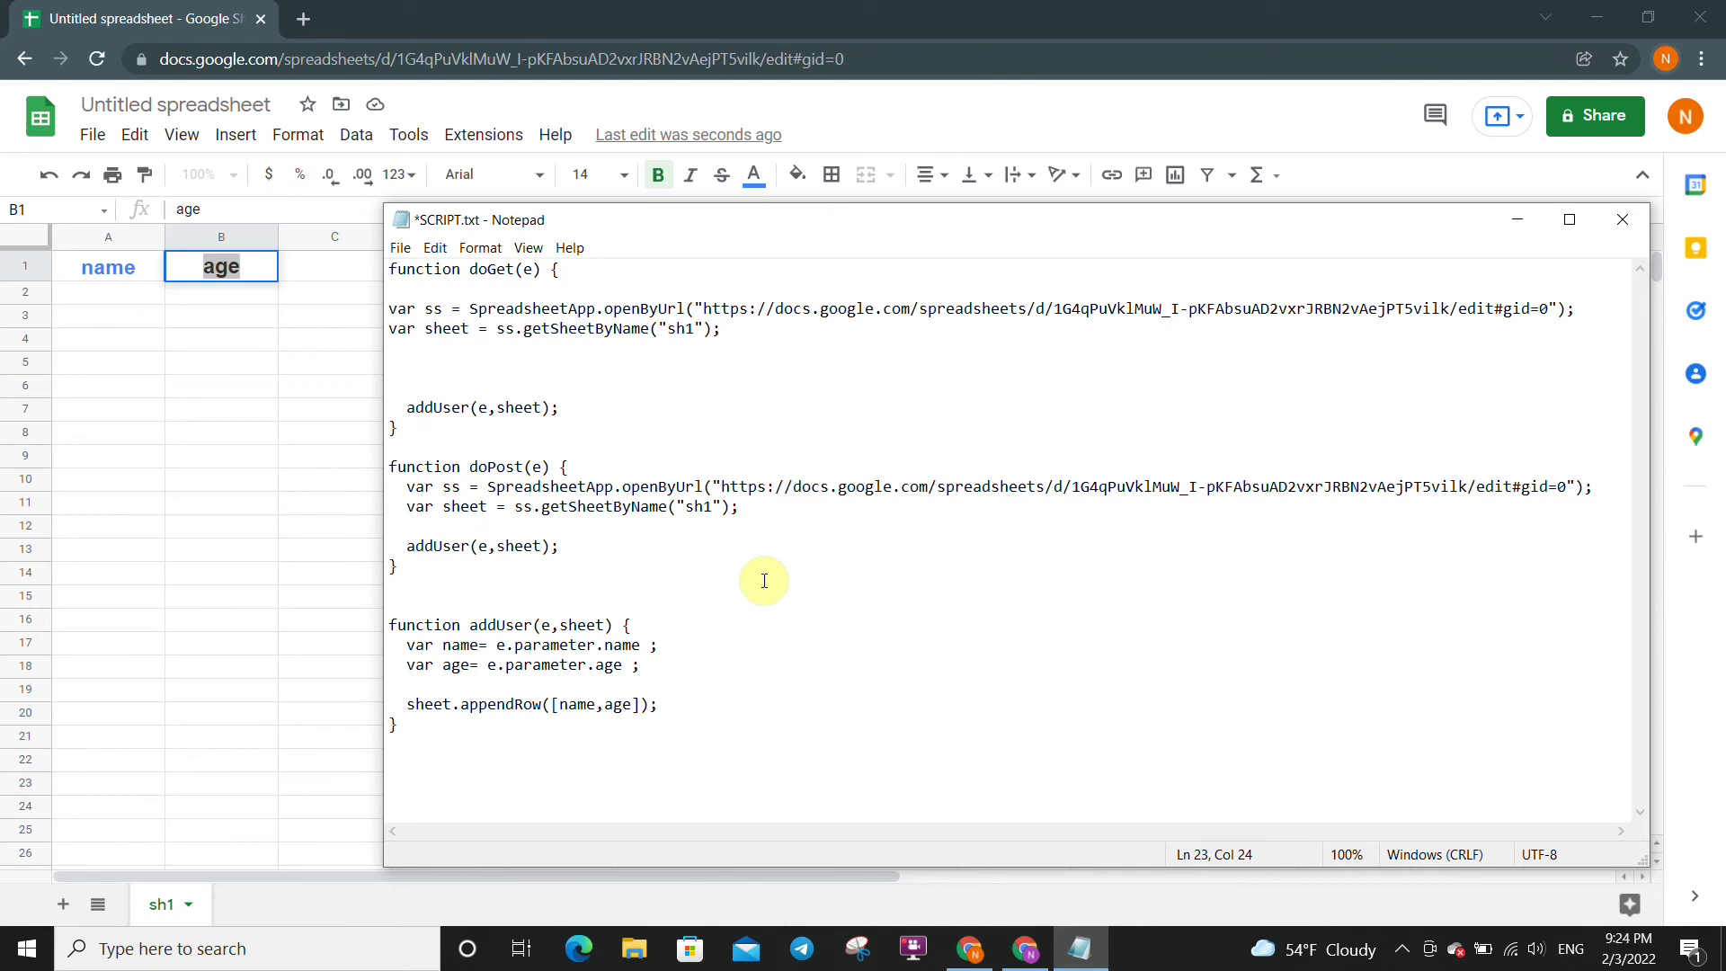
{"action": "key", "text": "ctrl+s"}
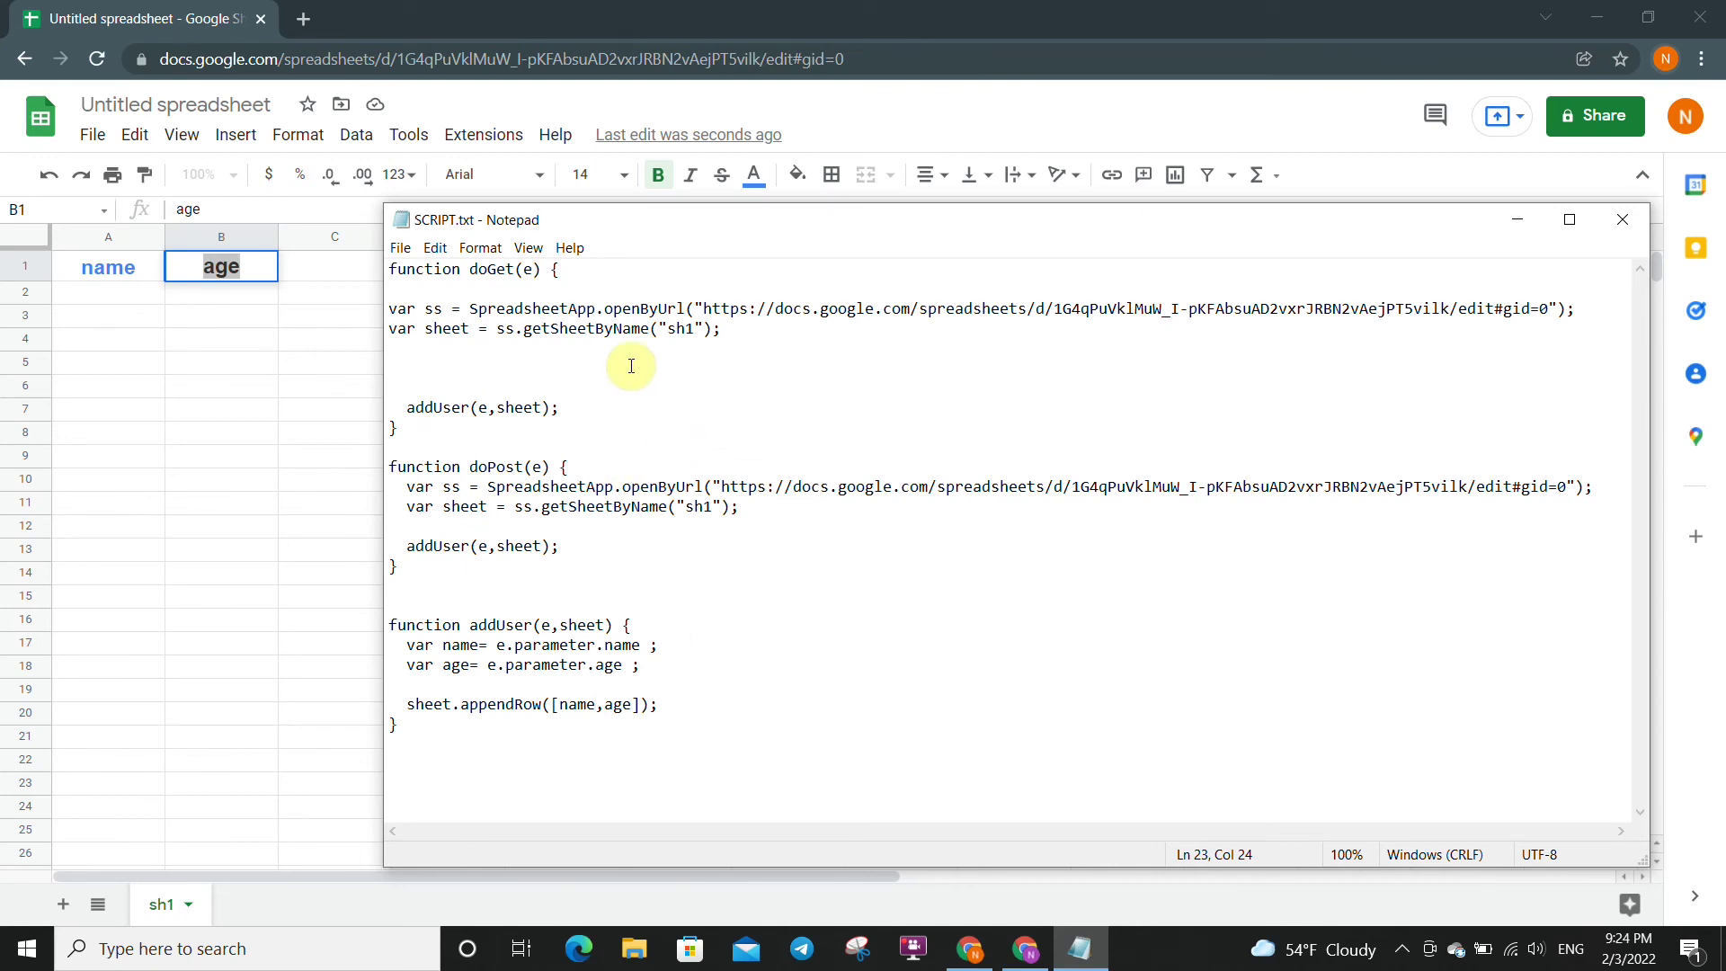
Select the whole script in Notepad, then launch Apps Script from the spreadsheet's Extensions menu
{"action": "left_click", "coordinate": [390, 270]}
{"action": "left_click_drag", "start_coordinate": [409, 270], "coordinate": [675, 755]}
{"action": "key", "text": "ctrl+c"}
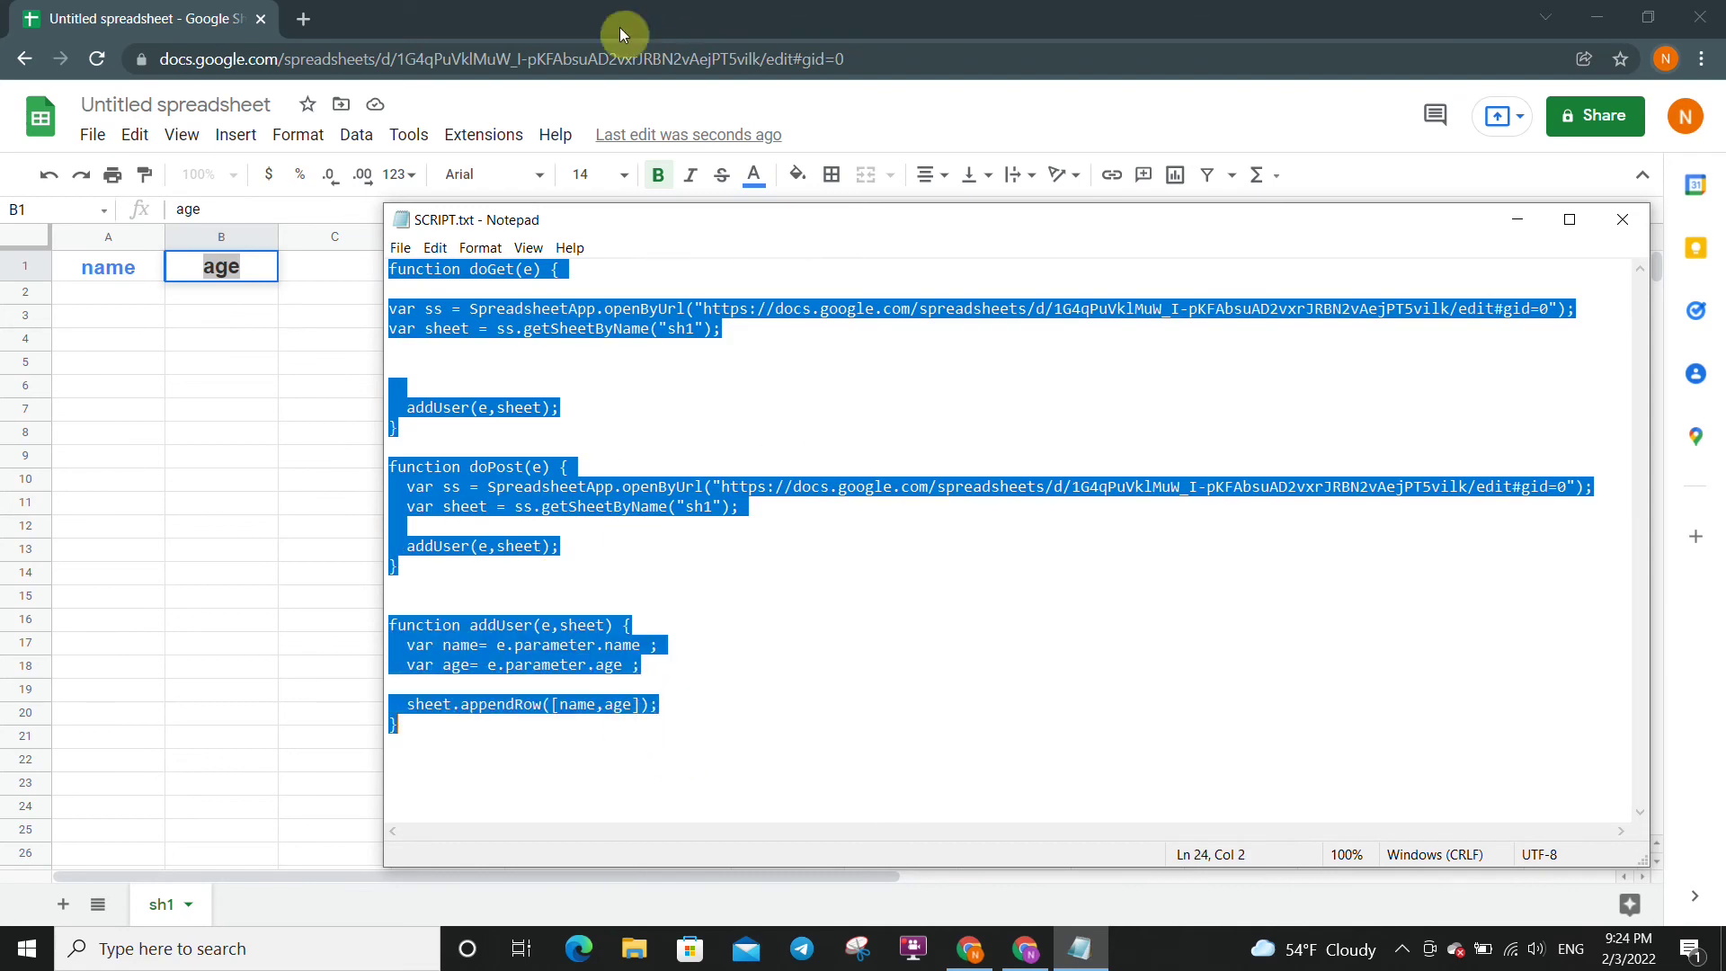
{"action": "left_click", "coordinate": [1518, 220]}
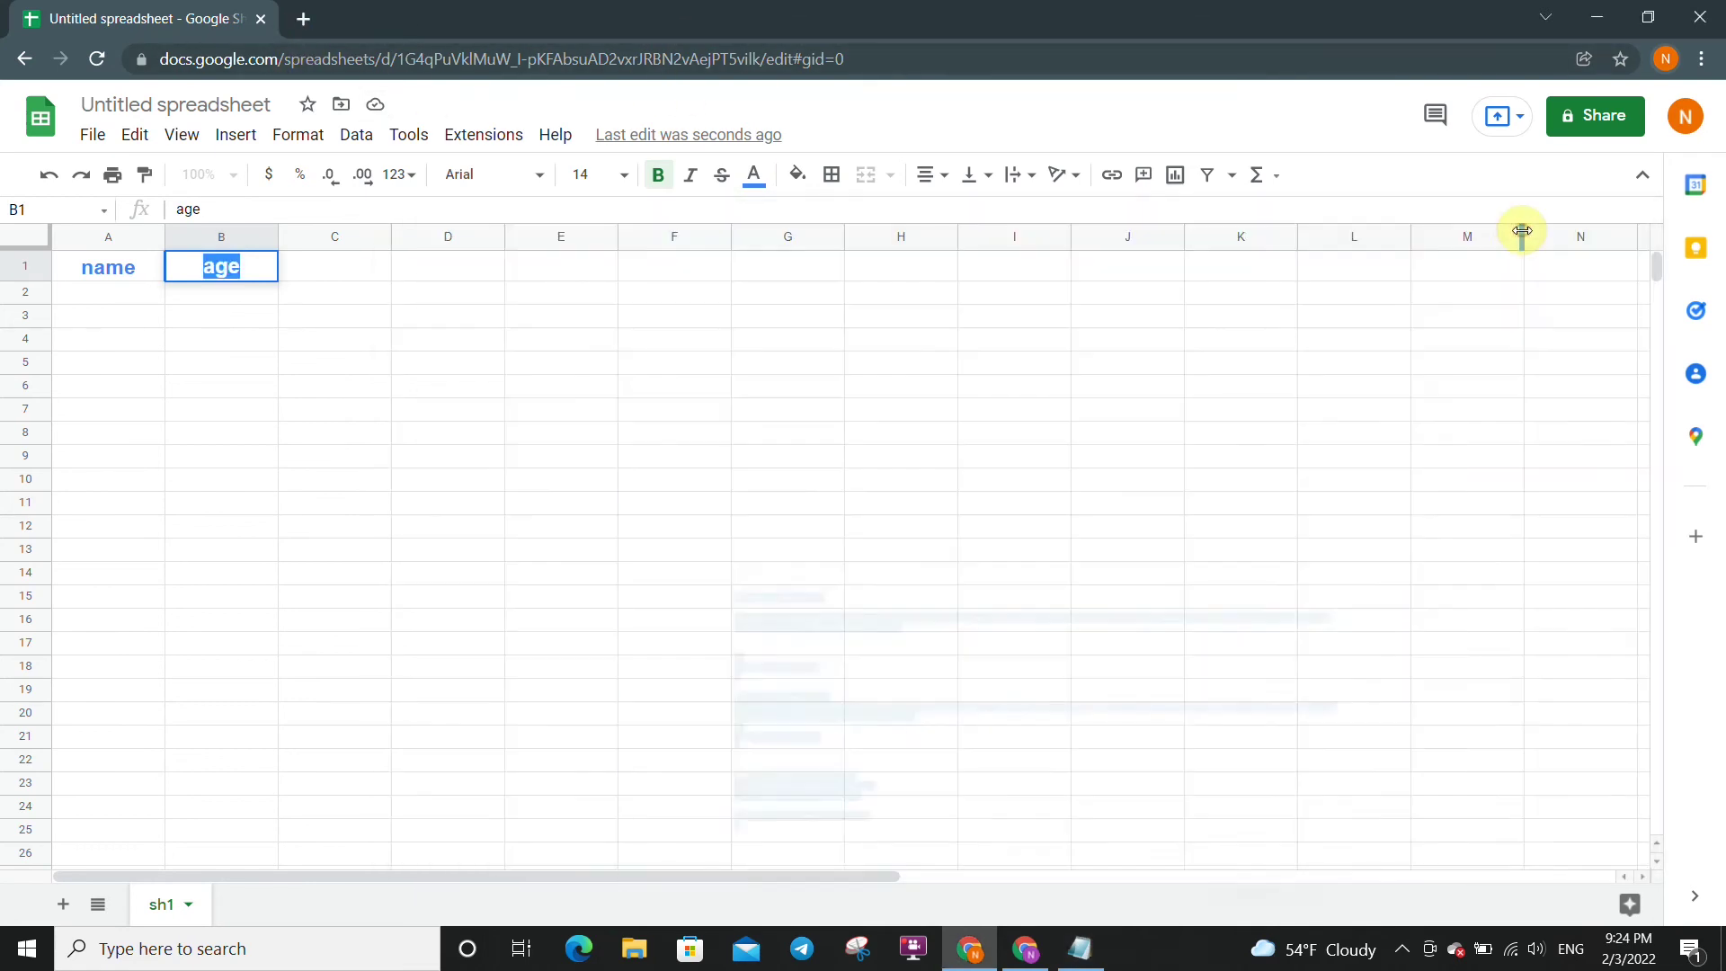
{"action": "left_click", "coordinate": [477, 135]}
{"action": "left_click", "coordinate": [529, 257]}
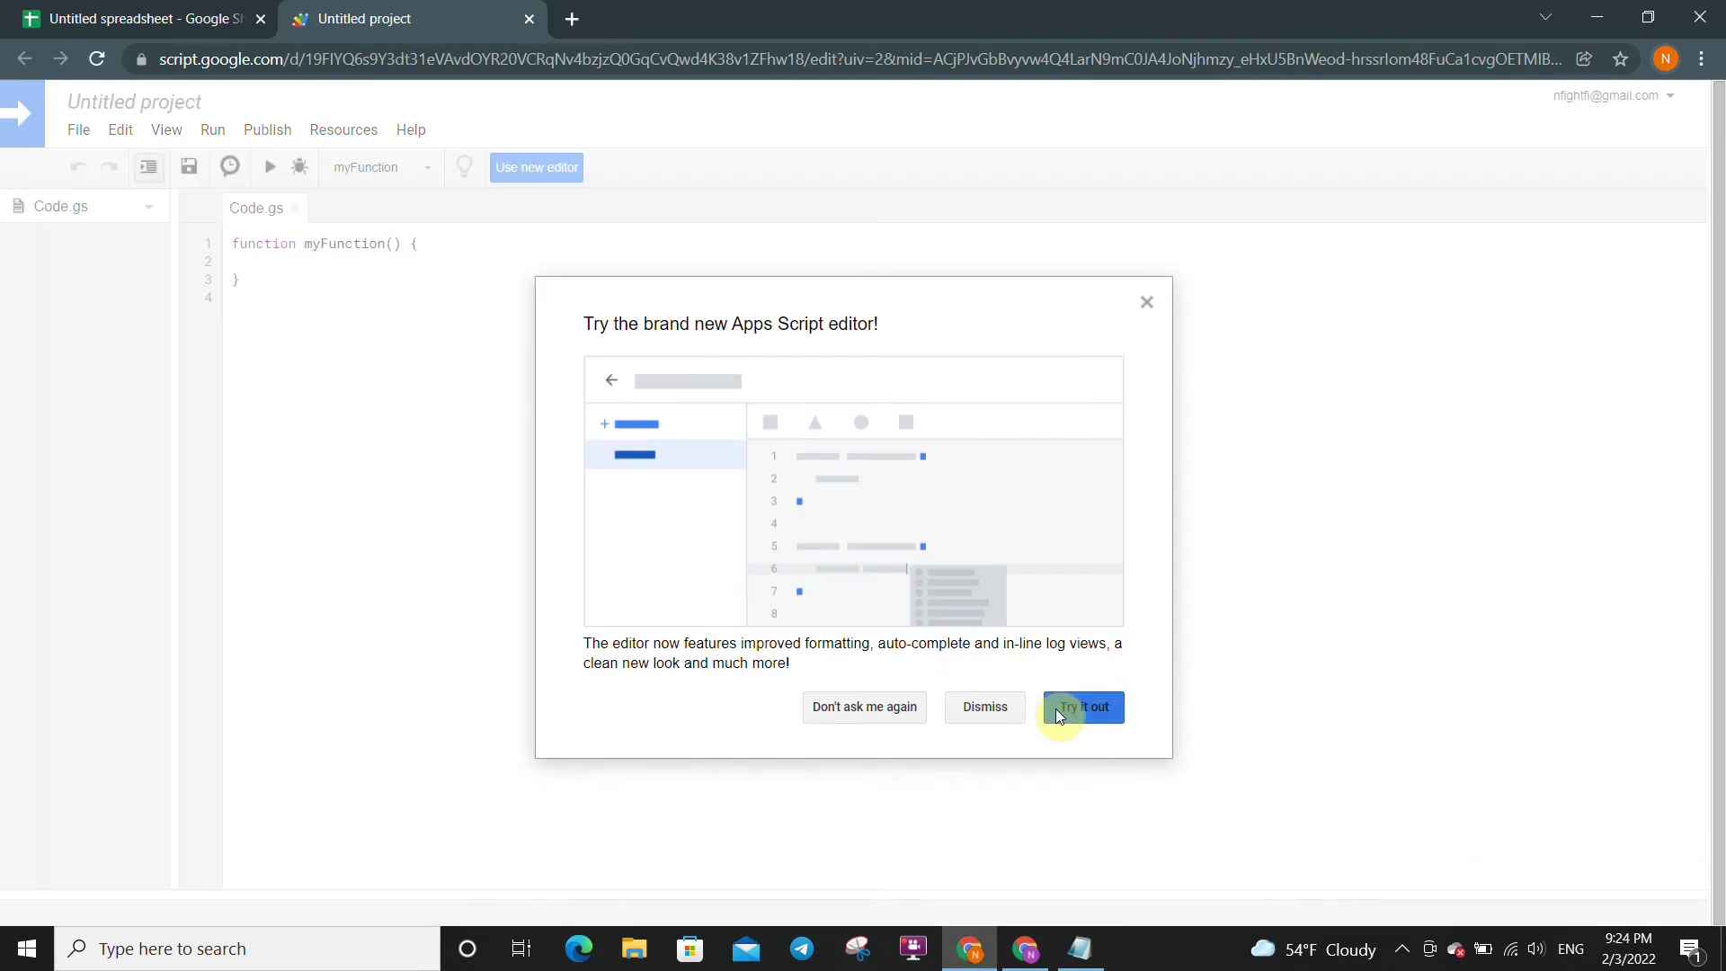
Replace Code.gs's empty myFunction with the pasted doGet, doPost and addUser script
{"action": "left_click", "coordinate": [1004, 713]}
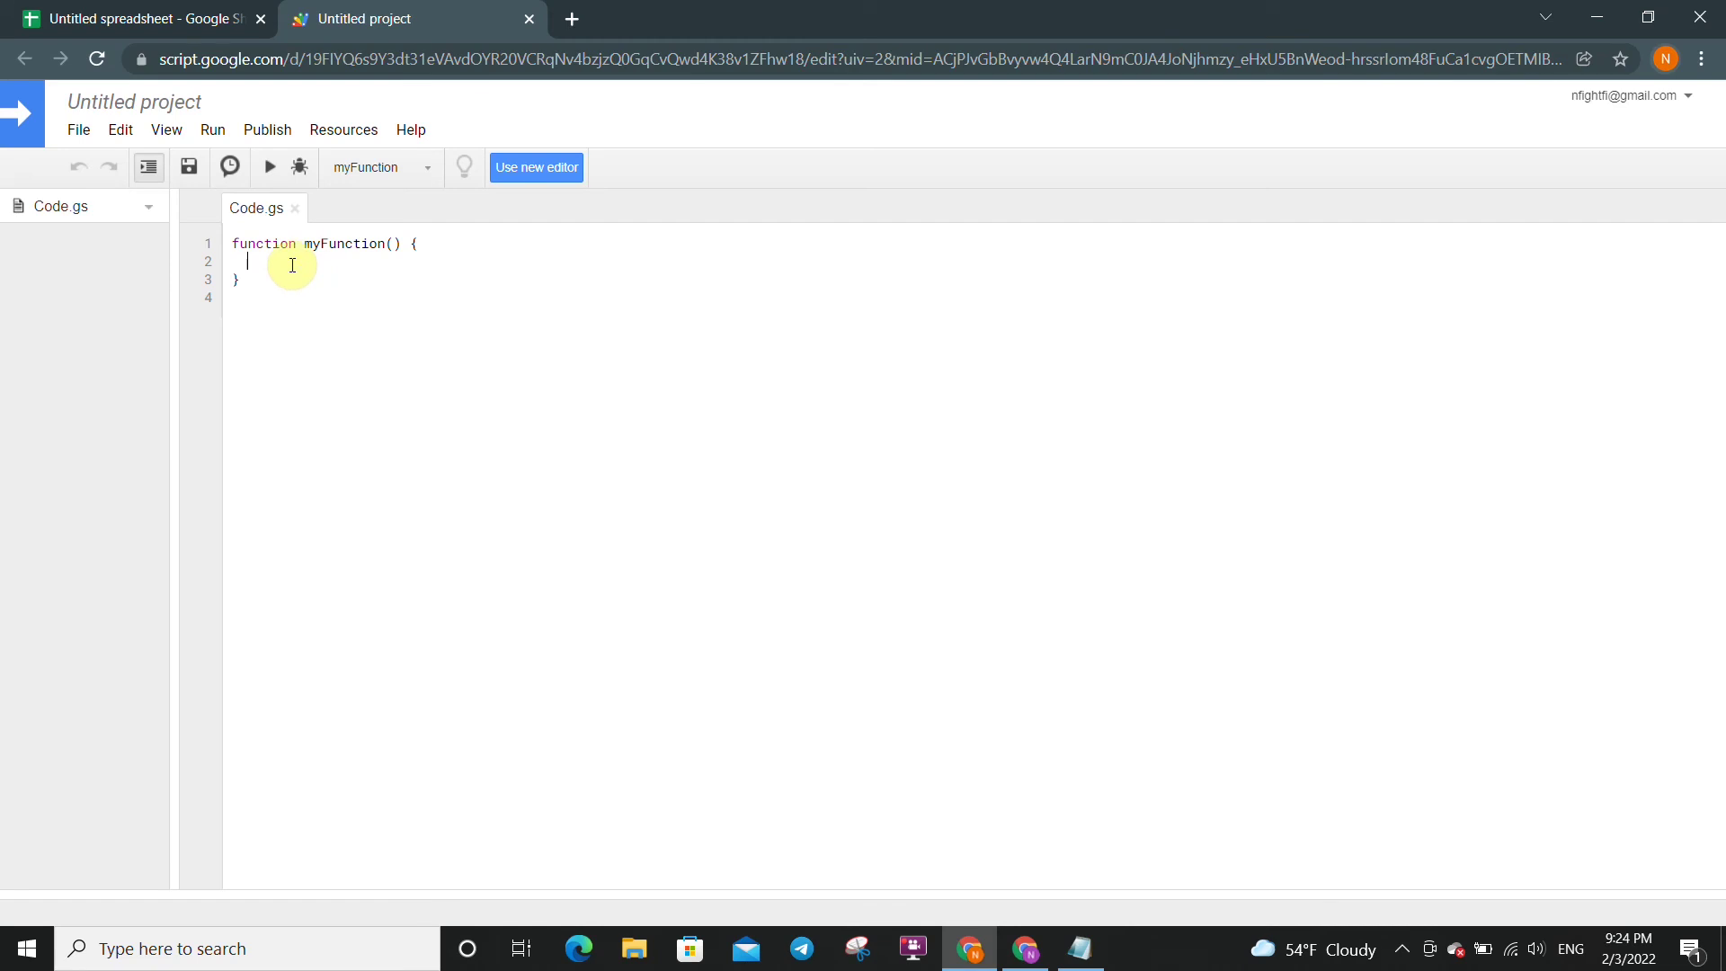
{"action": "key", "text": "ctrl+a"}
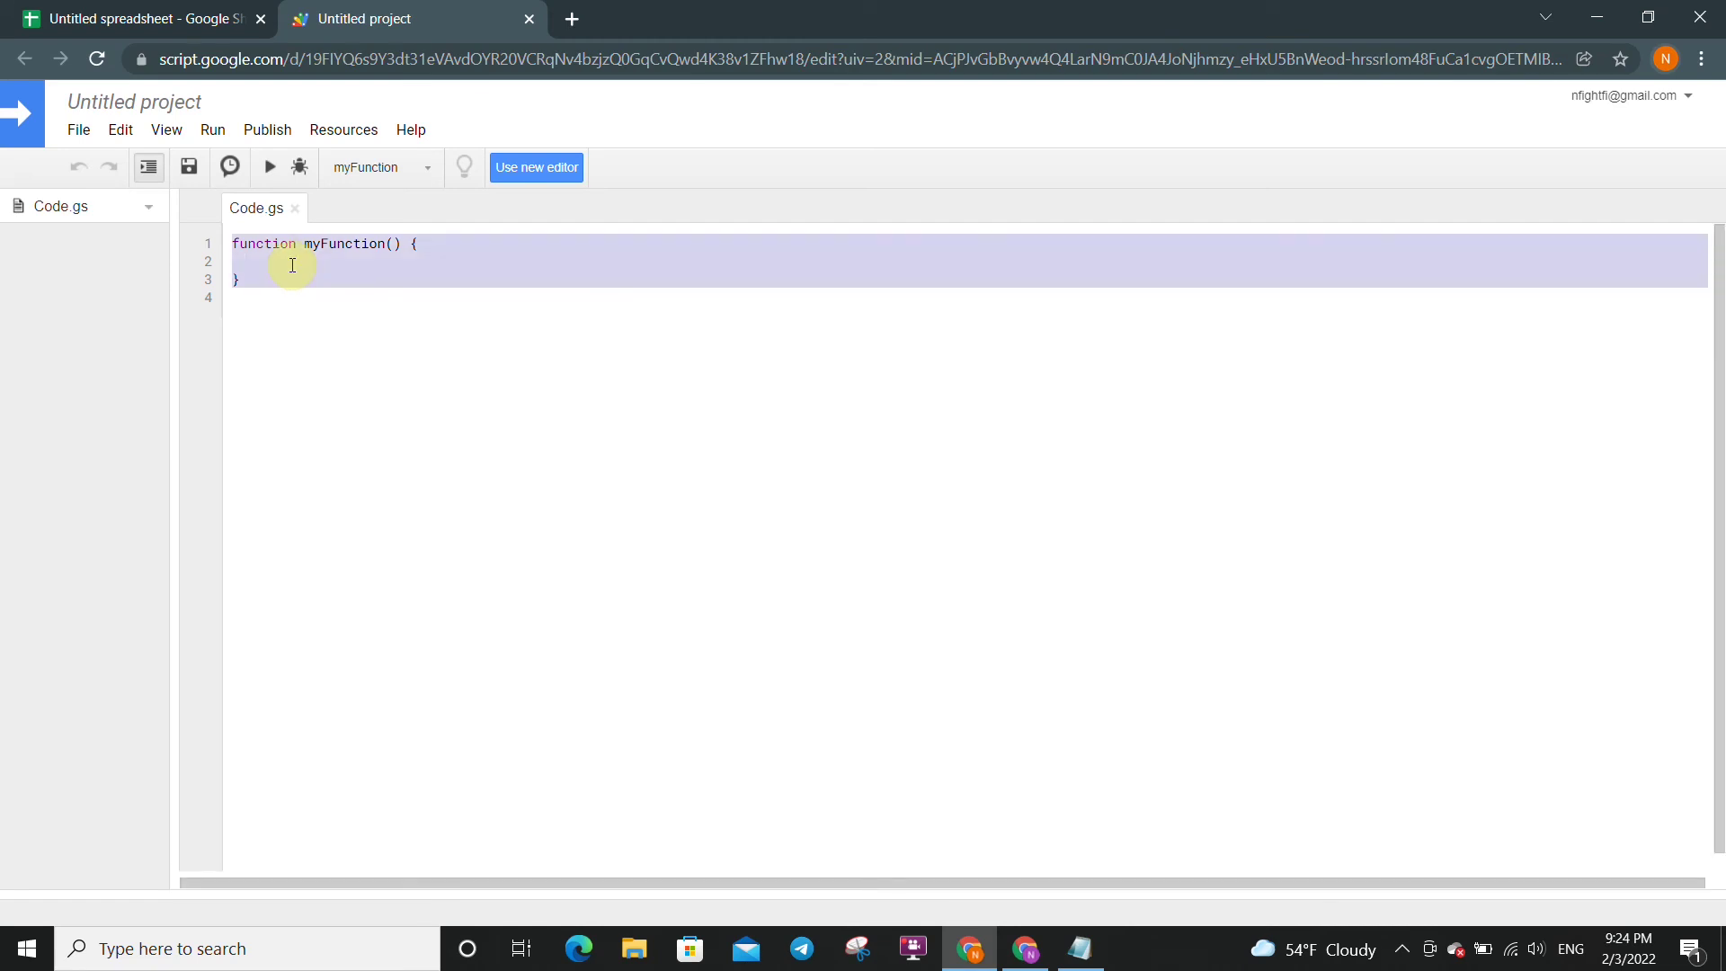
{"action": "key", "text": "ctrl+v"}
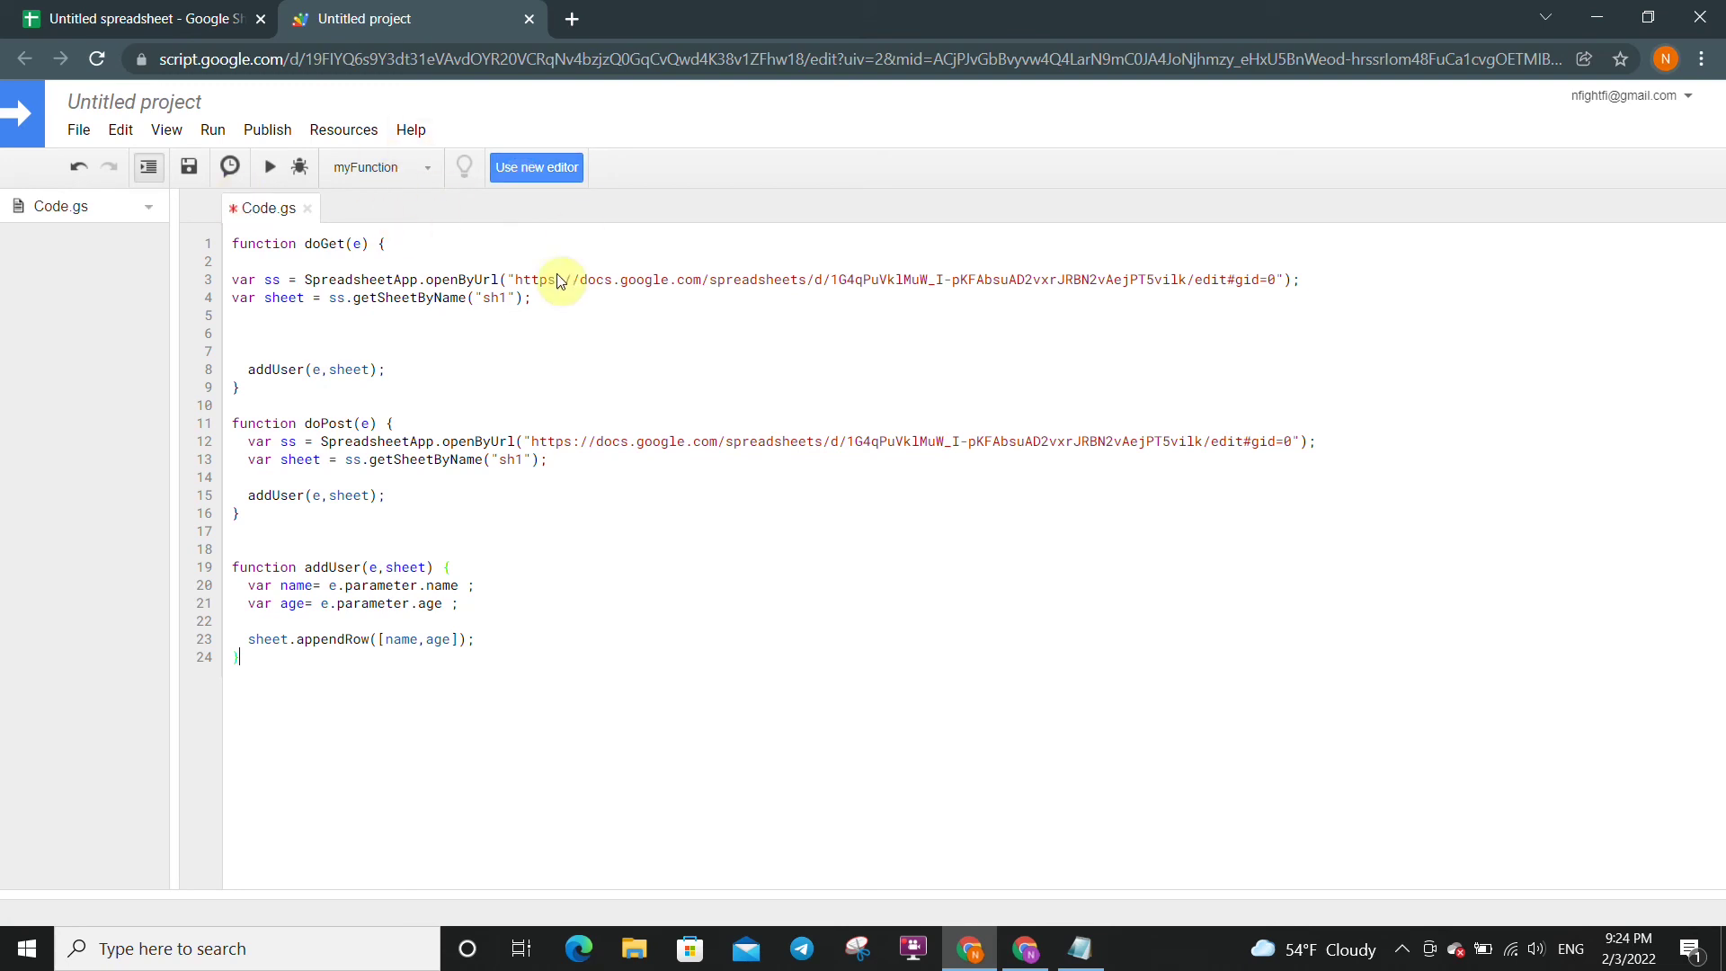
{"action": "left_click", "coordinate": [270, 133]}
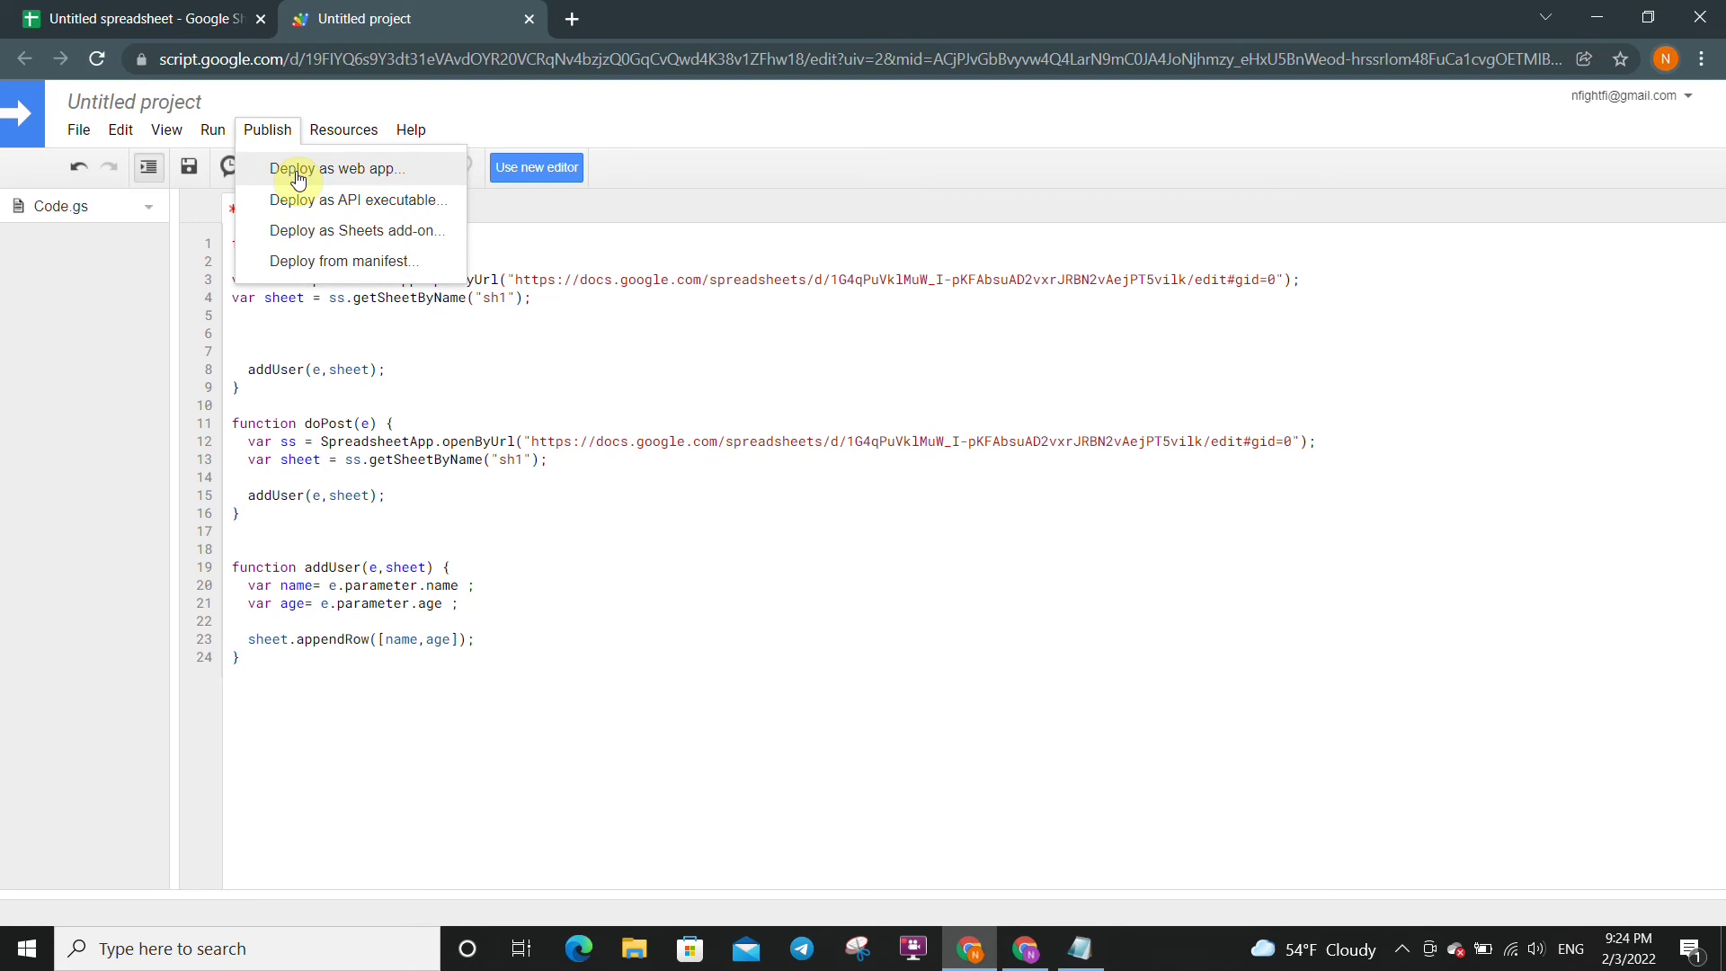
Deploy the project as a web app named test, accessible to anyone, even anonymous
{"action": "left_click", "coordinate": [298, 171]}
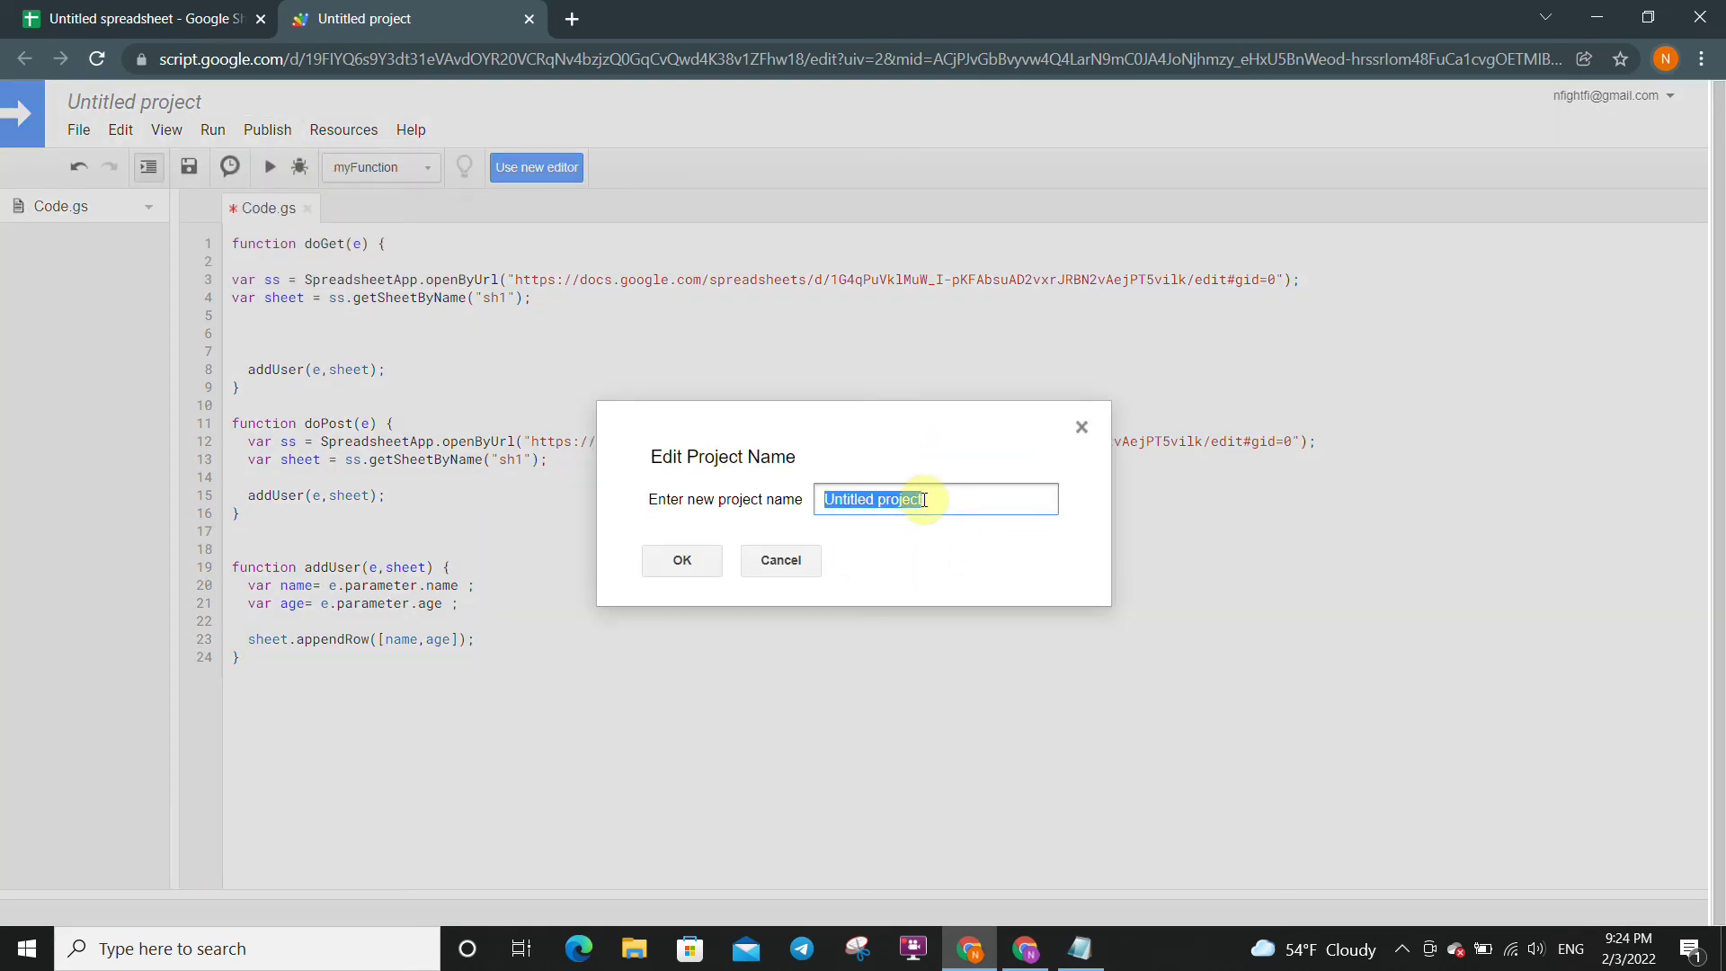
{"action": "type", "text": "test"}
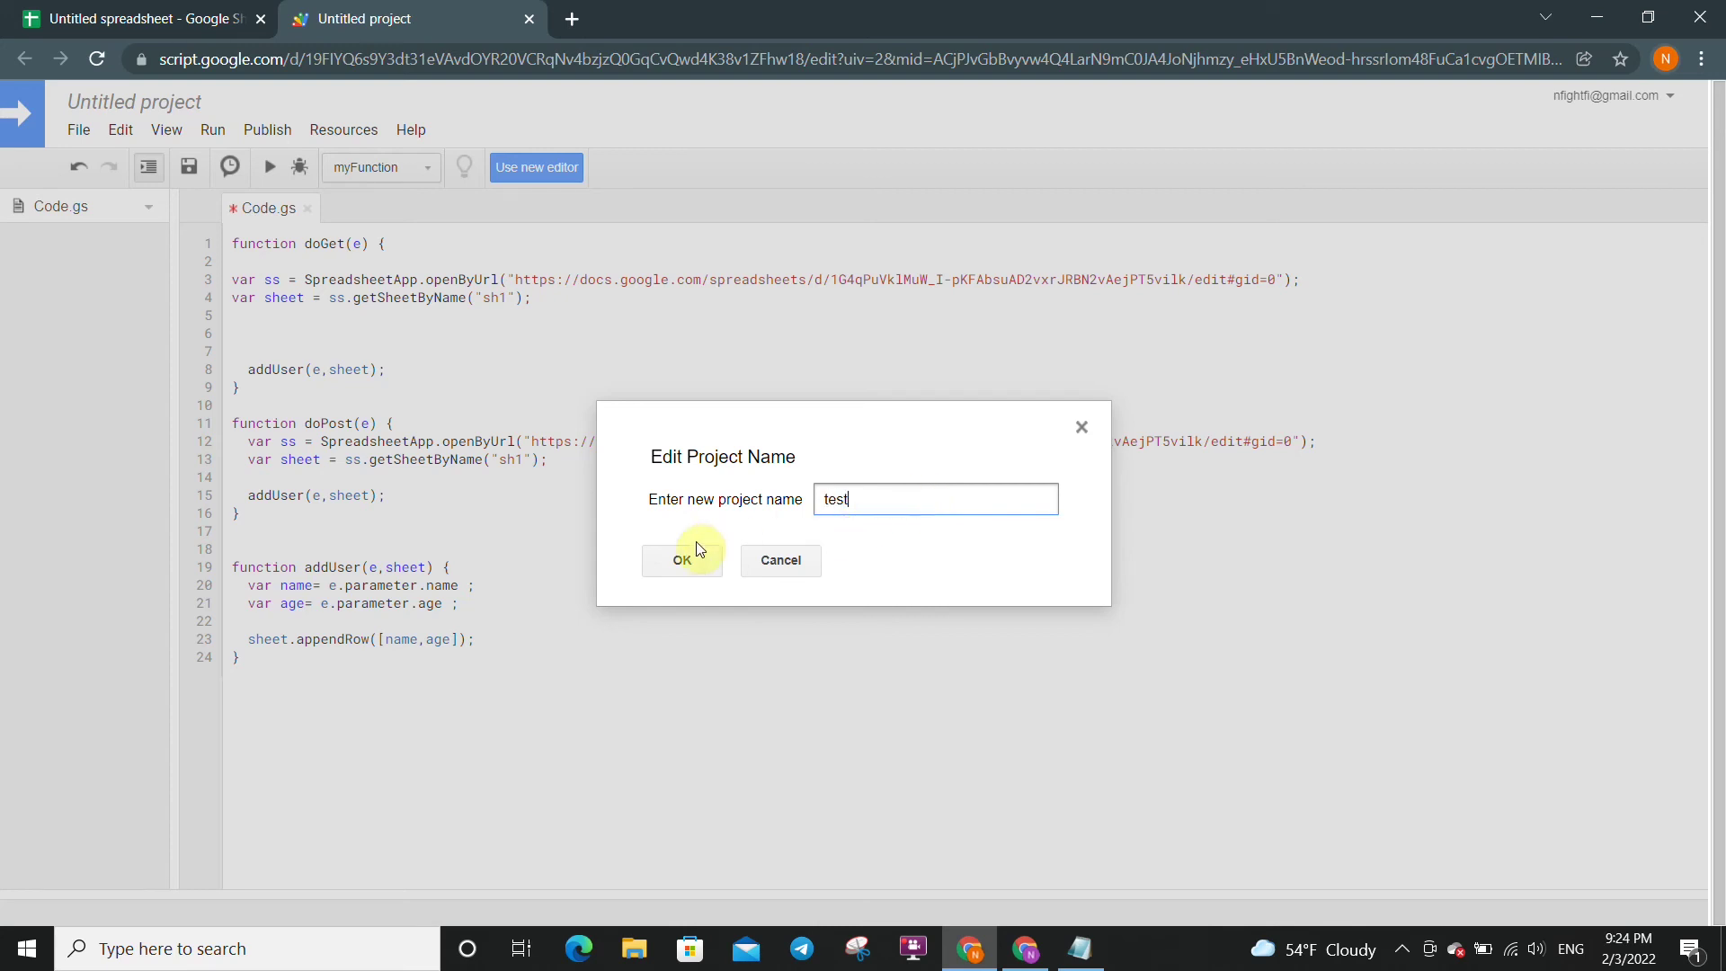
{"action": "left_click", "coordinate": [681, 565]}
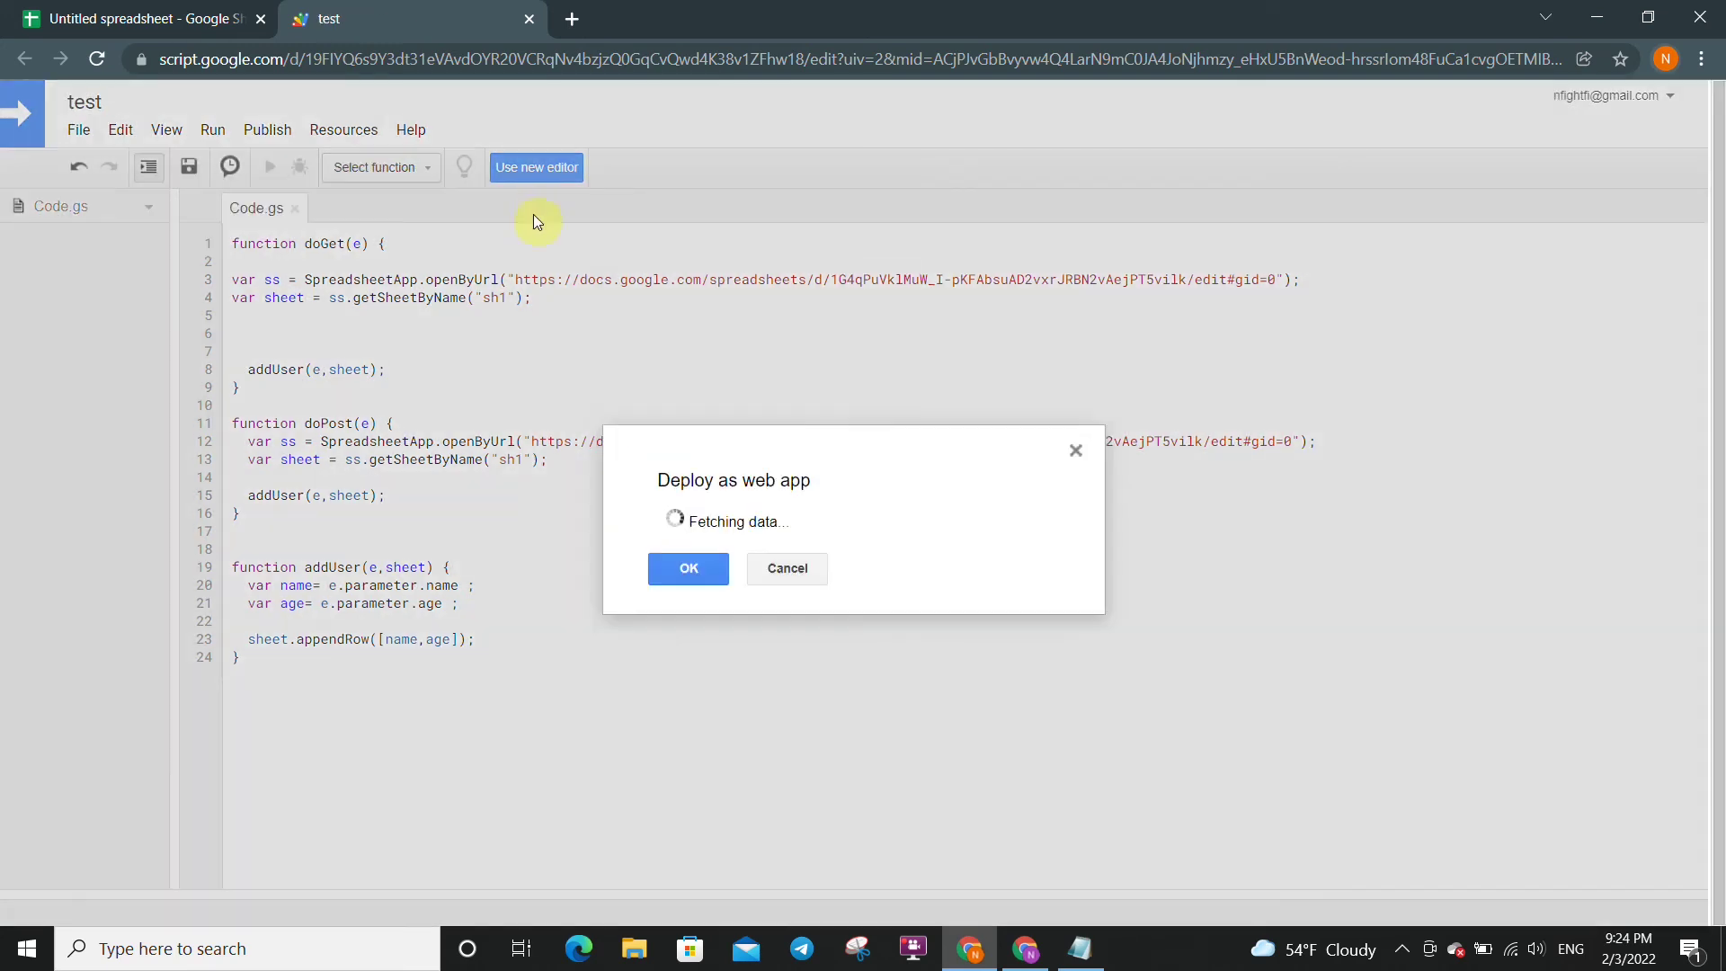
{"action": "left_click", "coordinate": [808, 605]}
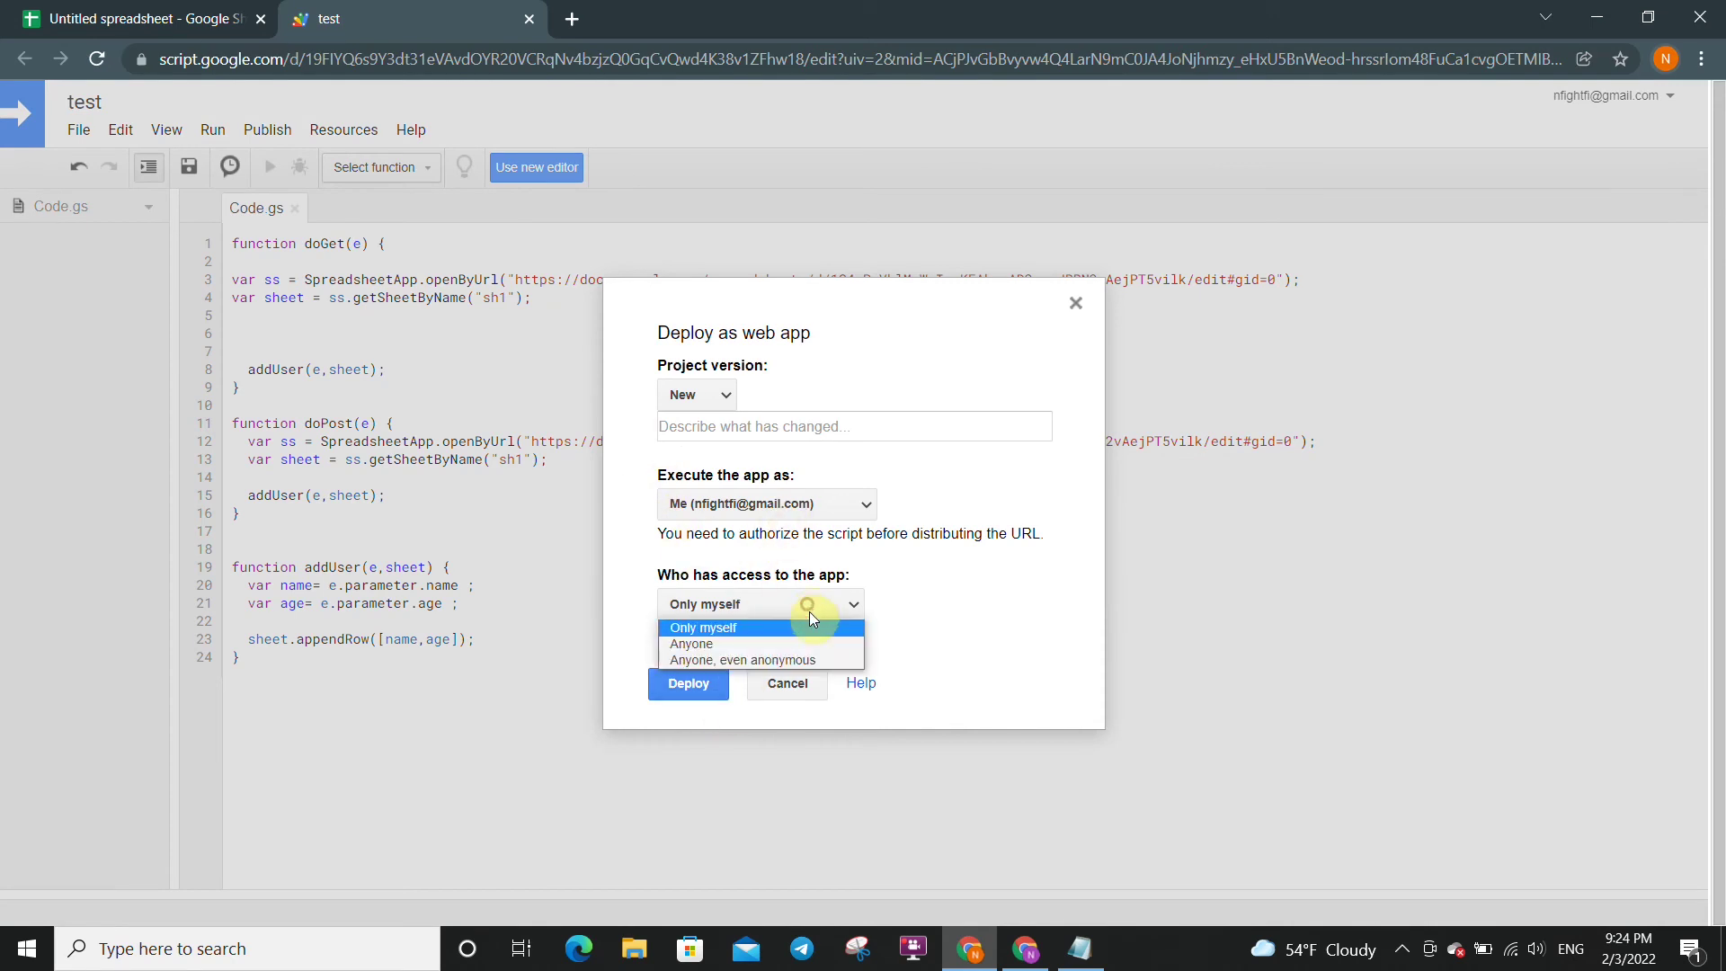
{"action": "left_click", "coordinate": [746, 660]}
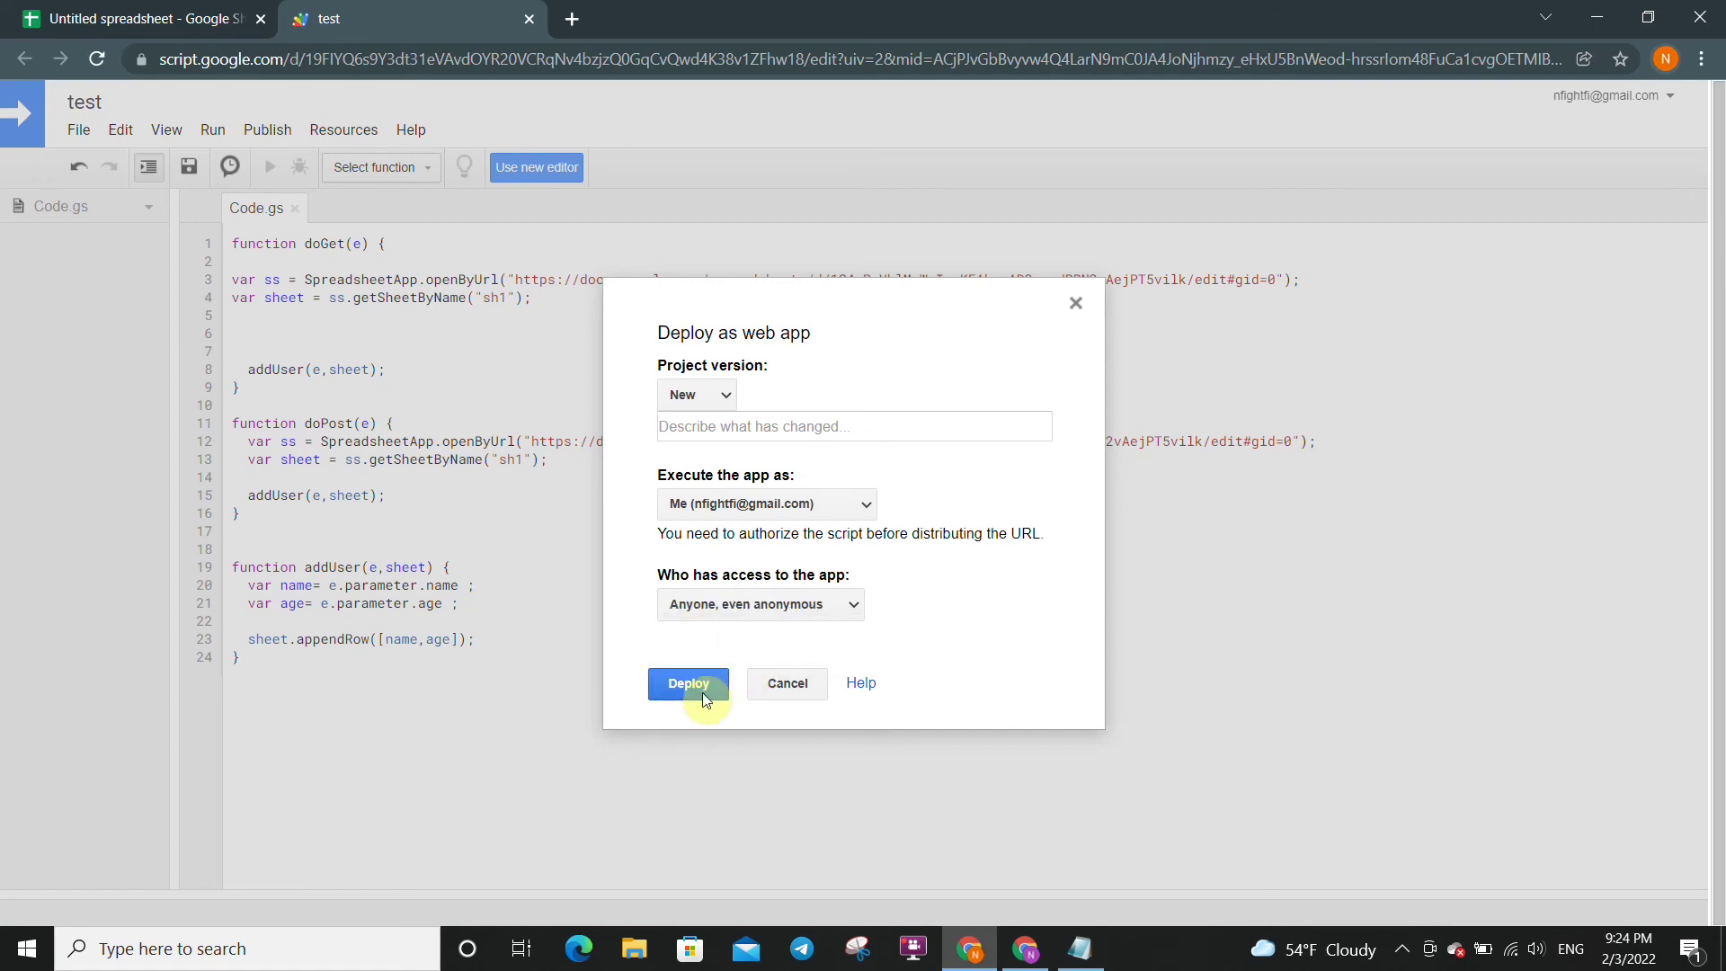
{"action": "left_click", "coordinate": [706, 692]}
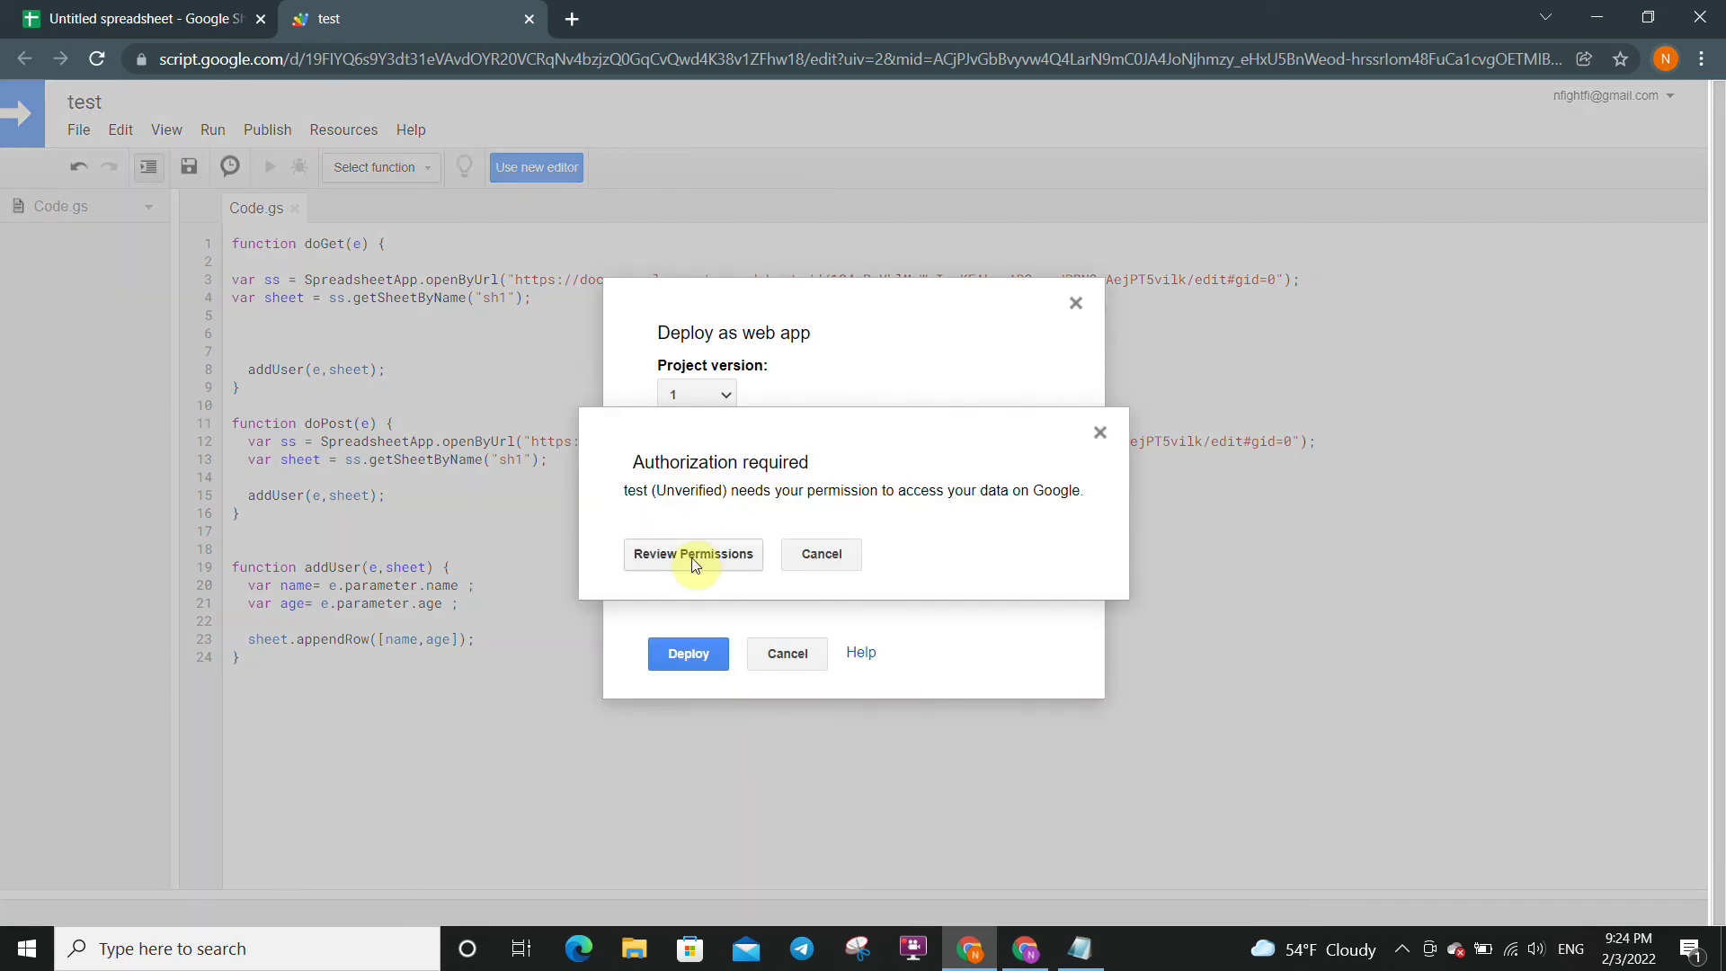
Authorize the unverified test app to access Google Sheets and select the web app URL
{"action": "left_click", "coordinate": [692, 555]}
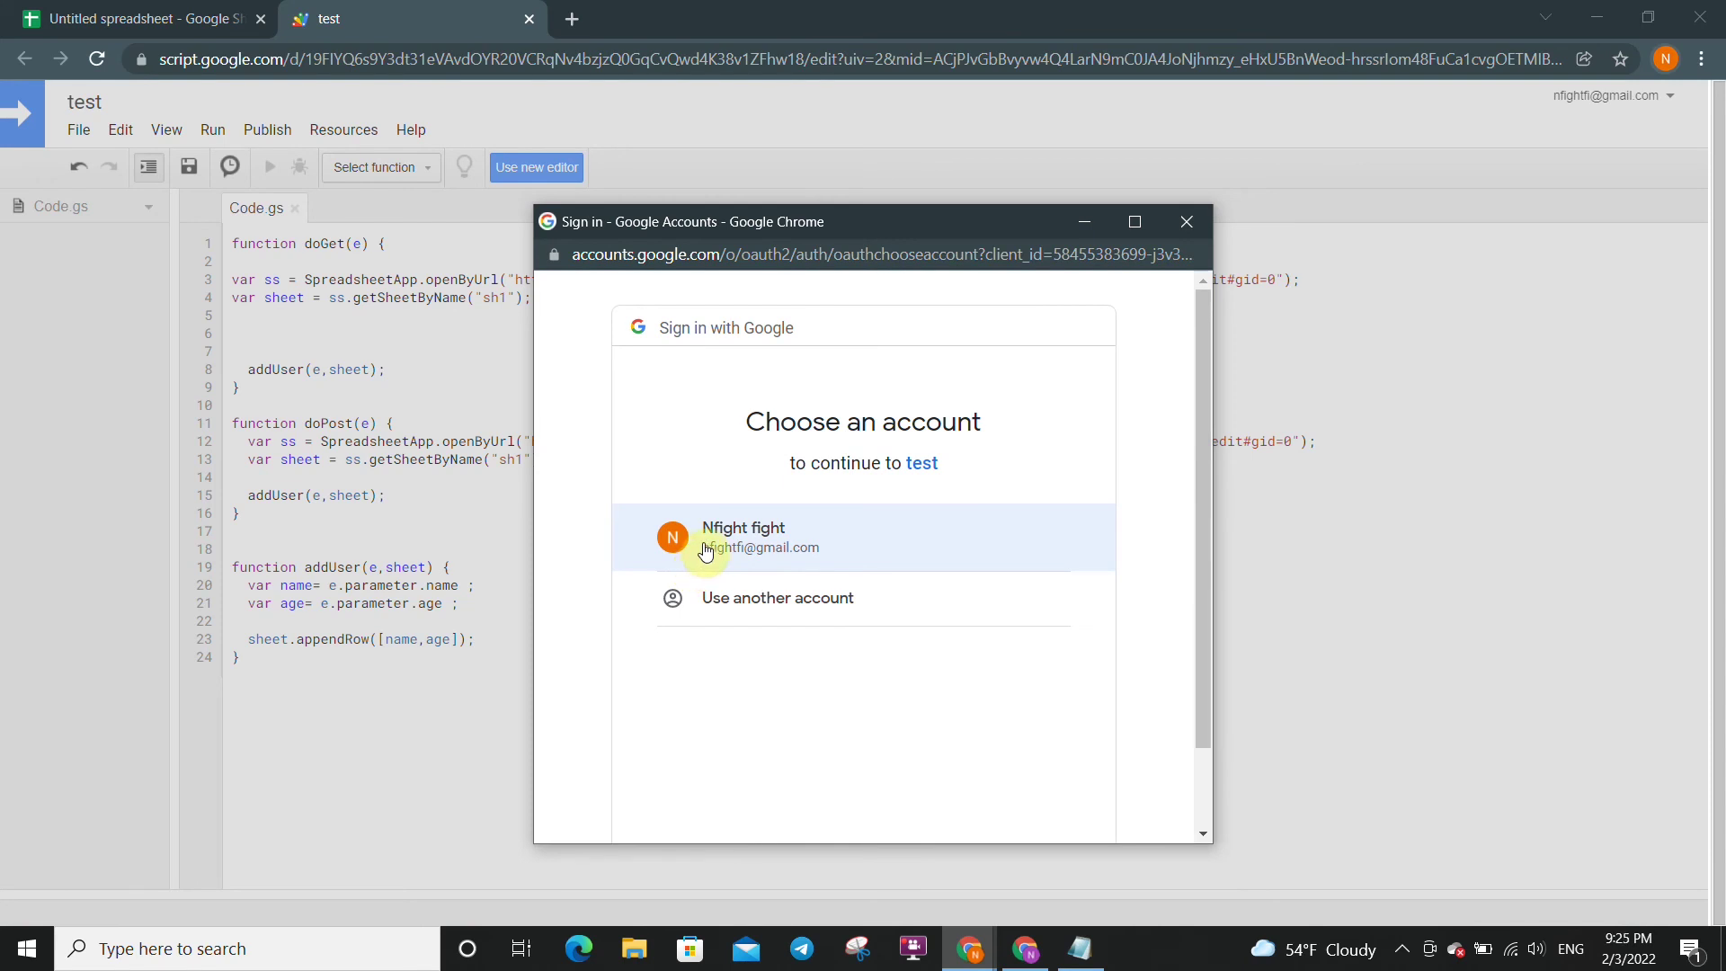
{"action": "left_click", "coordinate": [705, 551]}
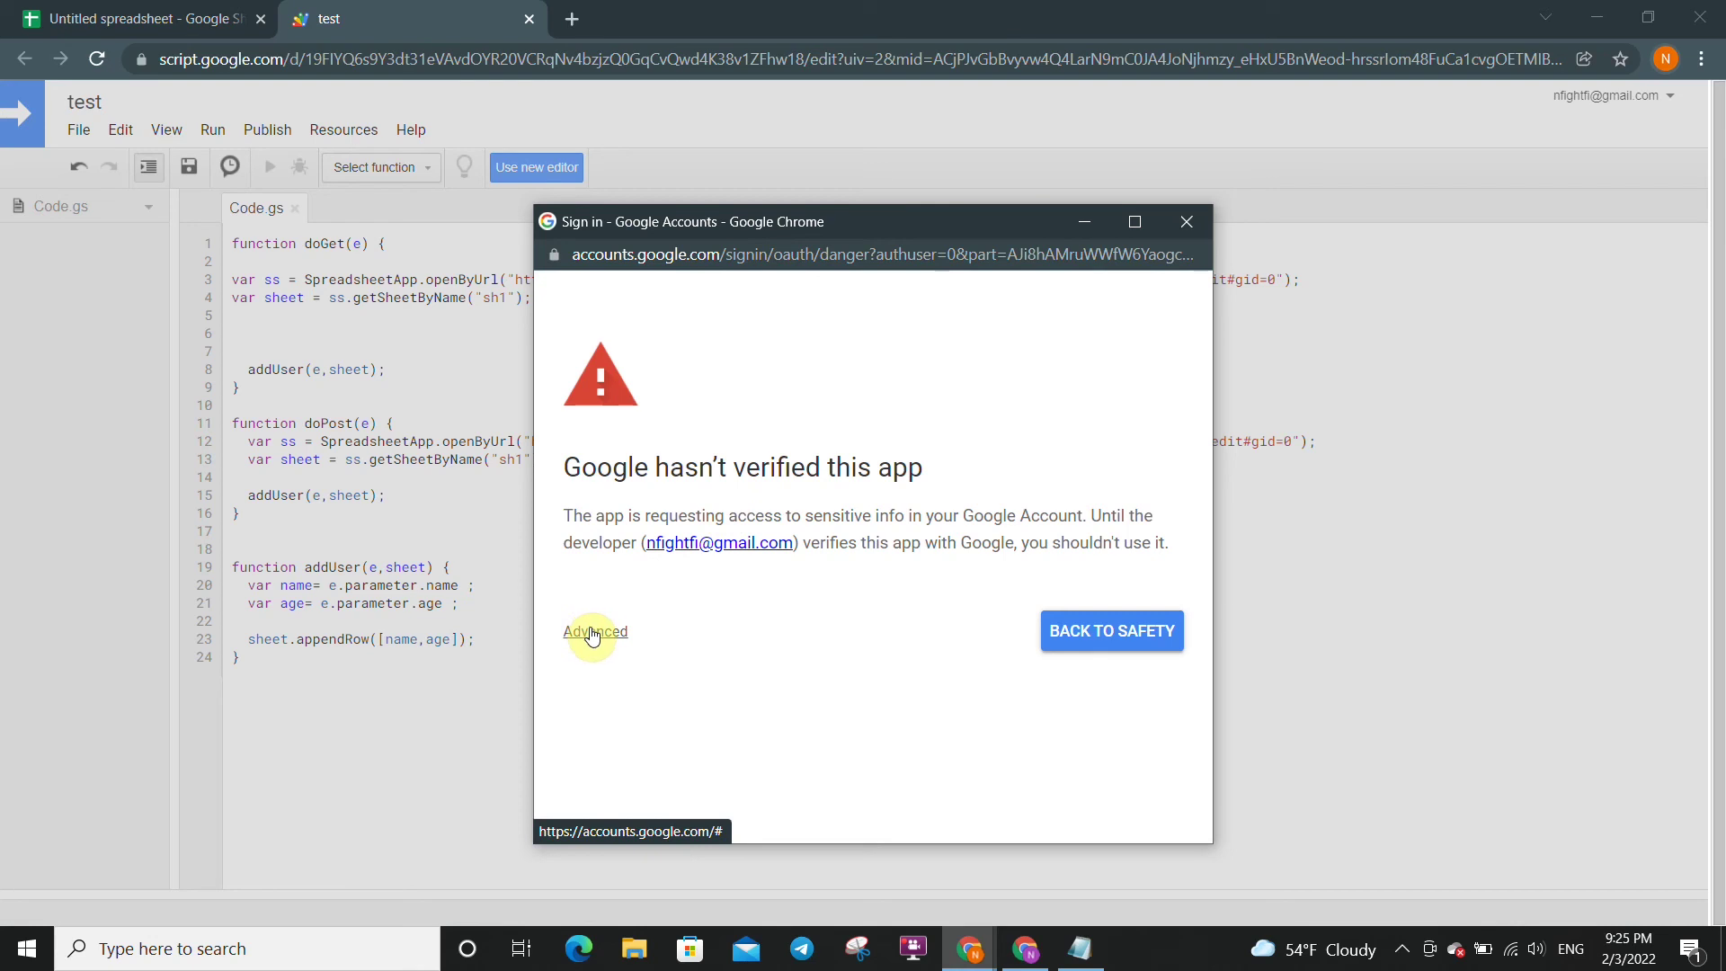
{"action": "left_click", "coordinate": [593, 633]}
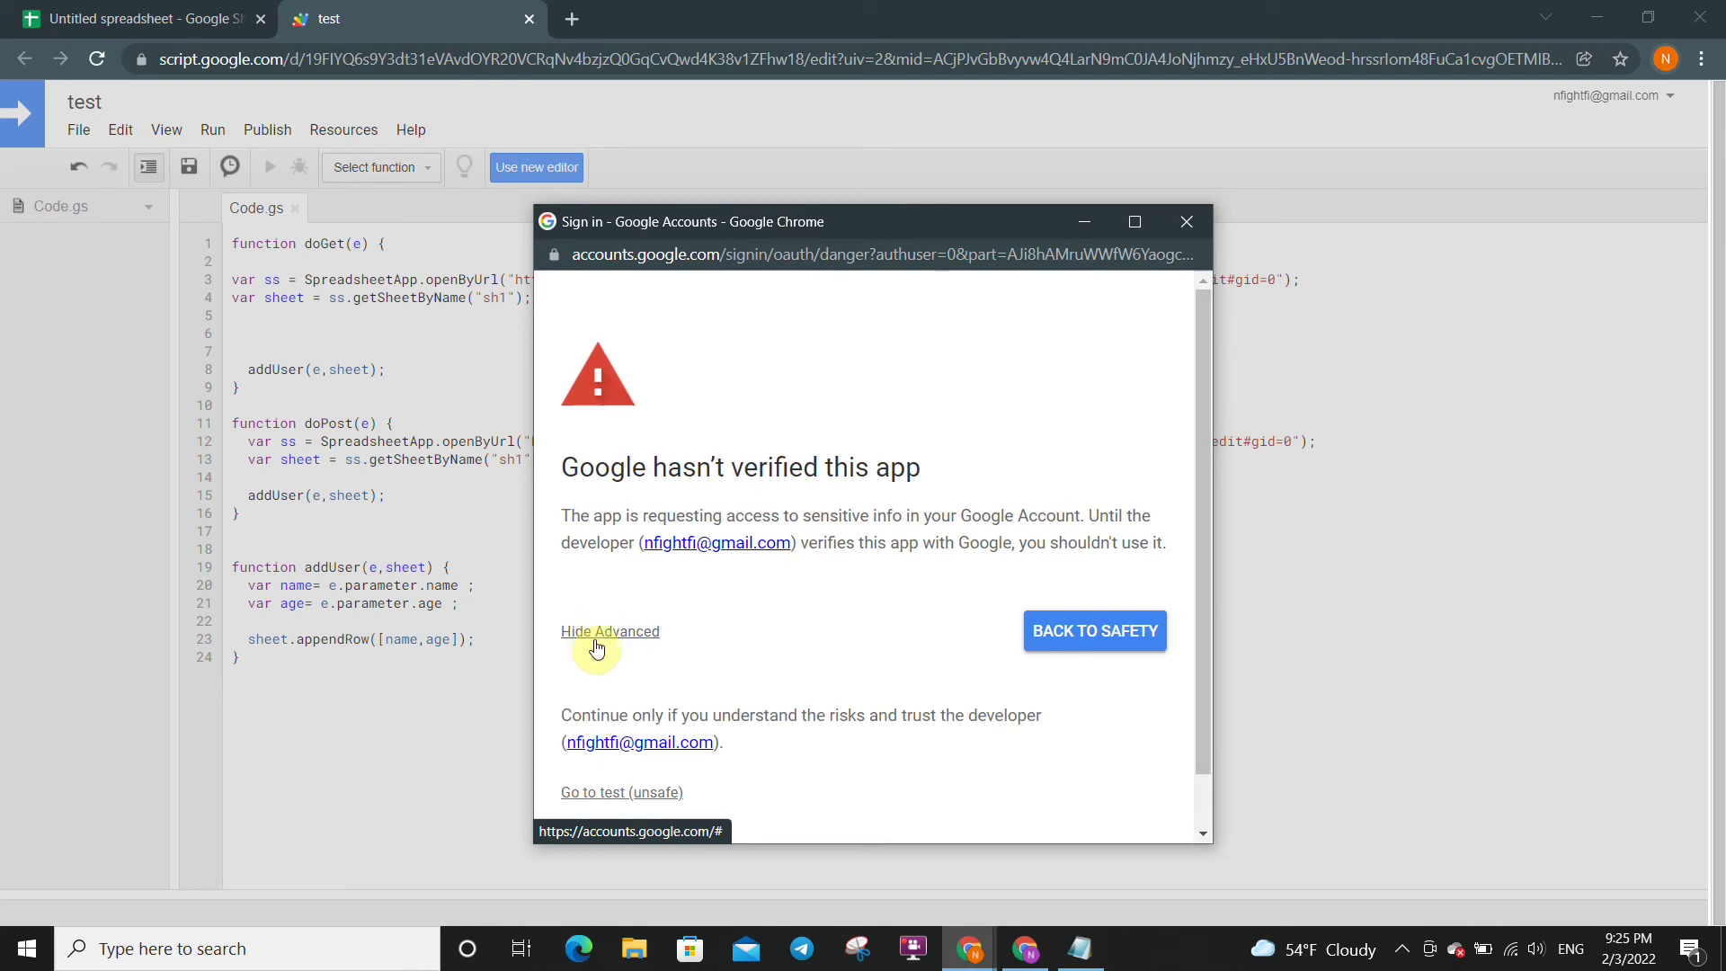
{"action": "left_click", "coordinate": [642, 796]}
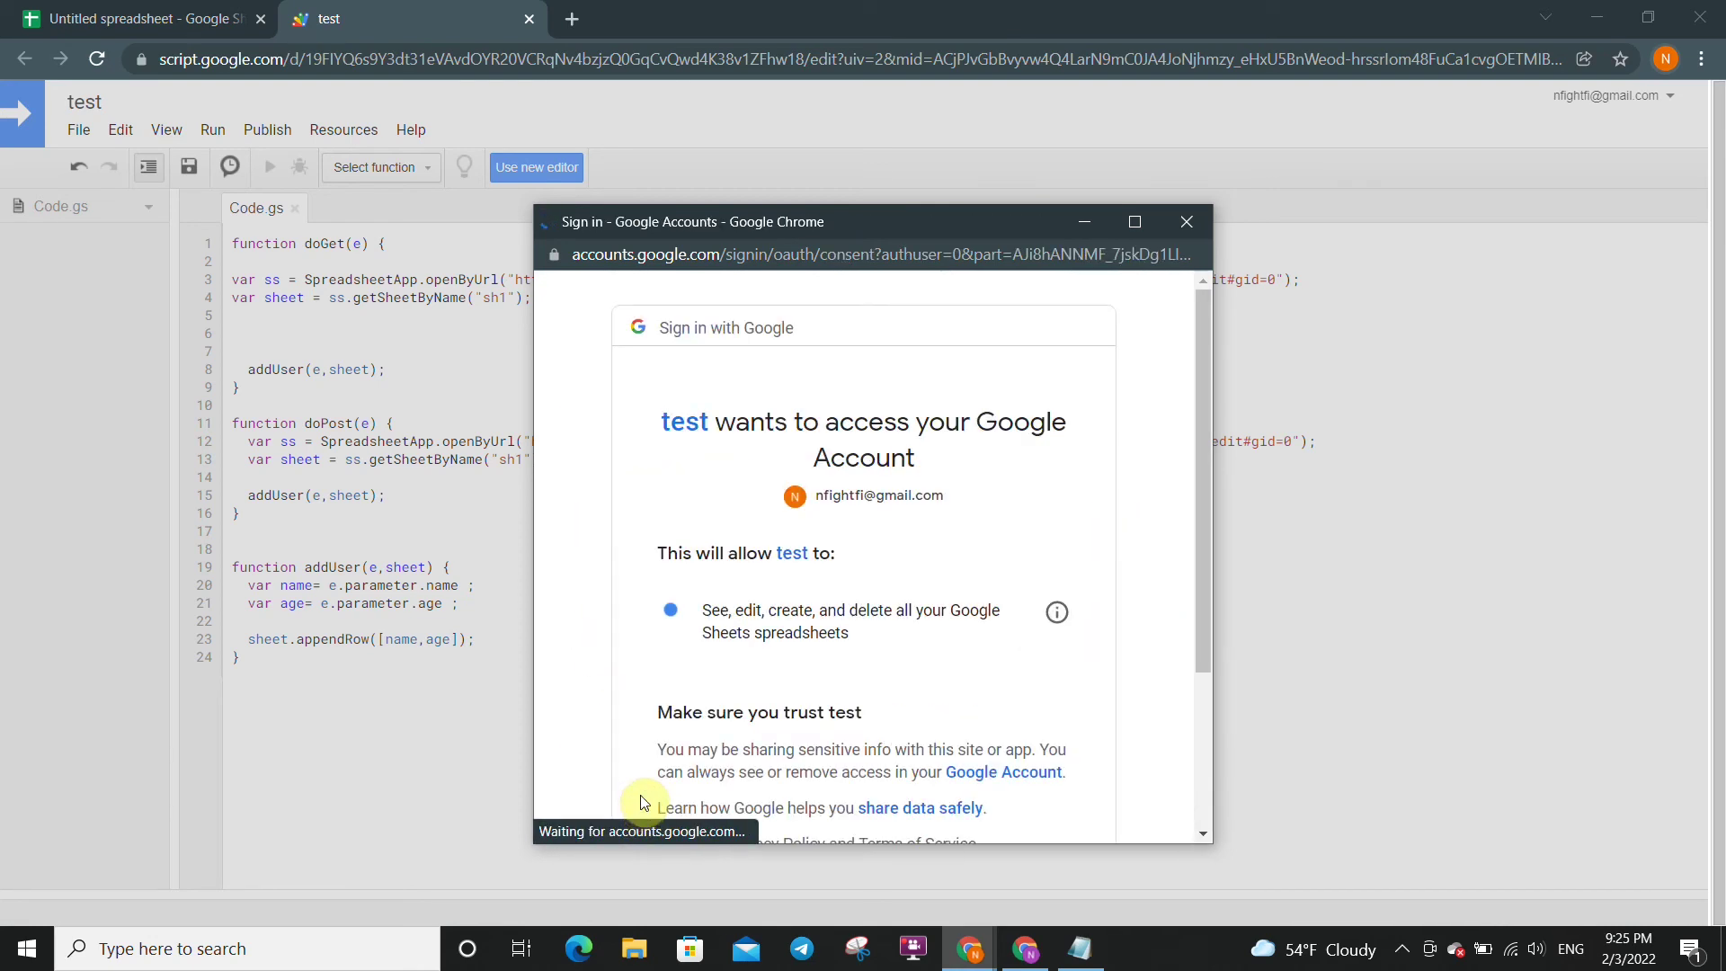
{"action": "scroll", "coordinate": [900, 665], "scroll_direction": "down", "scroll_amount": 3}
{"action": "left_click", "coordinate": [984, 700]}
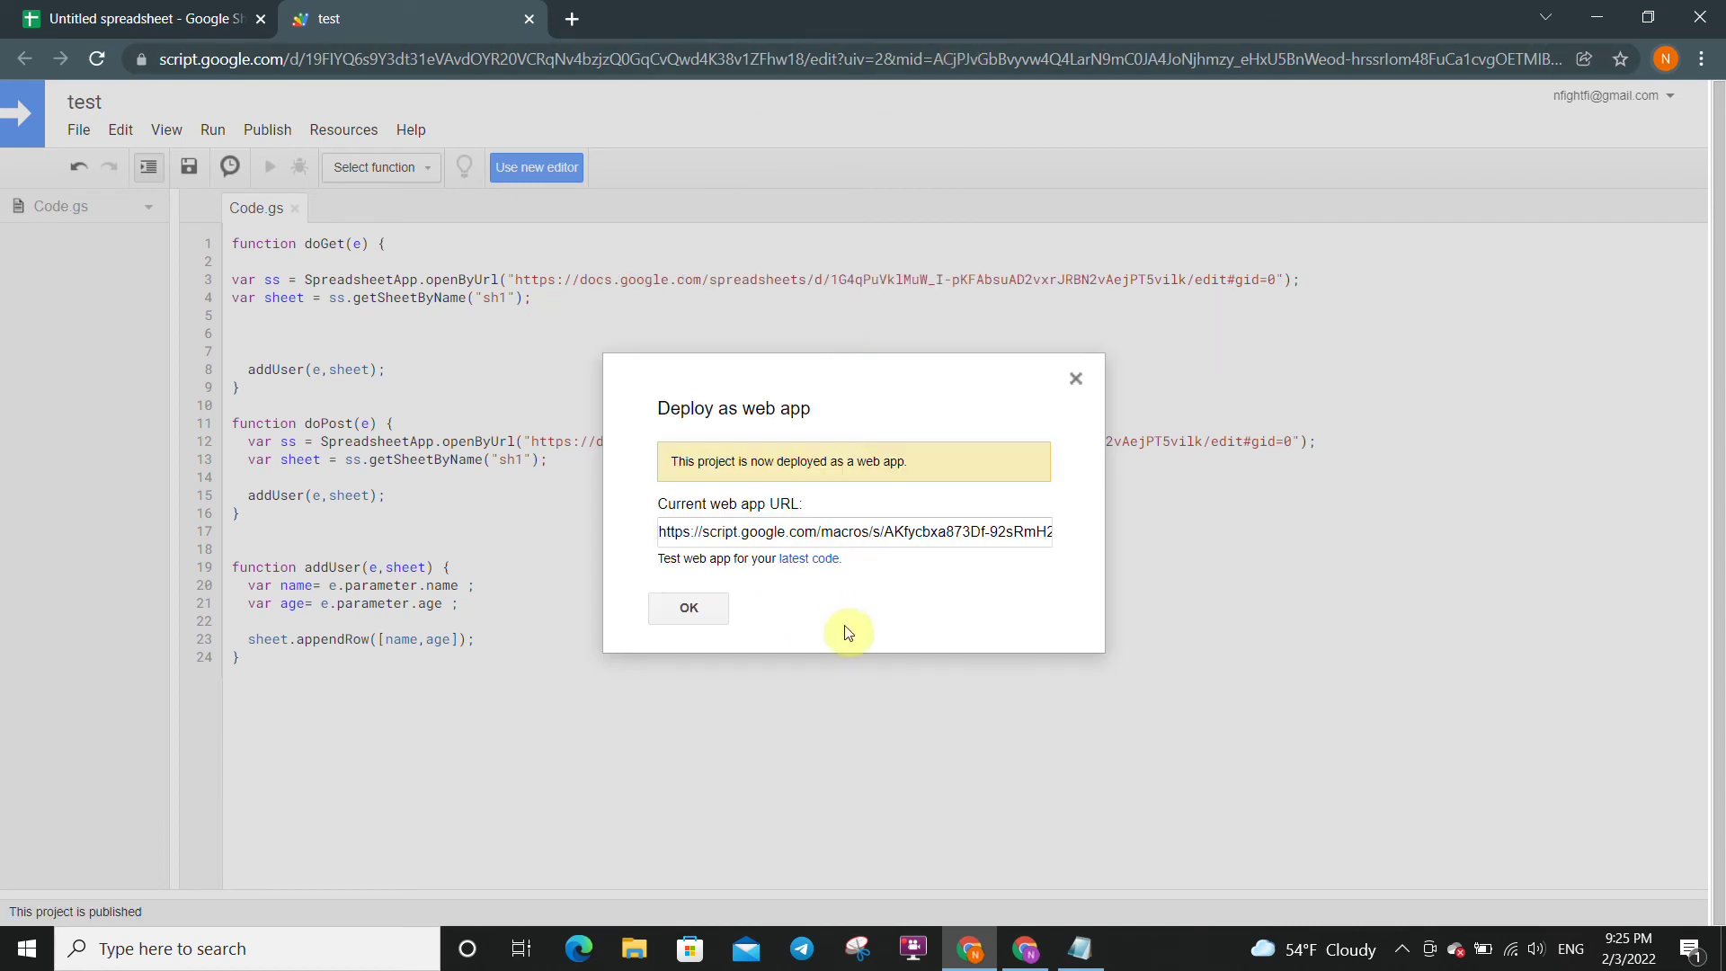
{"action": "triple_click", "coordinate": [891, 533]}
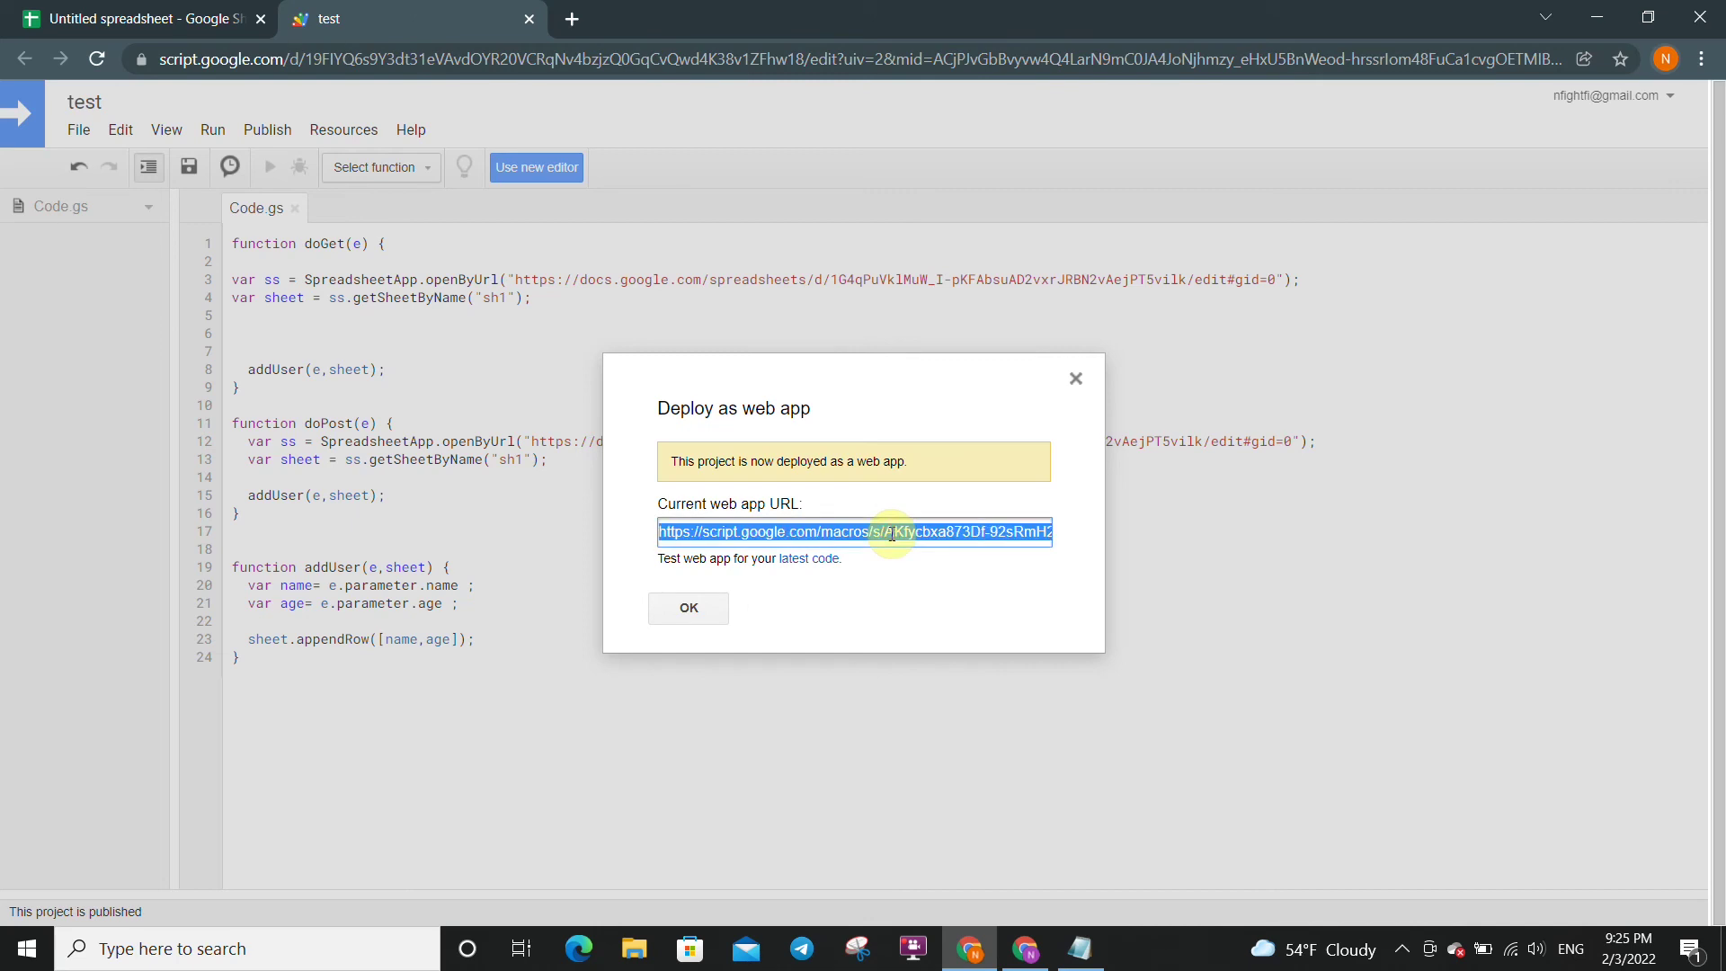
Set Web1's URL in Button1's click block to the pasted web app address
{"action": "left_click", "coordinate": [694, 607]}
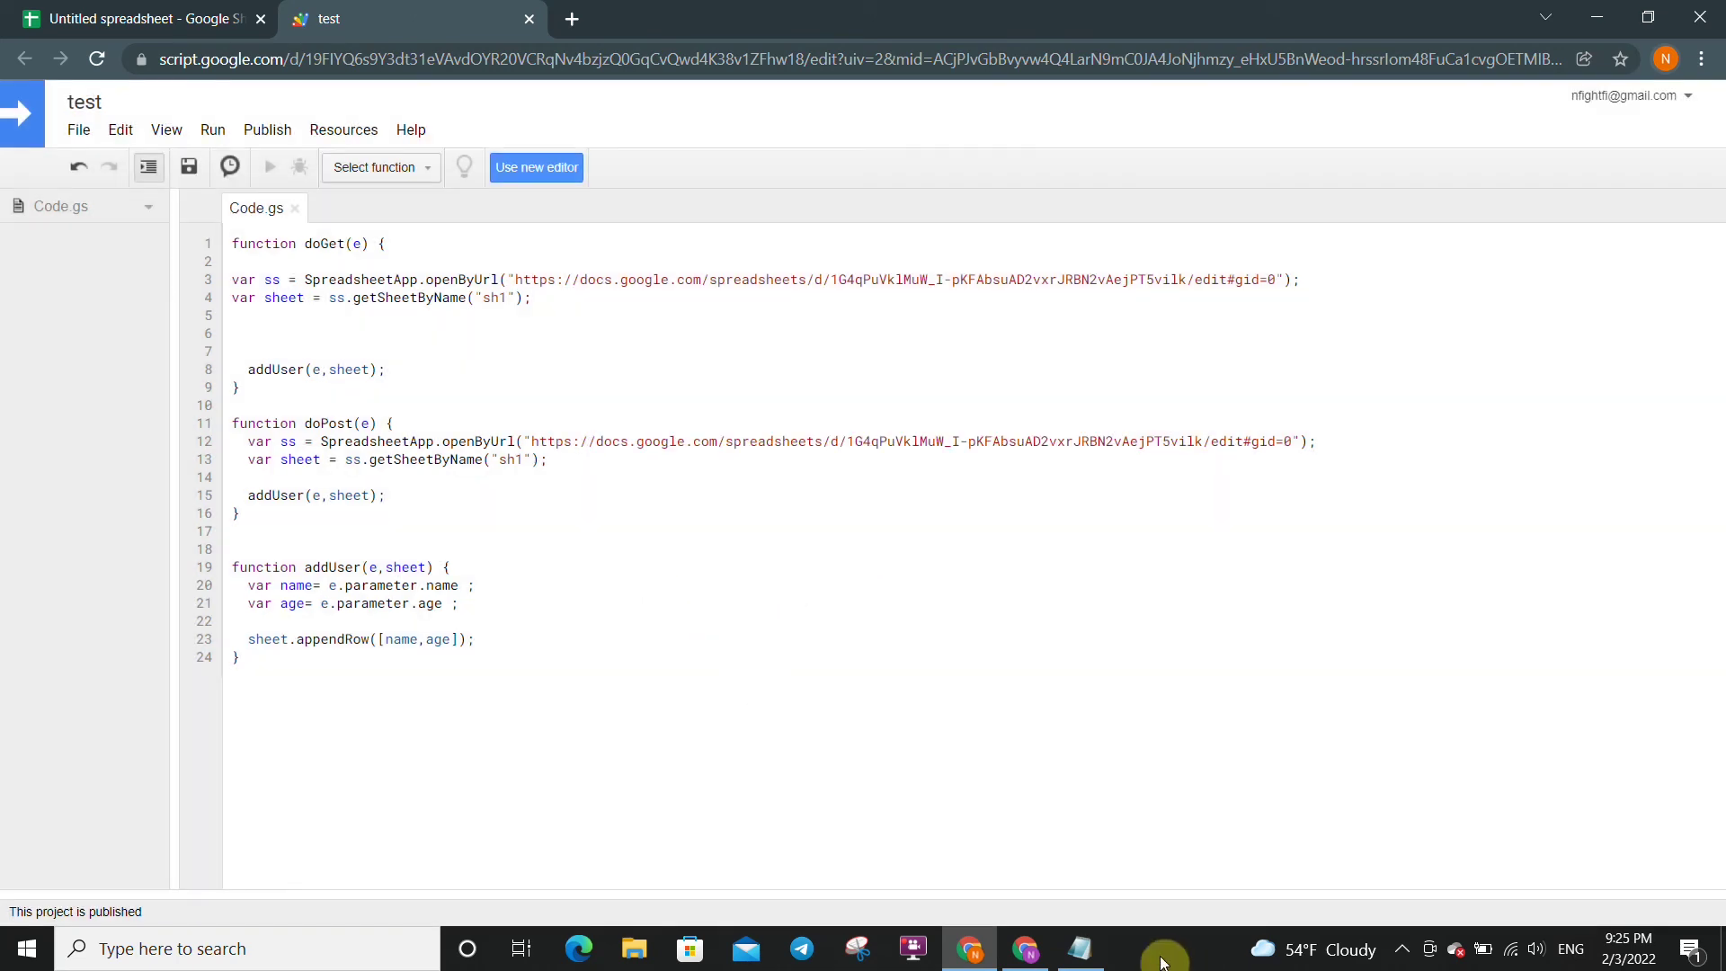
{"action": "left_click", "coordinate": [1025, 949]}
{"action": "left_click_drag", "start_coordinate": [468, 311], "coordinate": [561, 294]}
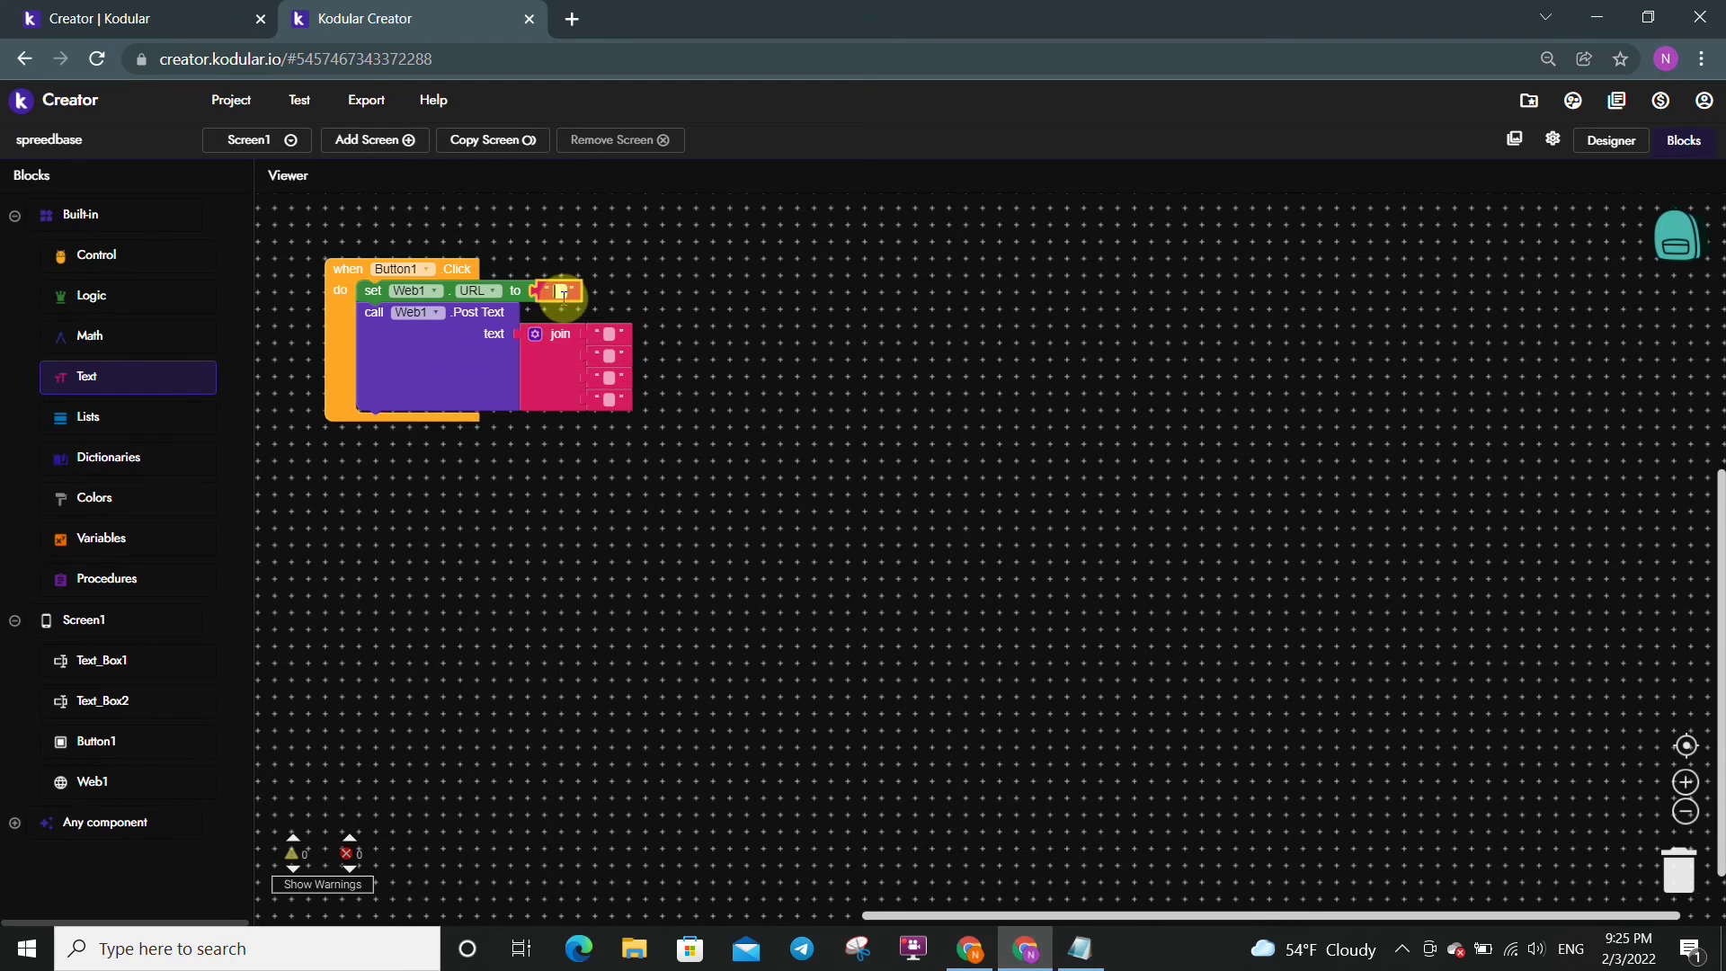
{"action": "key", "text": "ctrl+v"}
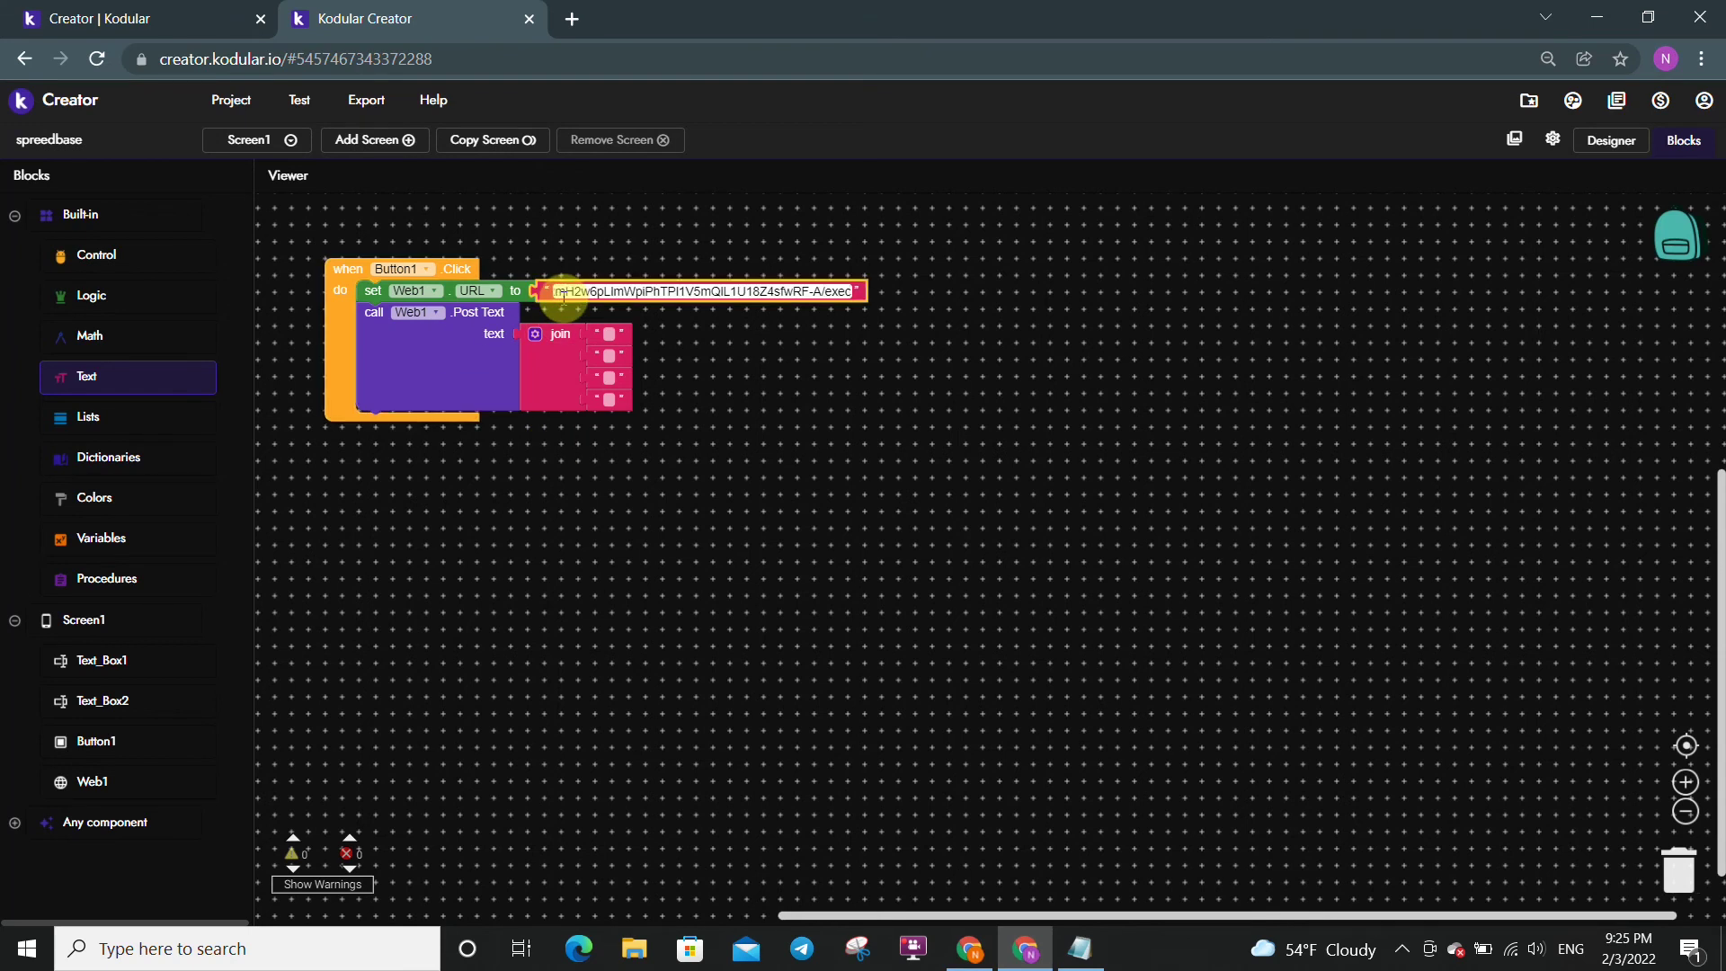
{"action": "key", "text": "Return"}
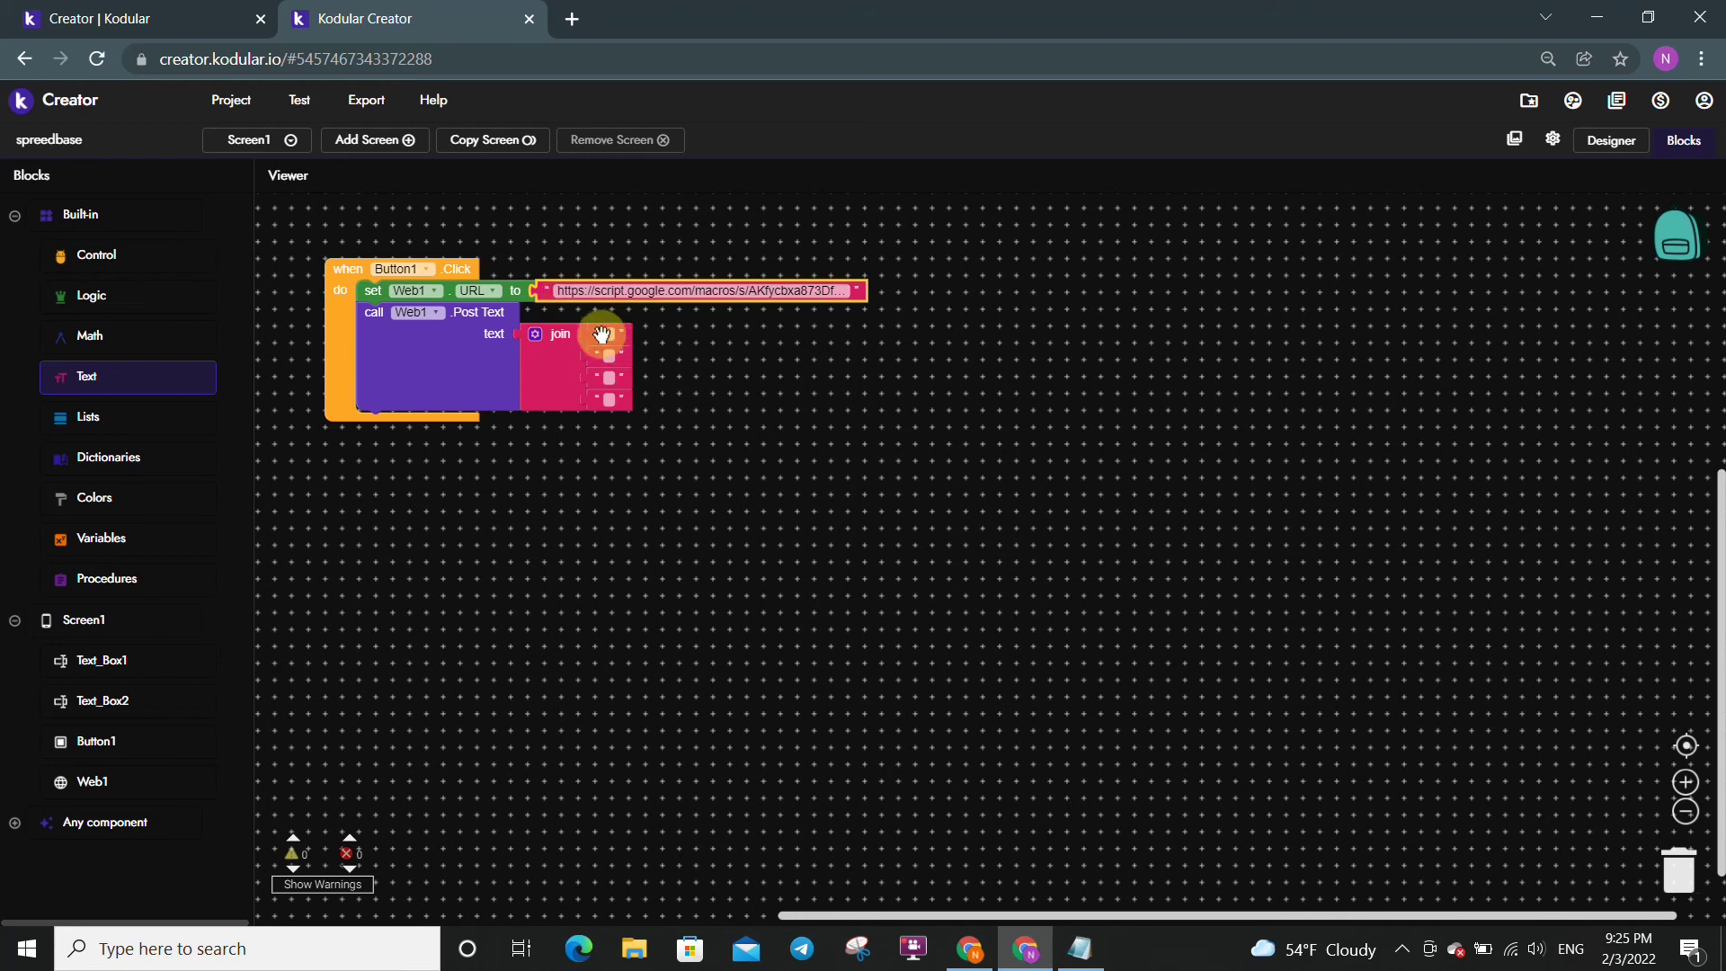
Make the join's first text piece 'name=' and remove the empty second piece
{"action": "left_click", "coordinate": [609, 333]}
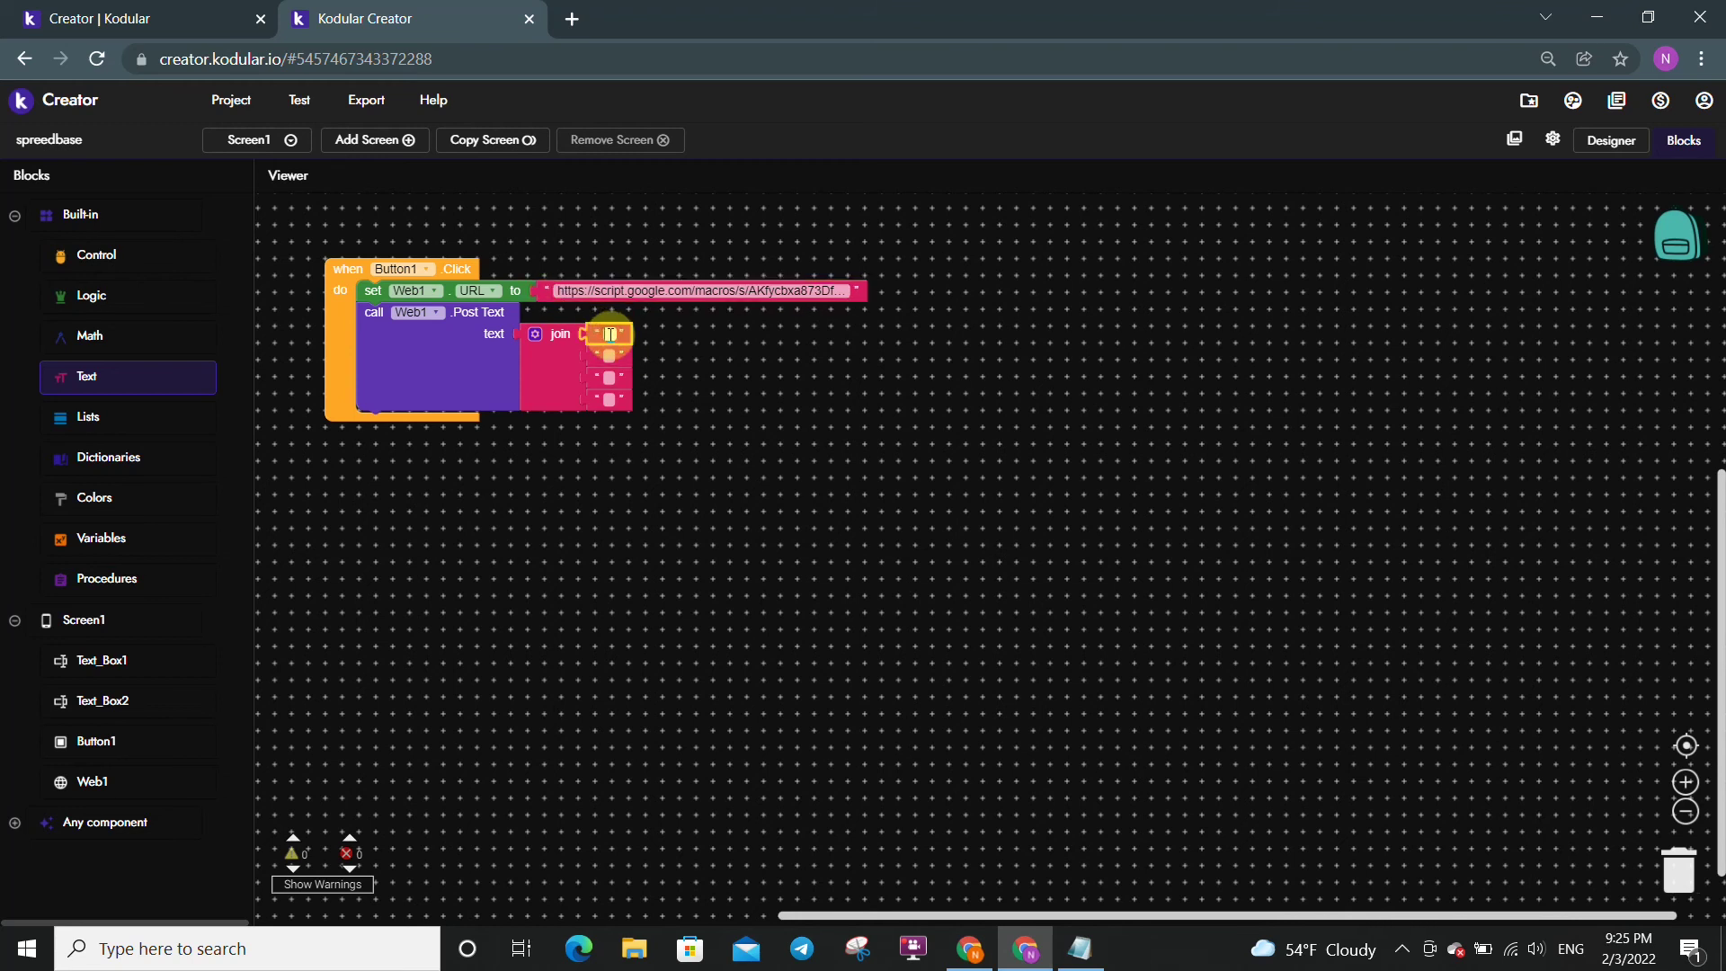
{"action": "left_click", "coordinate": [611, 335]}
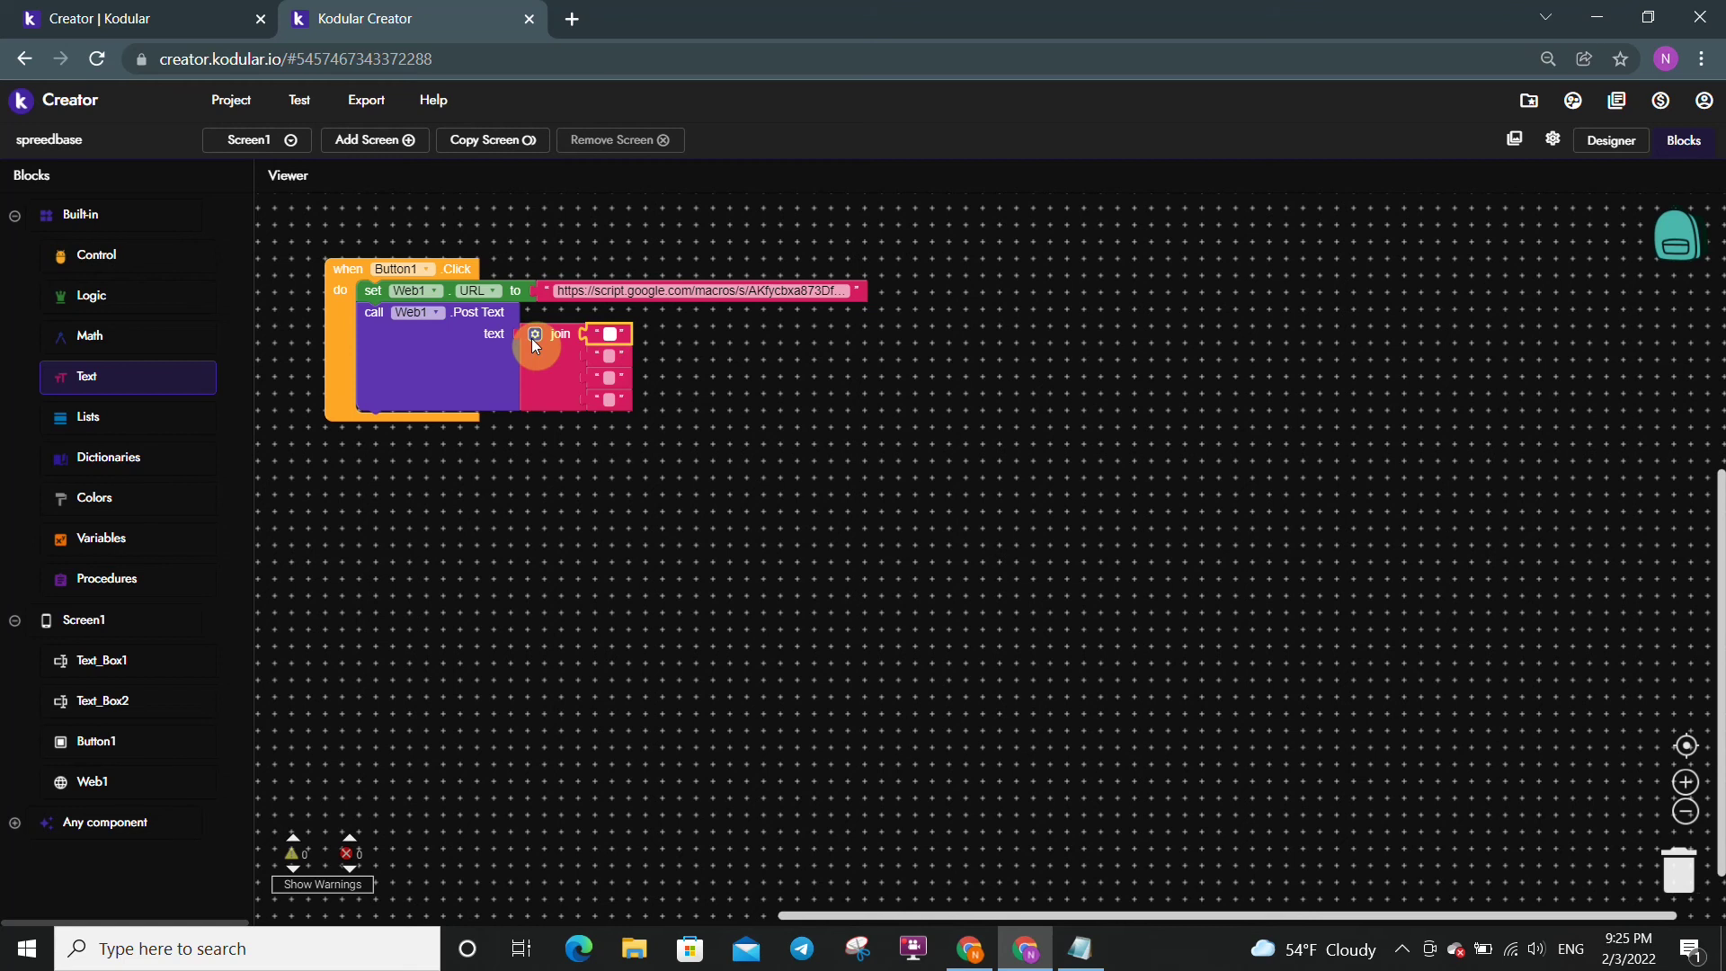
{"action": "left_click", "coordinate": [612, 335]}
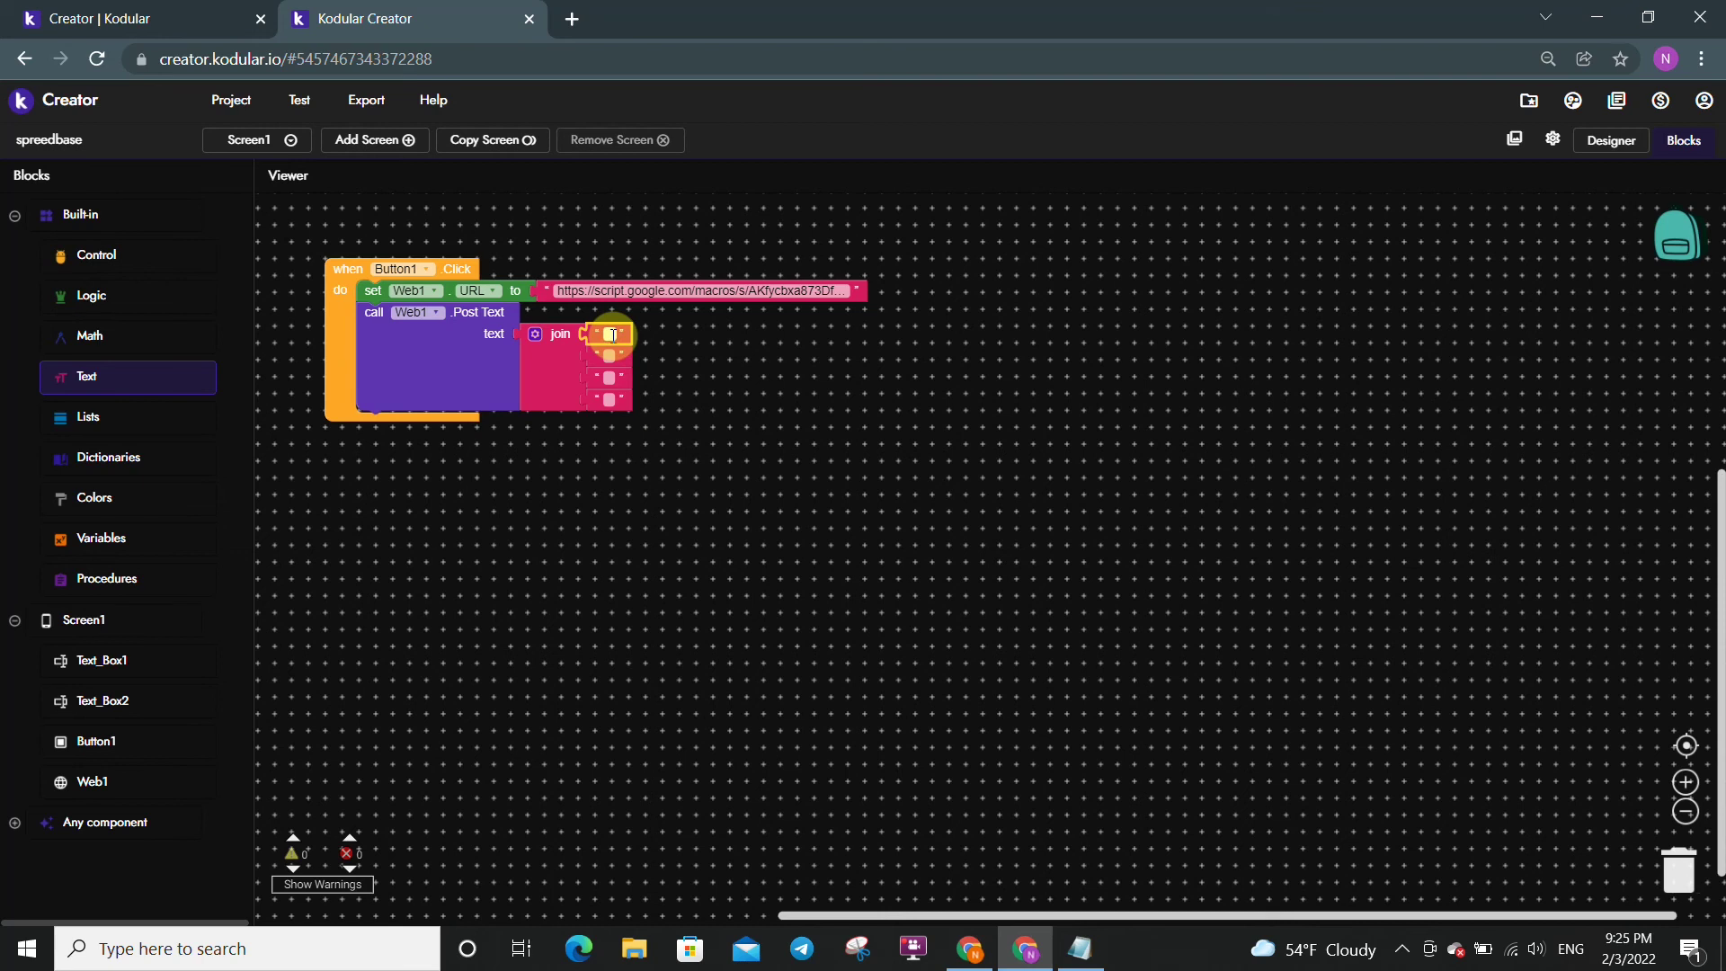
{"action": "type", "text": "ame="}
{"action": "left_click", "coordinate": [610, 356]}
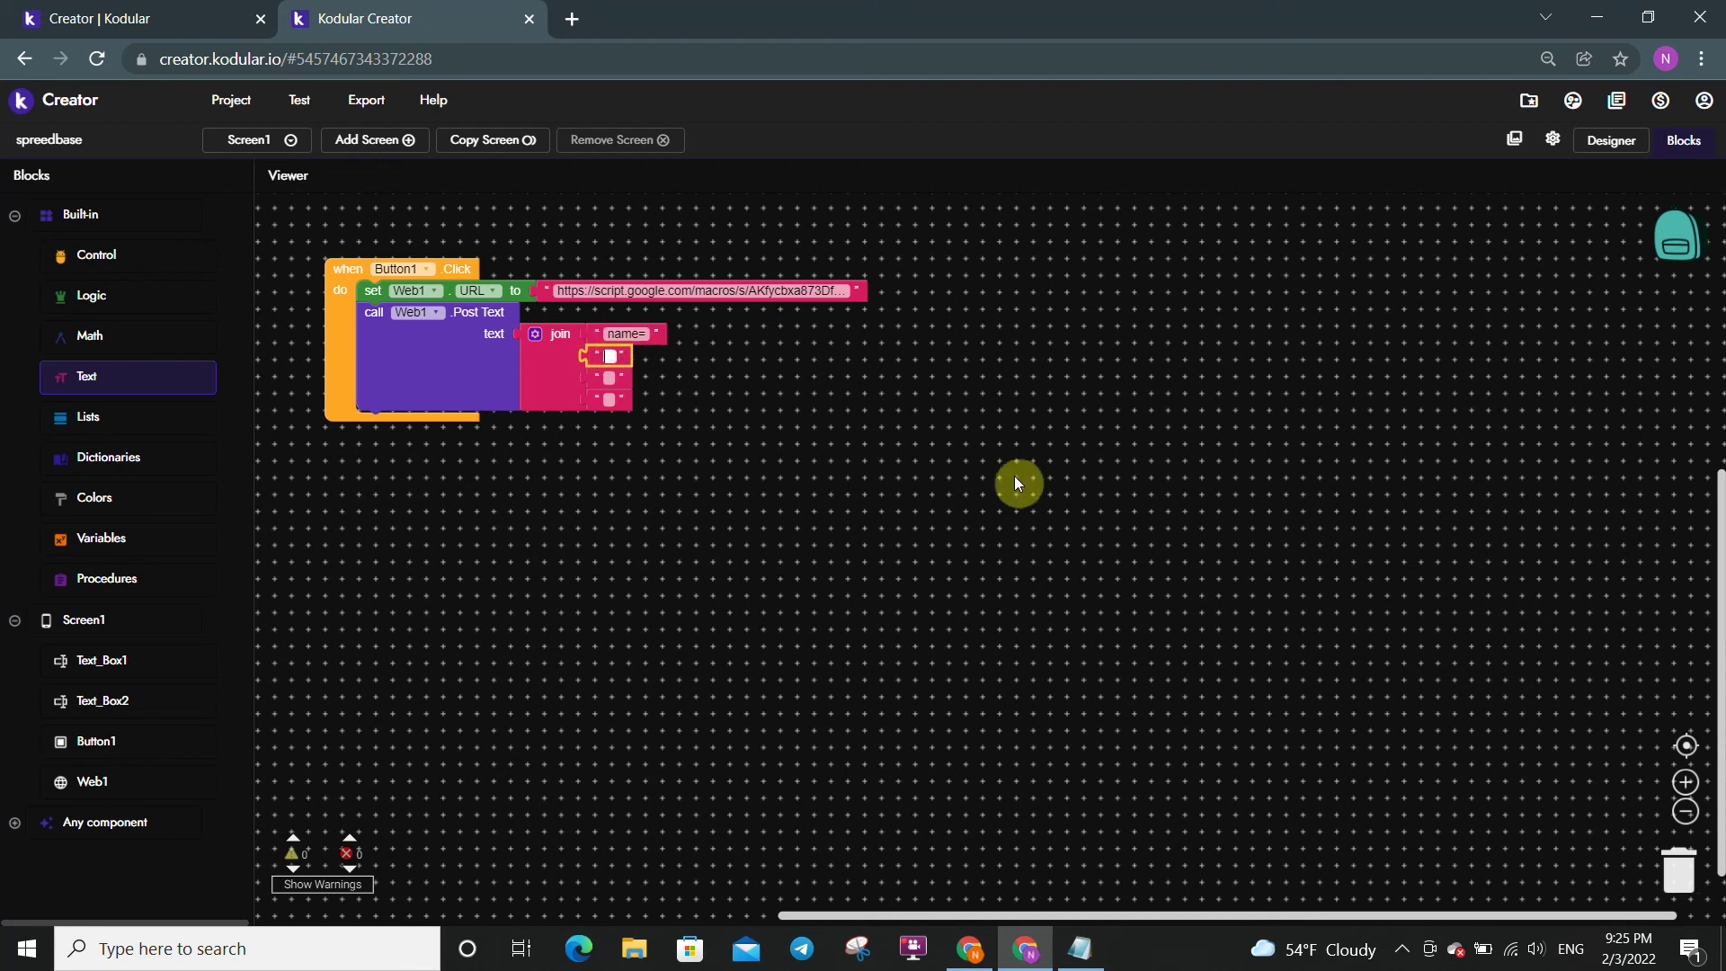
{"action": "left_click_drag", "start_coordinate": [628, 354], "coordinate": [1677, 868]}
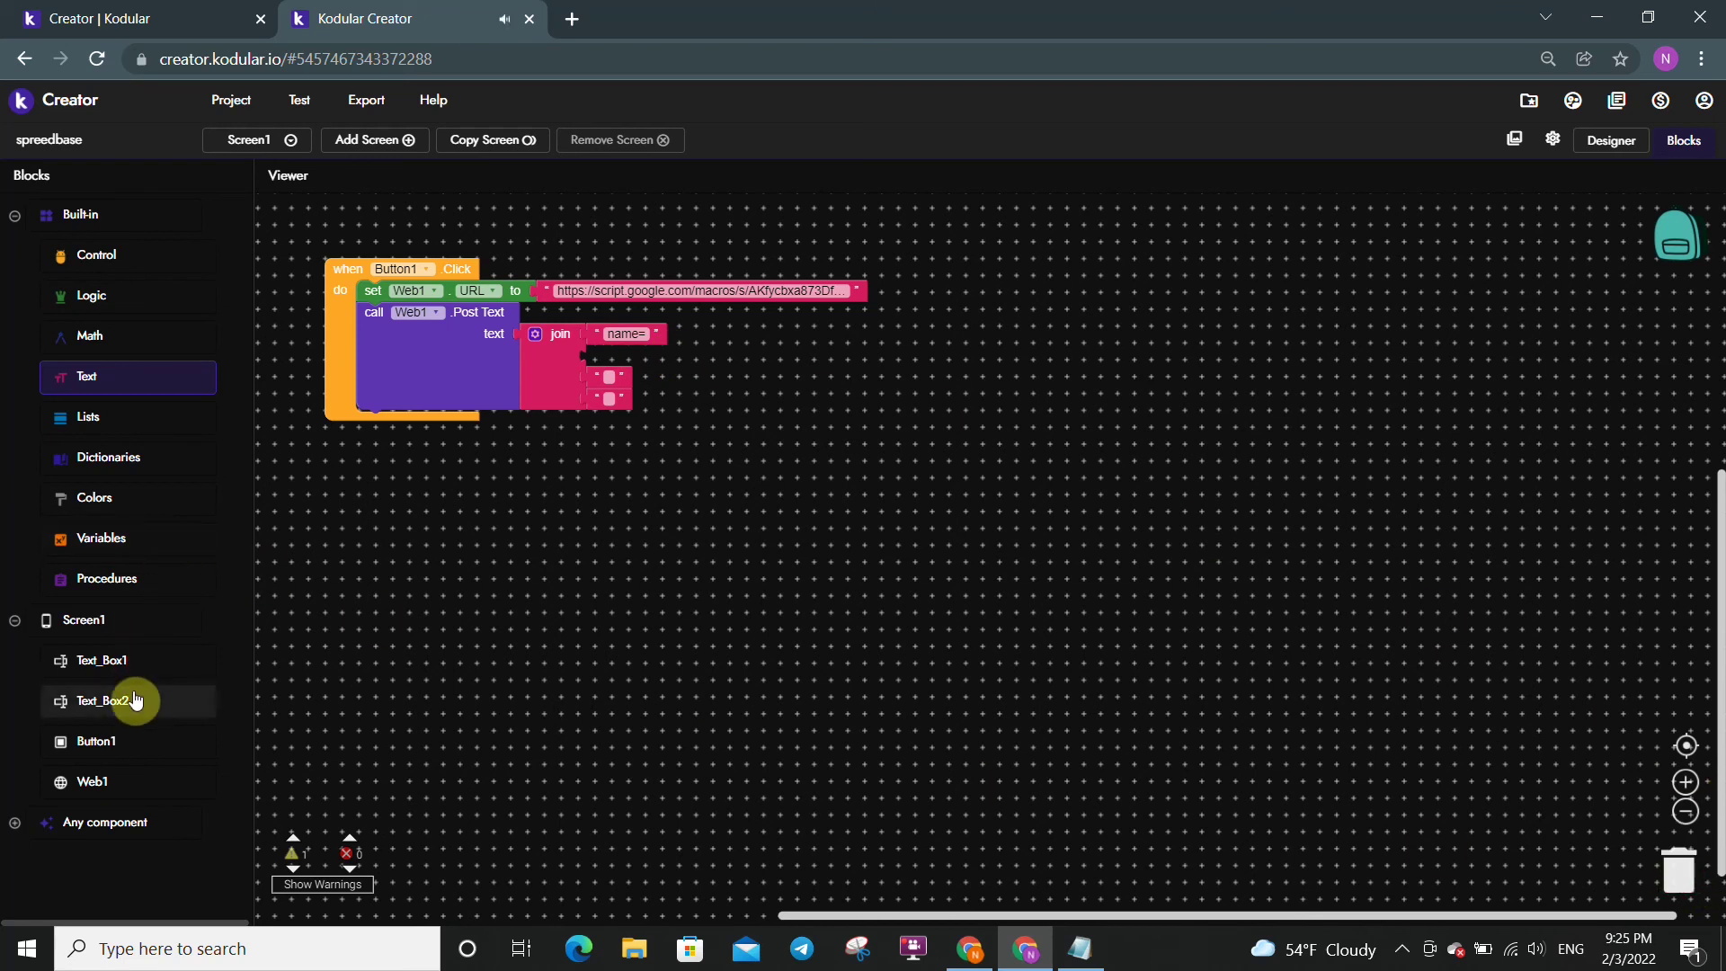
Add Text_Box1.Text and an '&age=' text piece to the PostText join
{"action": "left_click", "coordinate": [135, 662]}
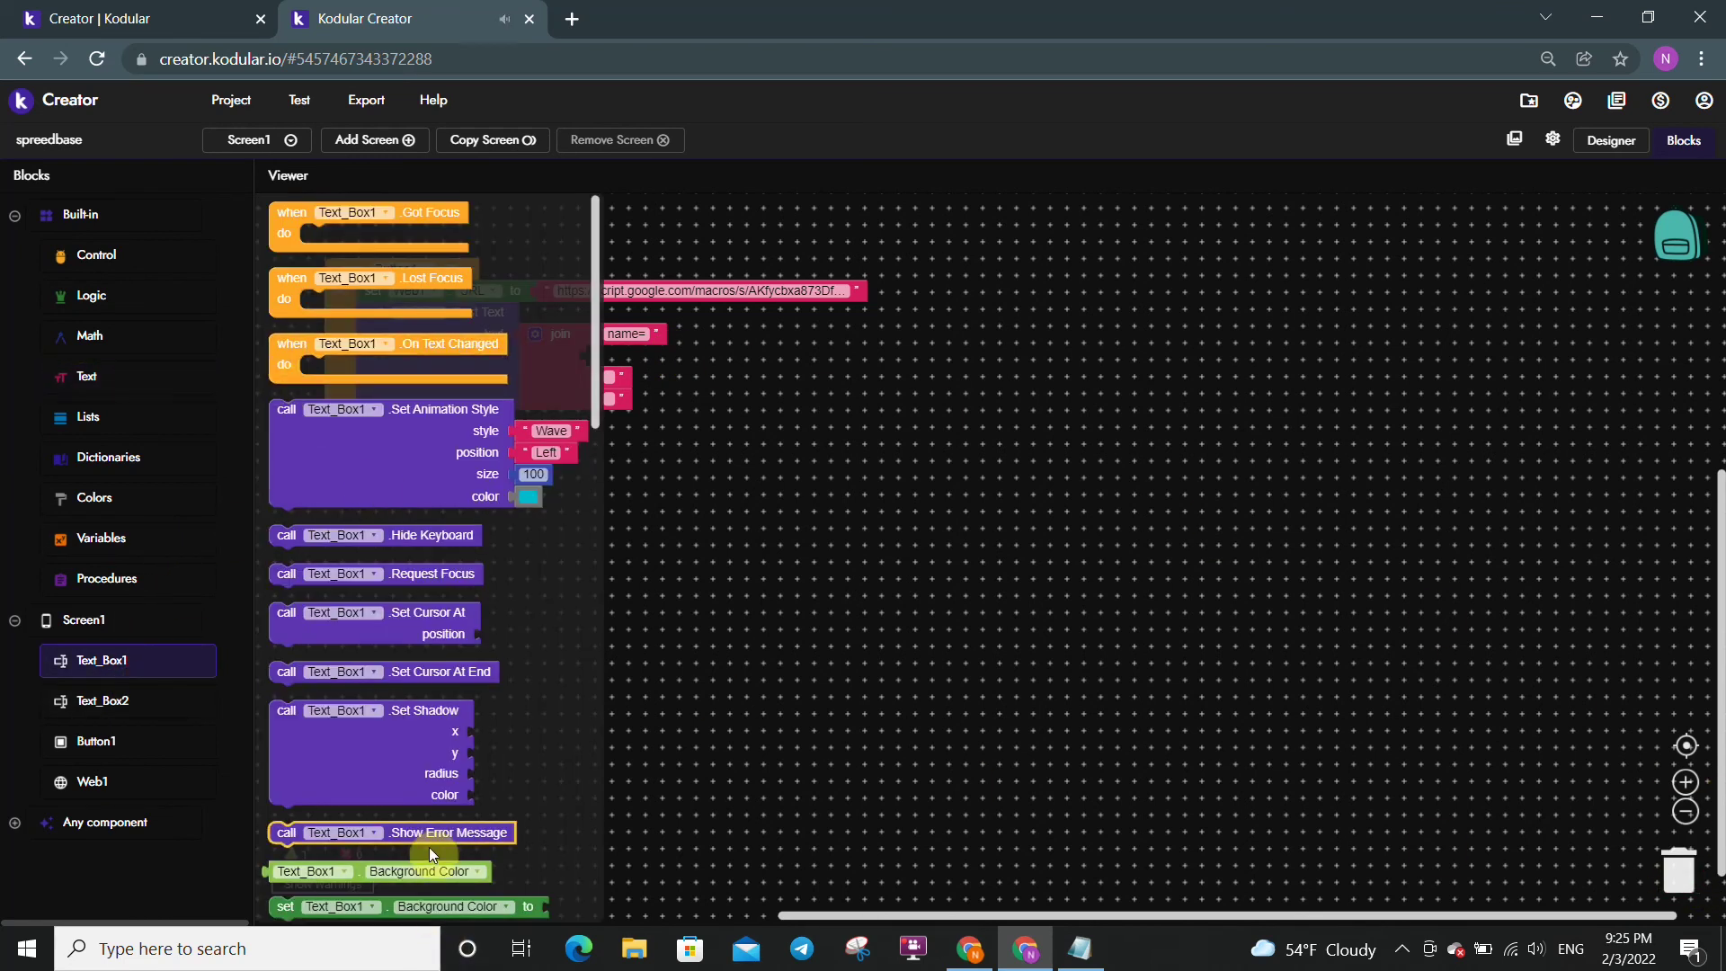
{"action": "scroll", "coordinate": [429, 847], "scroll_direction": "down", "scroll_amount": 7}
{"action": "left_click_drag", "start_coordinate": [410, 764], "coordinate": [727, 356]}
{"action": "left_click", "coordinate": [730, 356]}
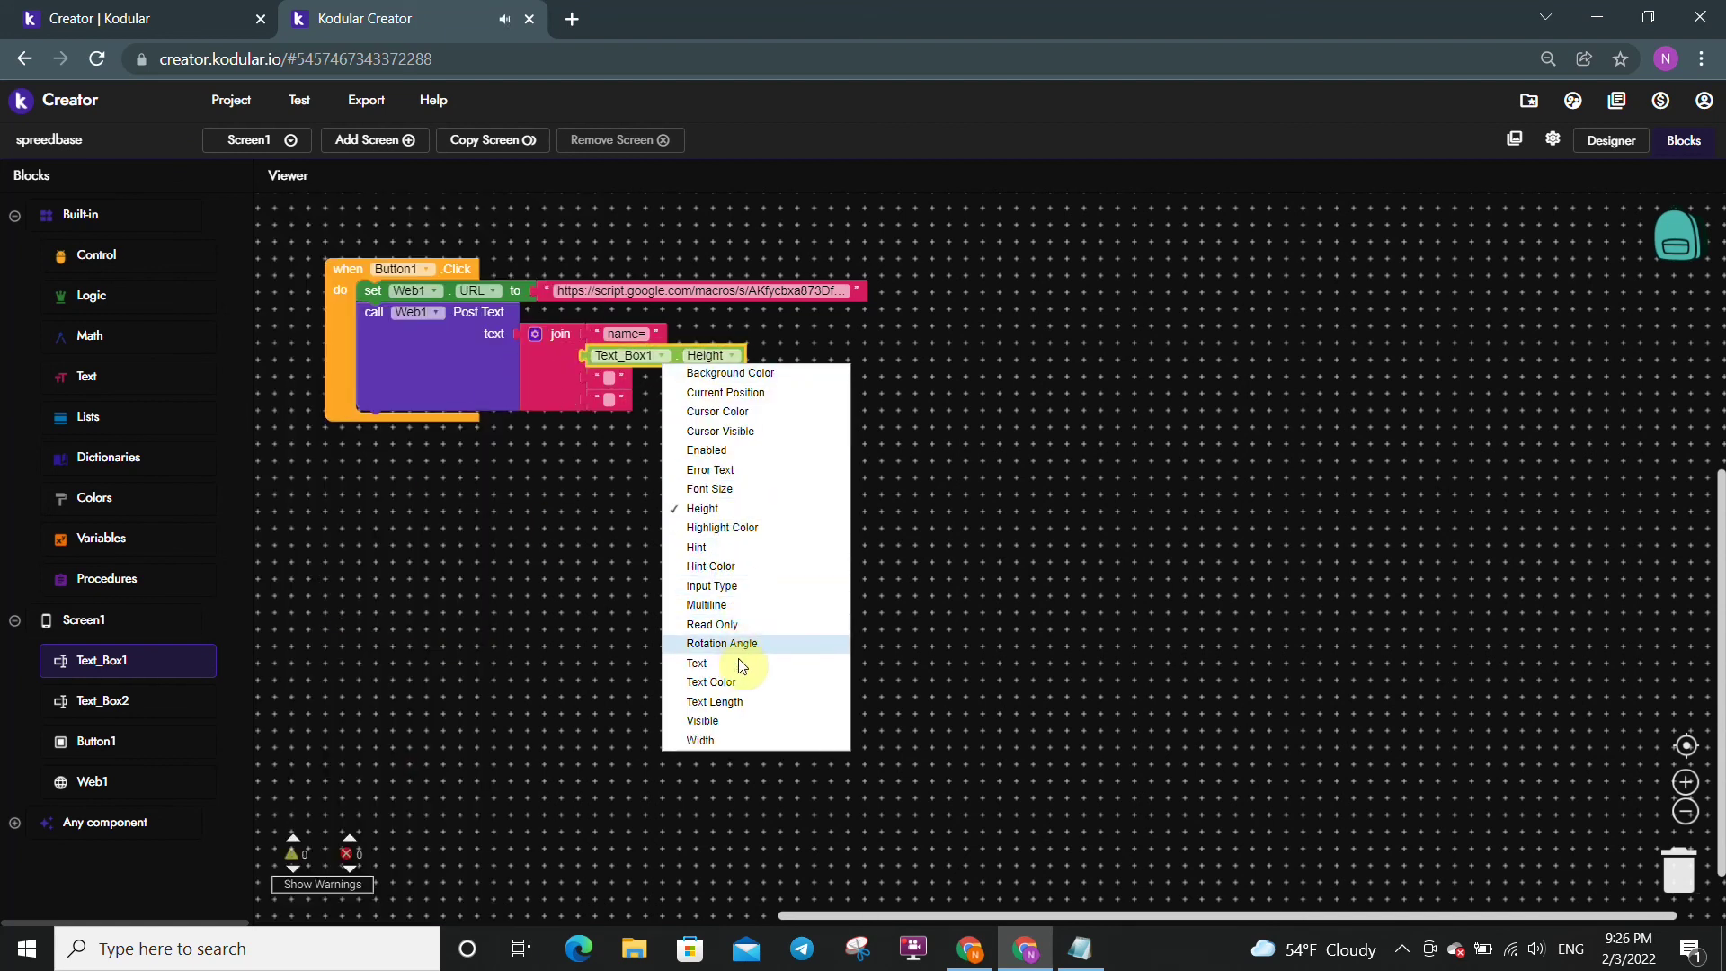
{"action": "left_click", "coordinate": [736, 665]}
{"action": "left_click", "coordinate": [608, 385]}
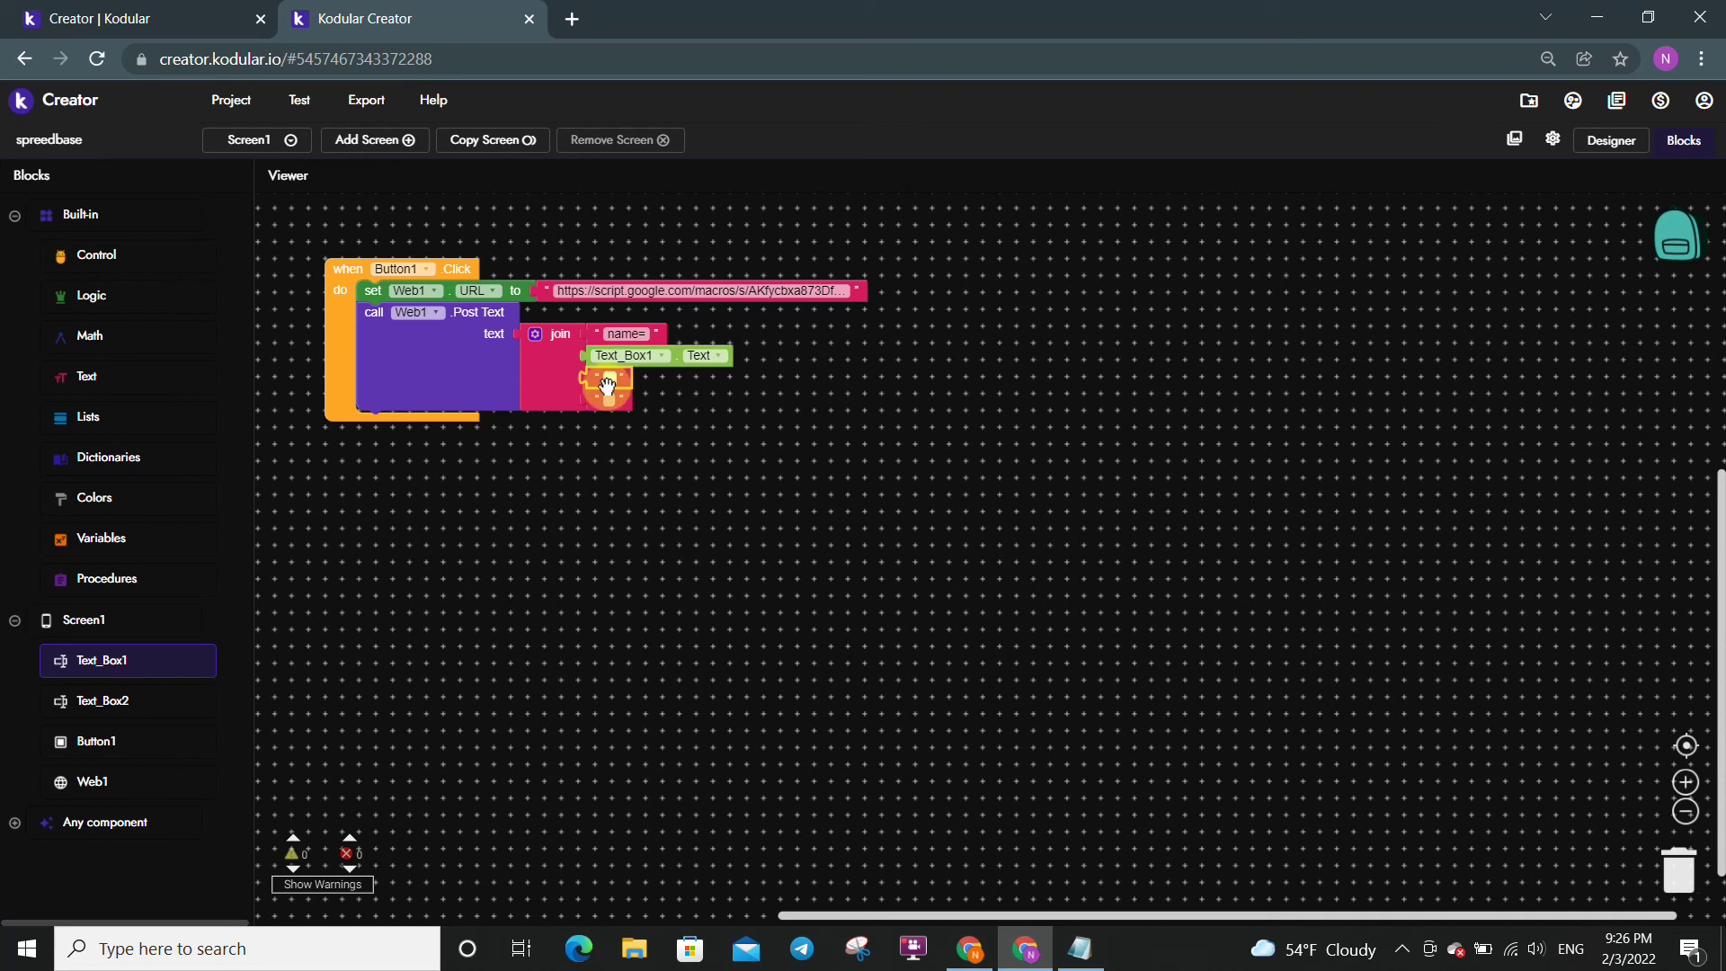
{"action": "type", "text": "&"}
{"action": "type", "text": "age="}
Add a duplicated getter reading Text_Box2.Text as the join's fourth piece
{"action": "right_click", "coordinate": [687, 352]}
{"action": "left_click", "coordinate": [714, 374]}
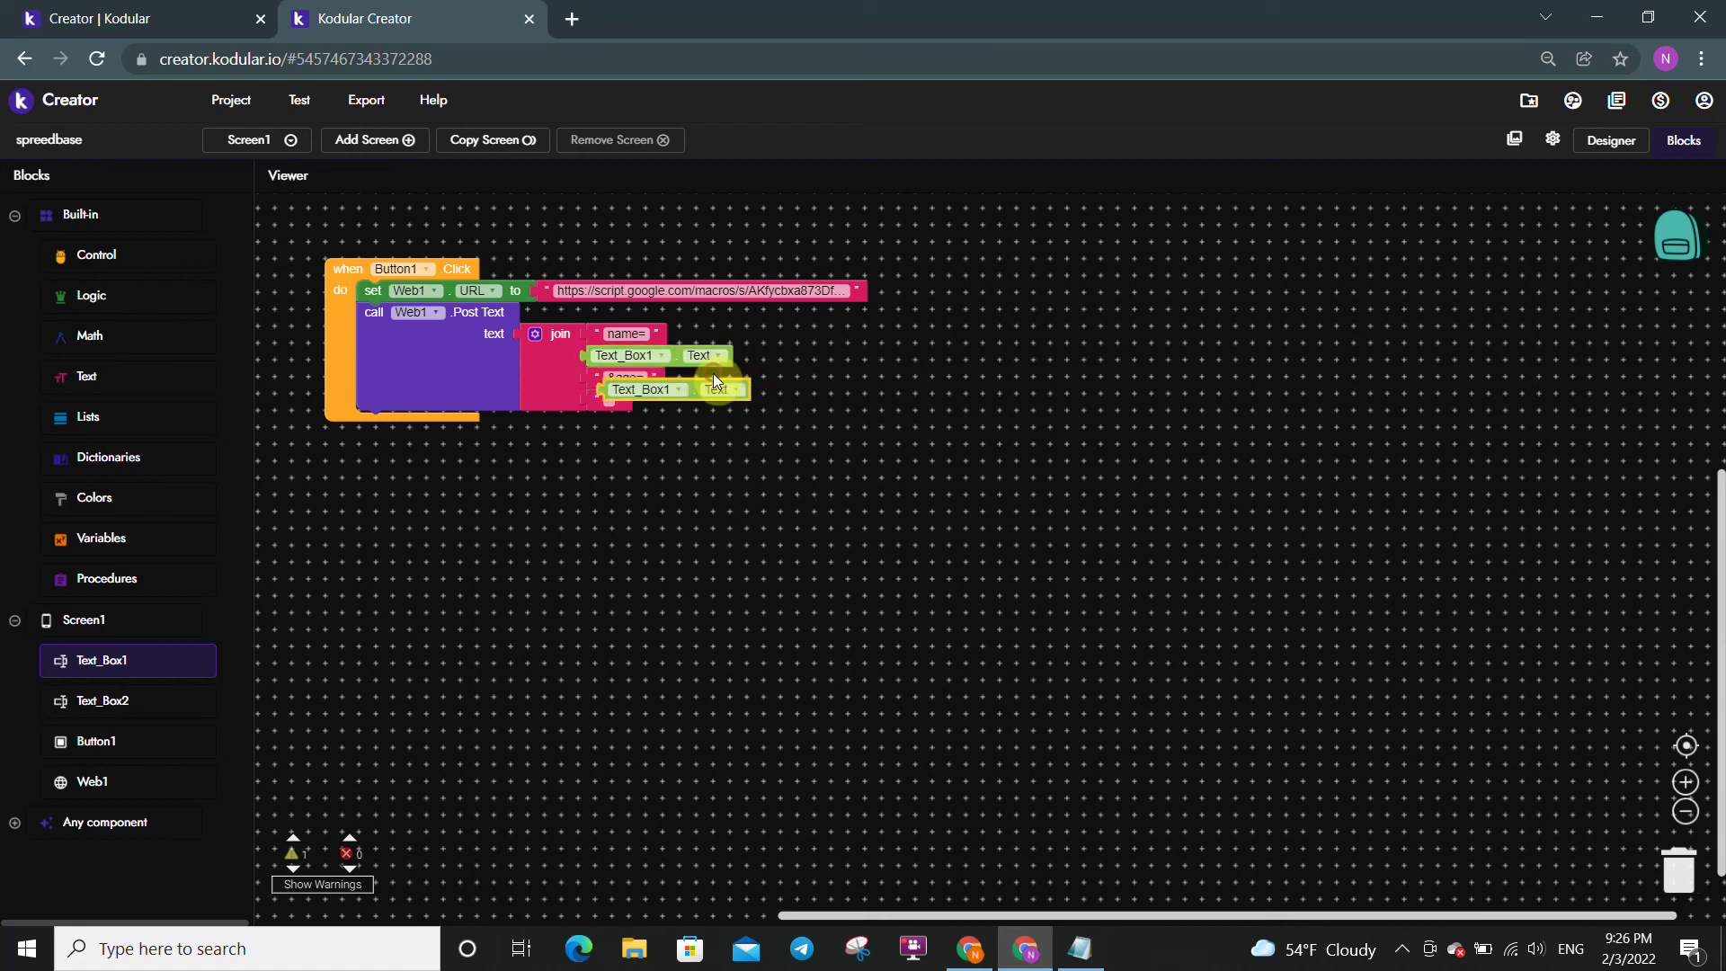
{"action": "left_click_drag", "start_coordinate": [701, 392], "coordinate": [641, 423]}
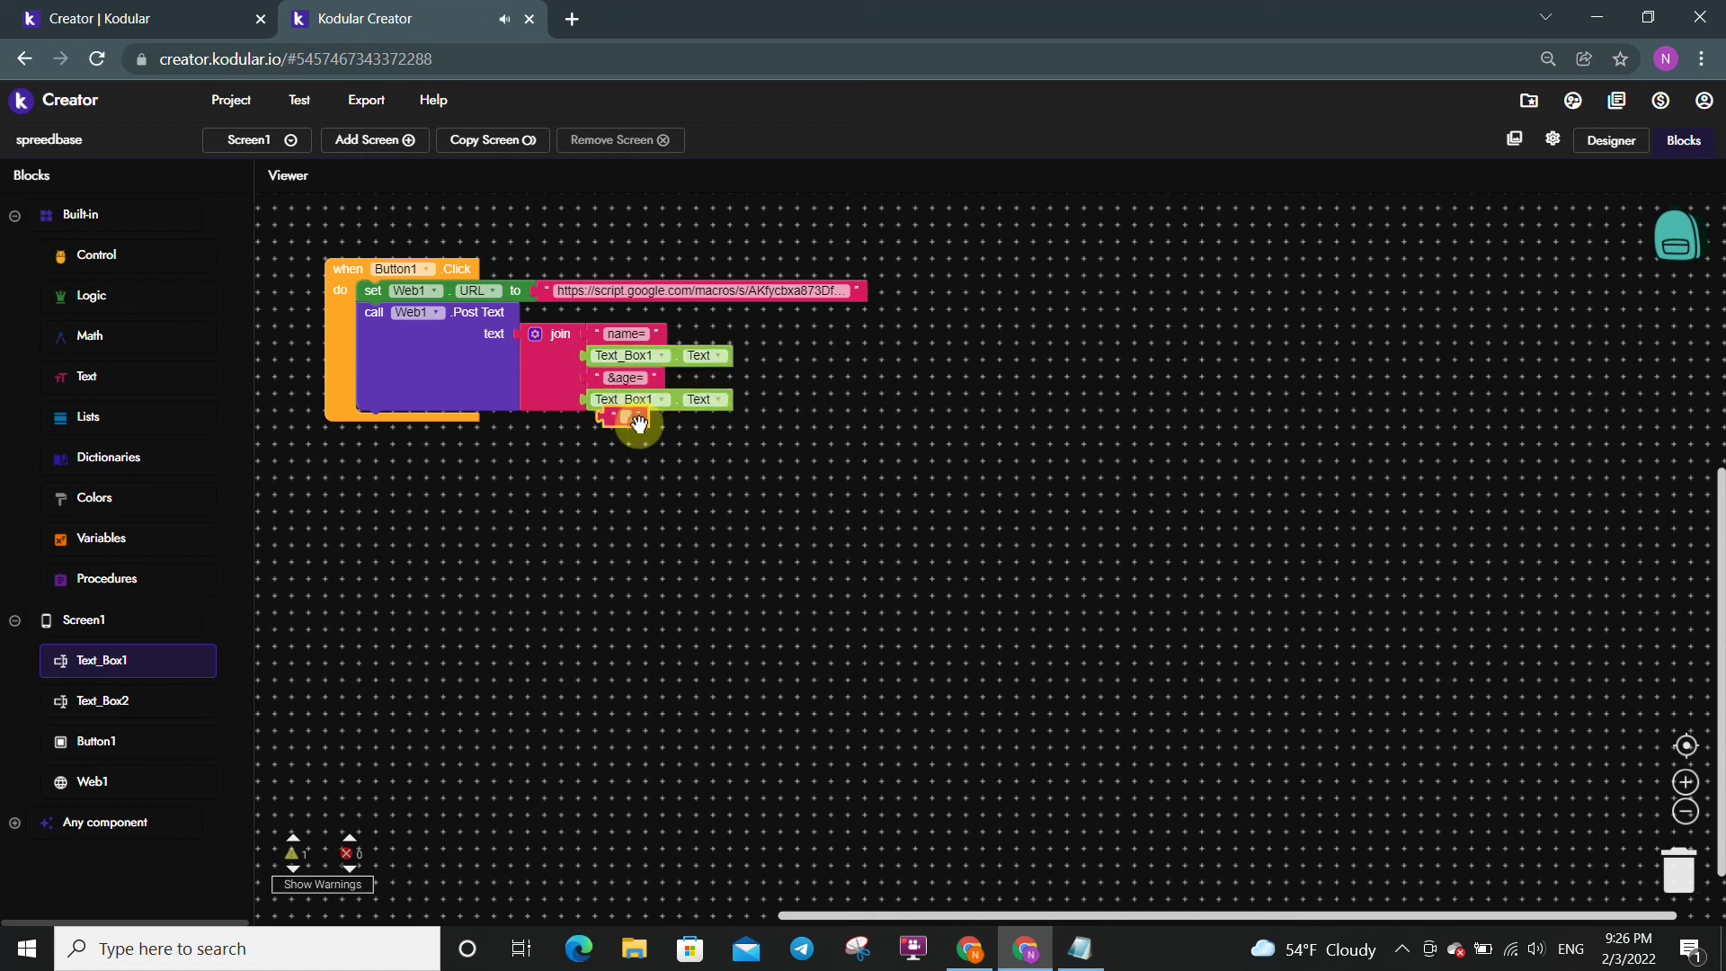
{"action": "left_click", "coordinate": [666, 399]}
{"action": "left_click", "coordinate": [630, 431]}
{"action": "left_click", "coordinate": [336, 323]}
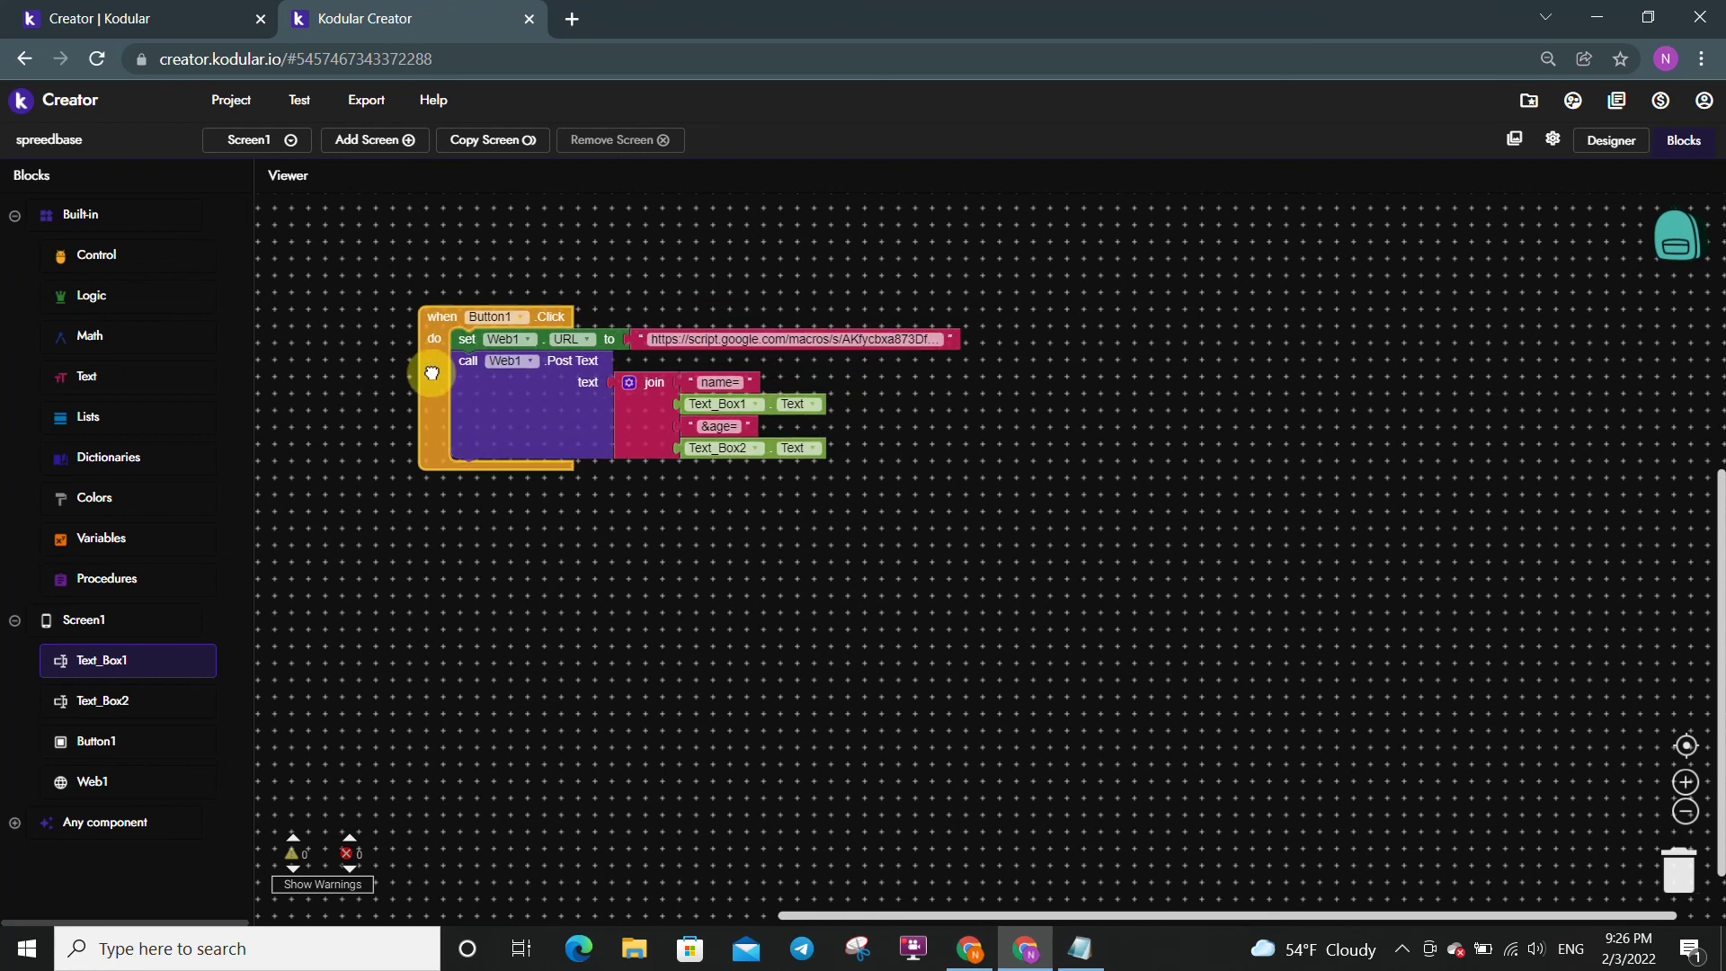
{"action": "left_click_drag", "start_coordinate": [337, 323], "coordinate": [438, 374]}
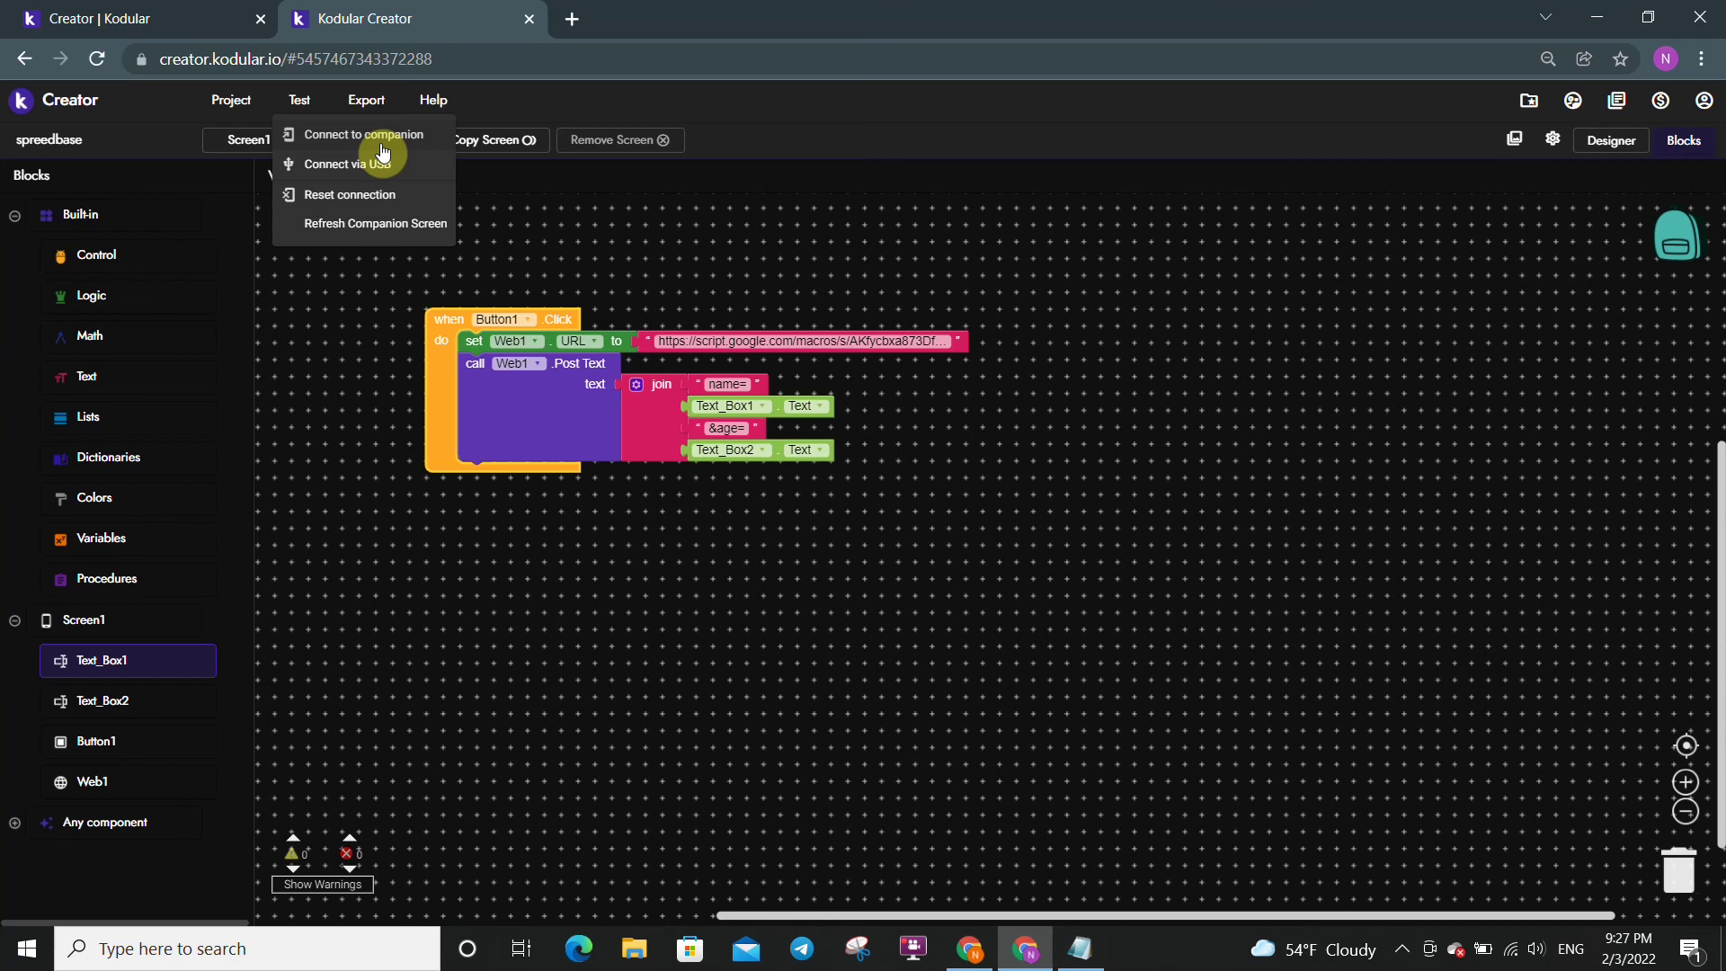
Connect the project to the Kodular Companion on the phone for live testing
{"action": "left_click", "coordinate": [405, 134]}
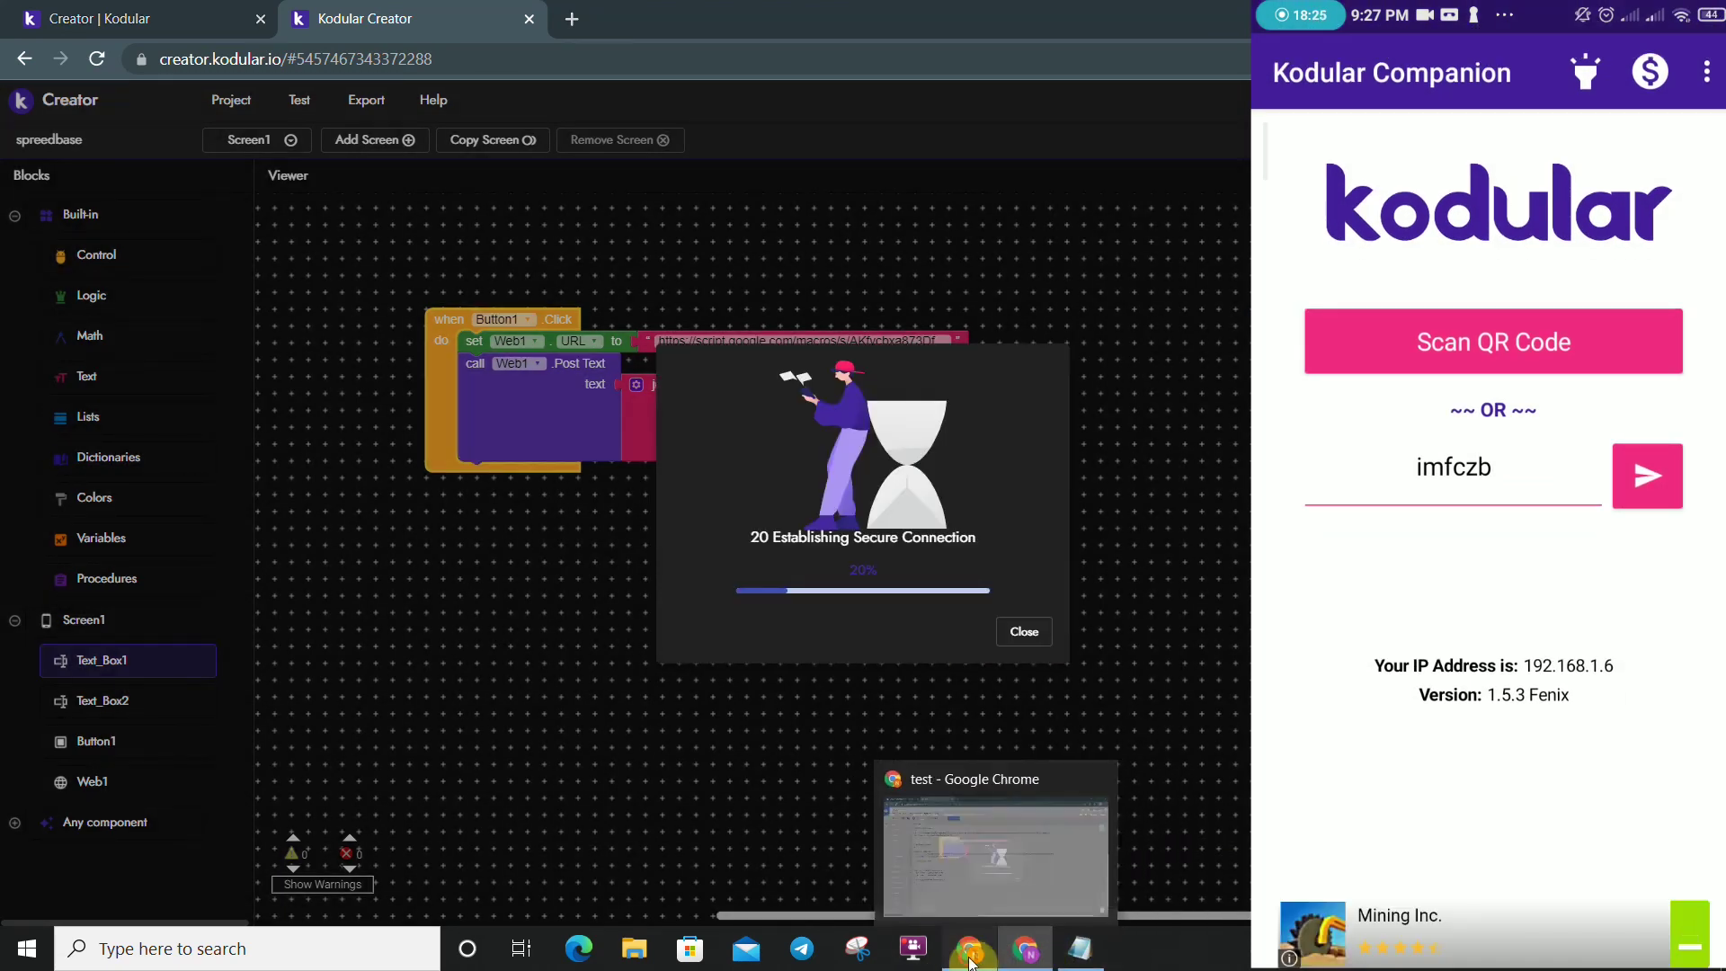
{"action": "left_click", "coordinate": [1007, 854]}
Rename the untitled spreadsheet to 'test' and begin entering a name in the phone app
{"action": "left_click", "coordinate": [112, 19]}
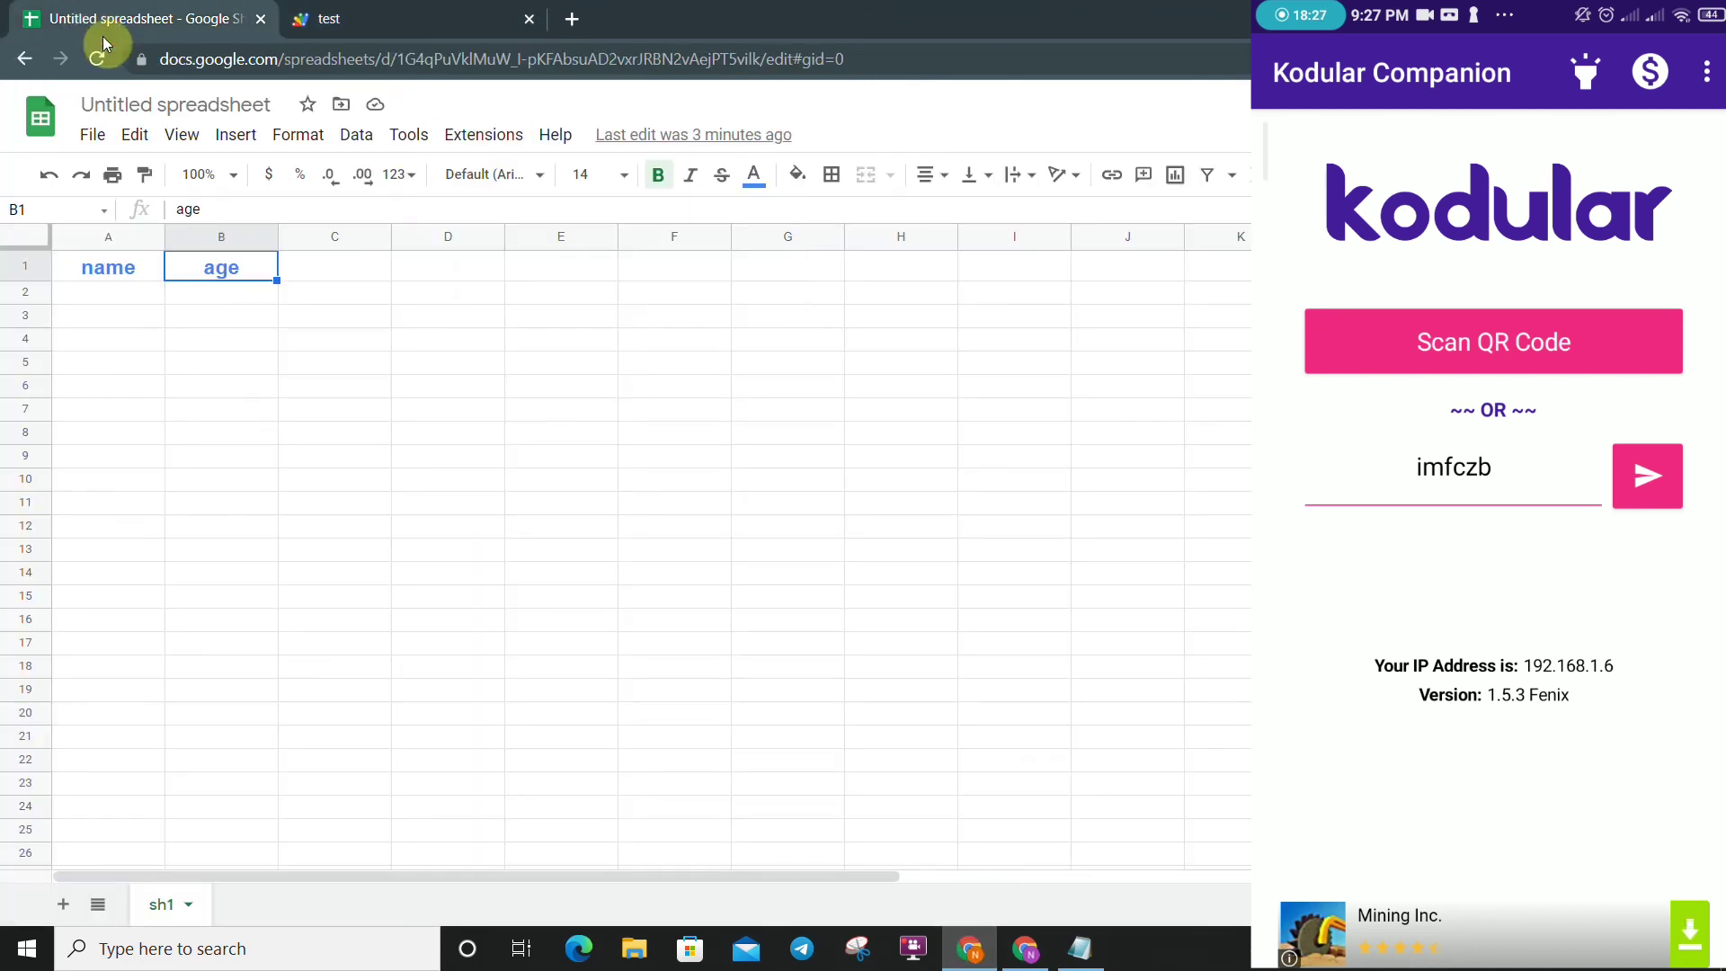
{"action": "left_click", "coordinate": [153, 92]}
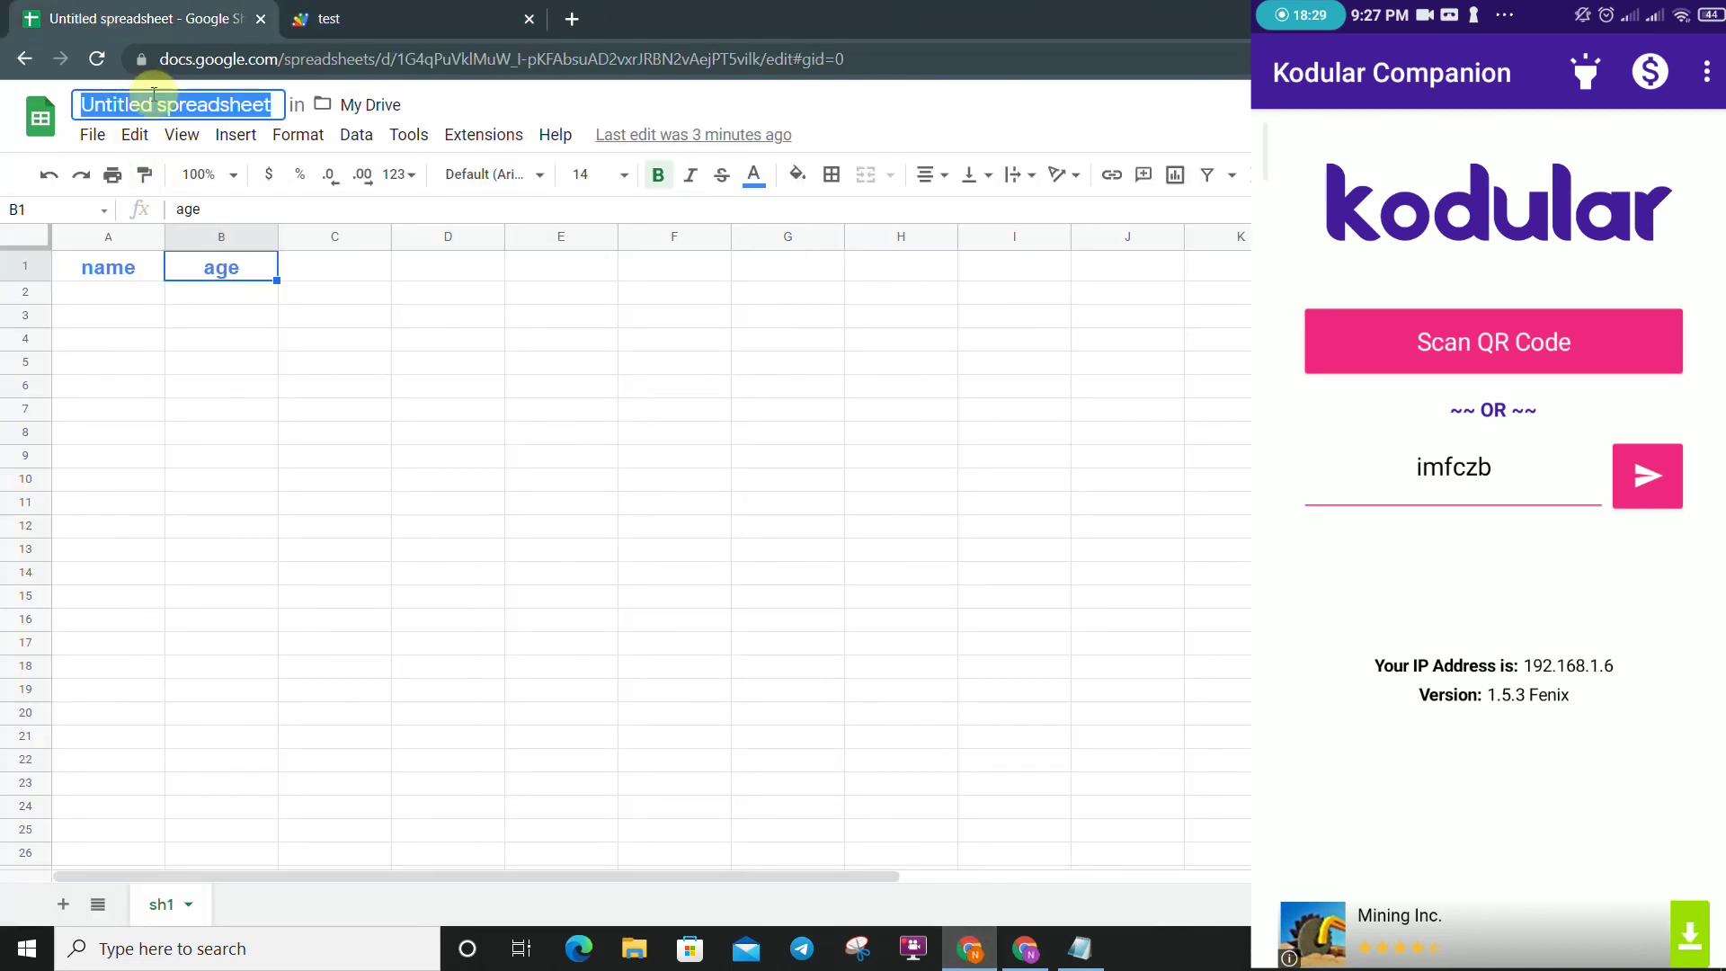
{"action": "type", "text": "test"}
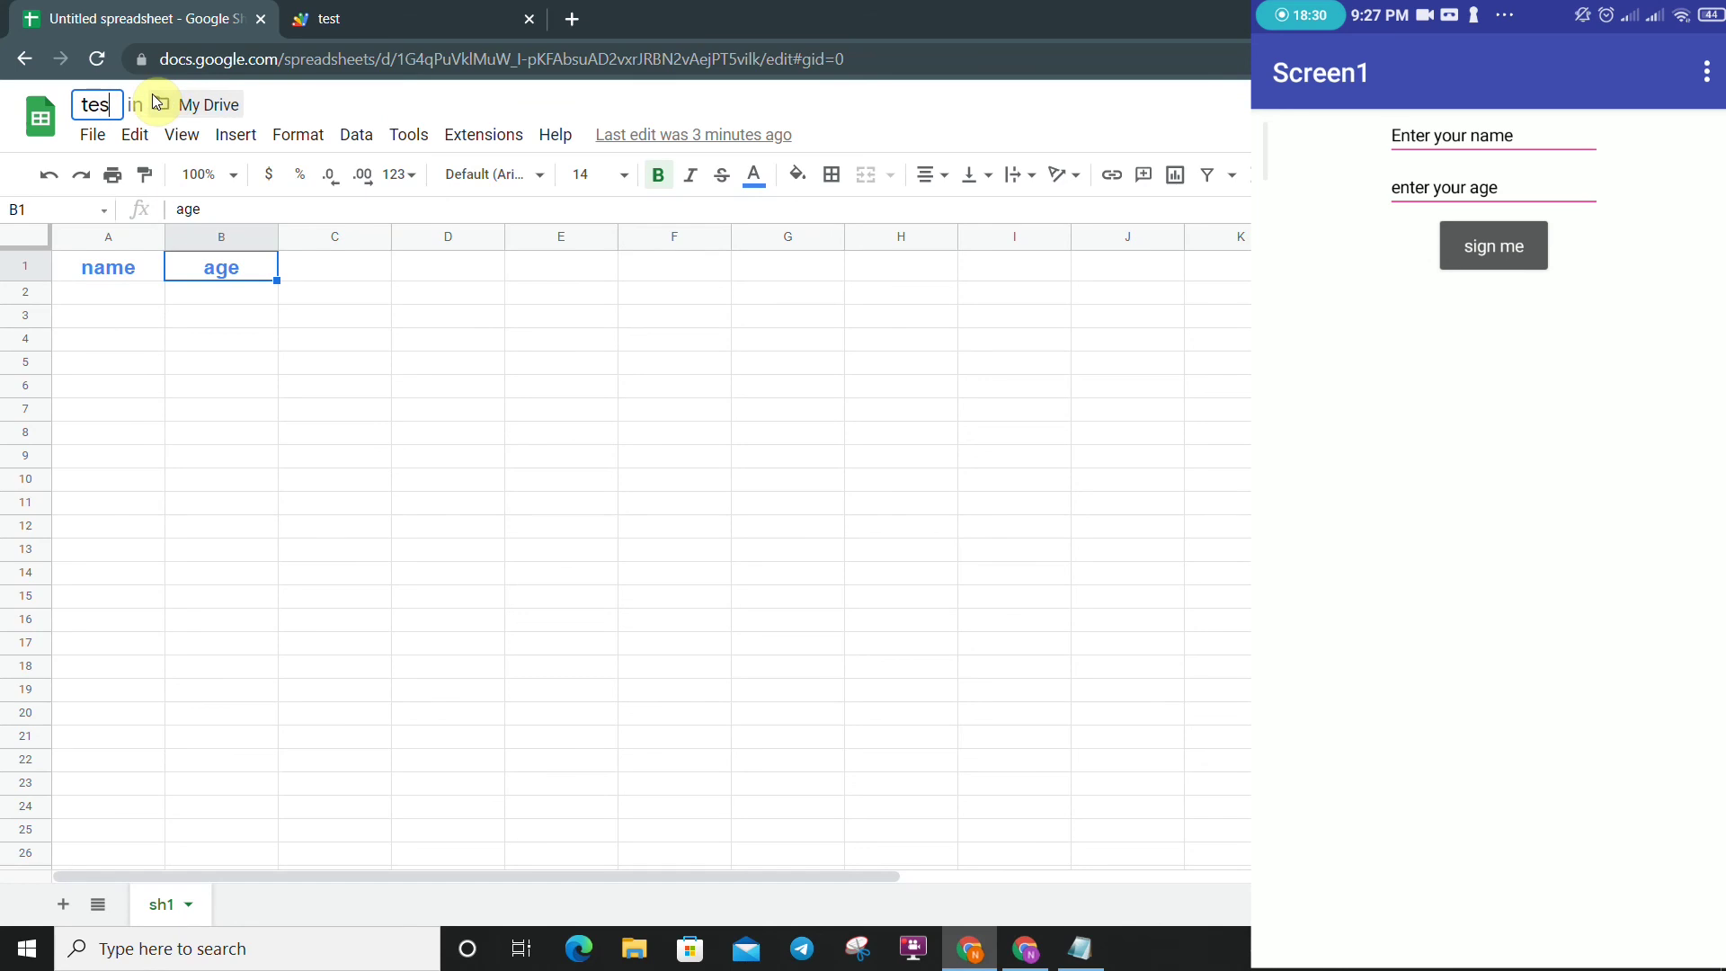
{"action": "key", "text": "Return"}
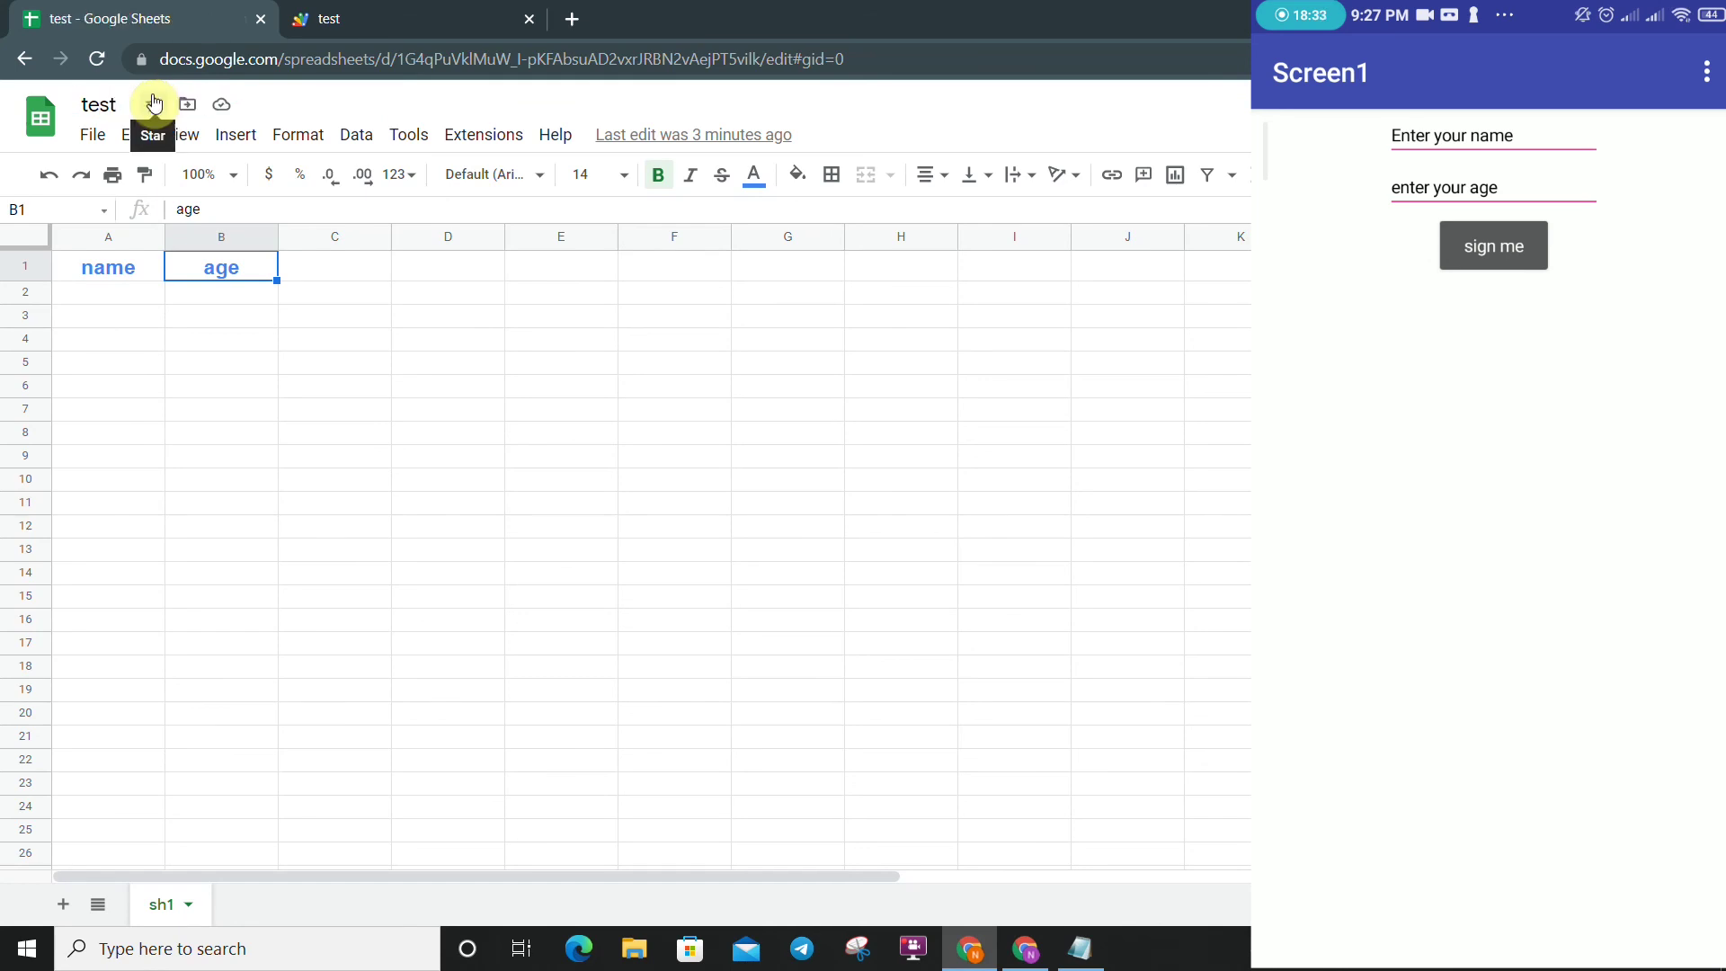
{"action": "left_click", "coordinate": [1492, 135]}
{"action": "type", "text": "25"}
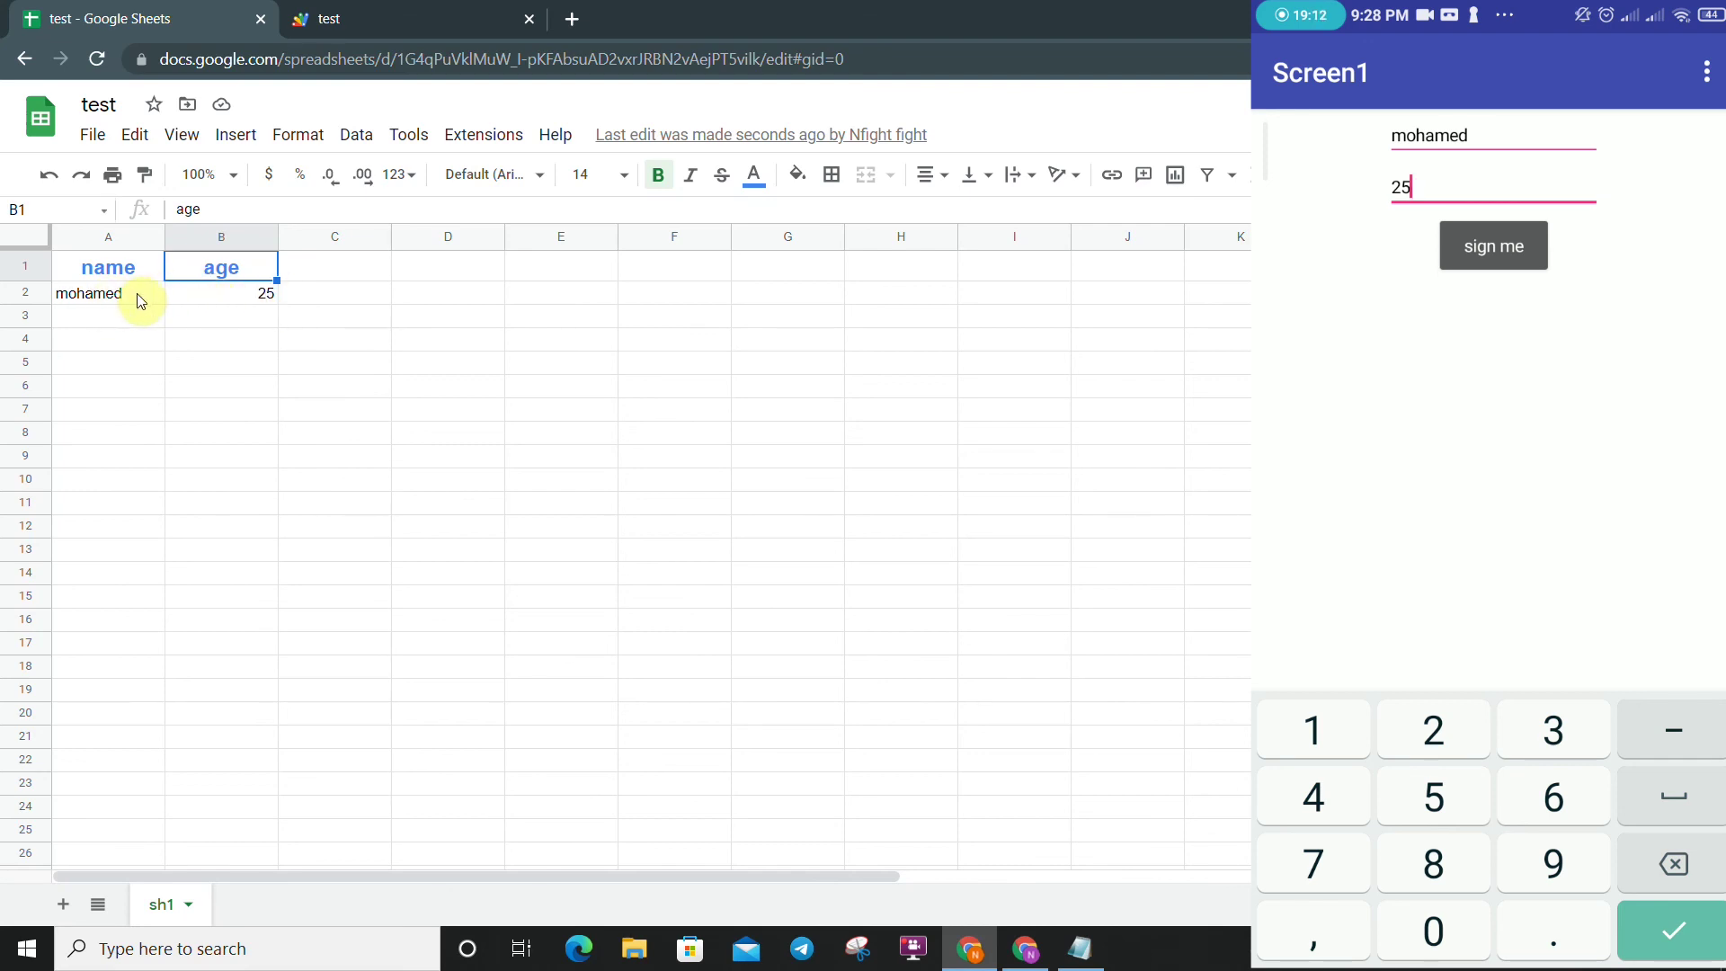
Check the received name and age, then select the data range A2:B122
{"action": "left_click", "coordinate": [69, 290]}
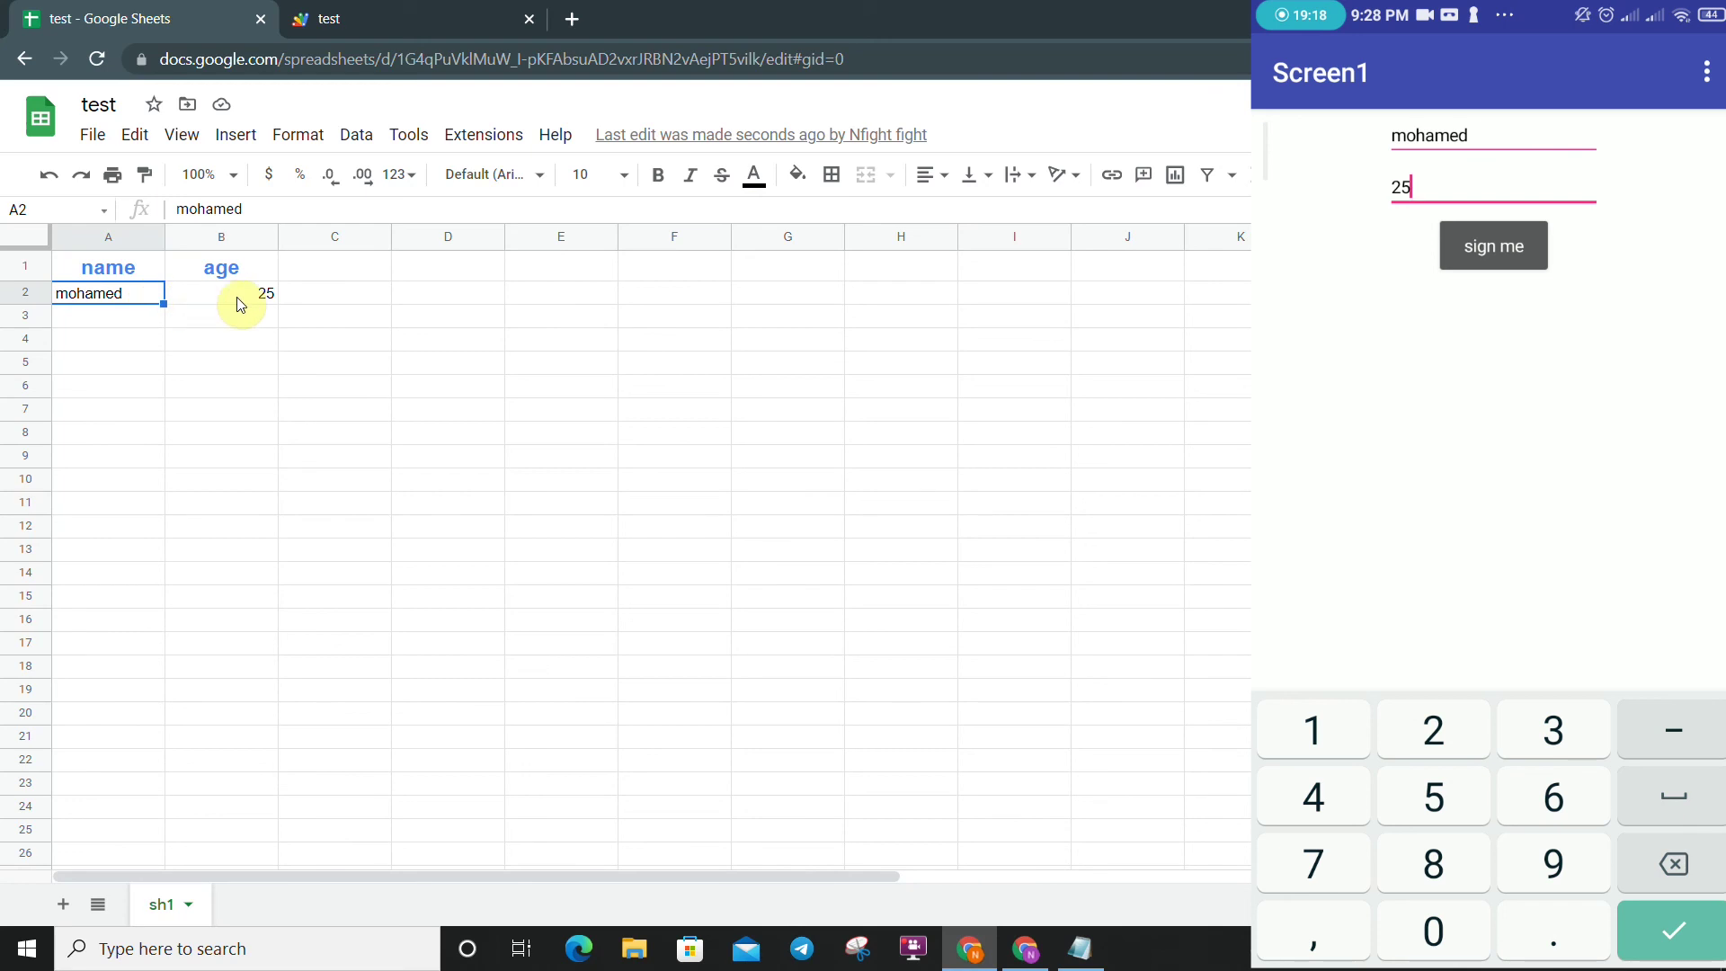
{"action": "left_click", "coordinate": [273, 294]}
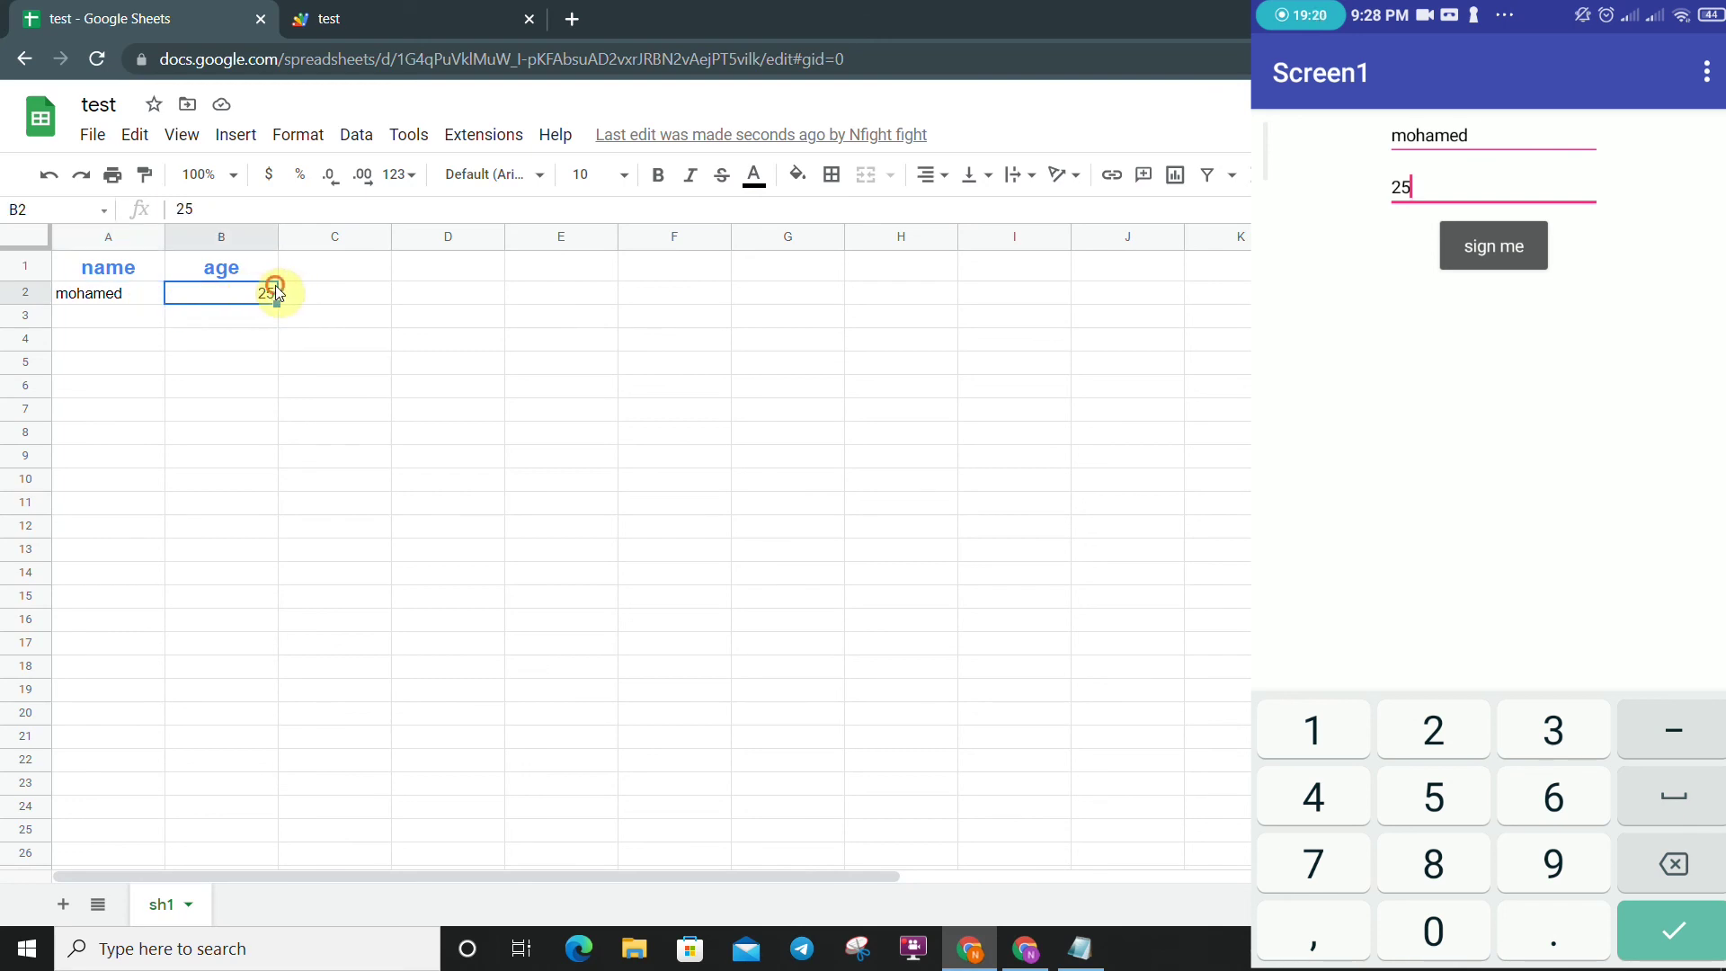
{"action": "left_click", "coordinate": [101, 292]}
{"action": "left_click", "coordinate": [45, 292]}
{"action": "left_click", "coordinate": [76, 288]}
{"action": "left_click_drag", "start_coordinate": [100, 304], "coordinate": [248, 939]}
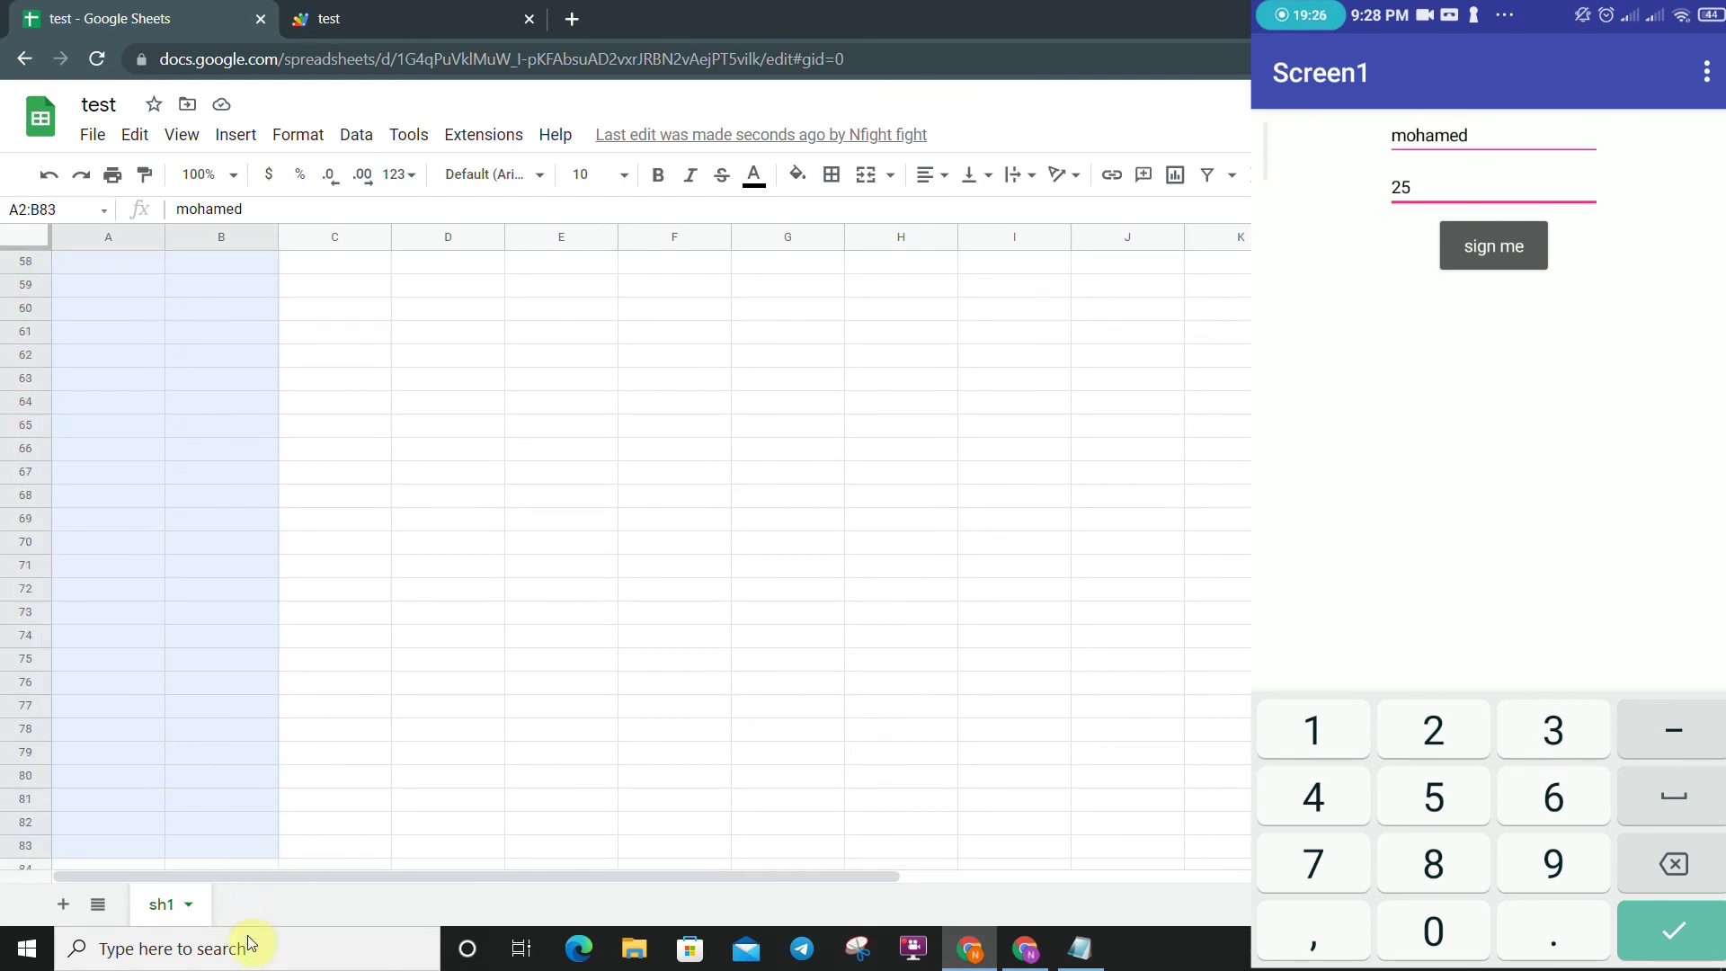
{"action": "left_click_drag", "start_coordinate": [249, 942], "coordinate": [236, 853]}
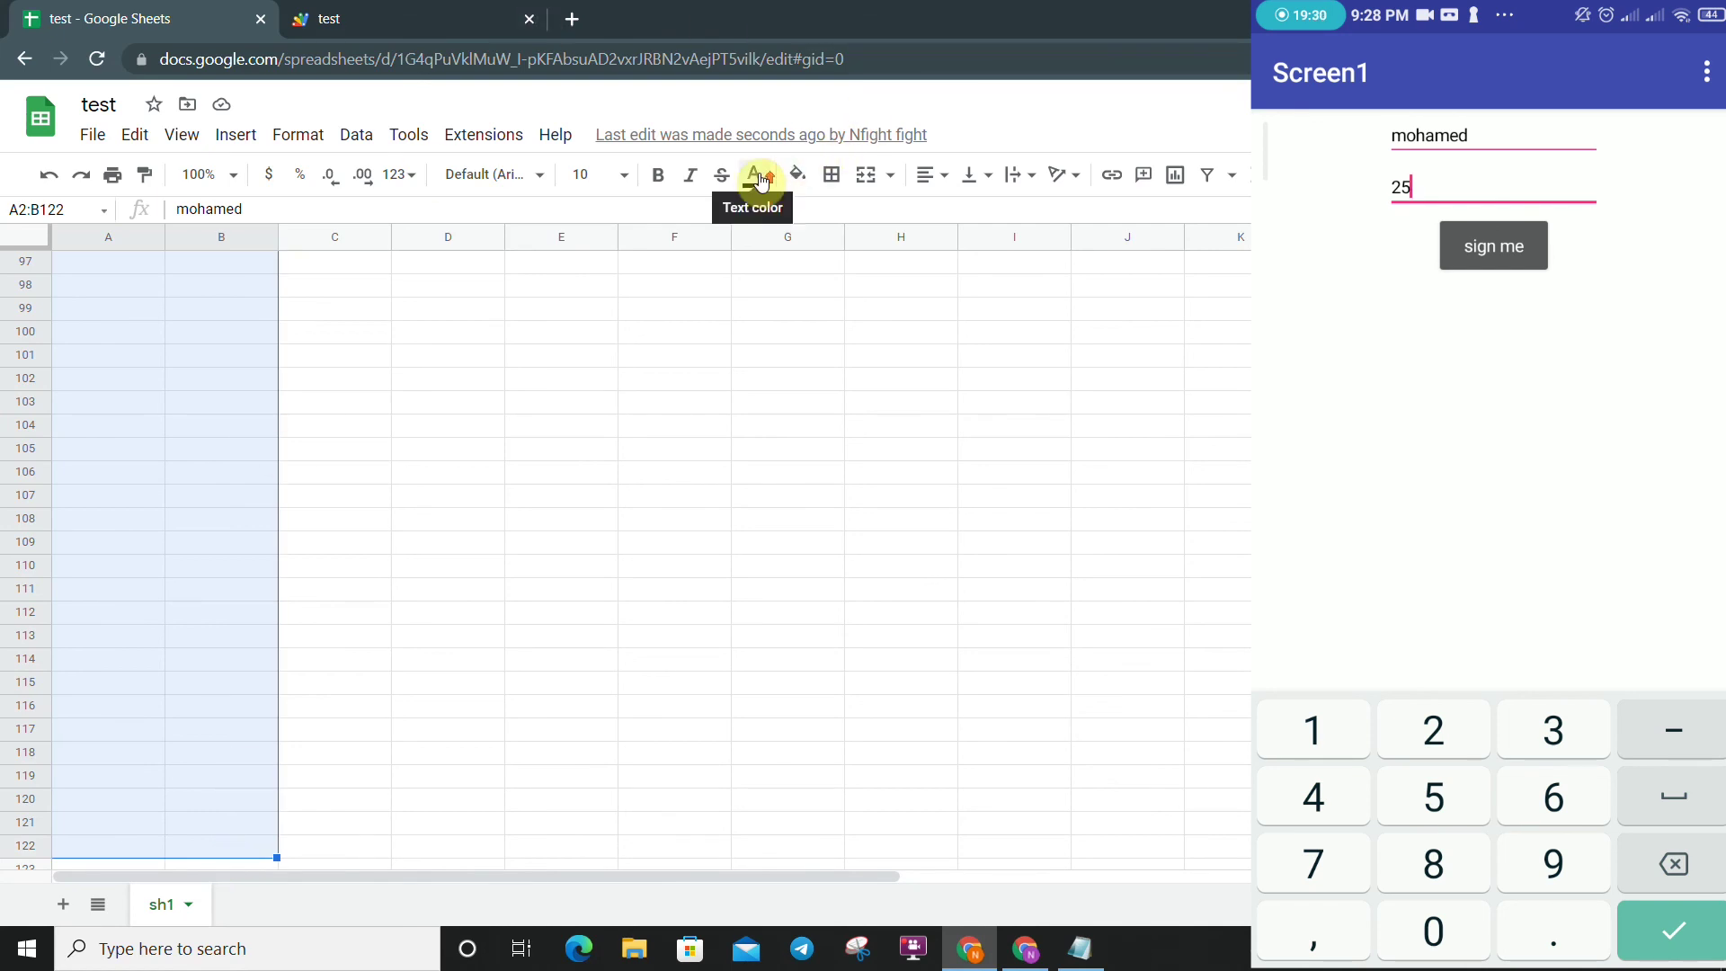
{"action": "scroll", "coordinate": [235, 409], "scroll_direction": "up", "scroll_amount": 20}
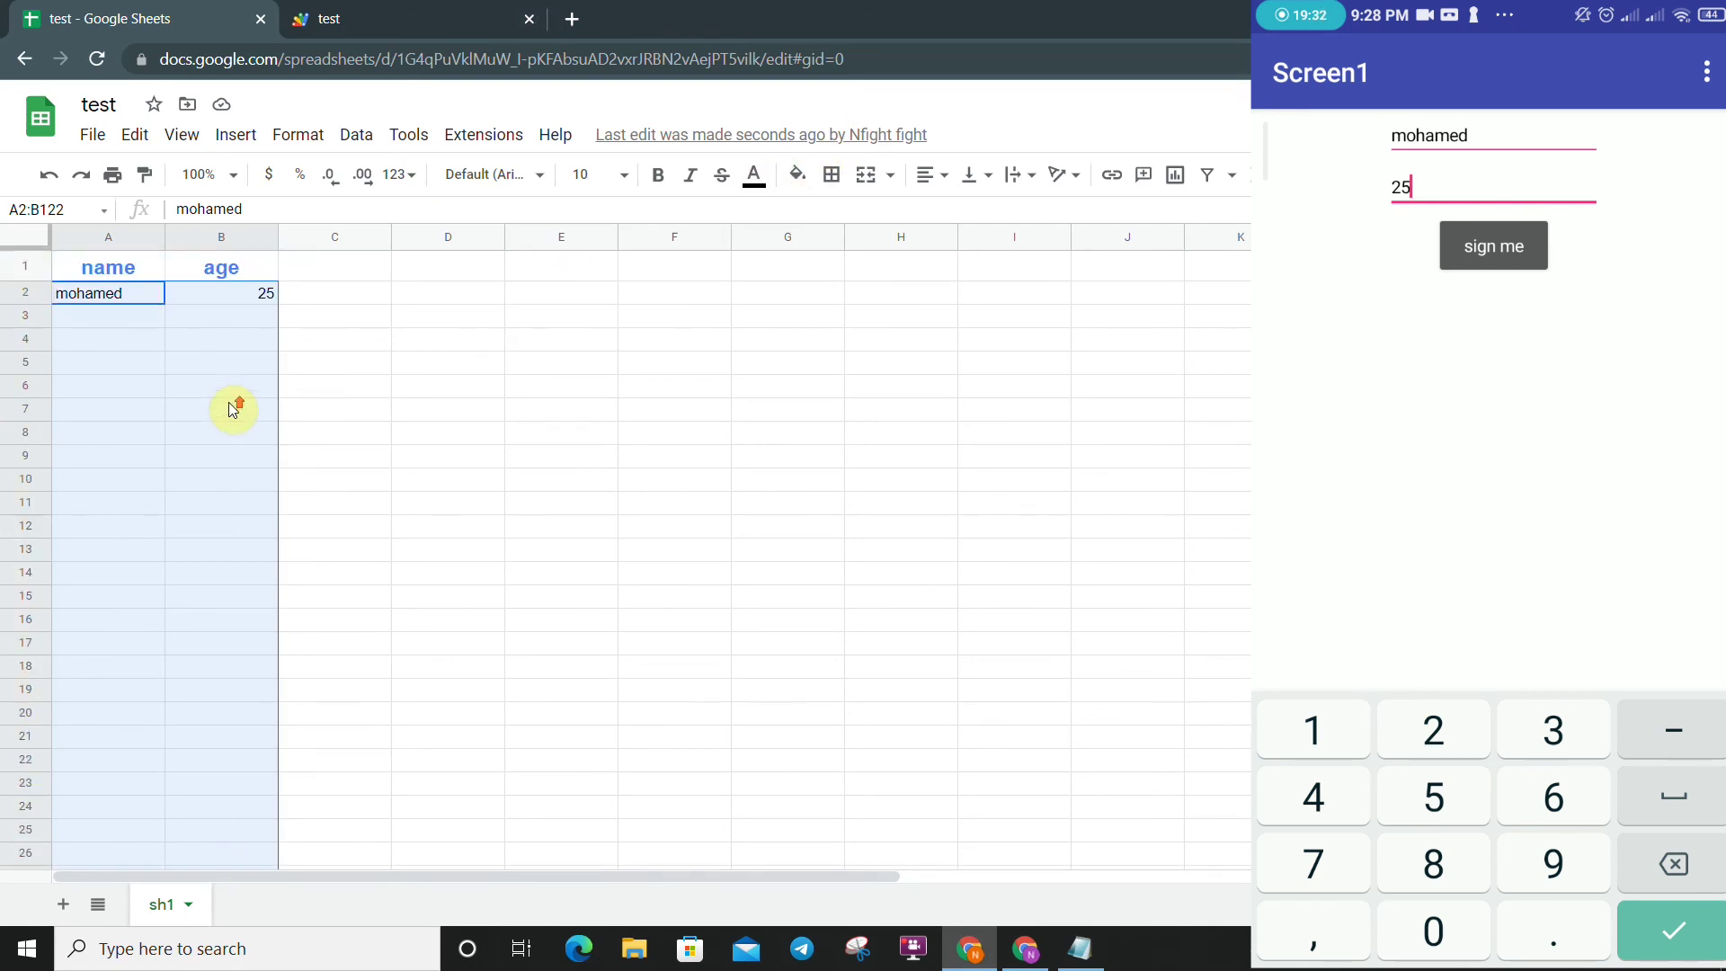
Centre-align the selected name and age data and colour its text dark grey
{"action": "left_click", "coordinate": [933, 174]}
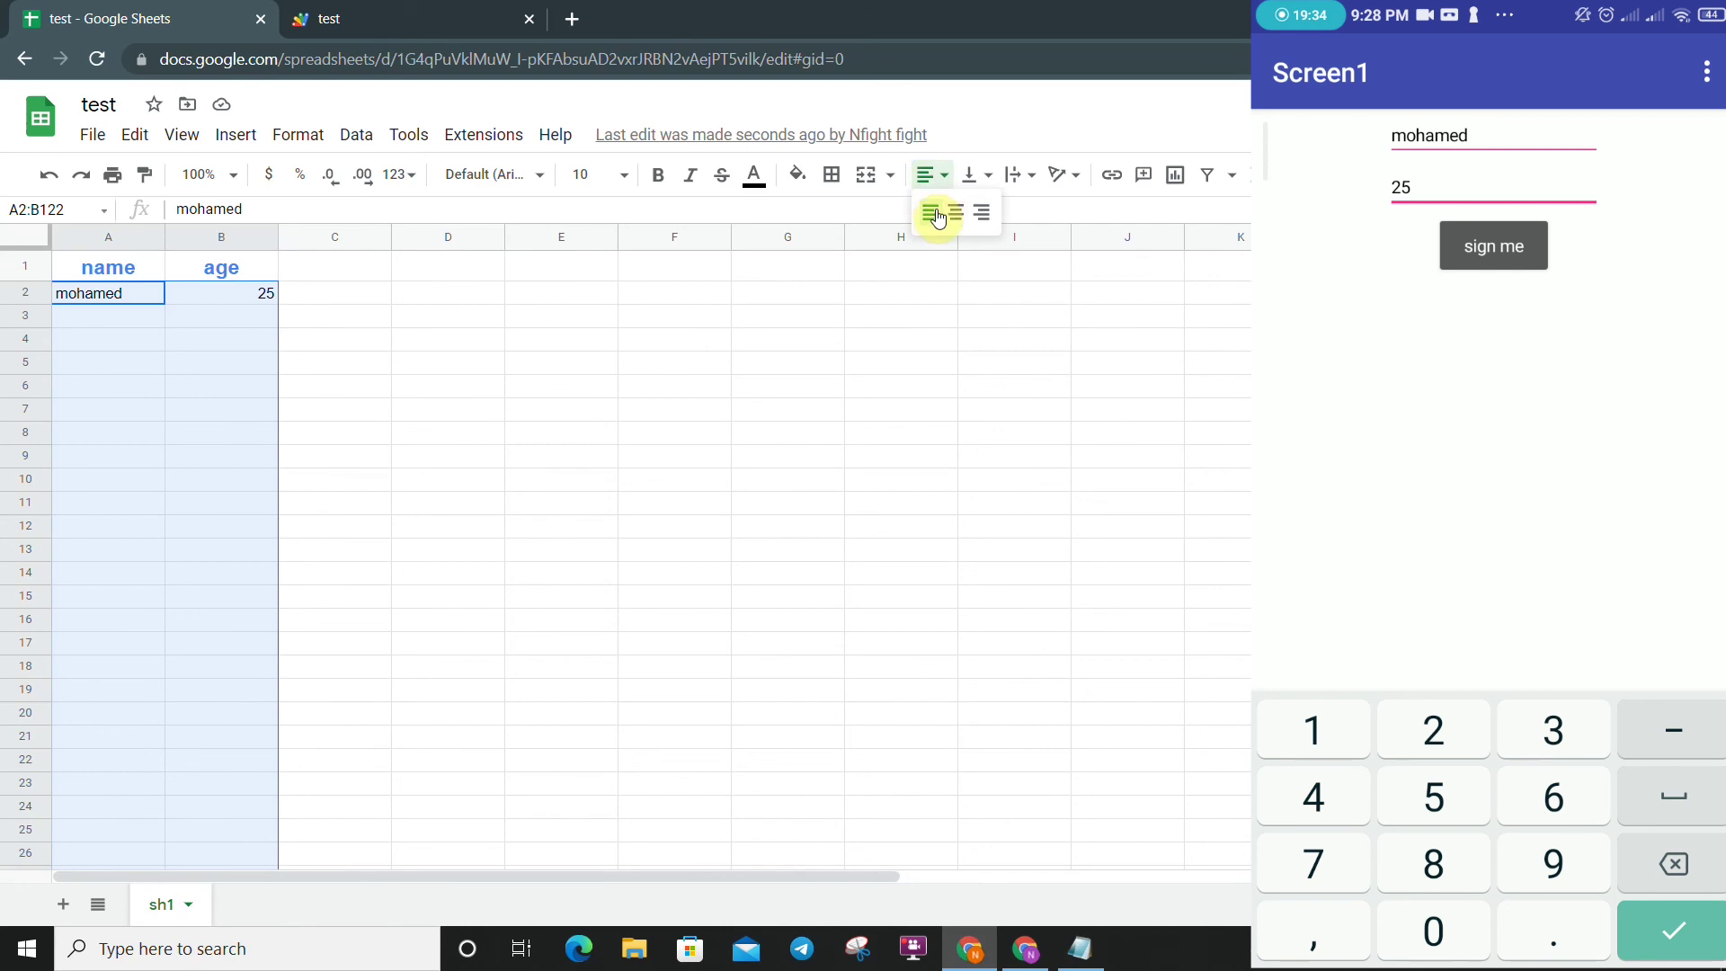
{"action": "left_click", "coordinate": [954, 216]}
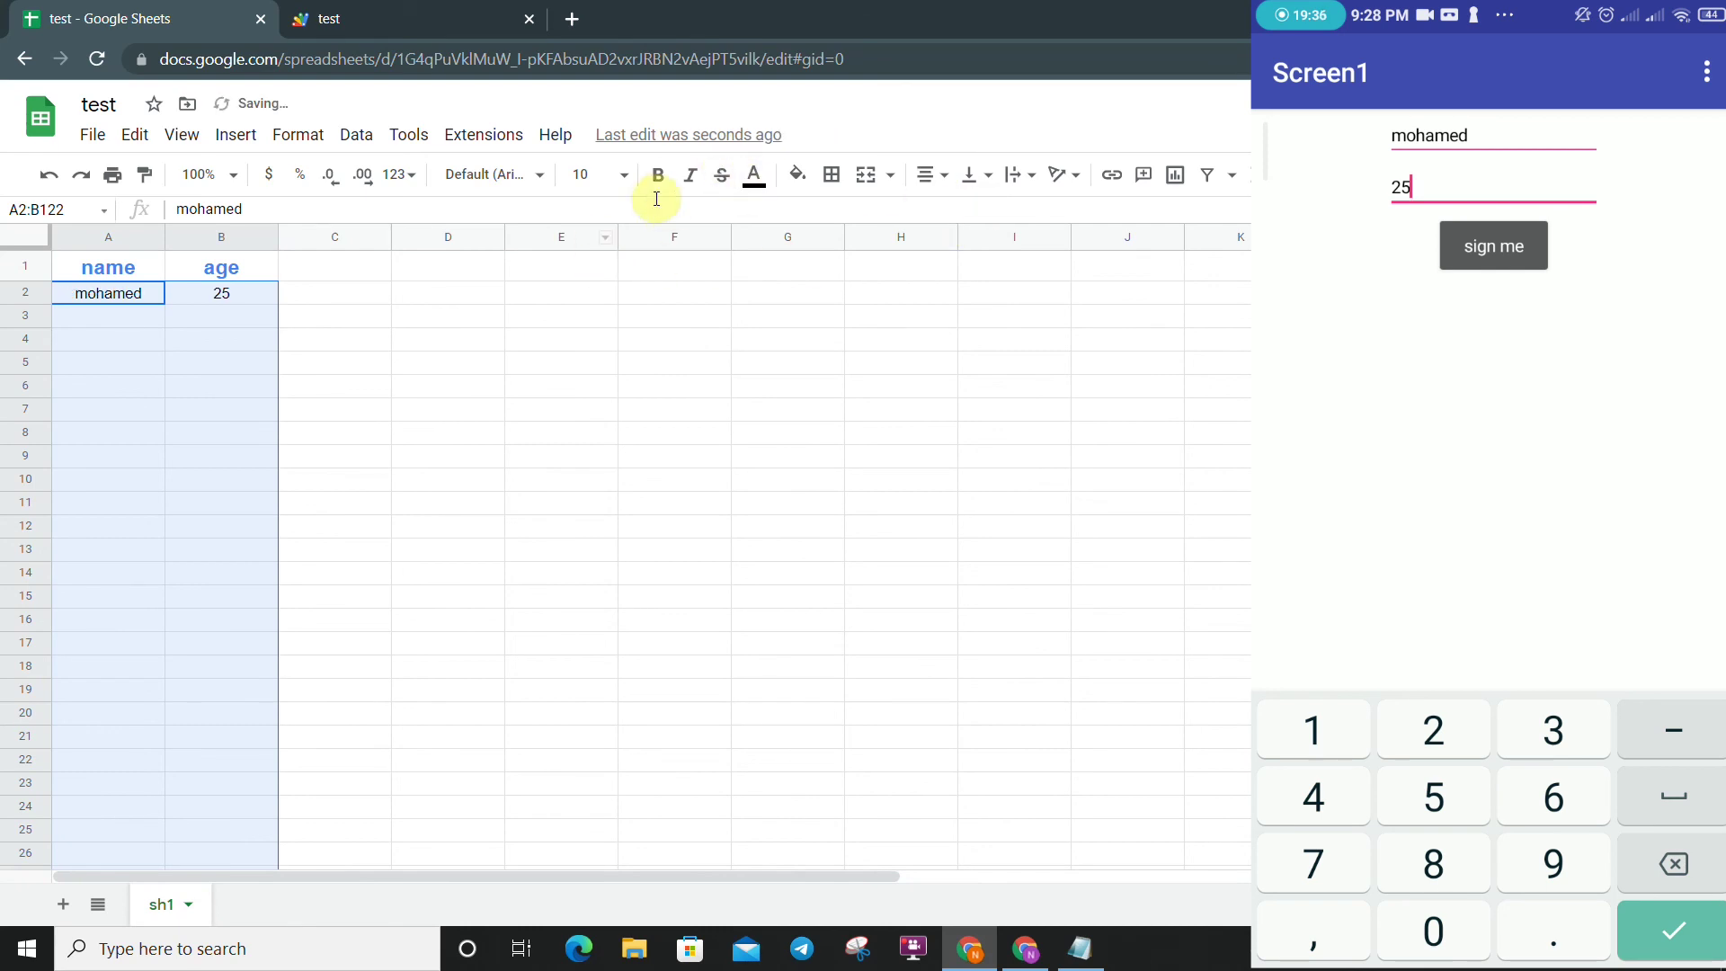
{"action": "left_click", "coordinate": [754, 176]}
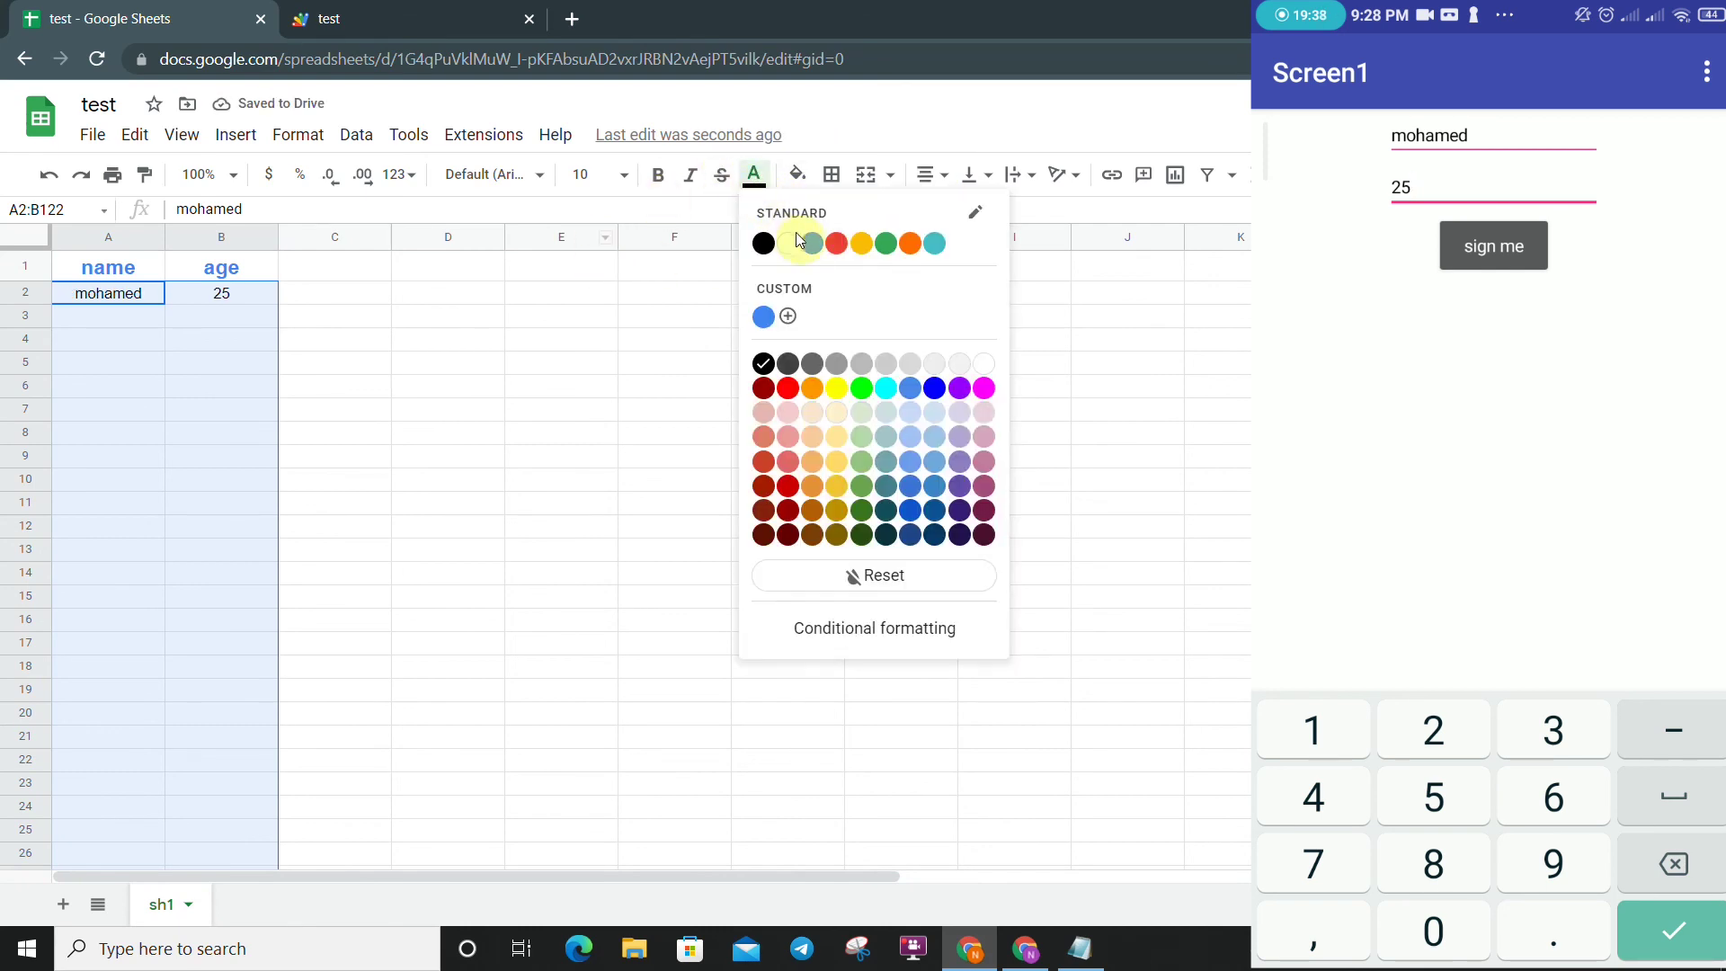
{"action": "left_click", "coordinate": [884, 238]}
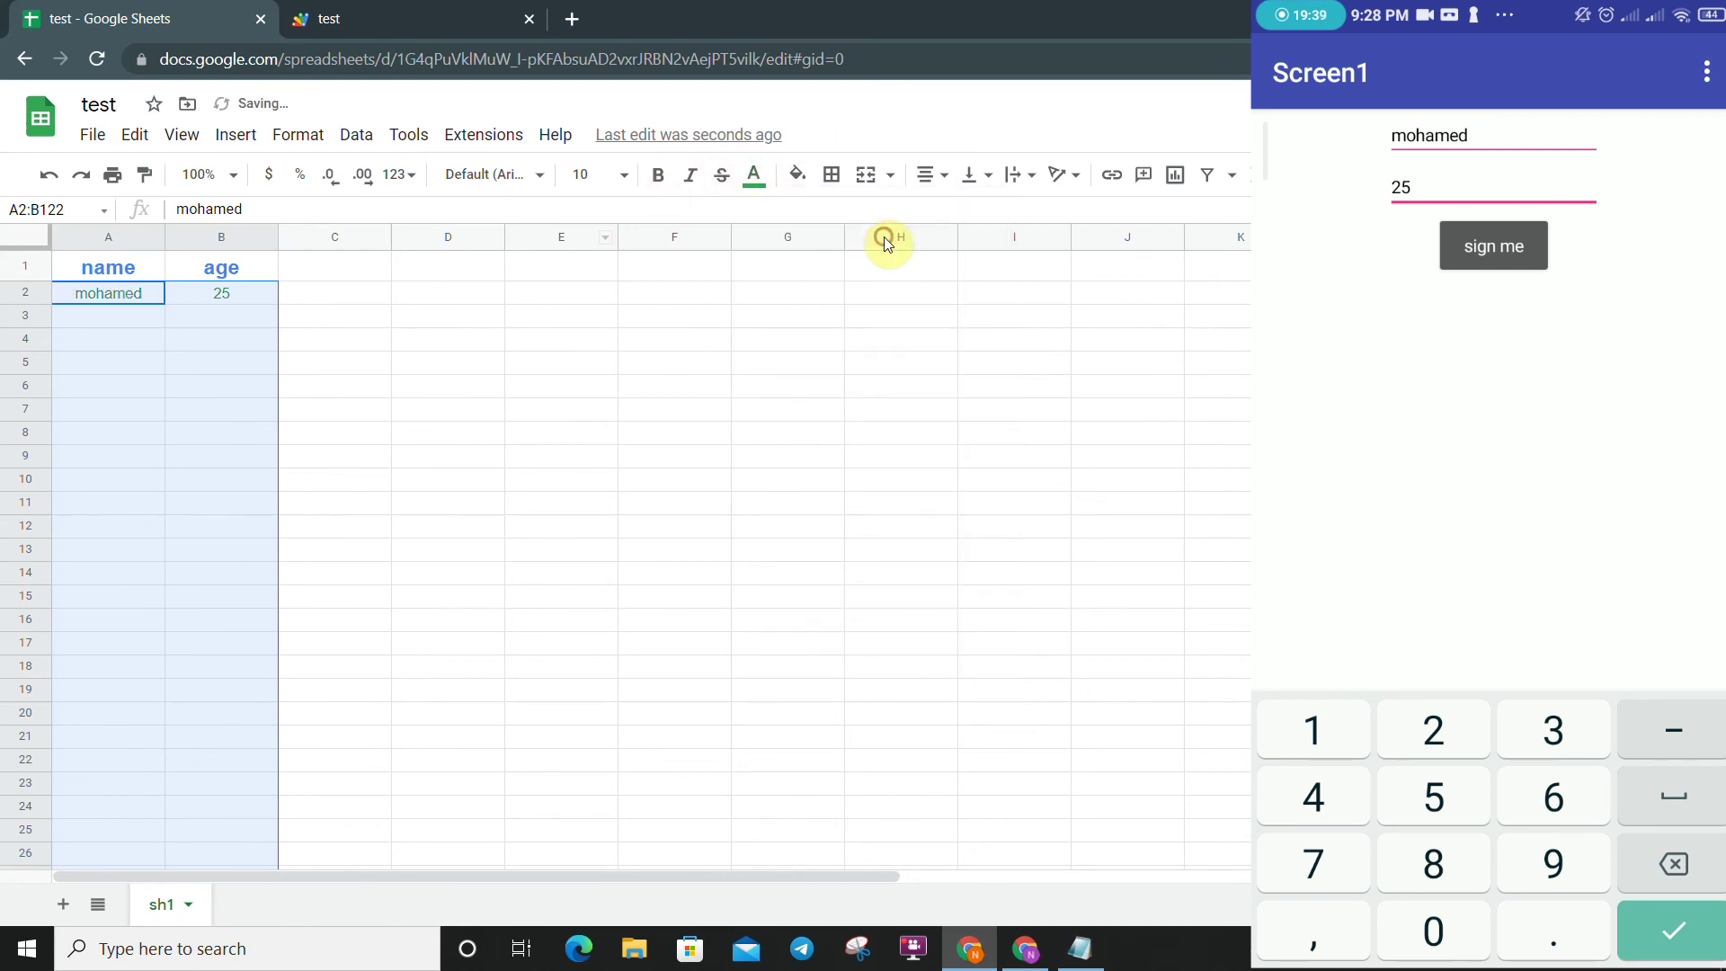
{"action": "left_click", "coordinate": [759, 182]}
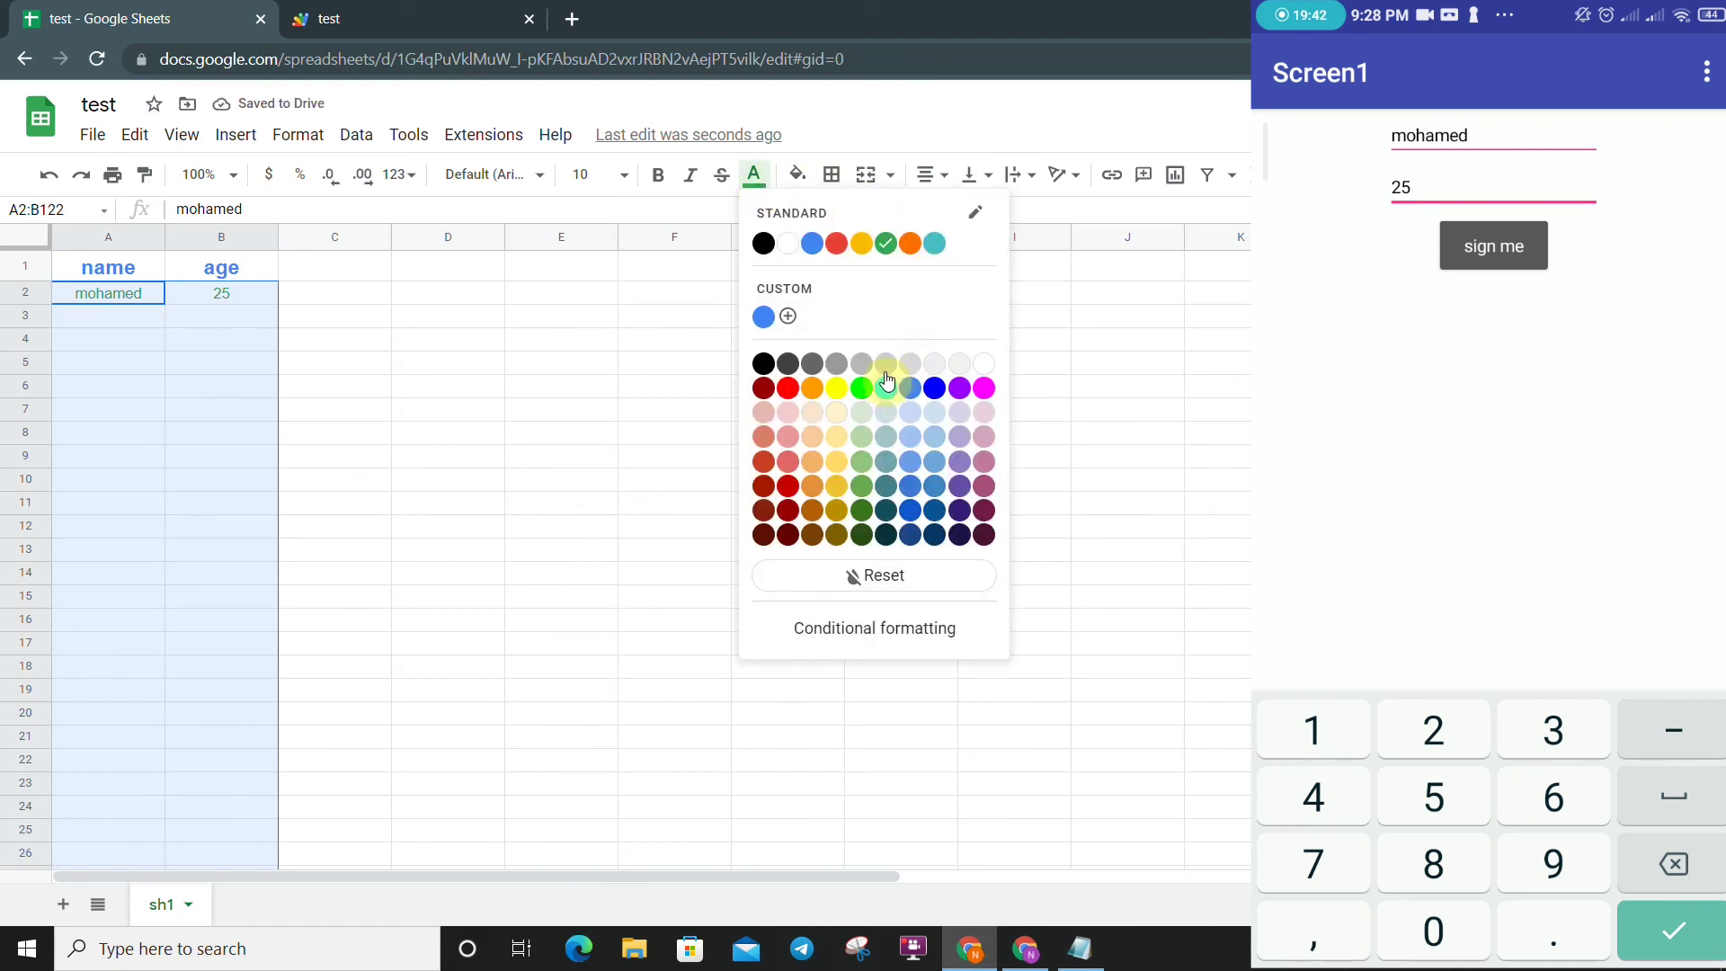
{"action": "left_click", "coordinate": [837, 364]}
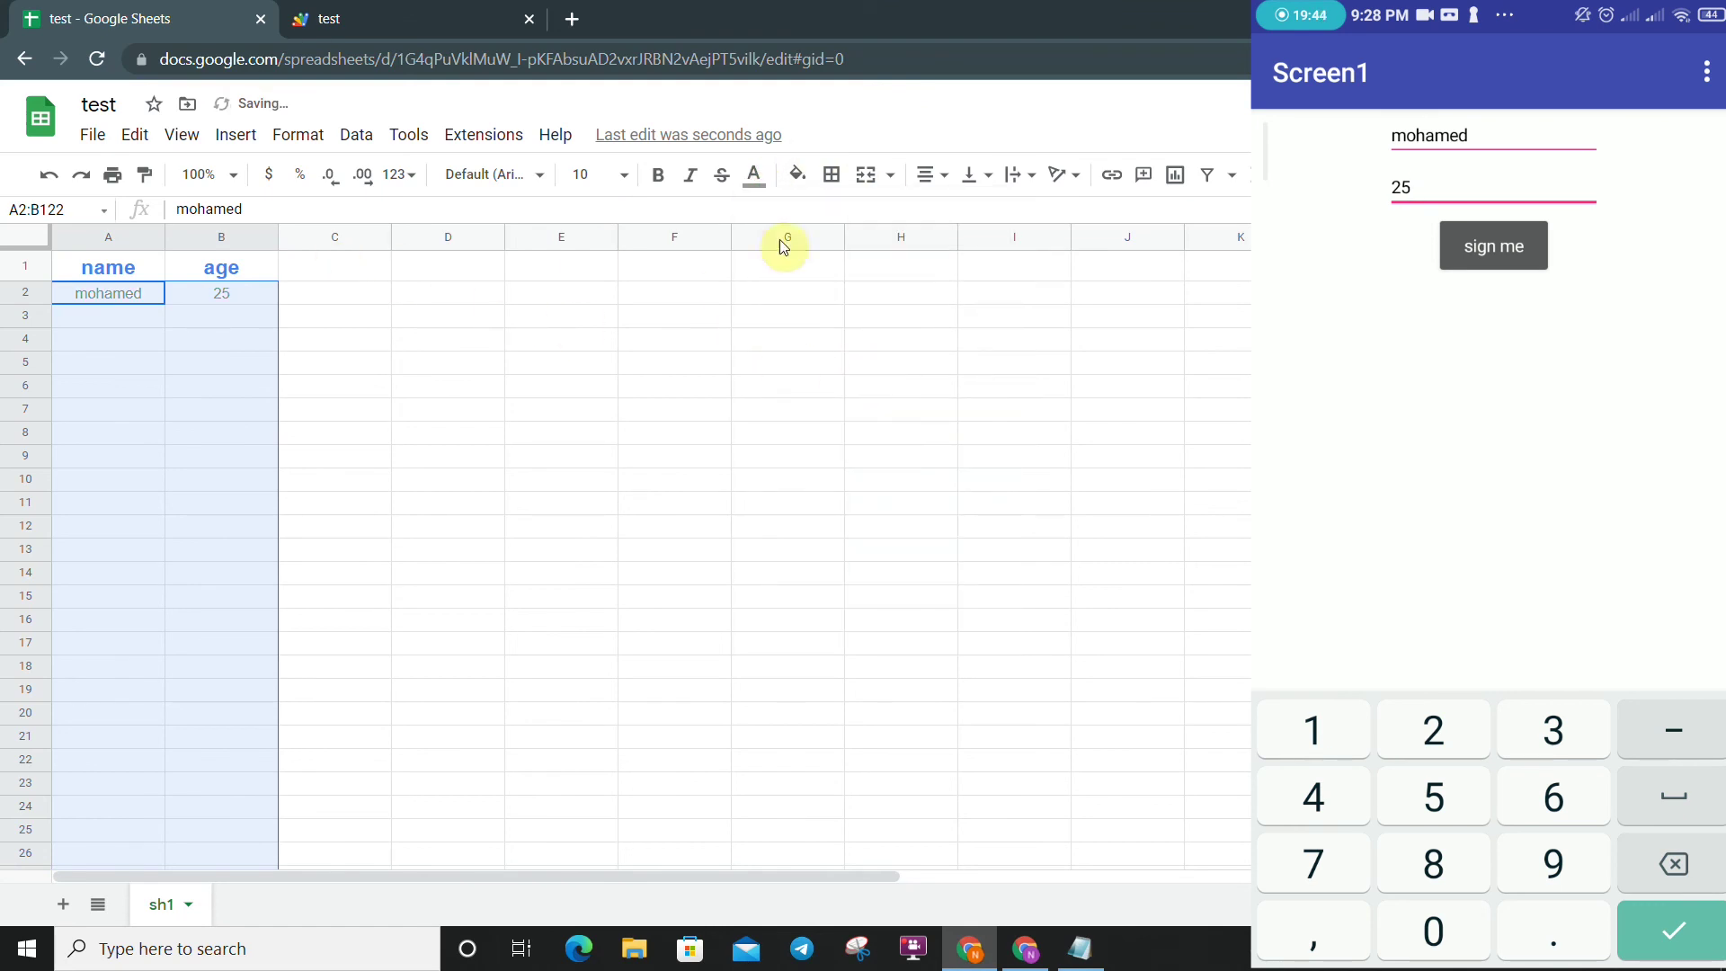
{"action": "left_click", "coordinate": [760, 182]}
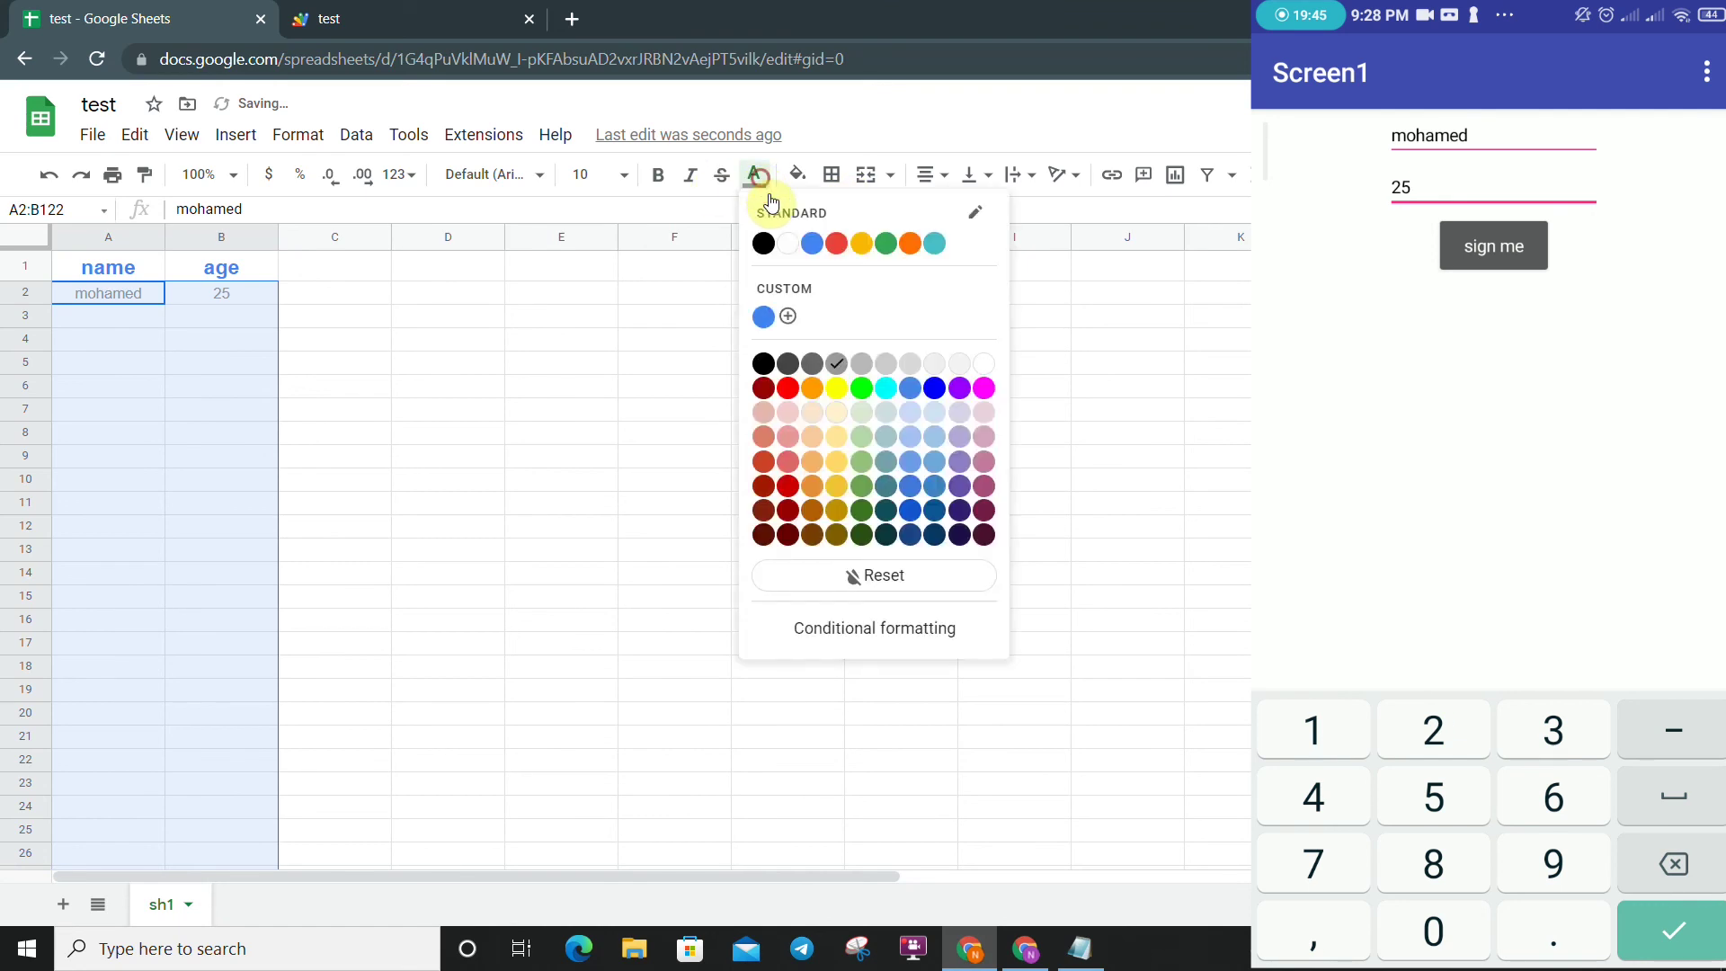
{"action": "left_click", "coordinate": [812, 364]}
Deselect the range by clicking an empty cell before submitting more entries
{"action": "left_click", "coordinate": [220, 385]}
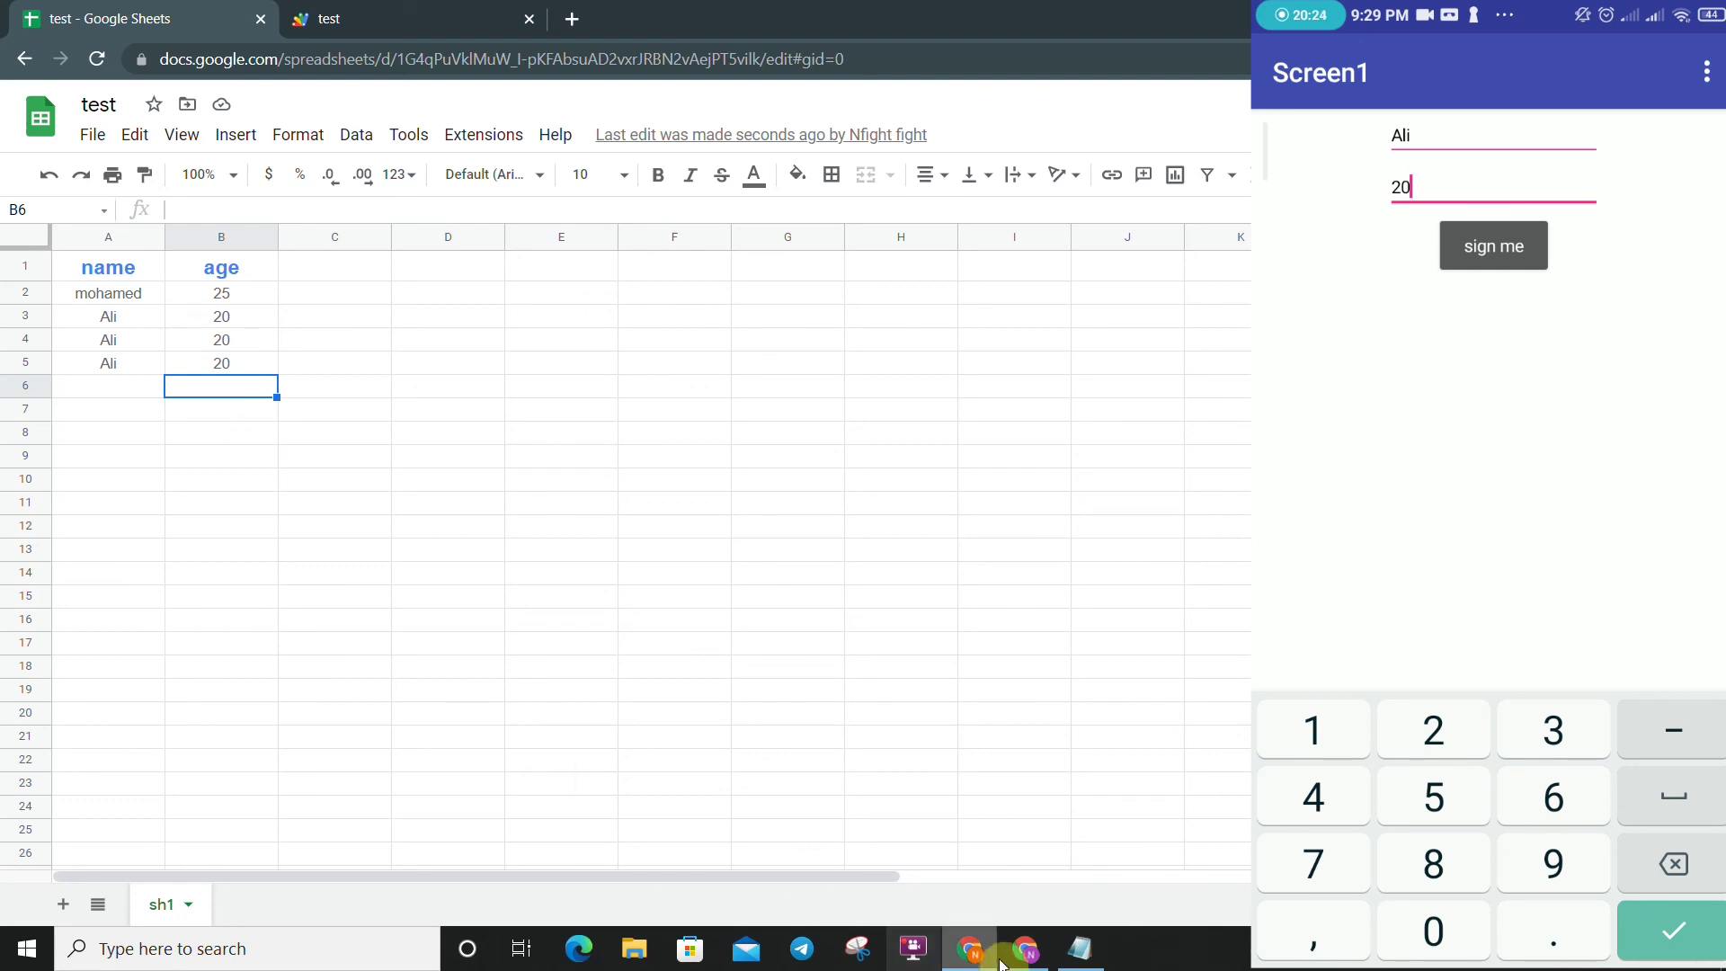
{"action": "mouse_move", "coordinate": [1025, 950]}
{"action": "type", "text": "20"}
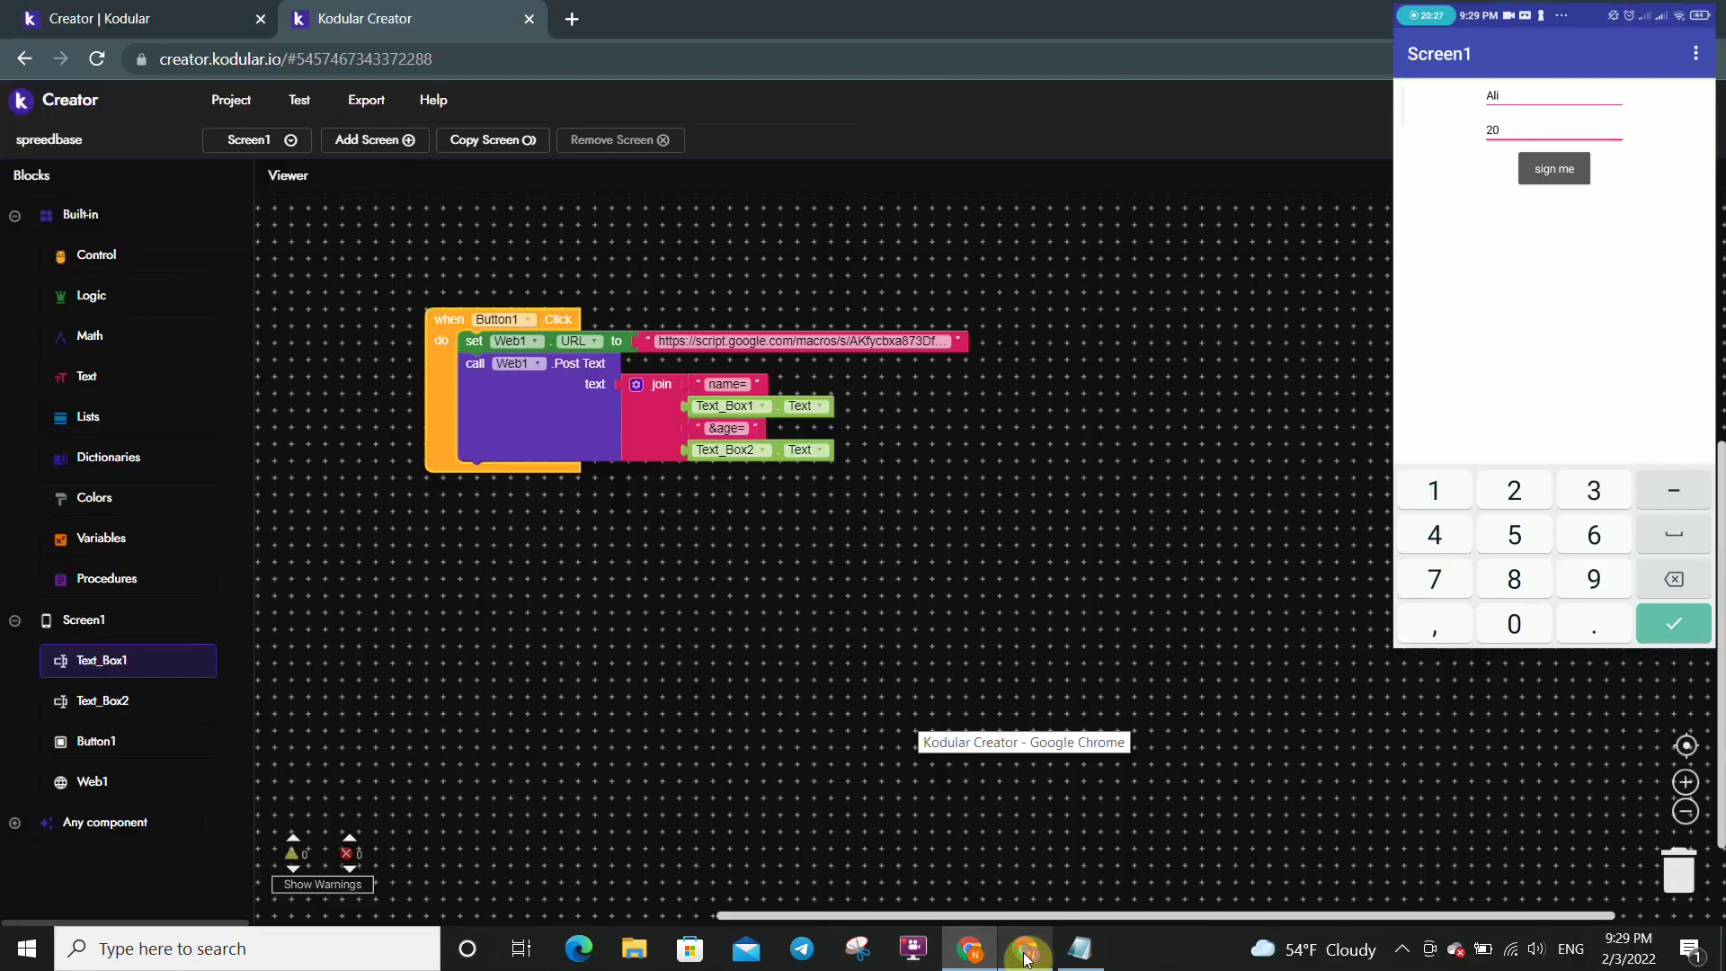
Add an empty Web1 When Got Text event block and a Snackbar component to Screen1
{"action": "left_click", "coordinate": [1025, 859]}
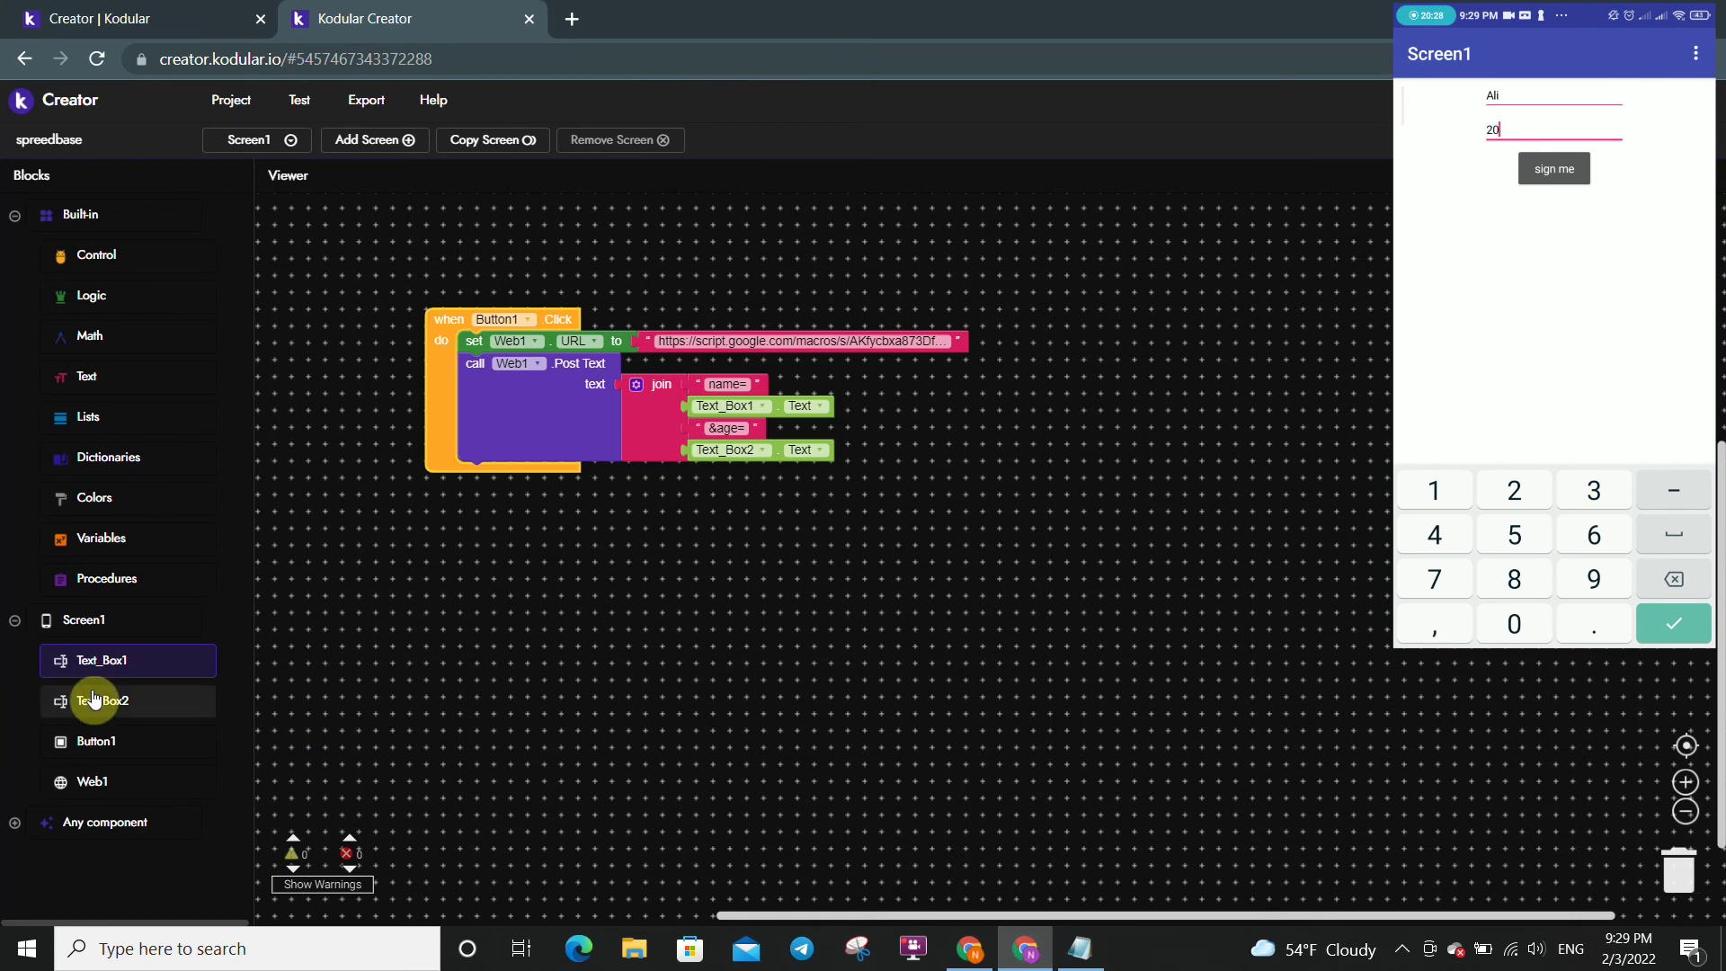
{"action": "left_click", "coordinate": [135, 784]}
{"action": "scroll", "coordinate": [410, 368], "scroll_direction": "down", "scroll_amount": 5}
{"action": "scroll", "coordinate": [333, 485], "scroll_direction": "up", "scroll_amount": 5}
{"action": "scroll", "coordinate": [401, 359], "scroll_direction": "up", "scroll_amount": 1}
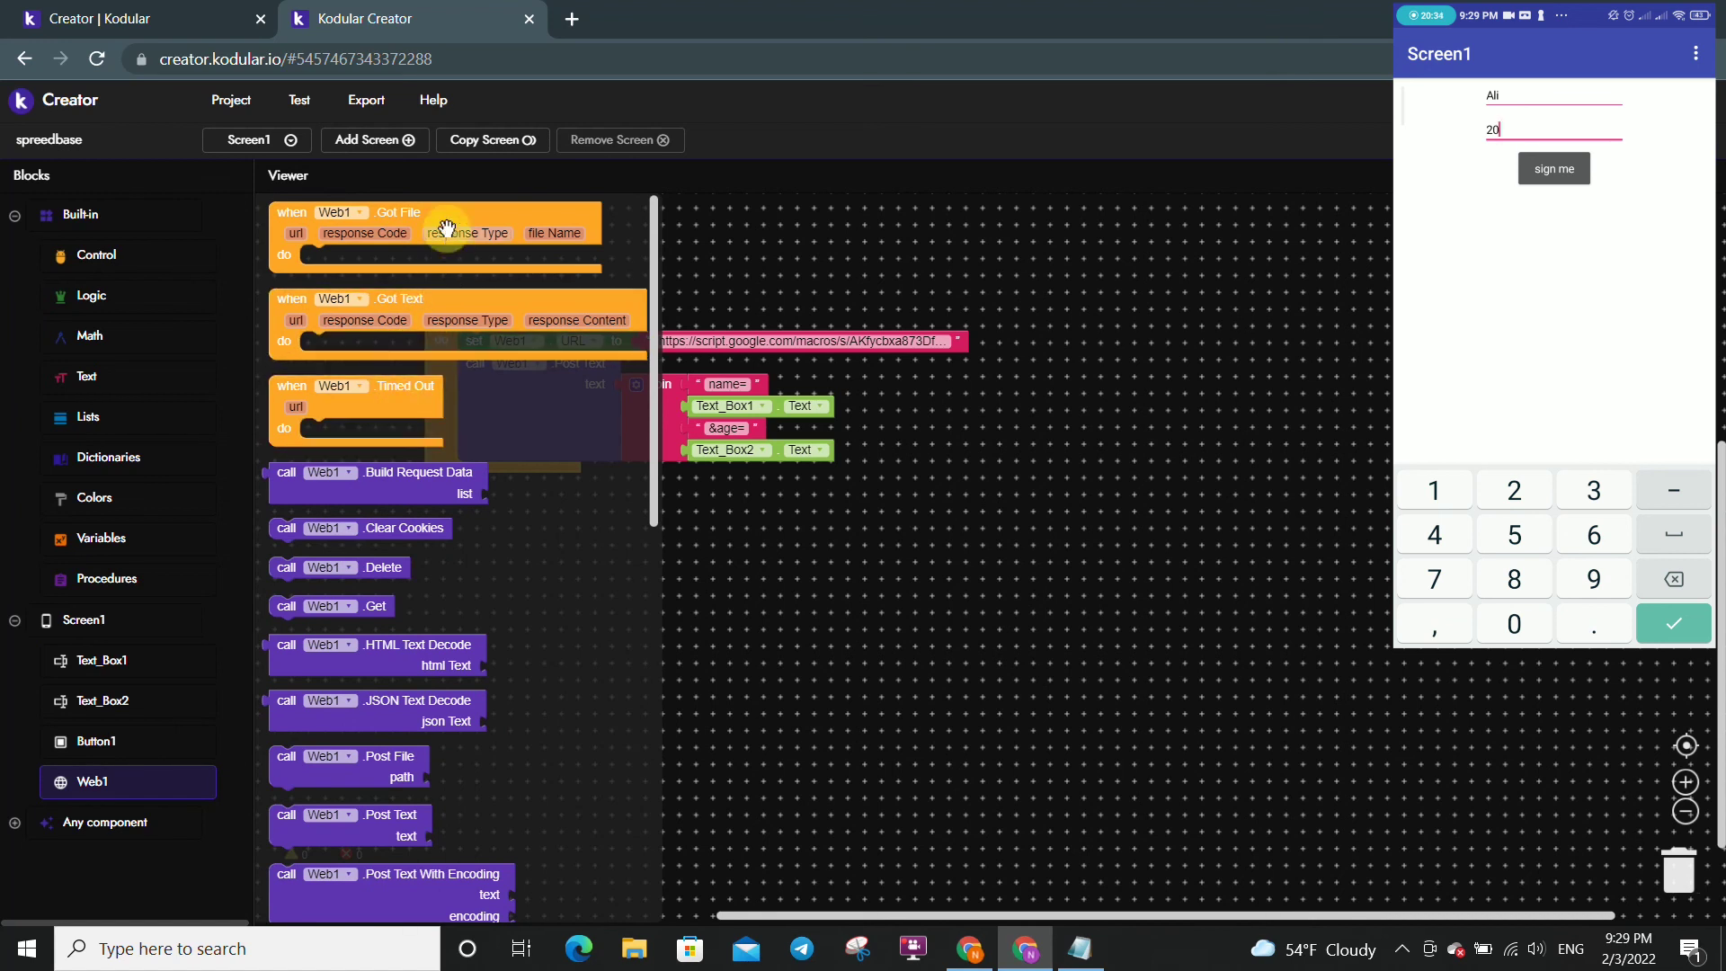
{"action": "left_click_drag", "start_coordinate": [430, 306], "coordinate": [1196, 361]}
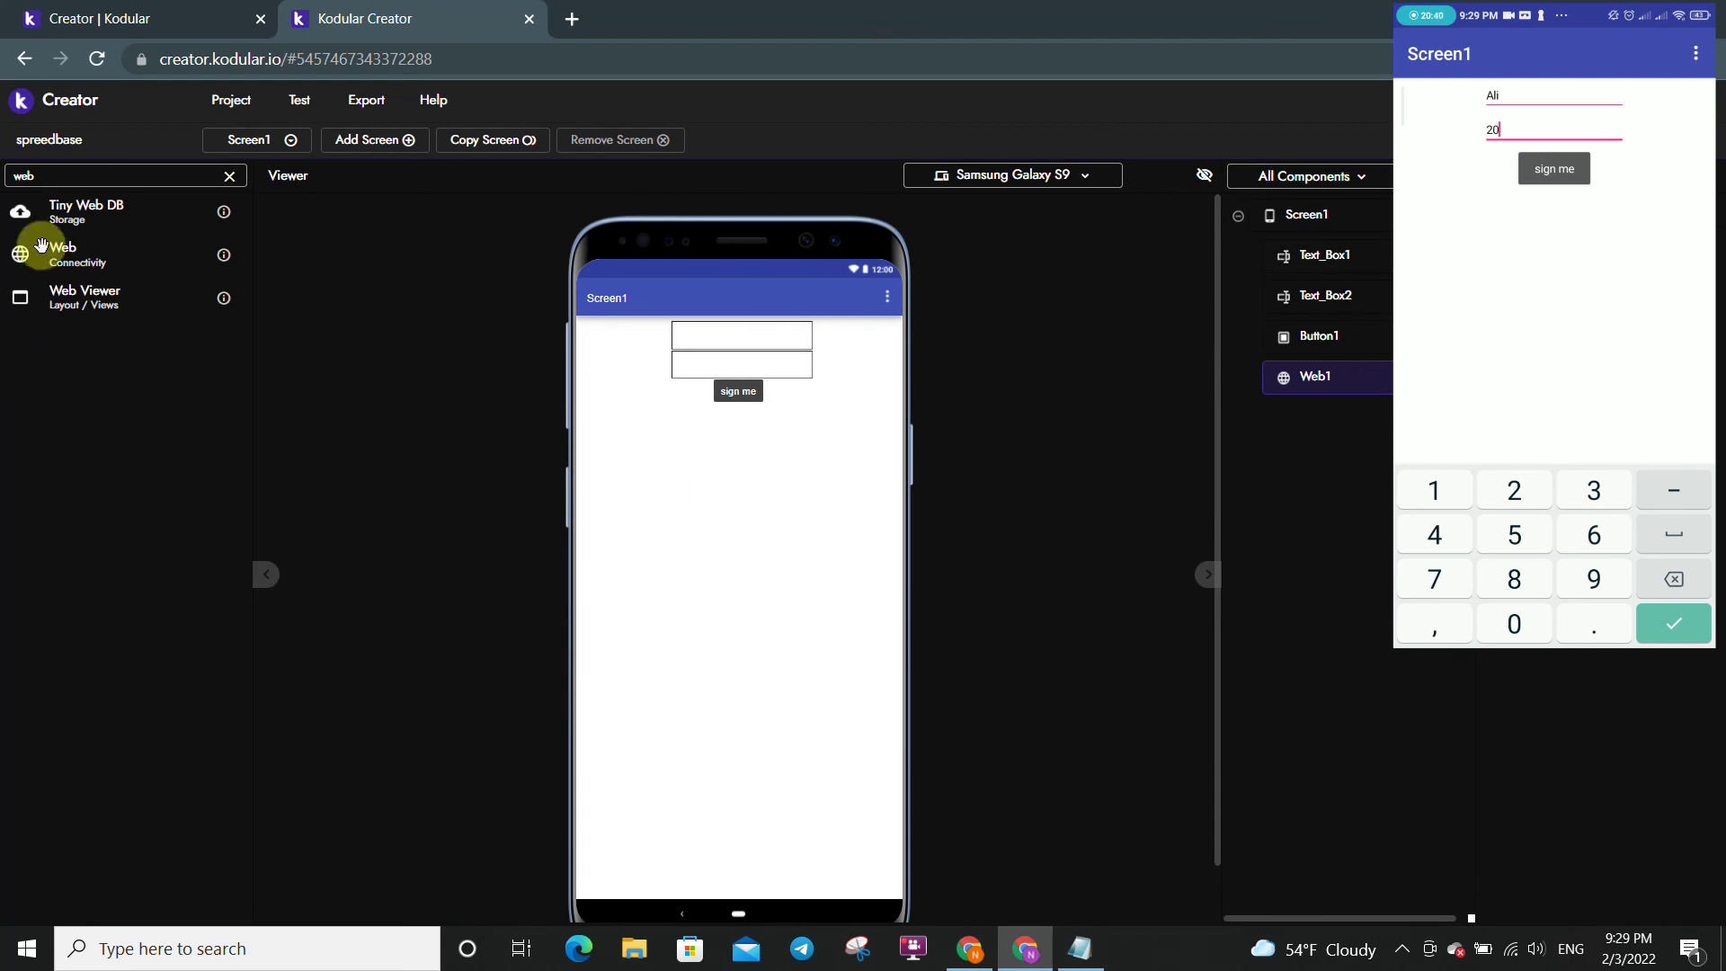
{"action": "left_click", "coordinate": [229, 176]}
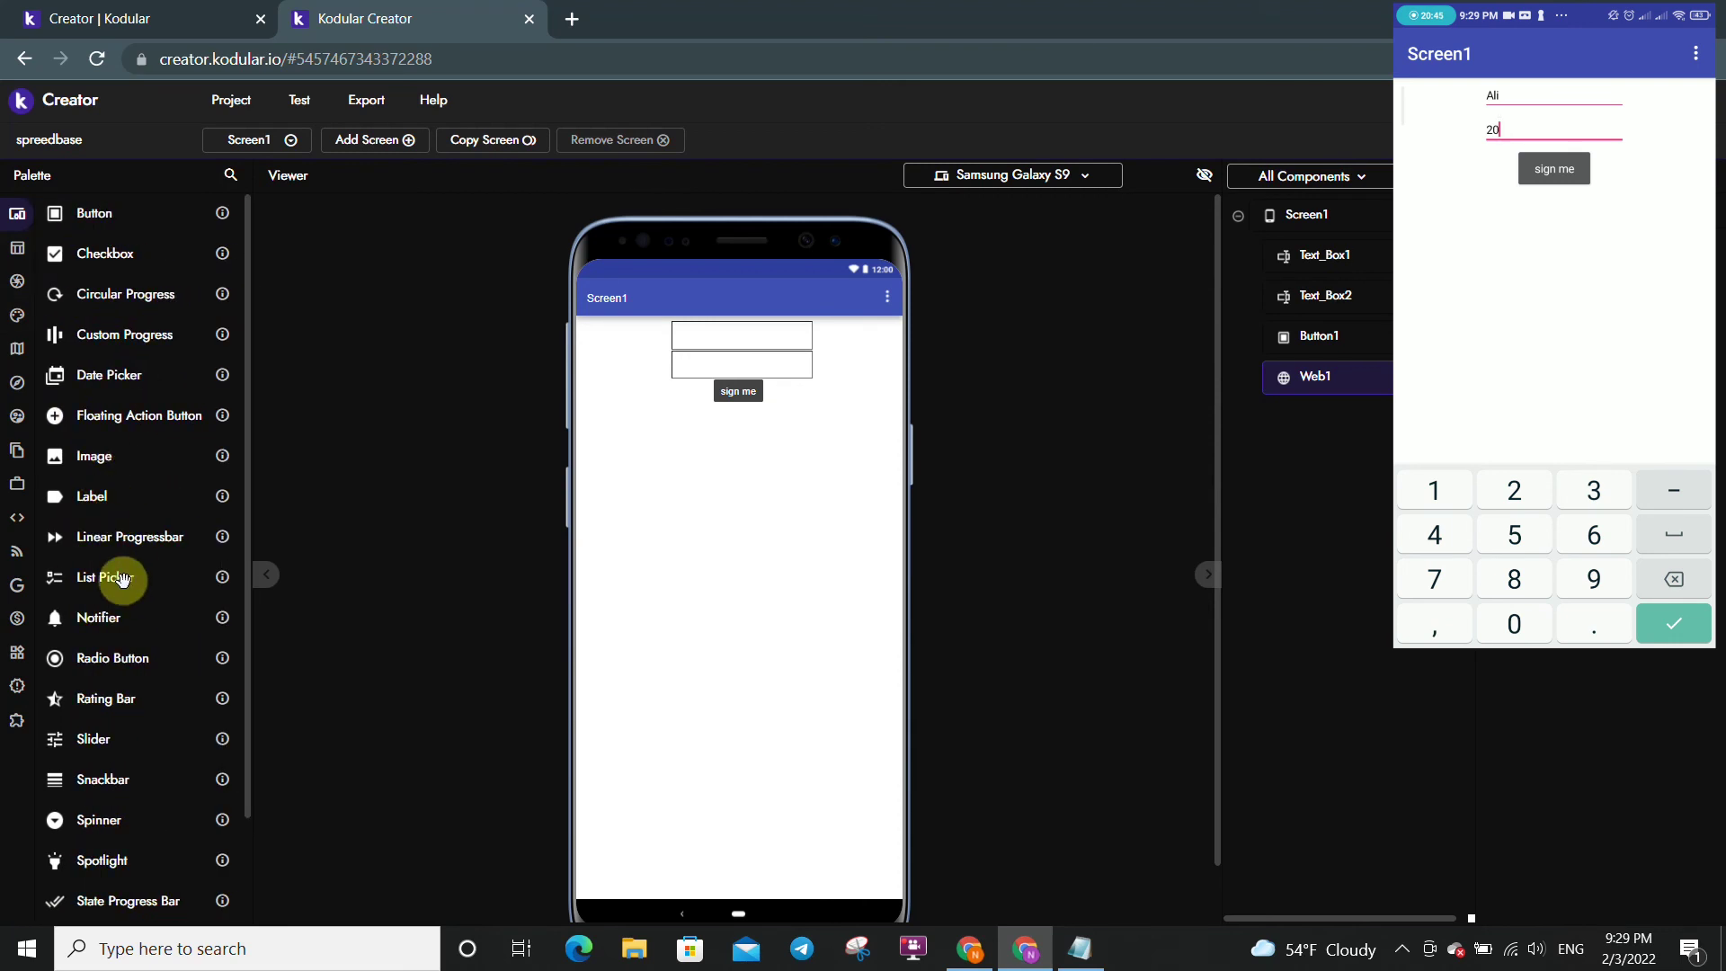
{"action": "left_click_drag", "start_coordinate": [115, 780], "coordinate": [698, 665]}
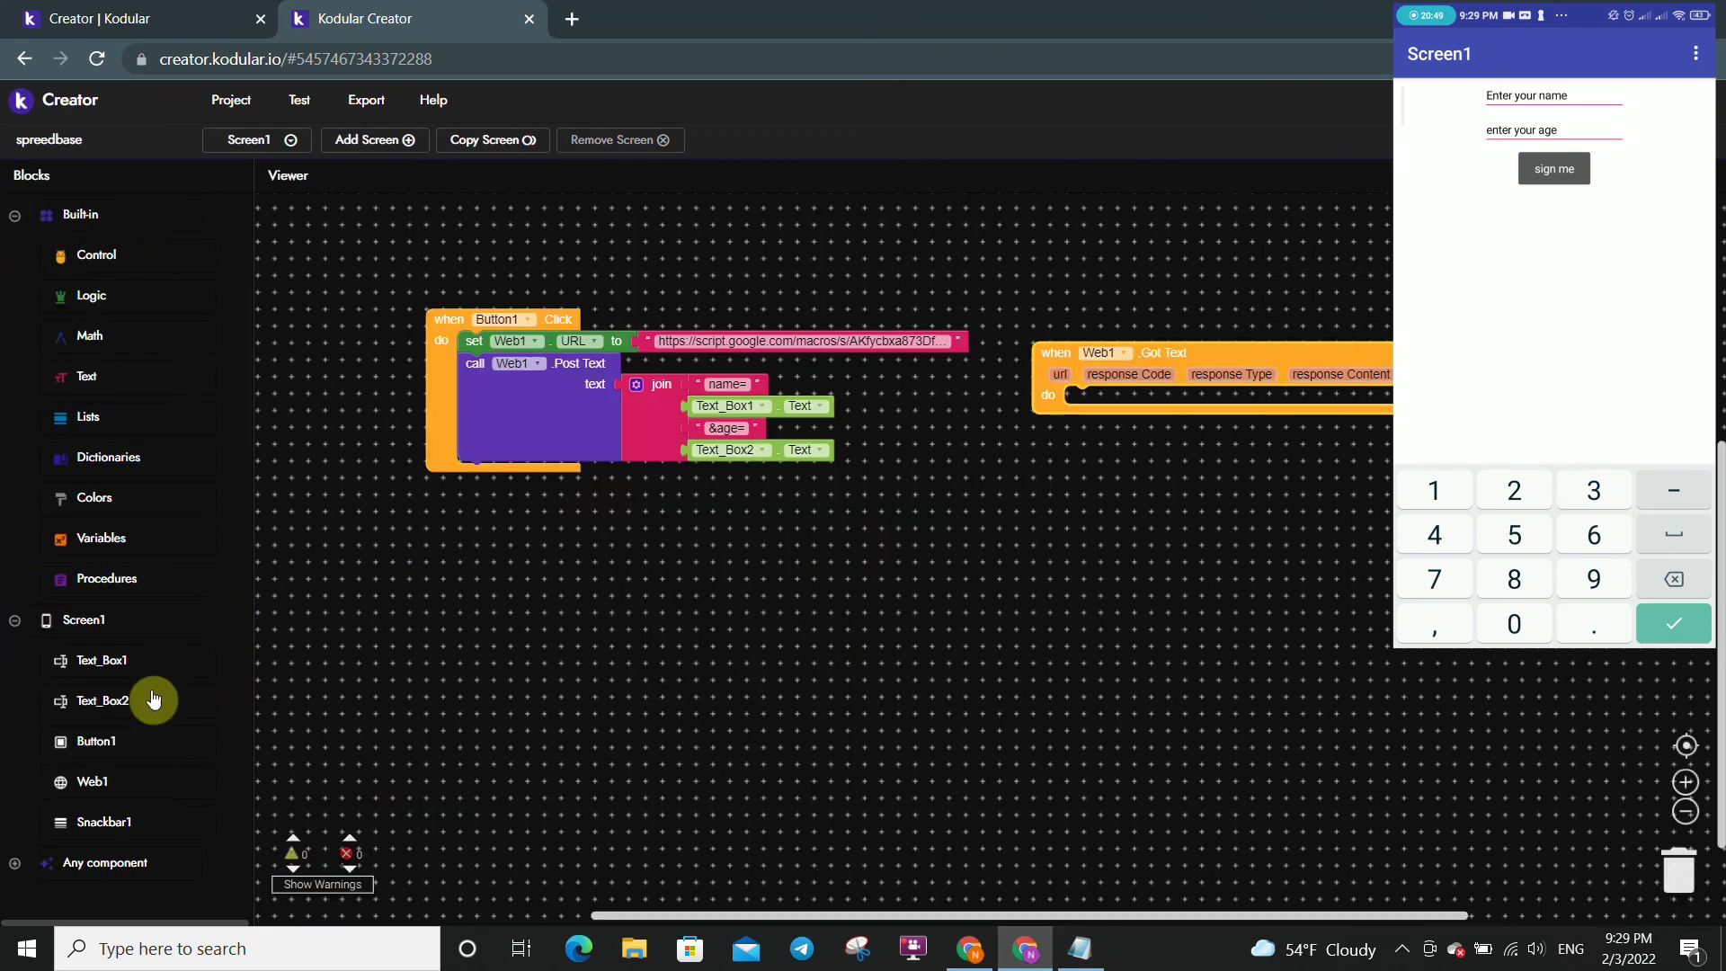
Make the Web1 Got Text event call Snackbar1 Show with the message 'login success'
{"action": "left_click", "coordinate": [108, 821]}
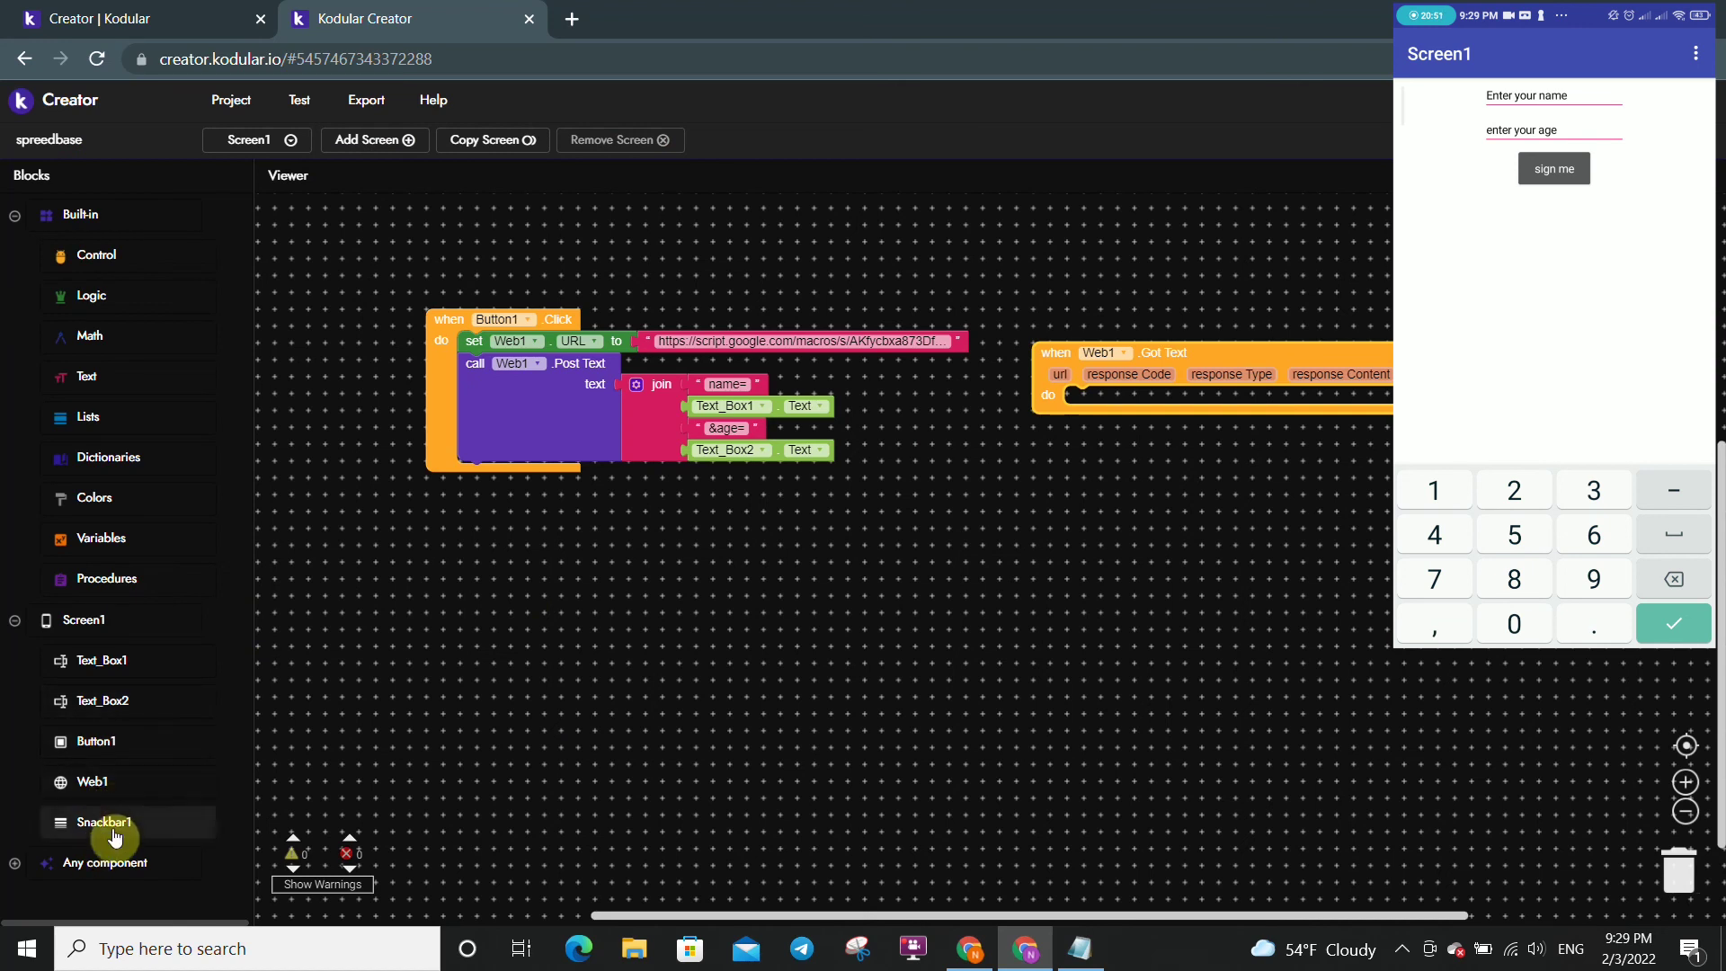
{"action": "mouse_move", "coordinate": [386, 517]}
{"action": "left_mouse_down"}
{"action": "mouse_move", "coordinate": [1246, 437]}
{"action": "mouse_move", "coordinate": [1181, 419]}
{"action": "left_mouse_up"}
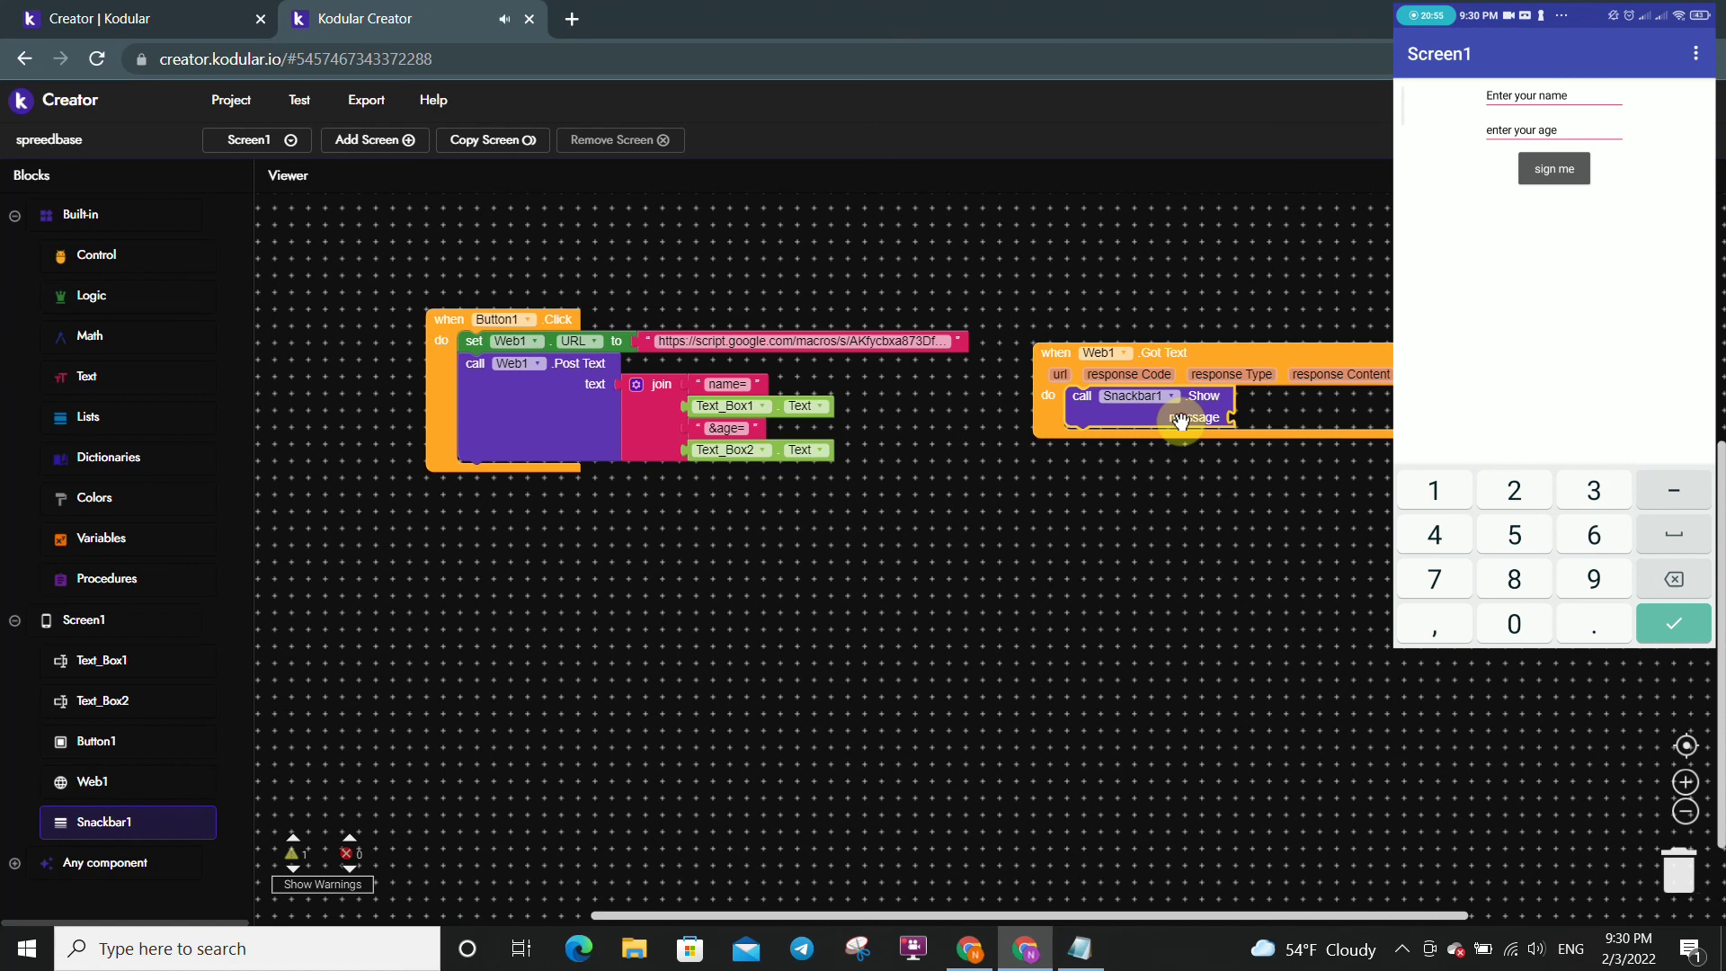
{"action": "type", "text": "login s"}
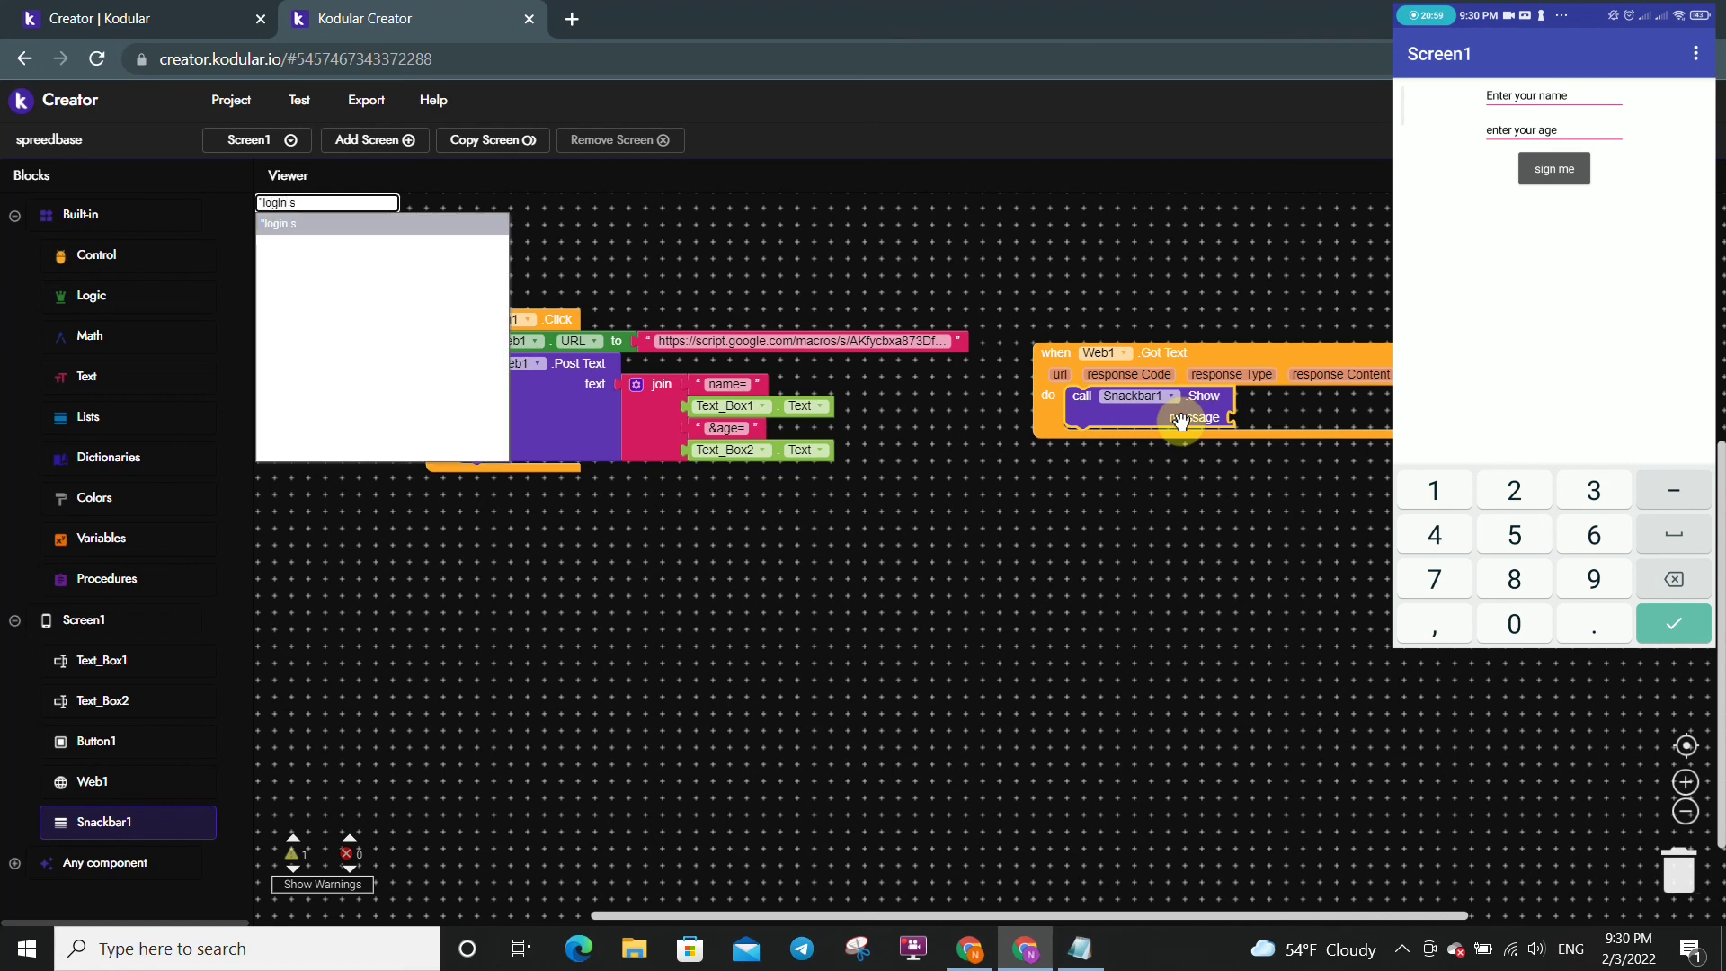
{"action": "type", "text": "uccess"}
{"action": "key", "text": "Return"}
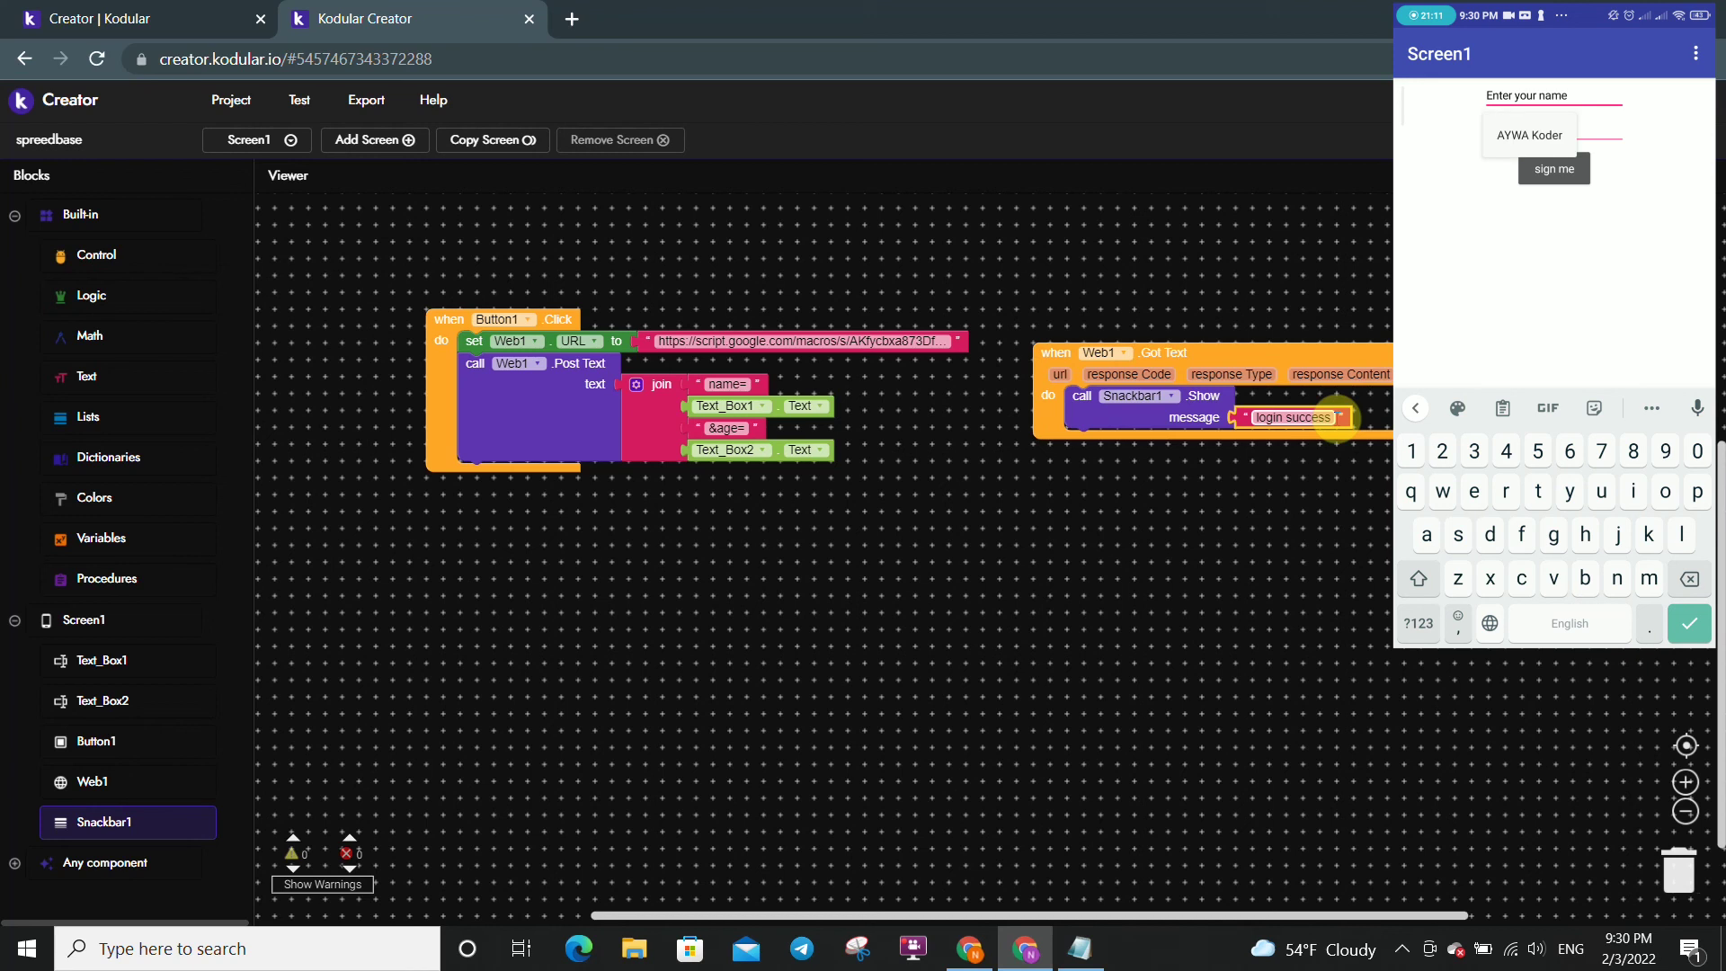
On the phone, enter a capitalised name and the age 12
{"action": "type", "text": "l"}
{"action": "type", "text": "gin"}
{"action": "key", "text": "BackSpace"}
{"action": "key", "text": "BackSpace"}
{"action": "key", "text": "BackSpace"}
{"action": "key", "text": "BackSpace"}
{"action": "key", "text": "shift"}
{"action": "type", "text": "Ahmed"}
{"action": "key", "text": "Return"}
{"action": "type", "text": "12"}
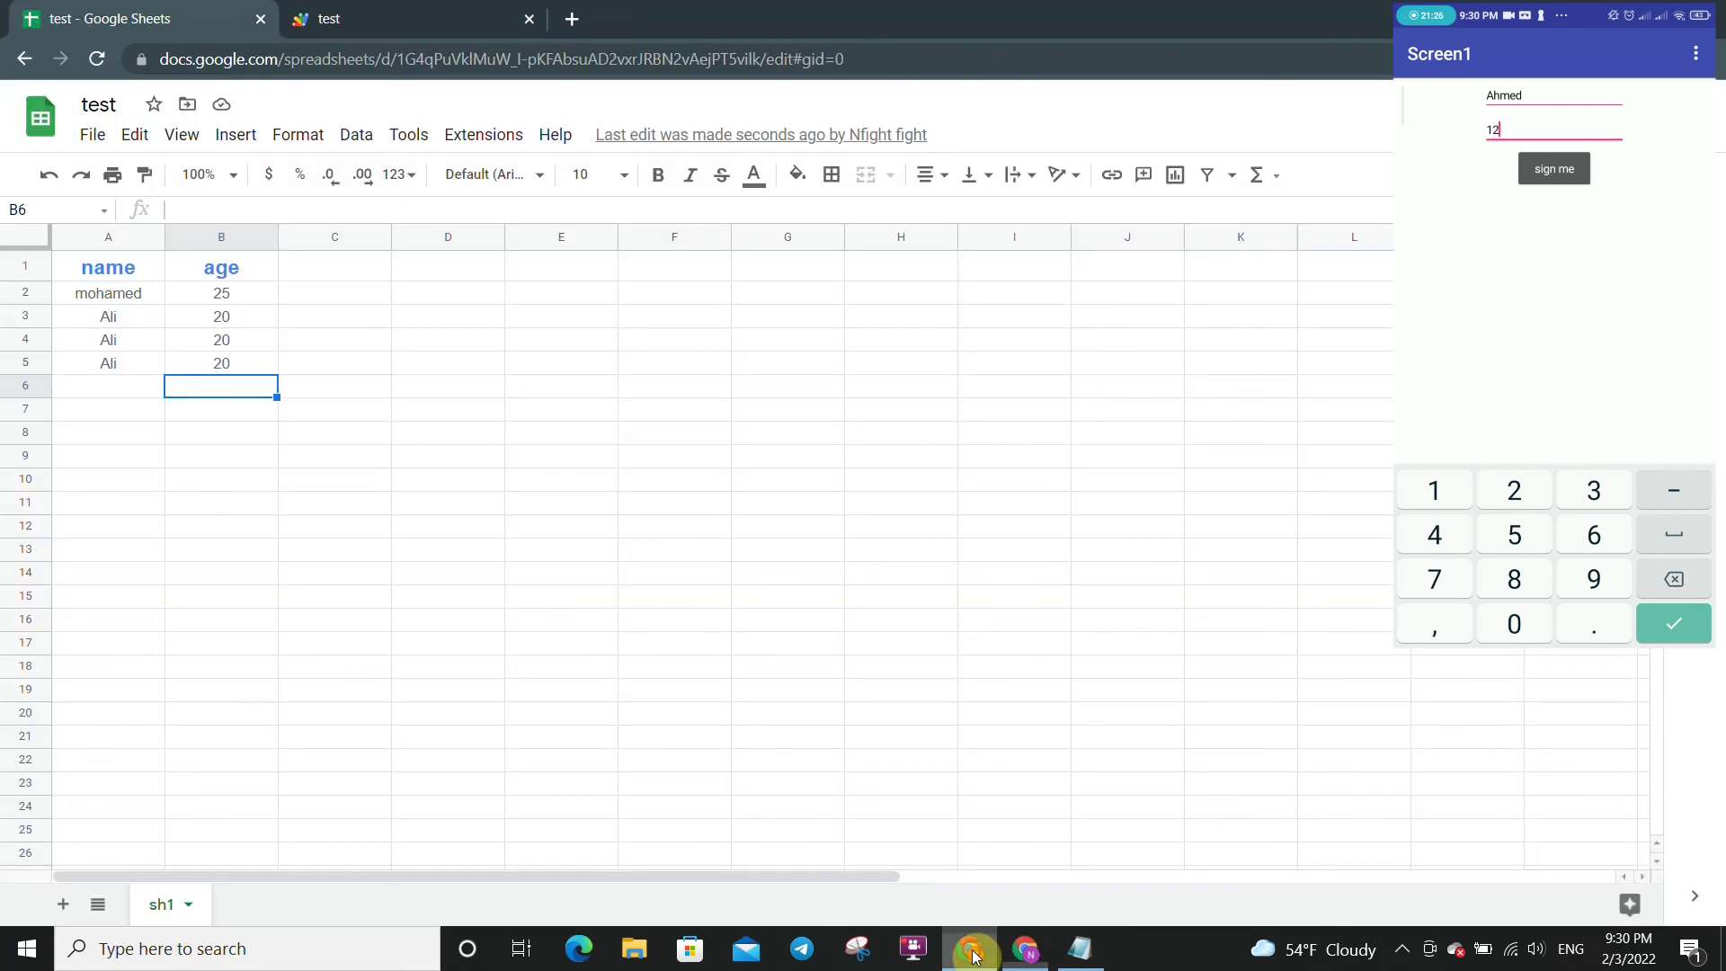
Switch to the test spreadsheet and check each row, confirming the new age 12 in B6
{"action": "left_click", "coordinate": [969, 948]}
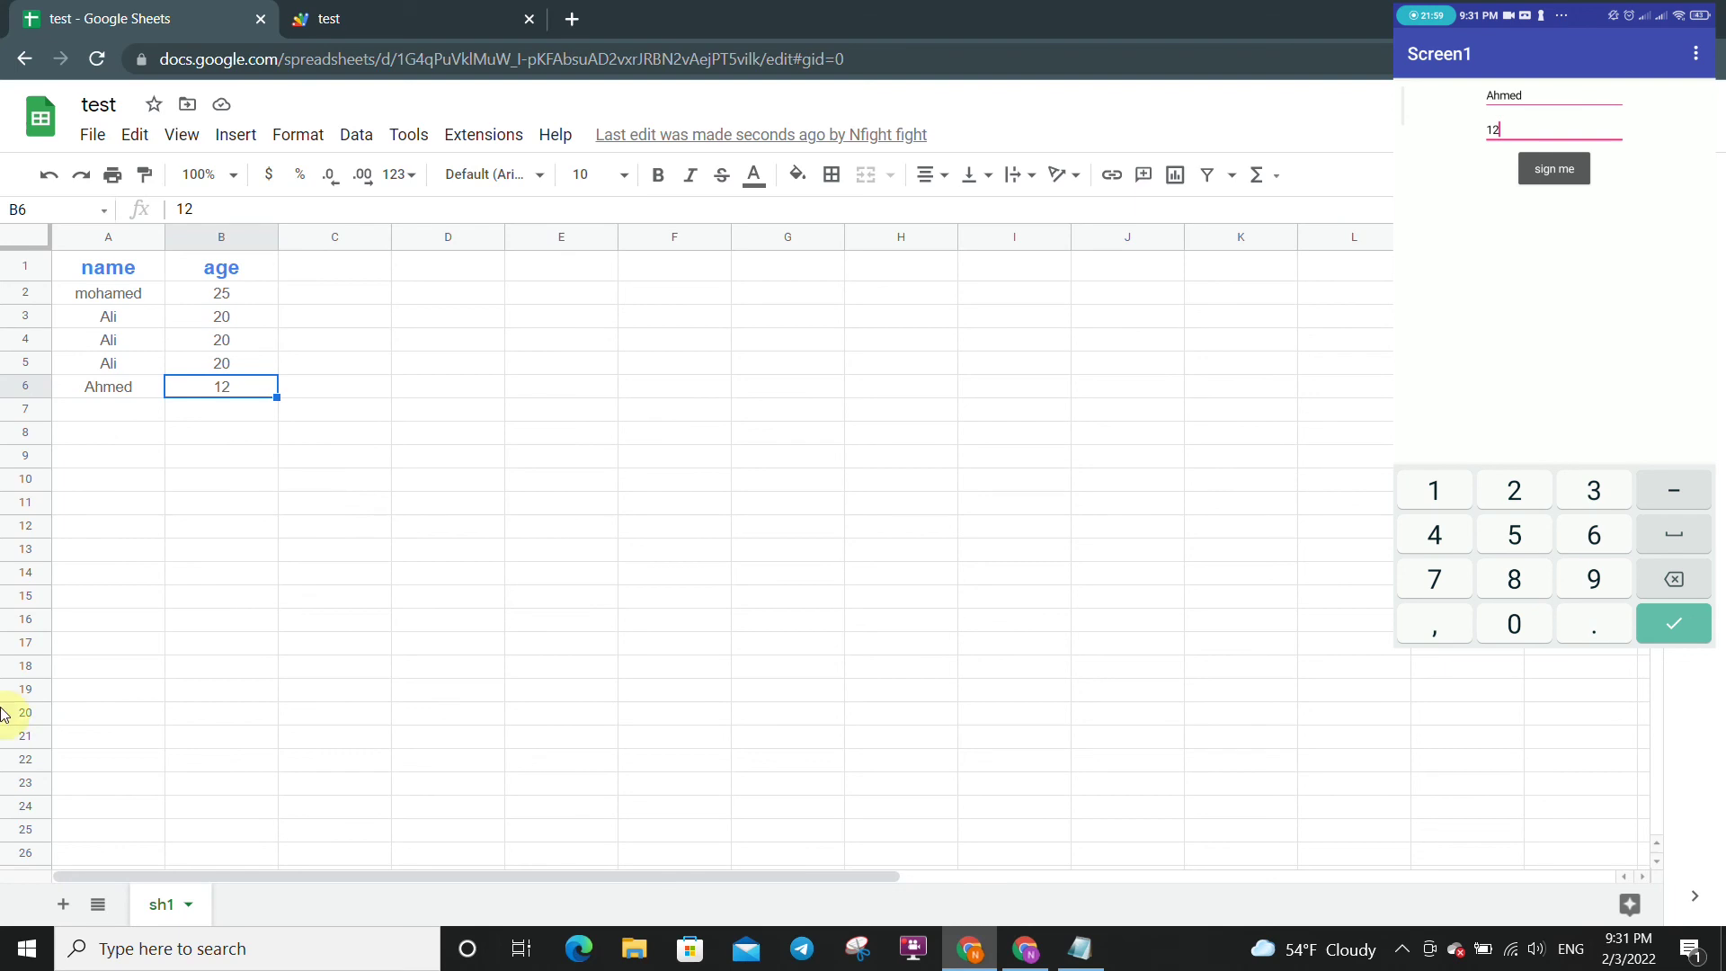
{"action": "left_click", "coordinate": [97, 295]}
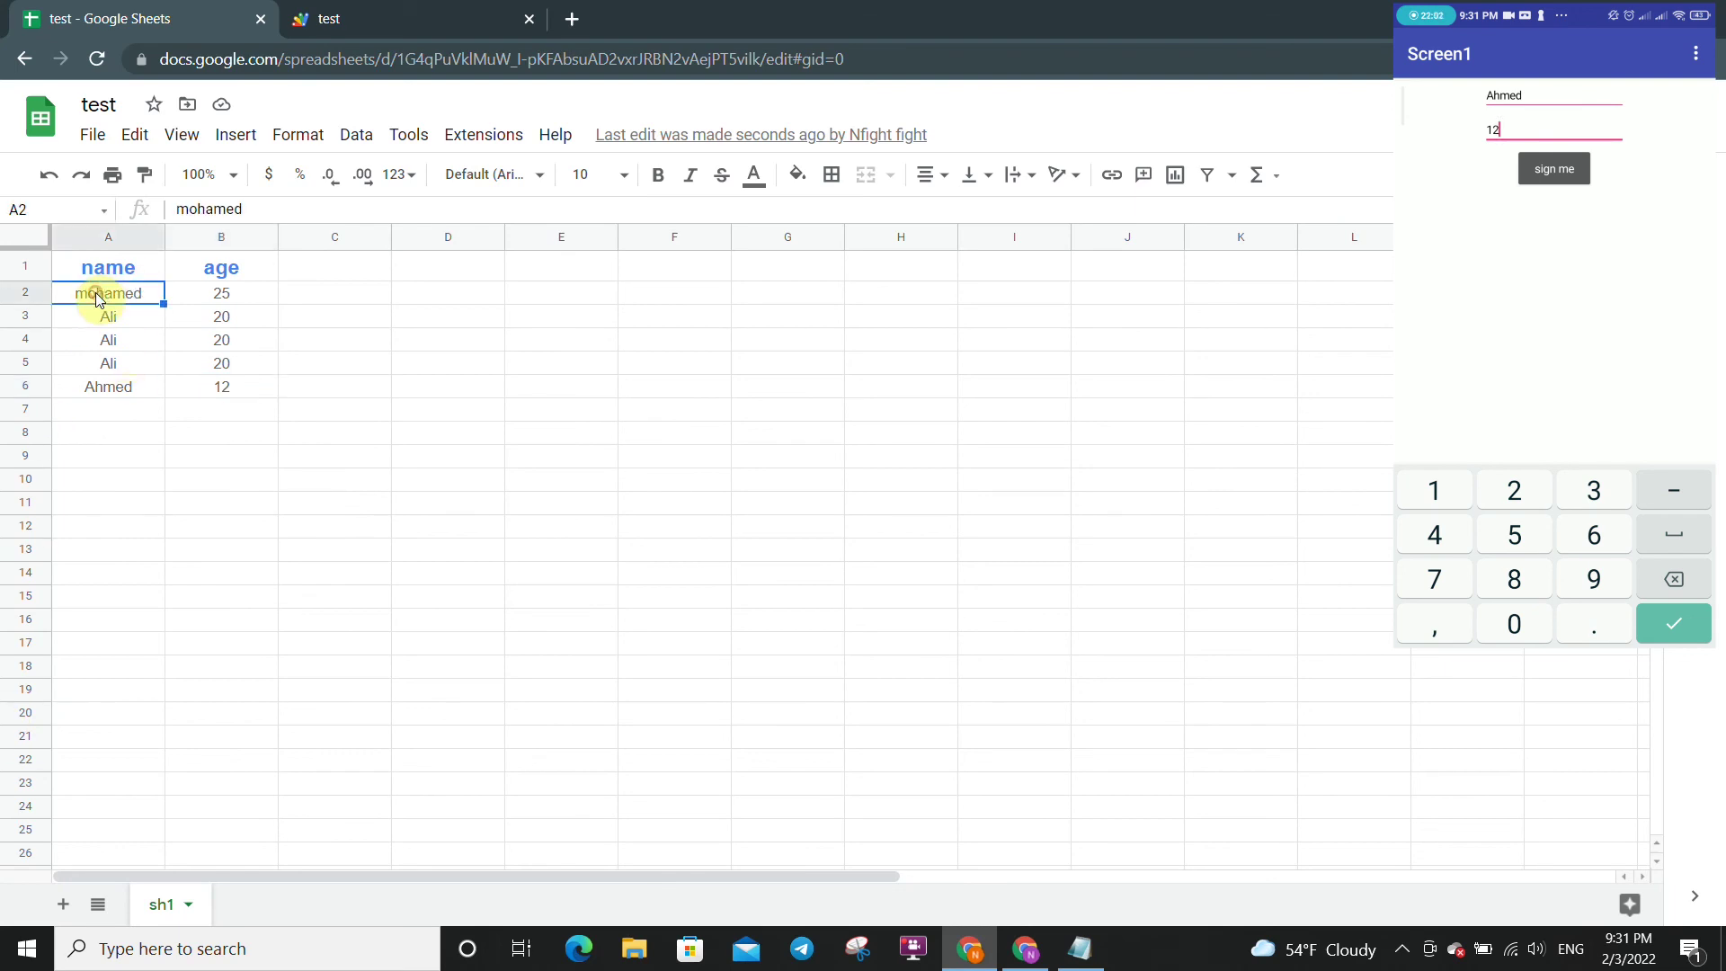
{"action": "left_click", "coordinate": [222, 306]}
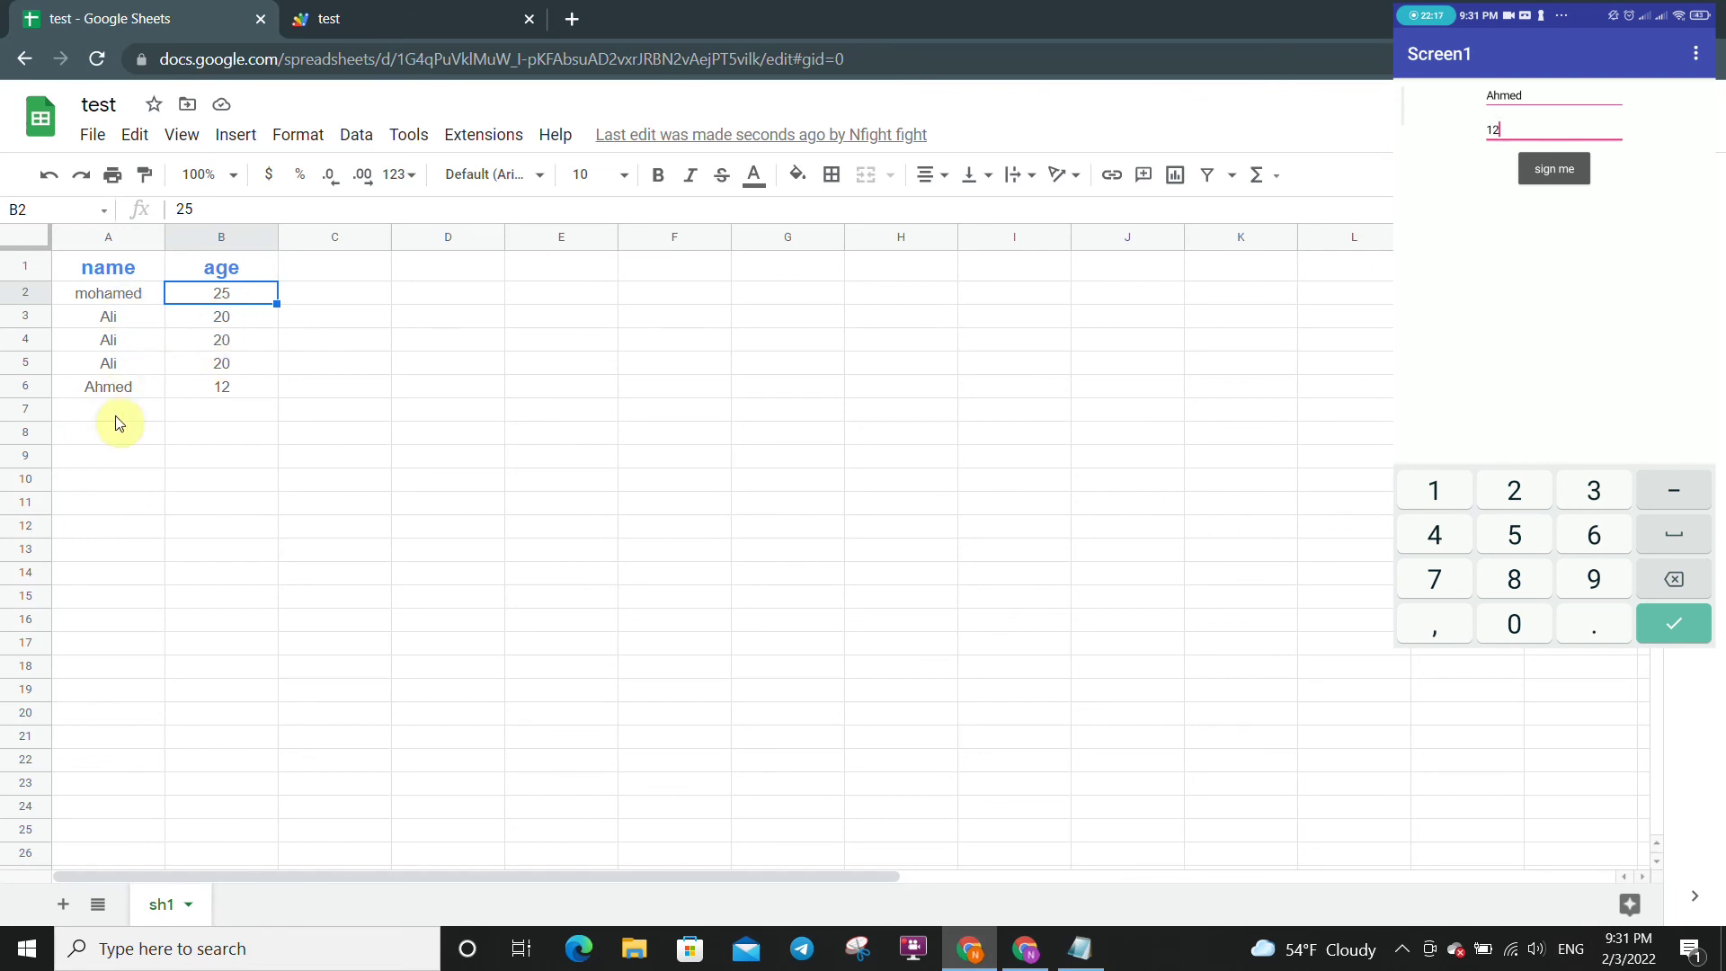
{"action": "left_click", "coordinate": [222, 317]}
{"action": "left_click", "coordinate": [221, 342]}
{"action": "left_click", "coordinate": [221, 364]}
{"action": "left_click", "coordinate": [223, 389]}
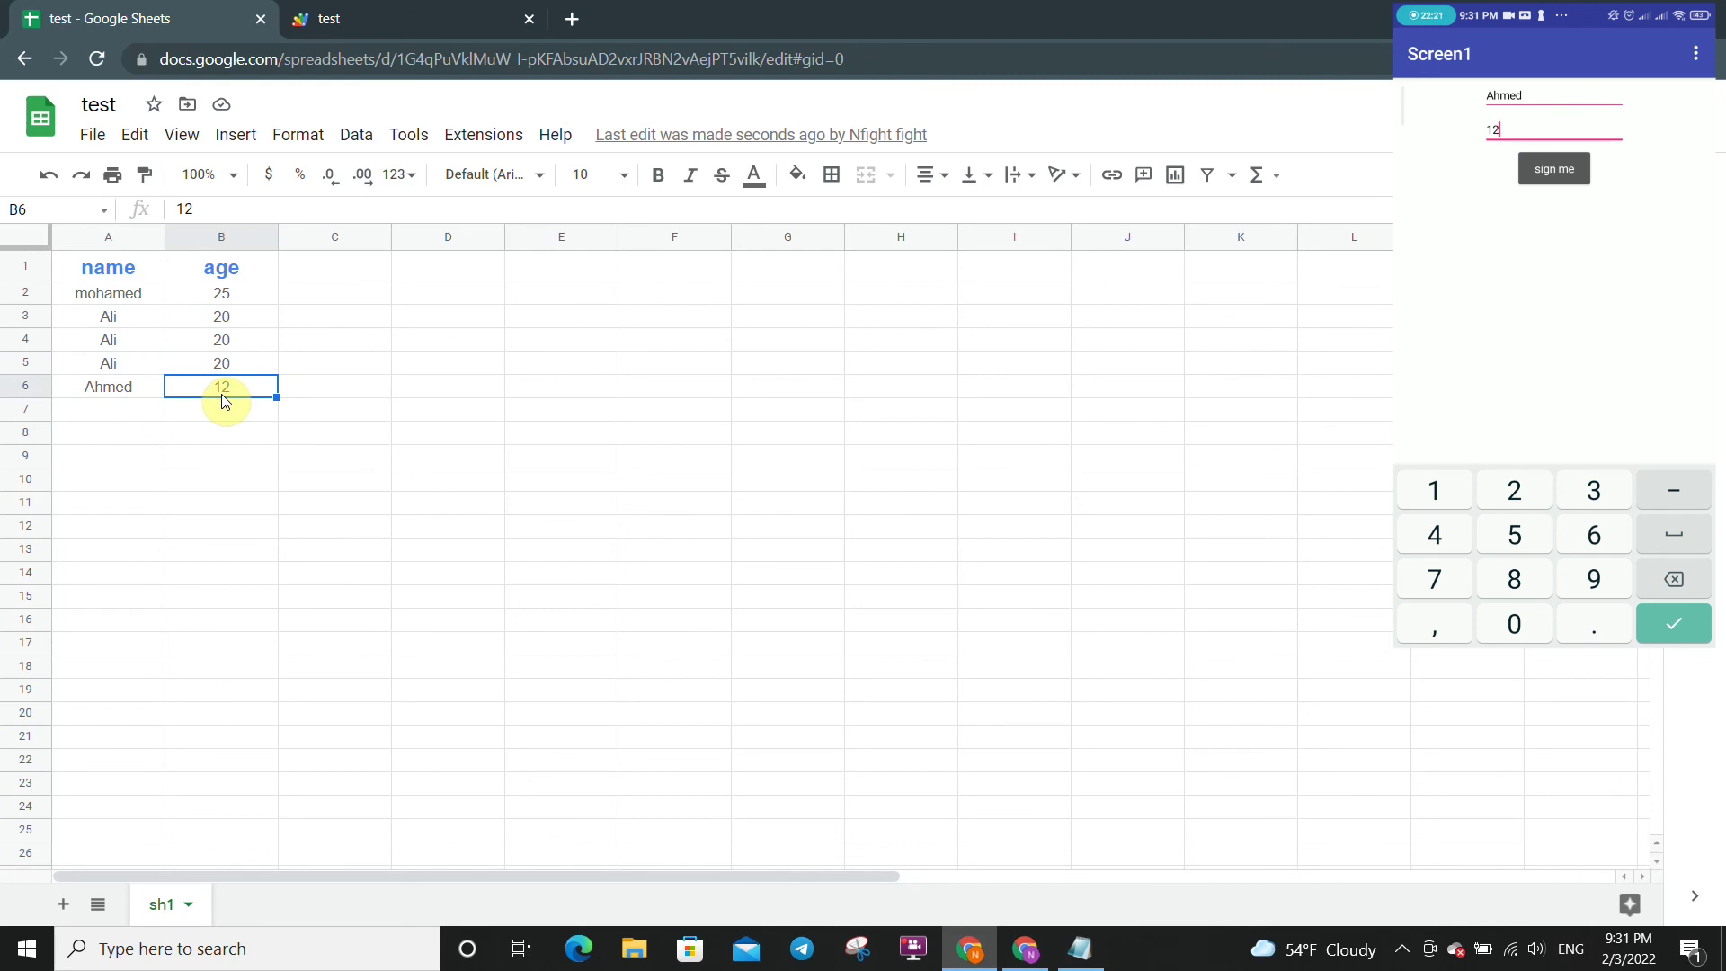